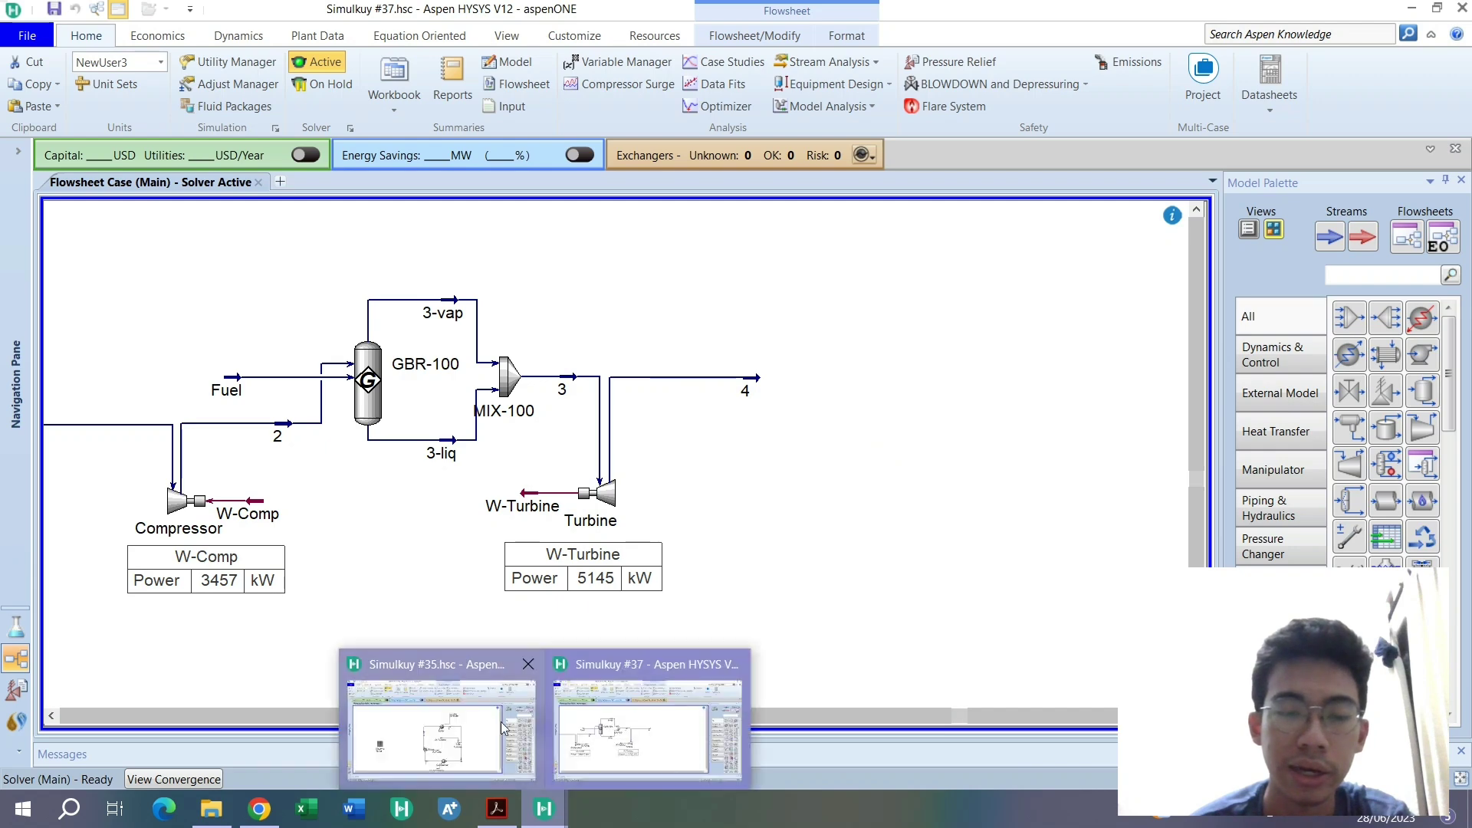
Switch to the Simulkuy #37 PDF in Acrobat and read the waste heat boiler problem statement
{"action": "left_click", "coordinate": [496, 814]}
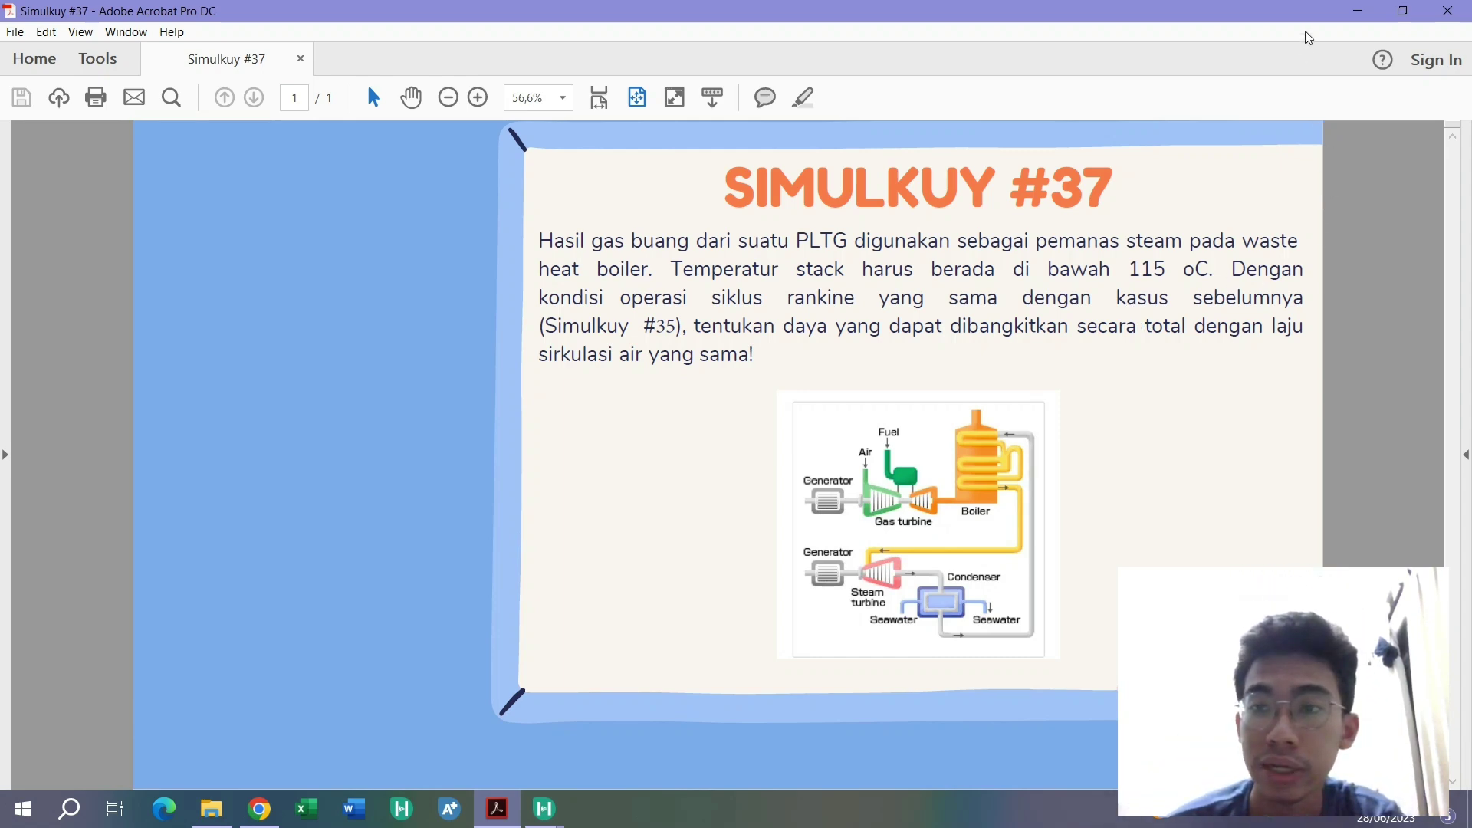
{"action": "left_click", "coordinate": [1358, 11]}
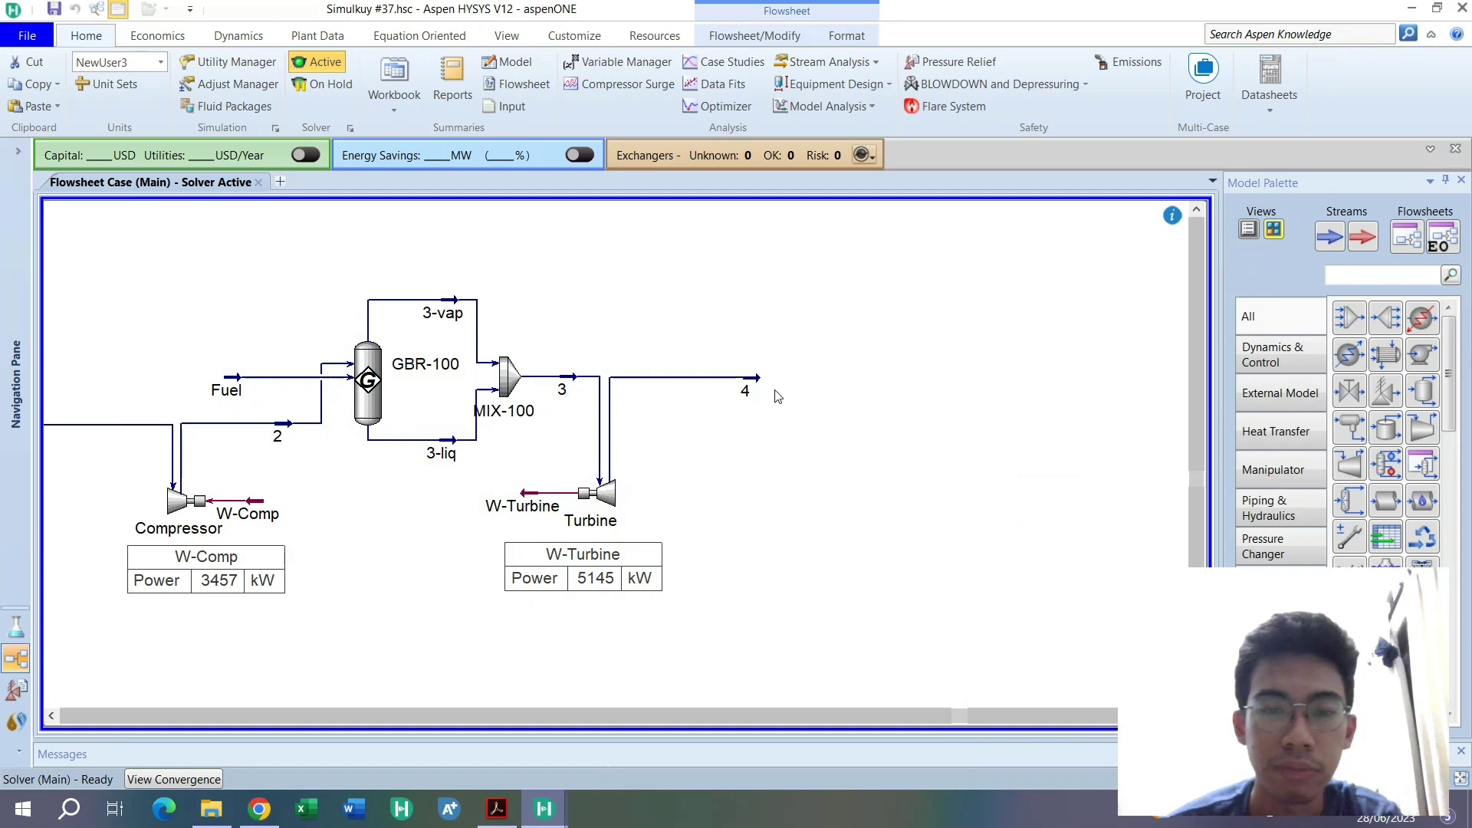
Extend stream 4 farther to the right of the Turbine on the flowsheet to make room for new equipment
{"action": "left_click_drag", "start_coordinate": [758, 378], "coordinate": [878, 383]}
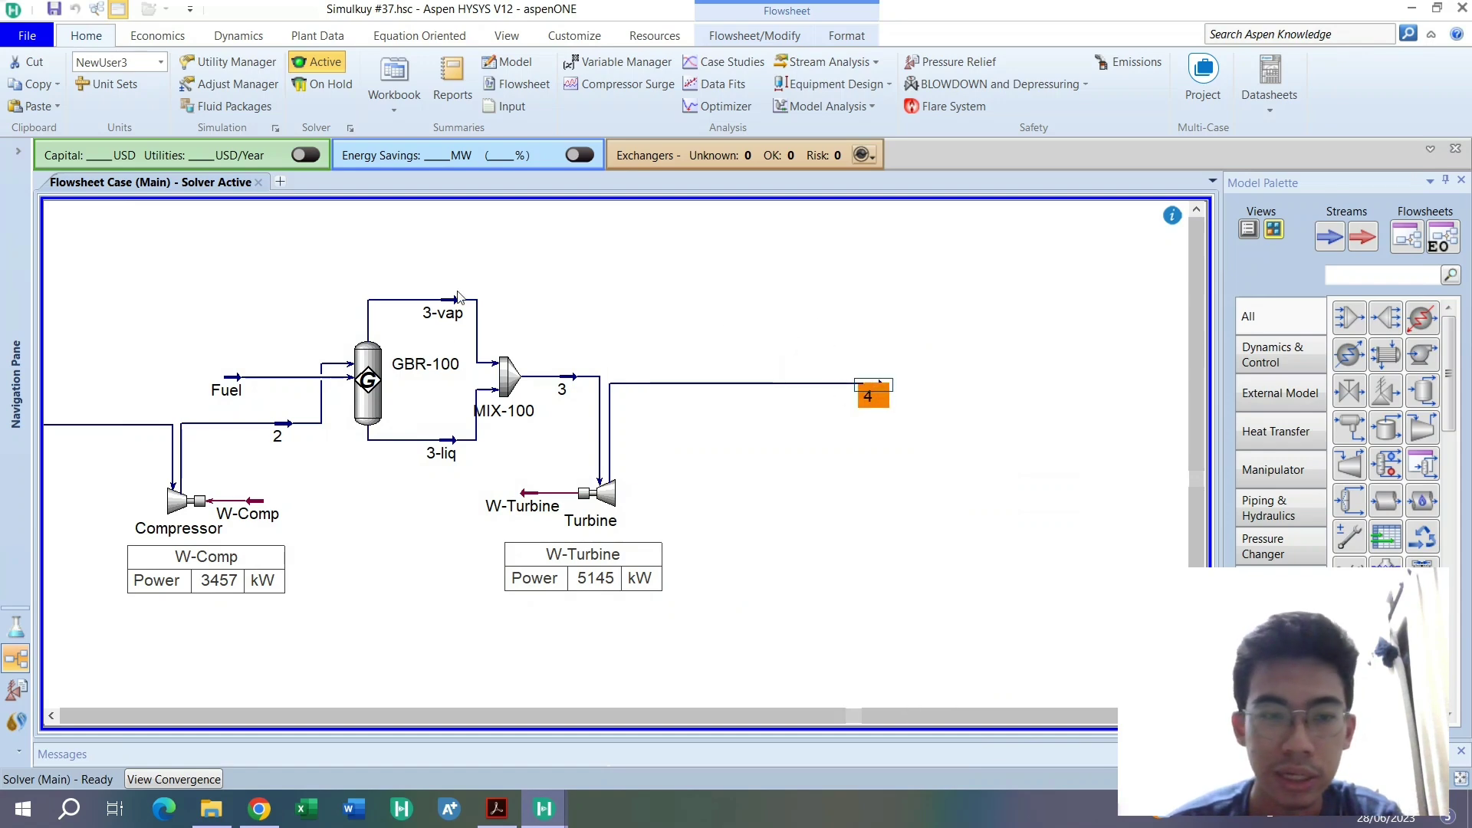
{"action": "left_click", "coordinate": [50, 715]}
{"action": "scroll", "coordinate": [192, 602], "scroll_direction": "down", "scroll_amount": 1}
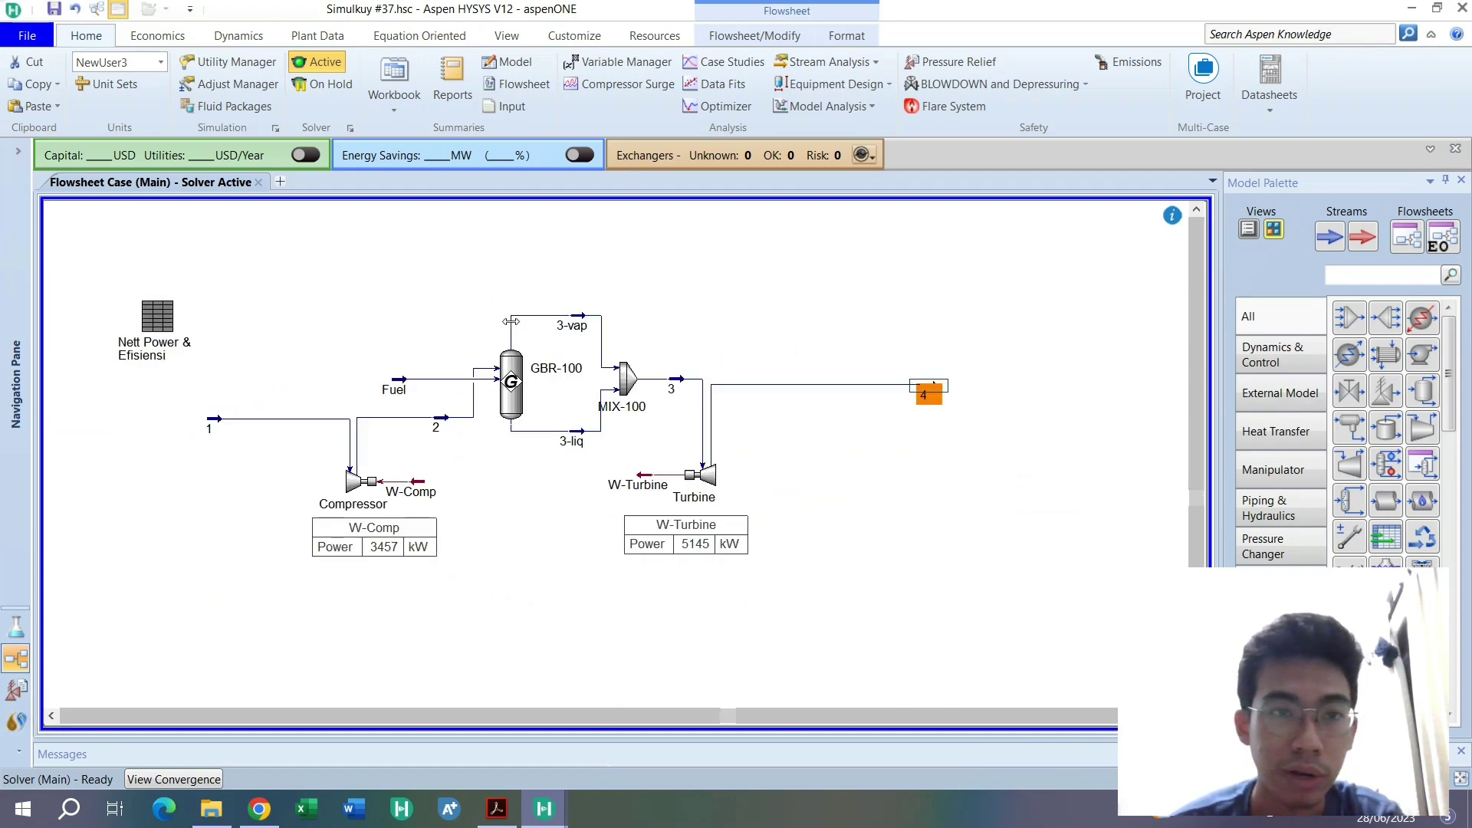
{"action": "scroll", "coordinate": [864, 368], "scroll_direction": "up", "scroll_amount": 1}
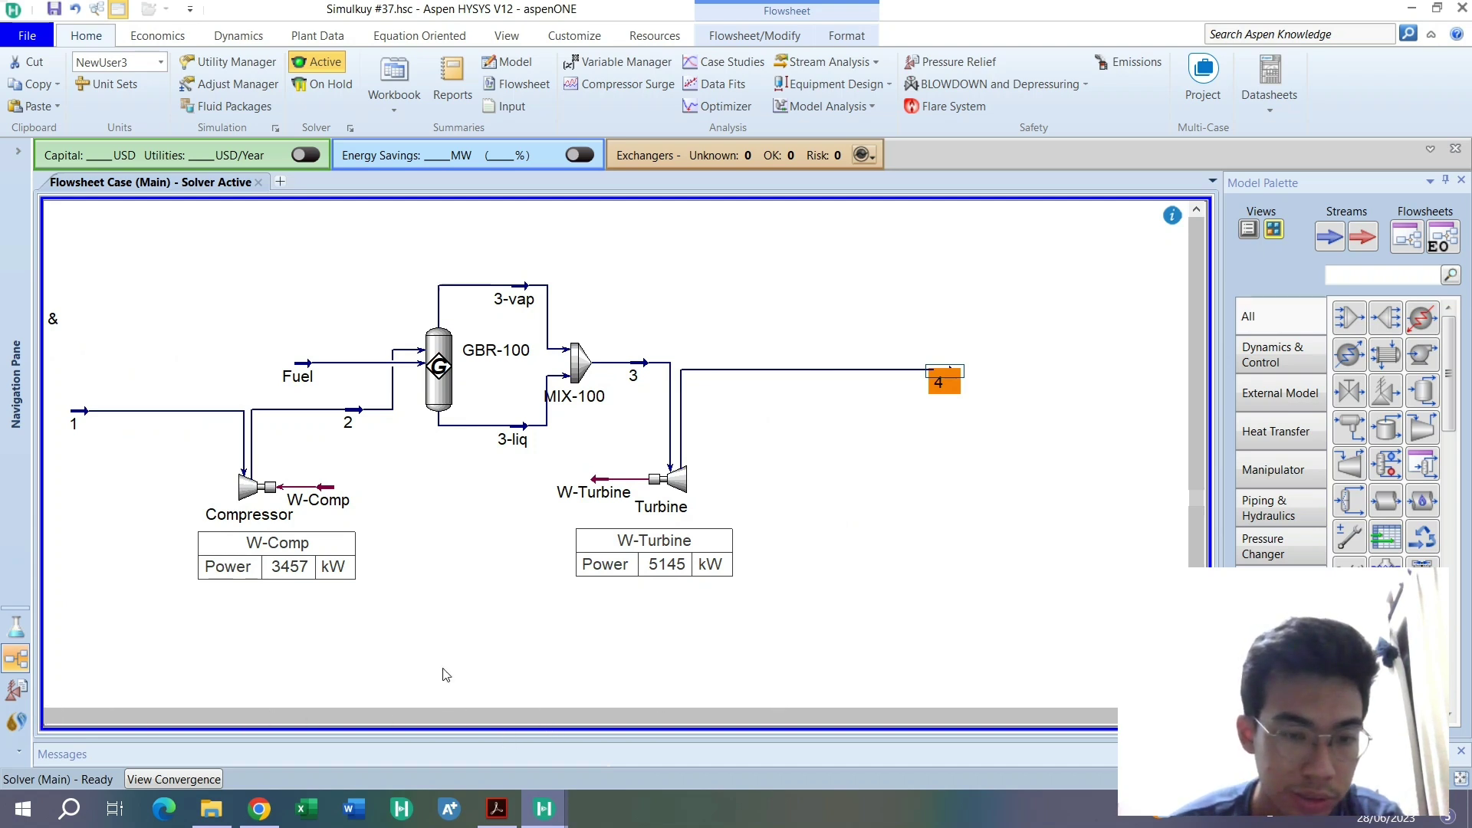
{"action": "left_click_drag", "start_coordinate": [948, 392], "coordinate": [905, 381]}
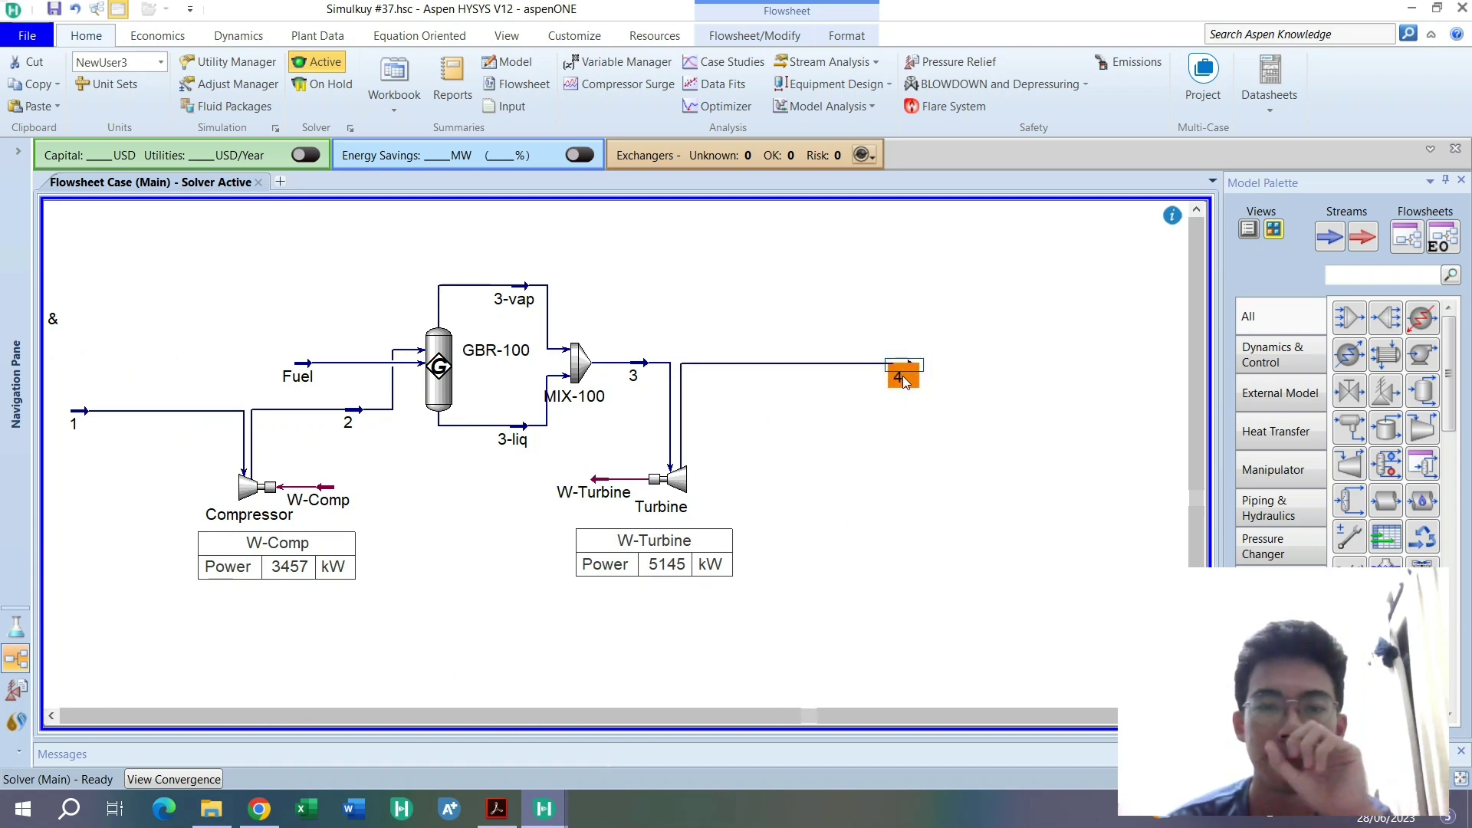
Place a heat exchanger on the flowsheet just past the end of stream 4, aligned with the stream
{"action": "left_click", "coordinate": [1422, 317]}
{"action": "left_click", "coordinate": [953, 374]}
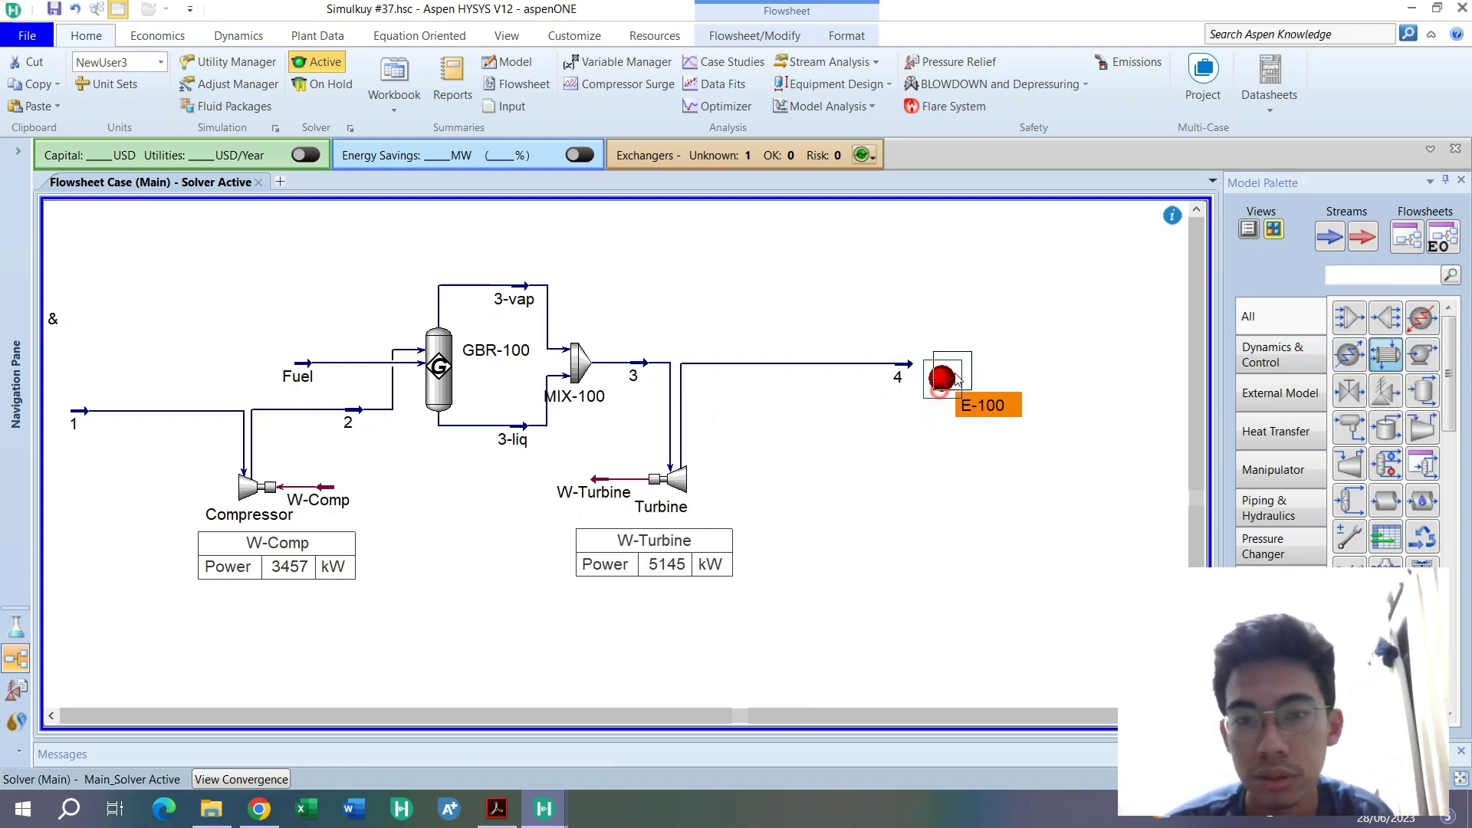
{"action": "left_click_drag", "start_coordinate": [953, 374], "coordinate": [943, 381]}
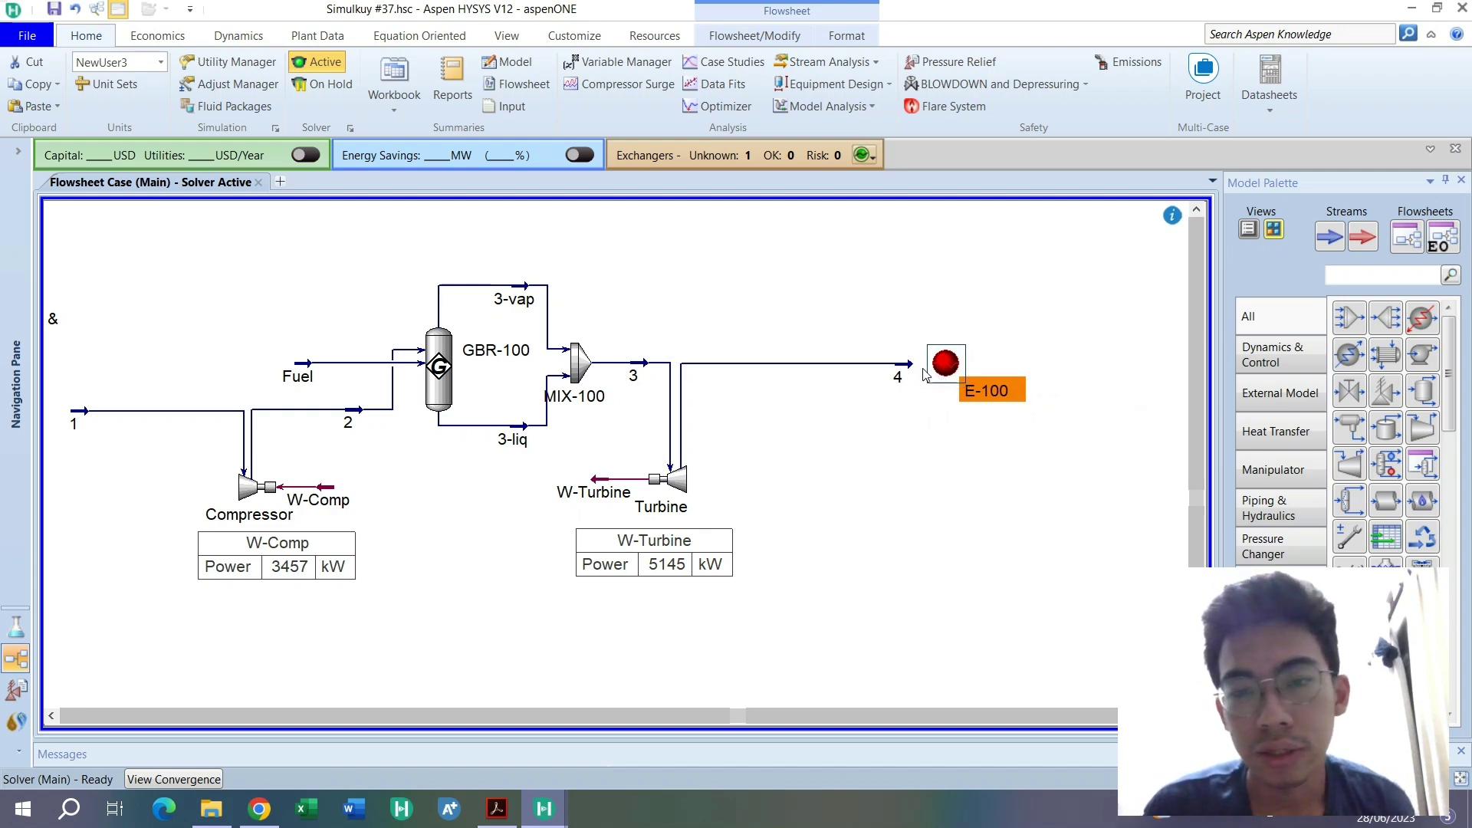
Connect stream 4 to the new heat exchanger's tube-side inlet and draw an outlet stream from its tube side
{"action": "left_click", "coordinate": [911, 373]}
{"action": "mouse_move", "coordinate": [910, 375]}
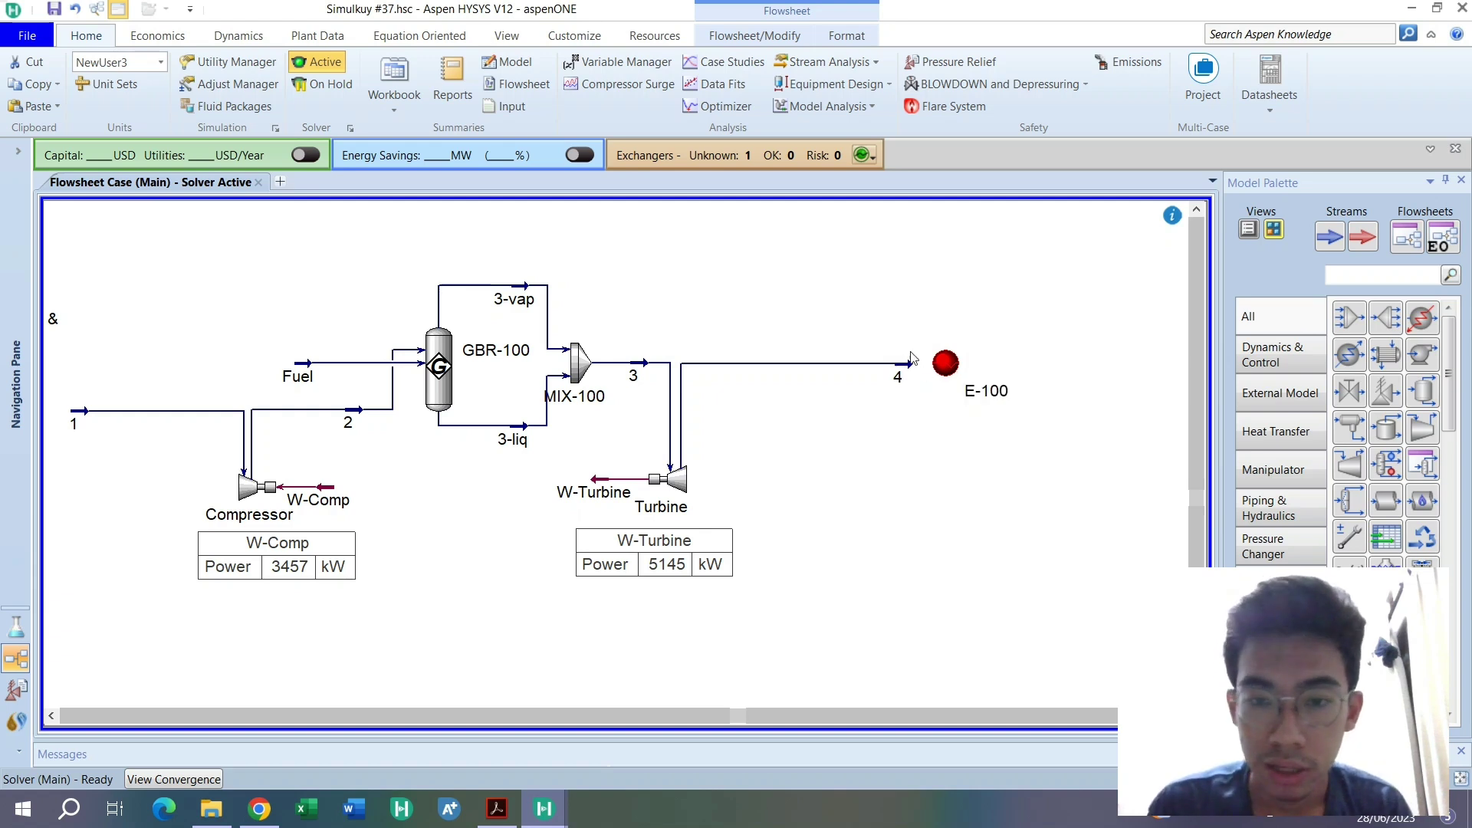
{"action": "left_click_drag", "start_coordinate": [914, 372], "coordinate": [956, 362]}
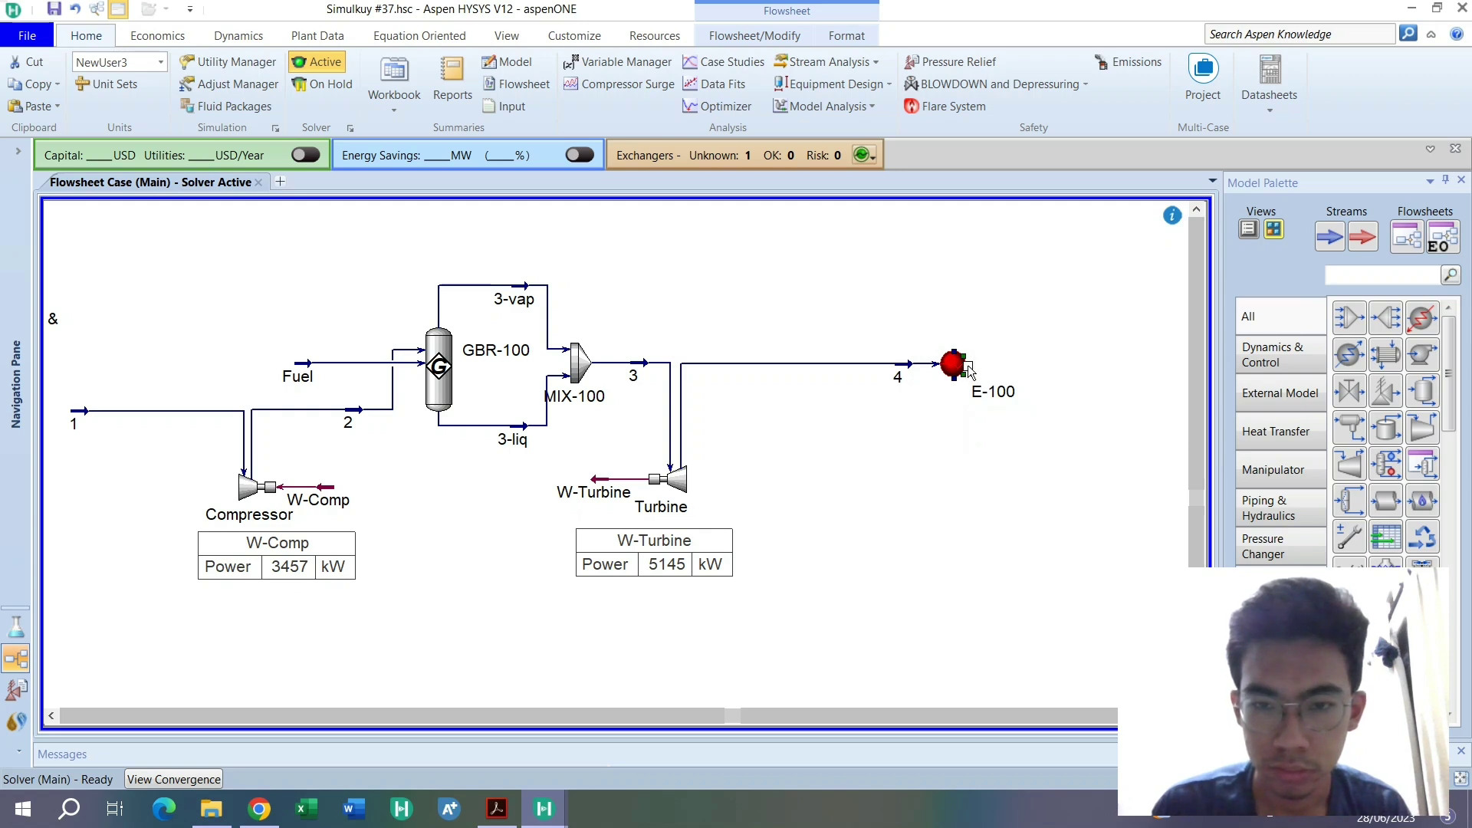
{"action": "left_click_drag", "start_coordinate": [970, 372], "coordinate": [1090, 380]}
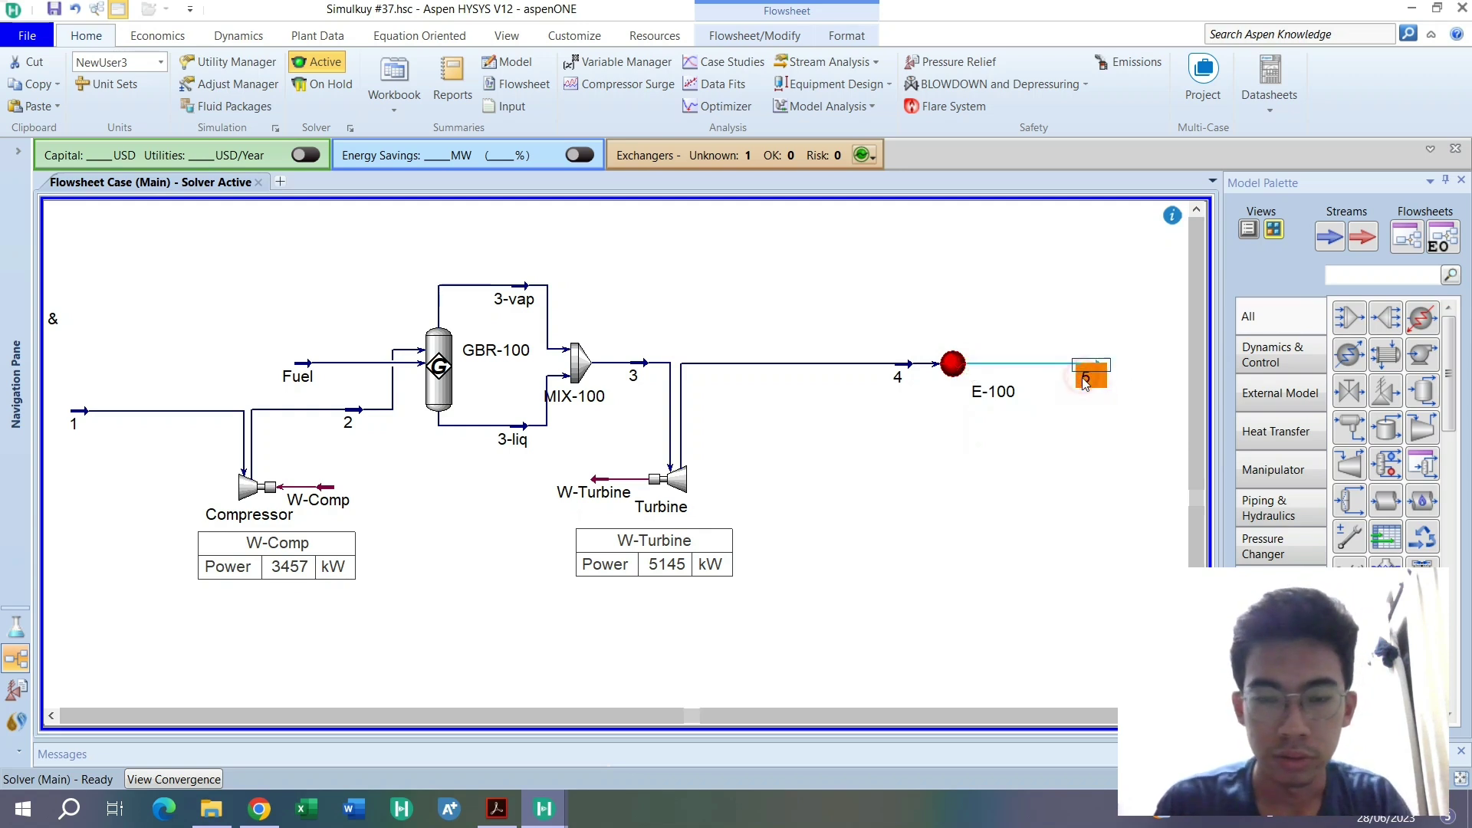
Rename the heat exchanger's tube-side outlet stream as To Stack
{"action": "double_click", "coordinate": [1085, 384]}
{"action": "type", "text": "To Sta"}
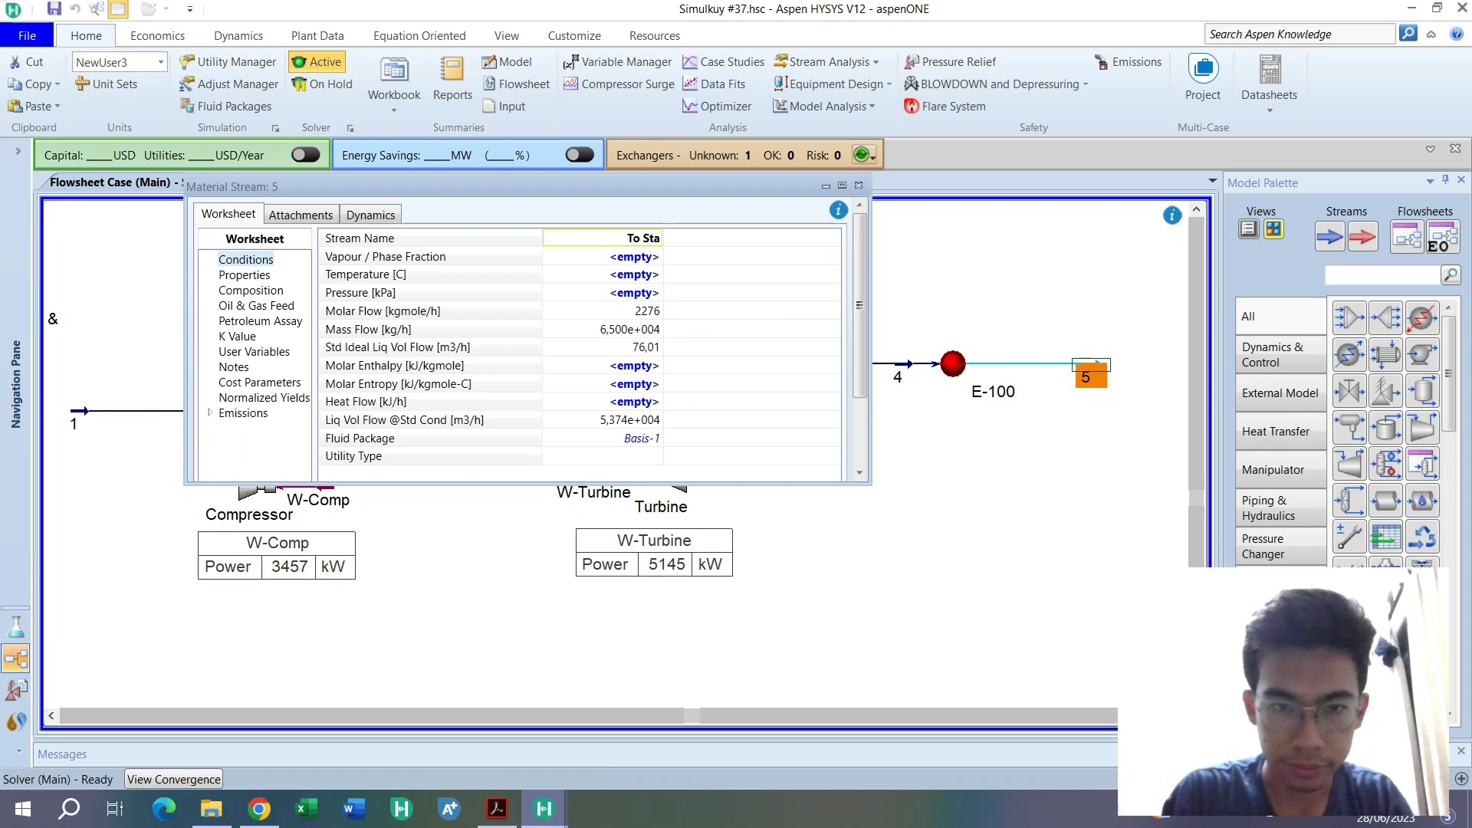
{"action": "type", "text": "ck"}
{"action": "key", "text": "Return"}
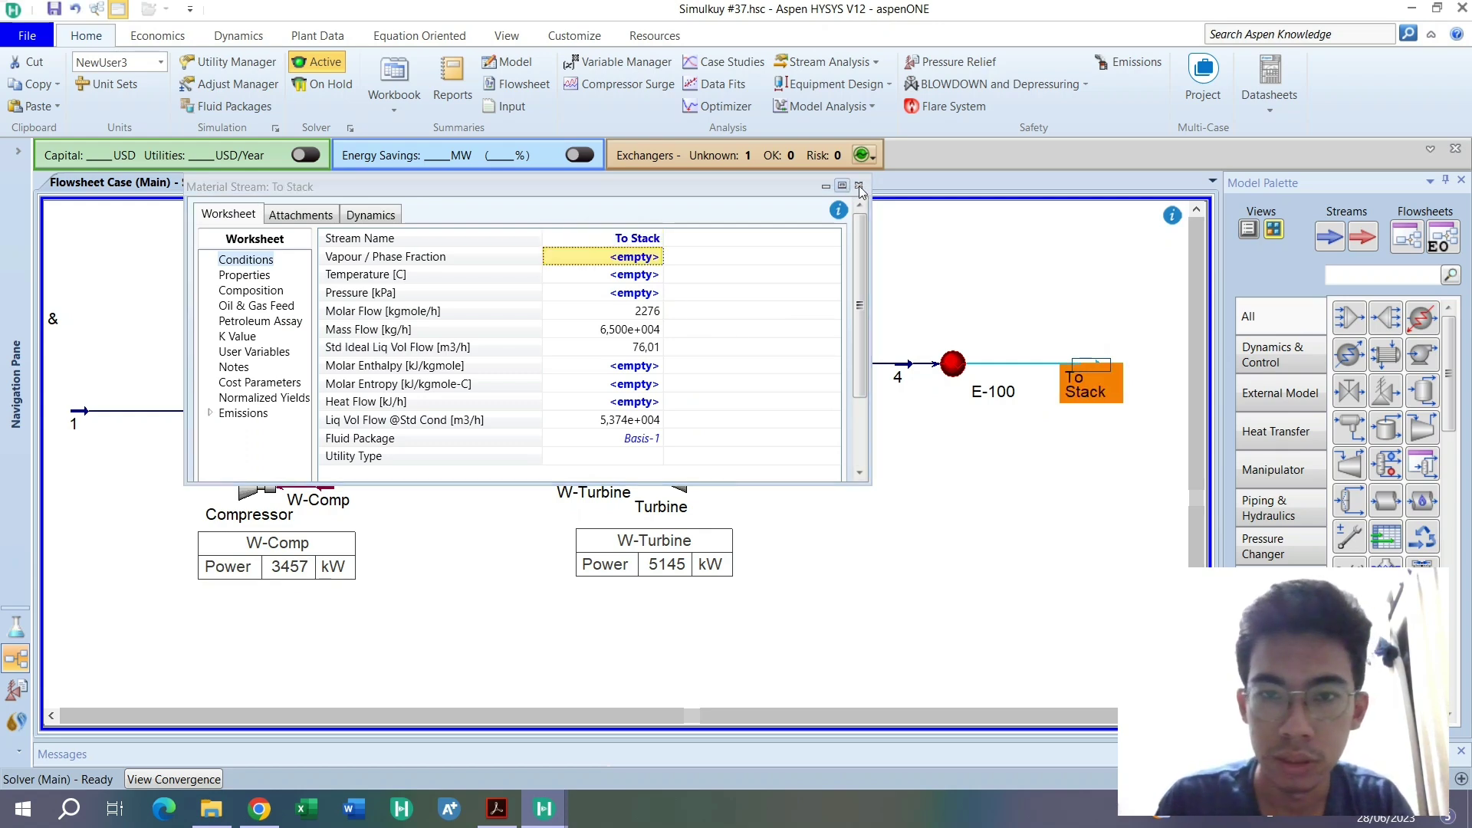
{"action": "left_click", "coordinate": [859, 185]}
Rename the heat exchanger as WHB
{"action": "double_click", "coordinate": [953, 363]}
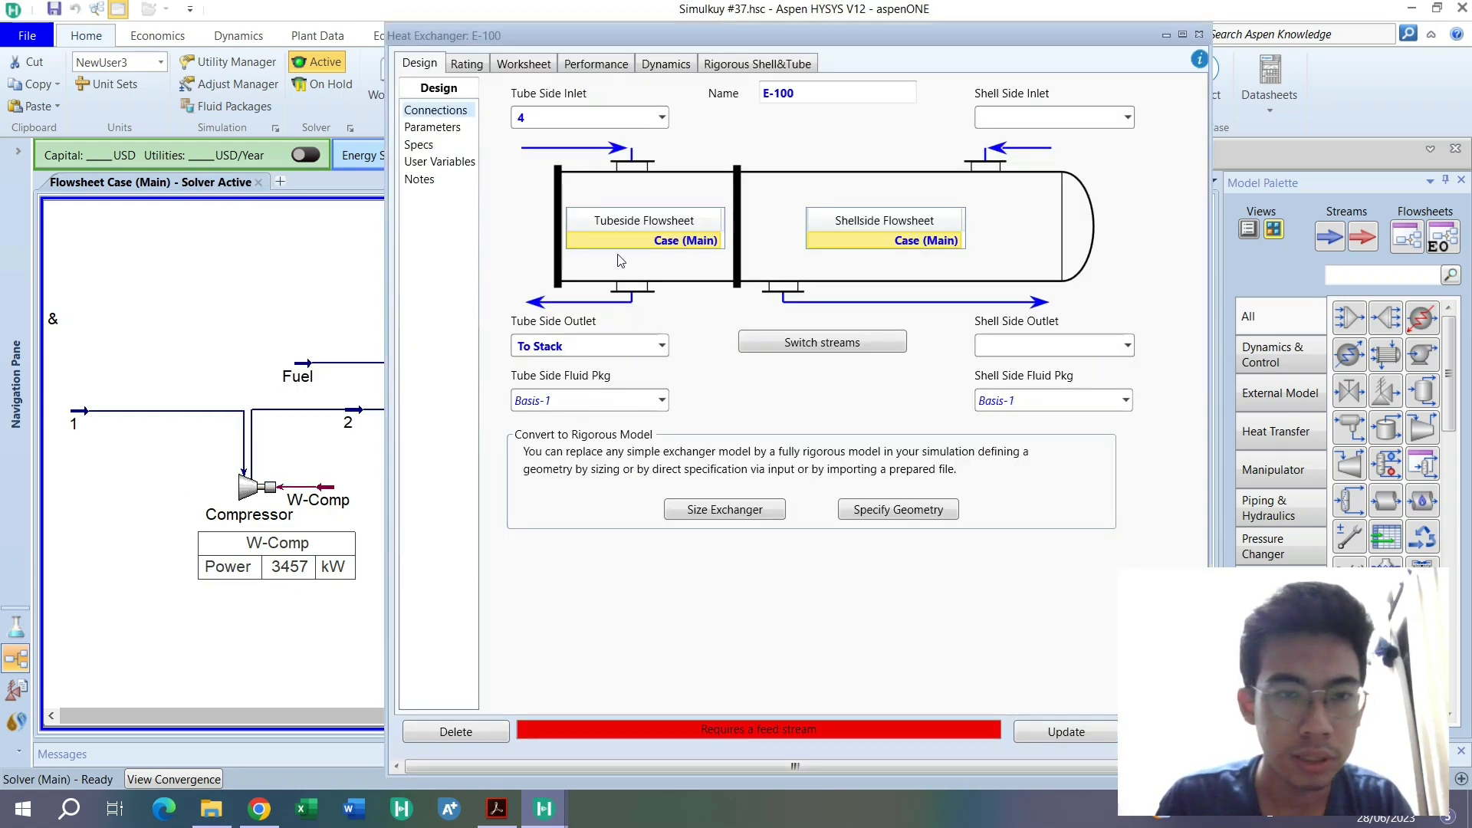
{"action": "left_click", "coordinate": [784, 92]}
{"action": "type", "text": "W"}
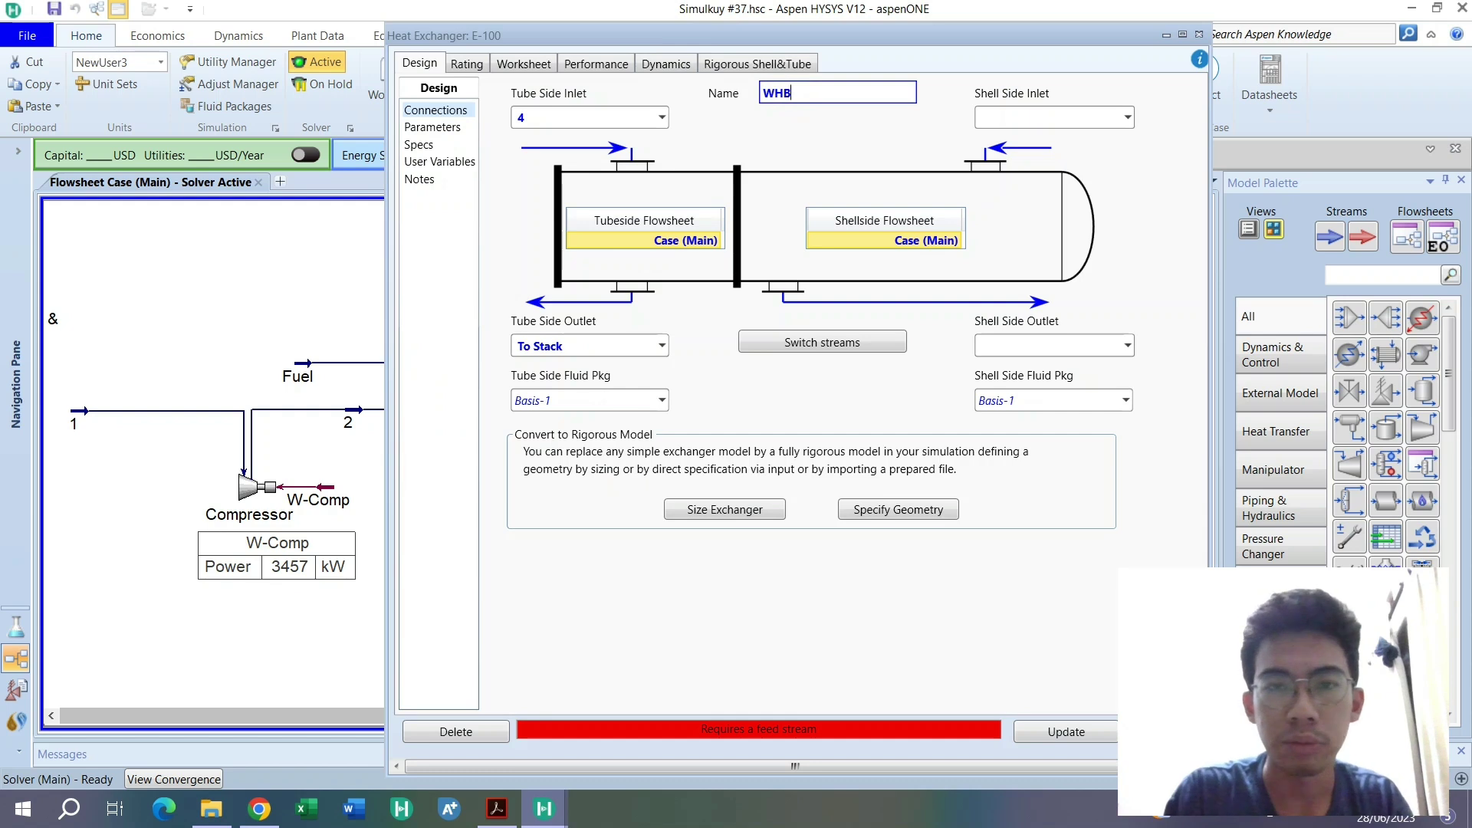
{"action": "type", "text": "HB"}
{"action": "key", "text": "Return"}
Set the WHB's specified pressure drop to 20 kPa on both the shell side and the tube side
{"action": "left_click", "coordinate": [458, 128]}
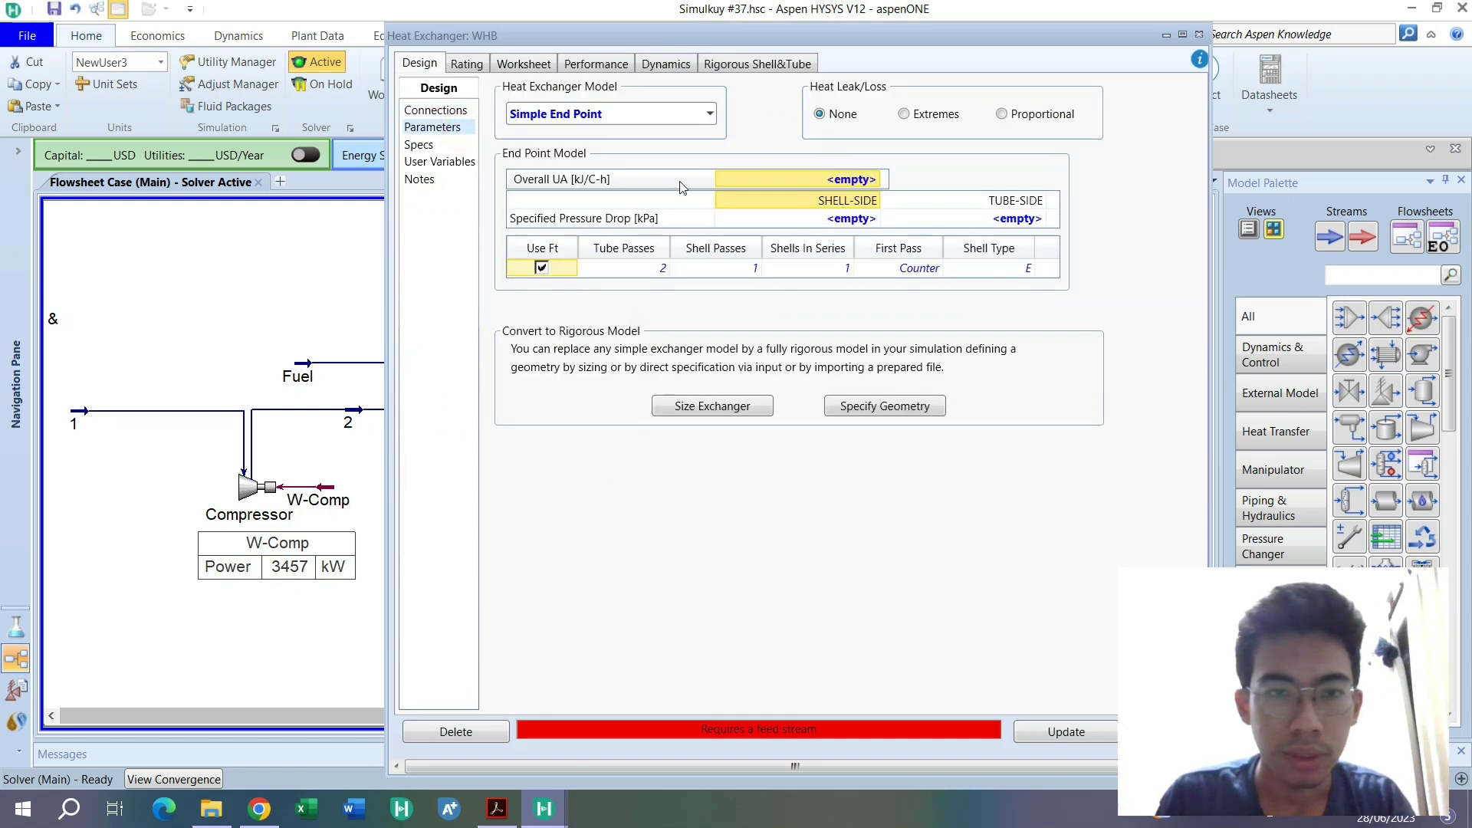
{"action": "left_click", "coordinate": [816, 219]}
{"action": "type", "text": "20"}
{"action": "key", "text": "Tab"}
{"action": "type", "text": "20"}
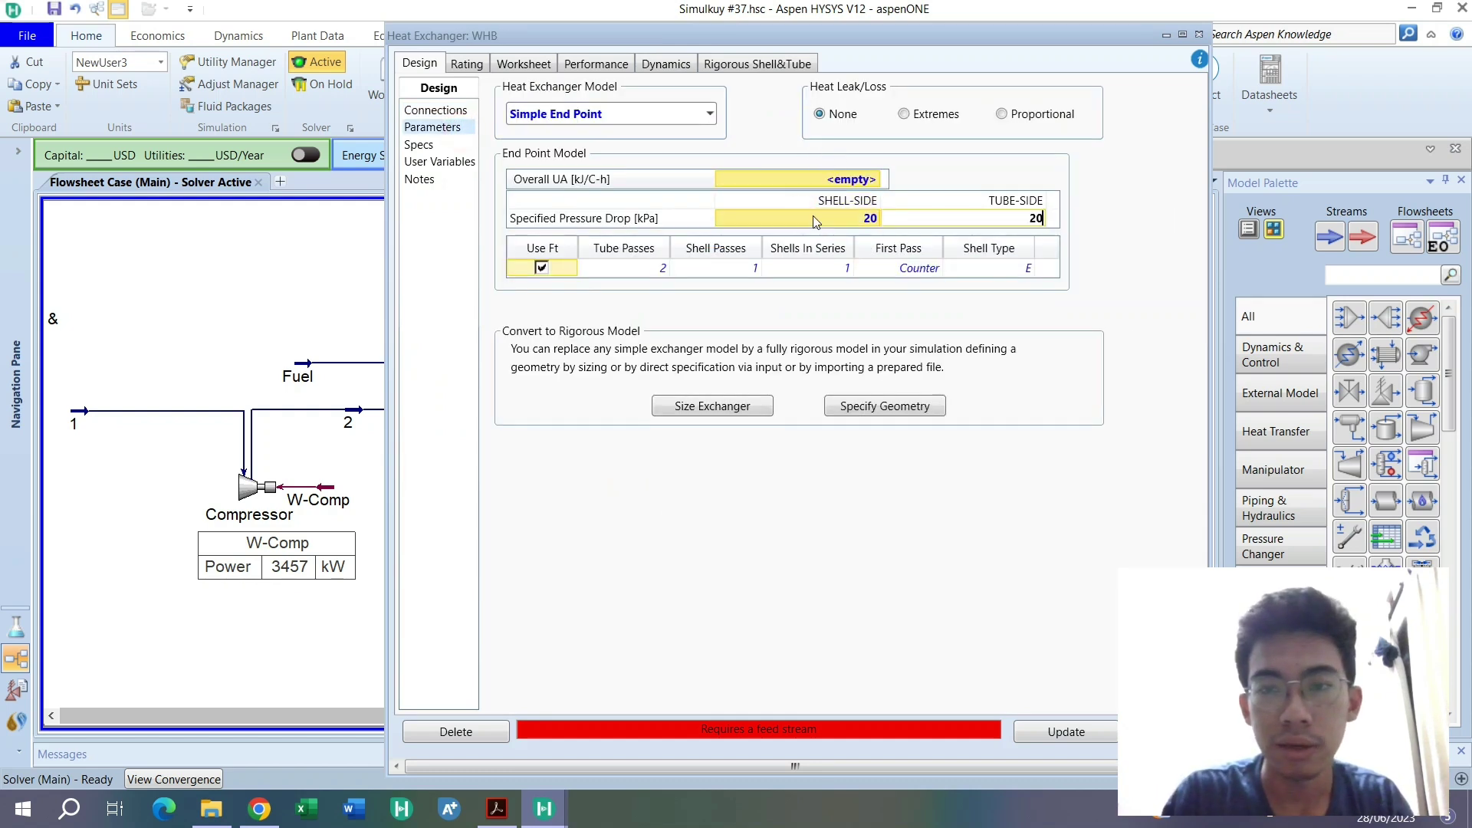
{"action": "key", "text": "Return"}
Set the WHB's heat exchanger model to Simple Weighted
{"action": "left_click", "coordinate": [709, 114]}
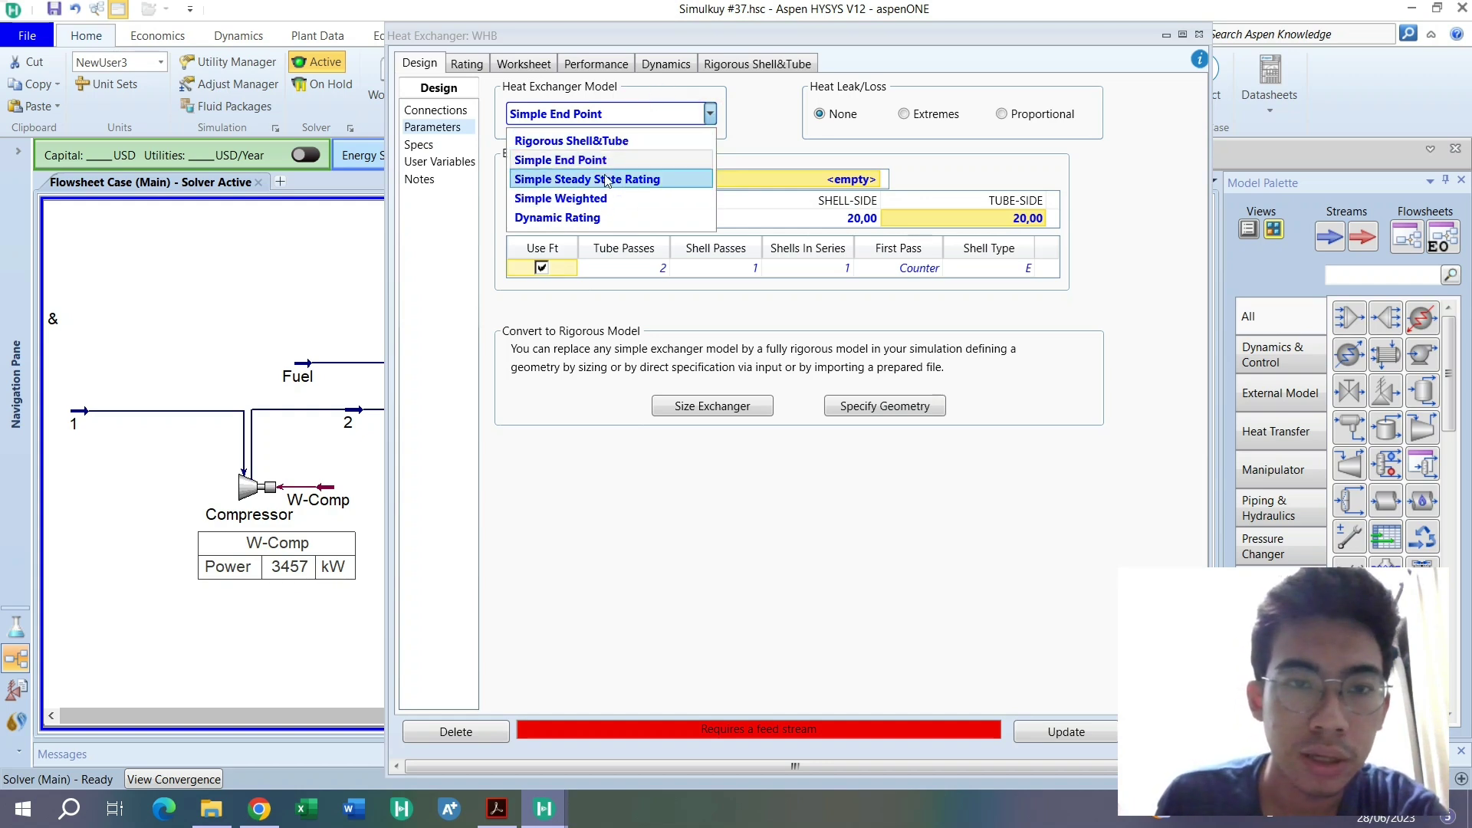
{"action": "left_click", "coordinate": [620, 199]}
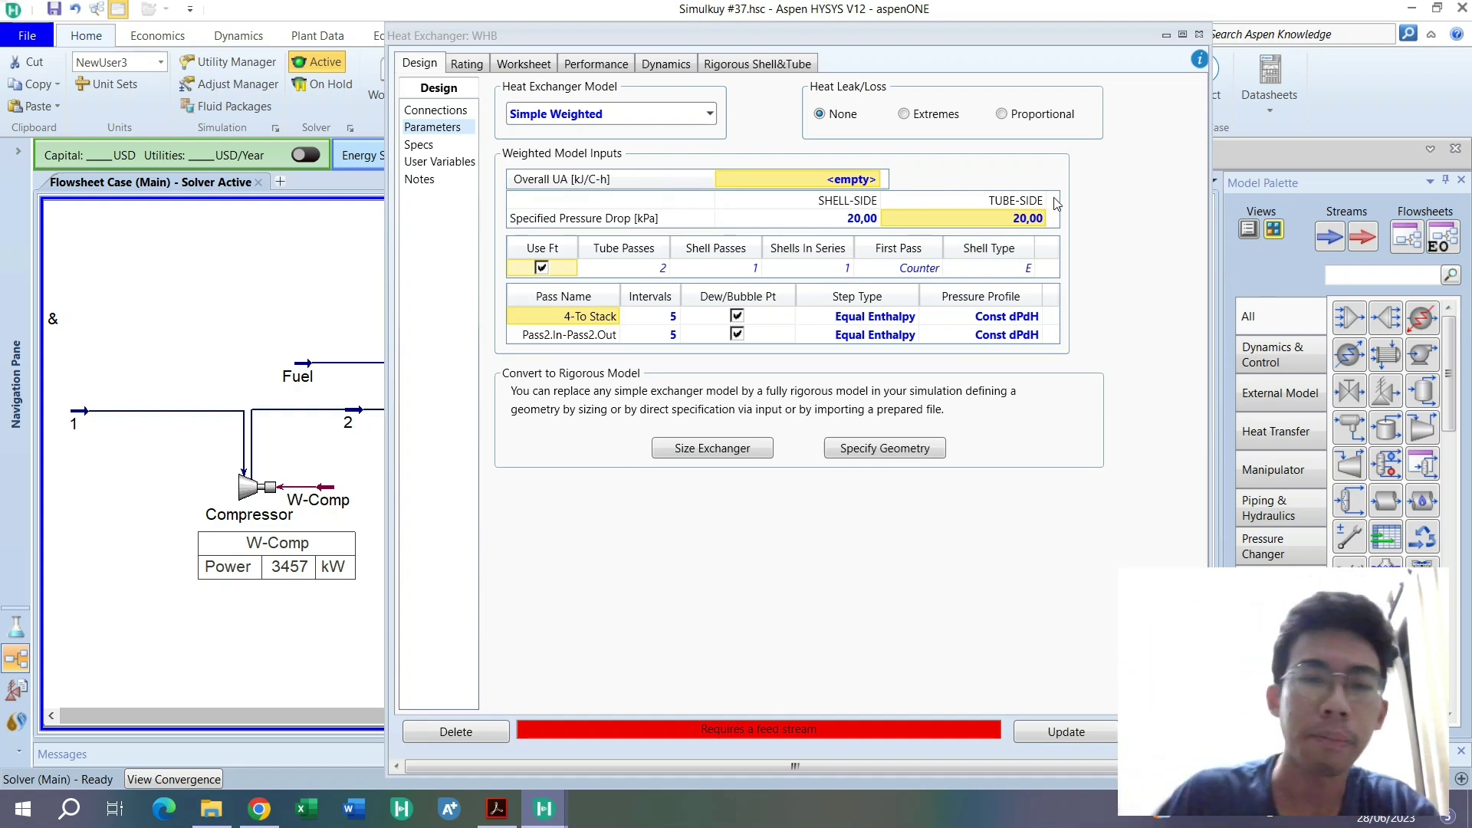
{"action": "left_click", "coordinate": [690, 121]}
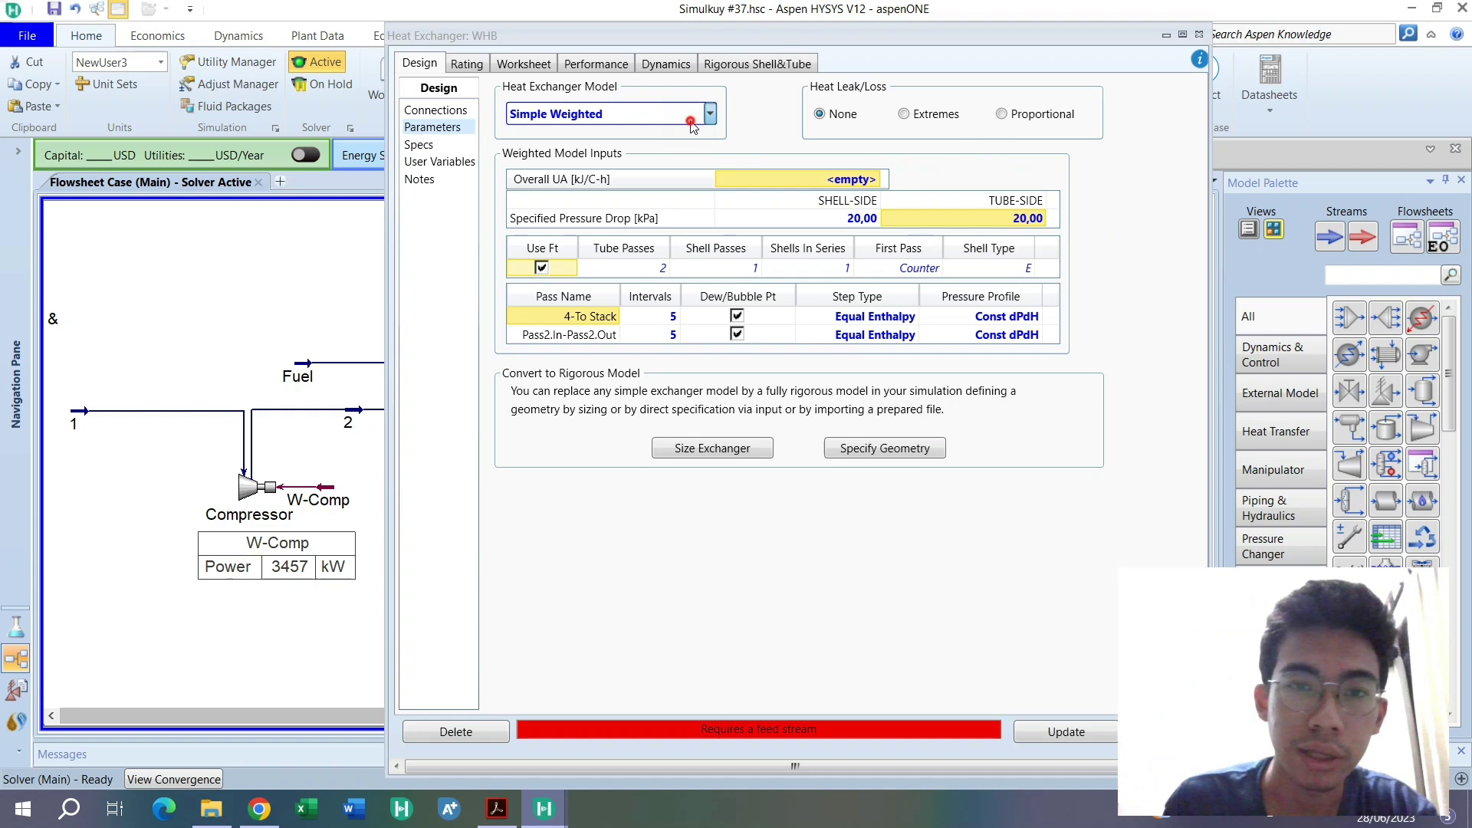
{"action": "left_click", "coordinate": [758, 151]}
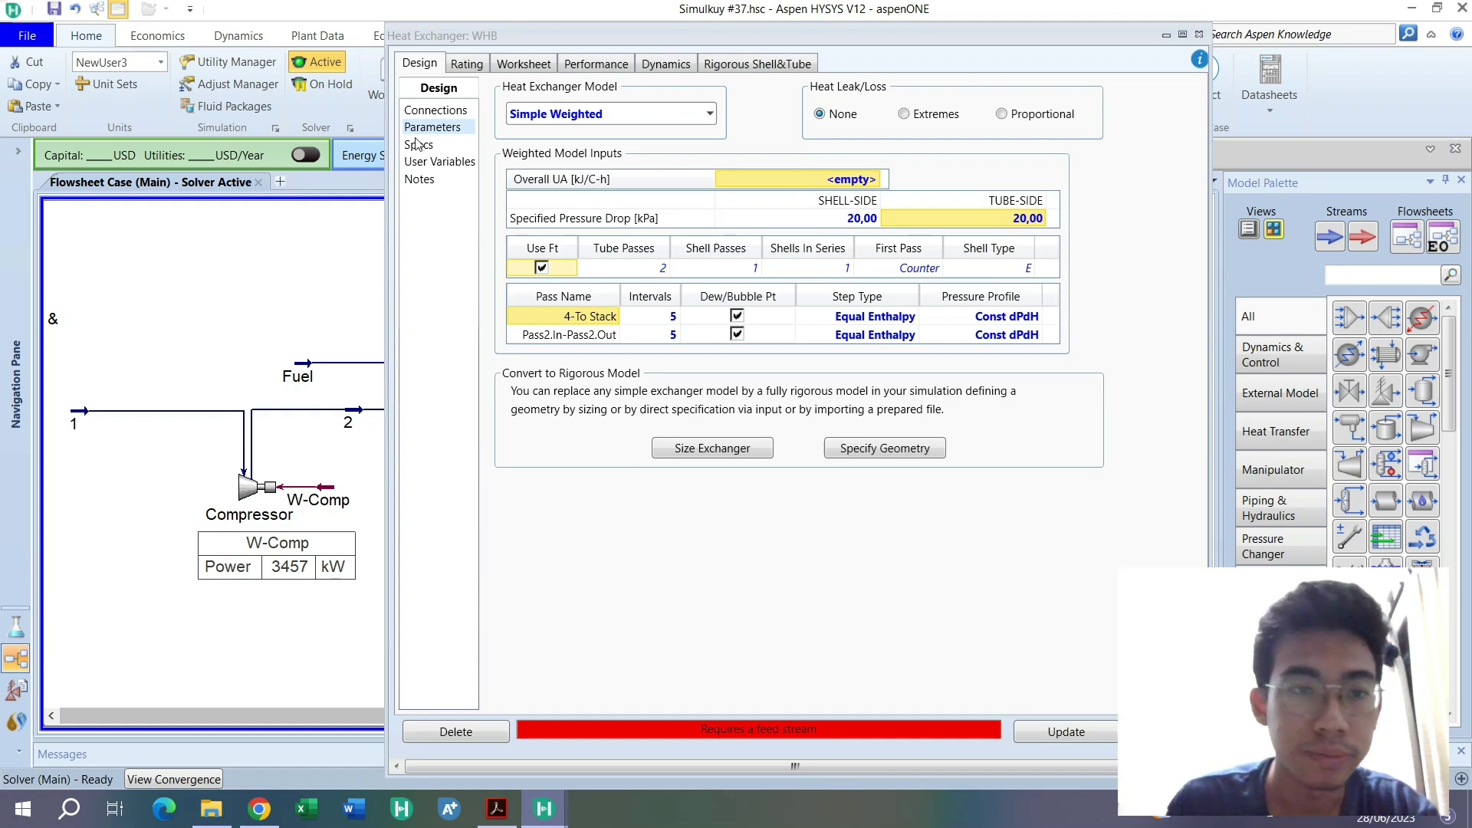
Assign a new stream named 2-R as the WHB's shell-side inlet
{"action": "left_click", "coordinate": [462, 112]}
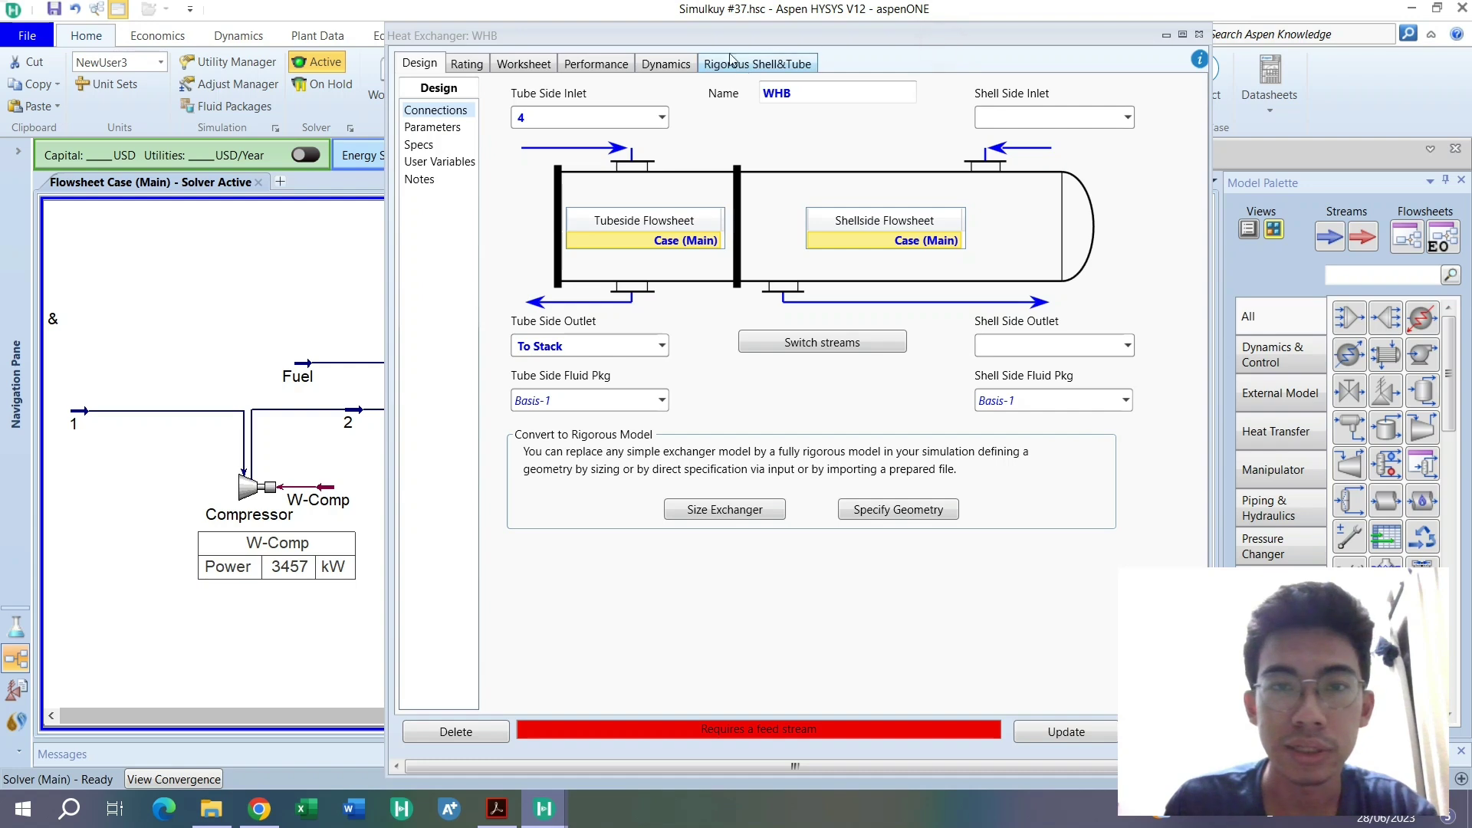
{"action": "left_click_drag", "start_coordinate": [937, 36], "coordinate": [537, 47]}
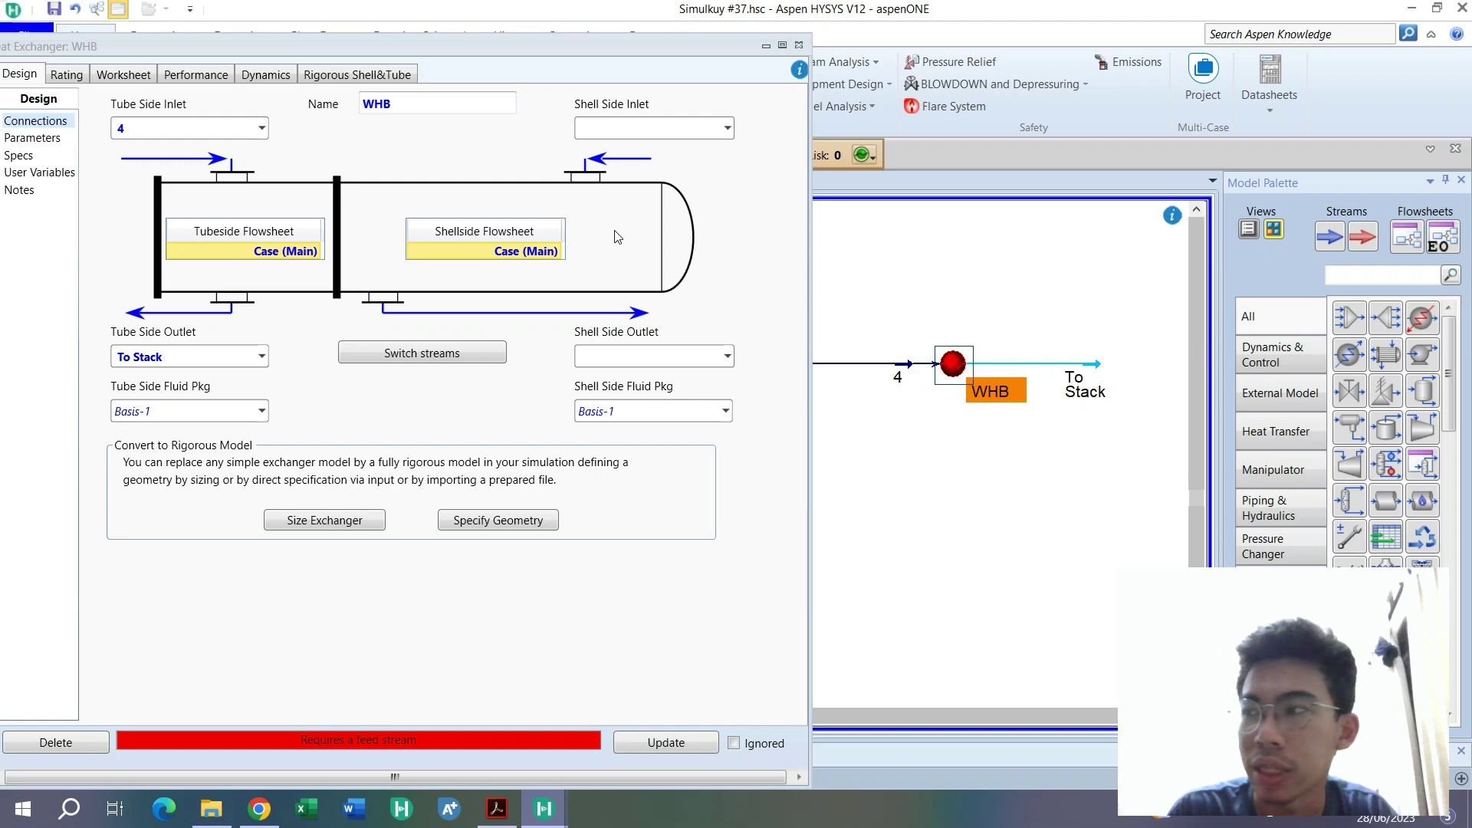
{"action": "type", "text": "2"}
{"action": "key", "text": "Return"}
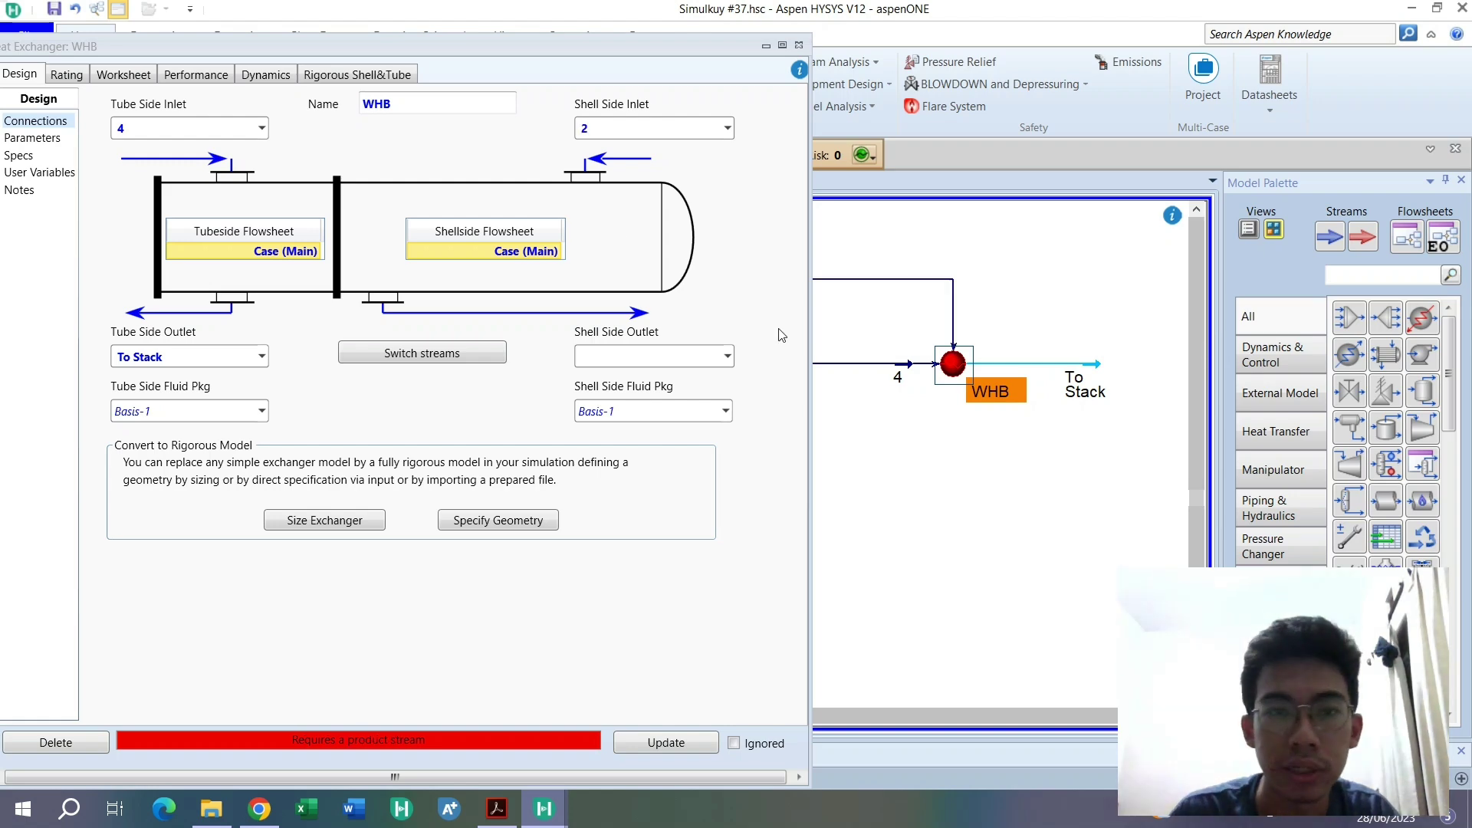
{"action": "left_click_drag", "start_coordinate": [598, 46], "coordinate": [585, 113]}
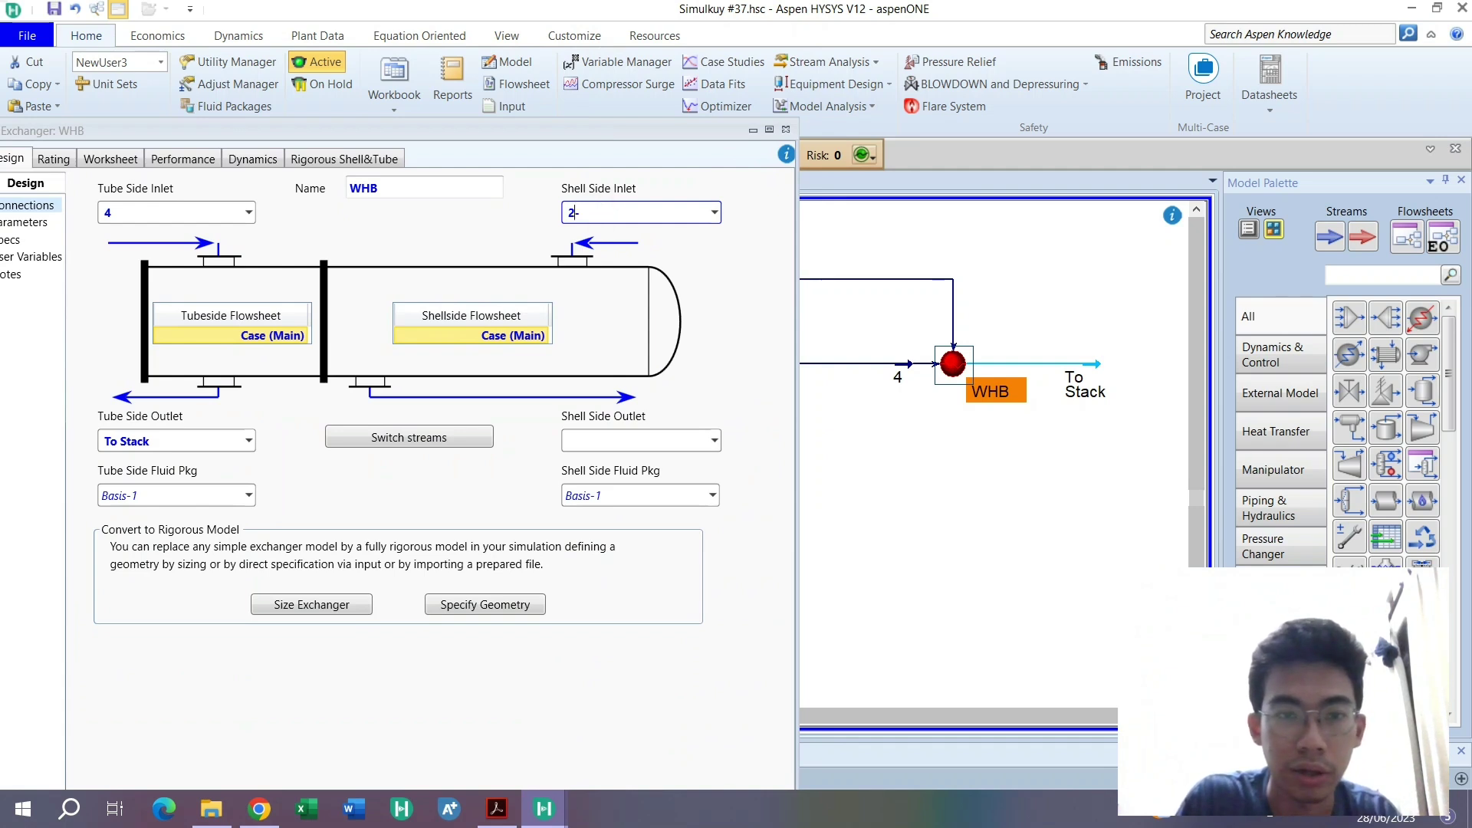
{"action": "type", "text": "-R"}
{"action": "key", "text": "Return"}
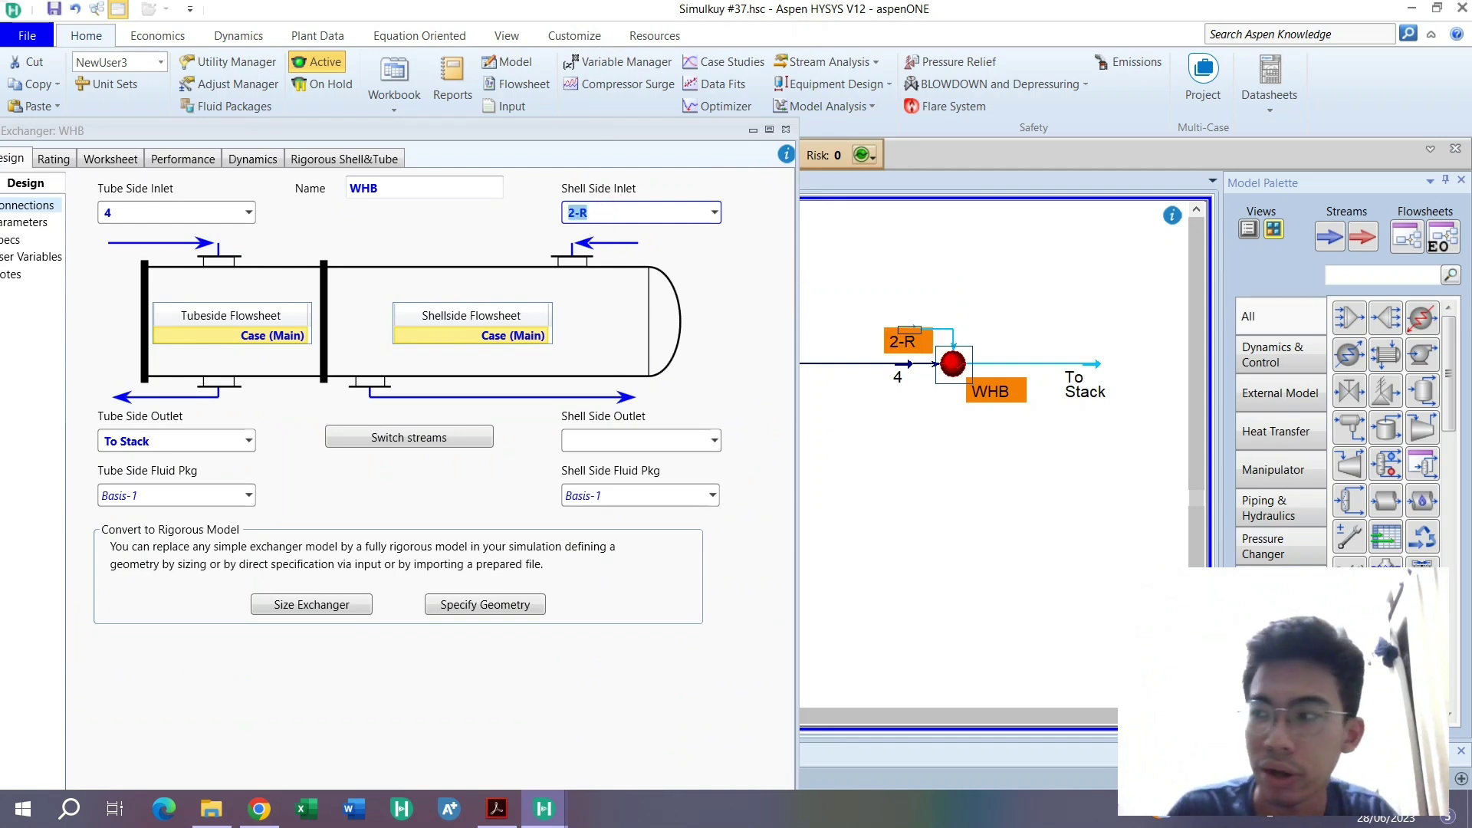
Assign a new stream named 3-R as the WHB's shell-side outlet and close the exchanger's properties
{"action": "left_click", "coordinate": [654, 441]}
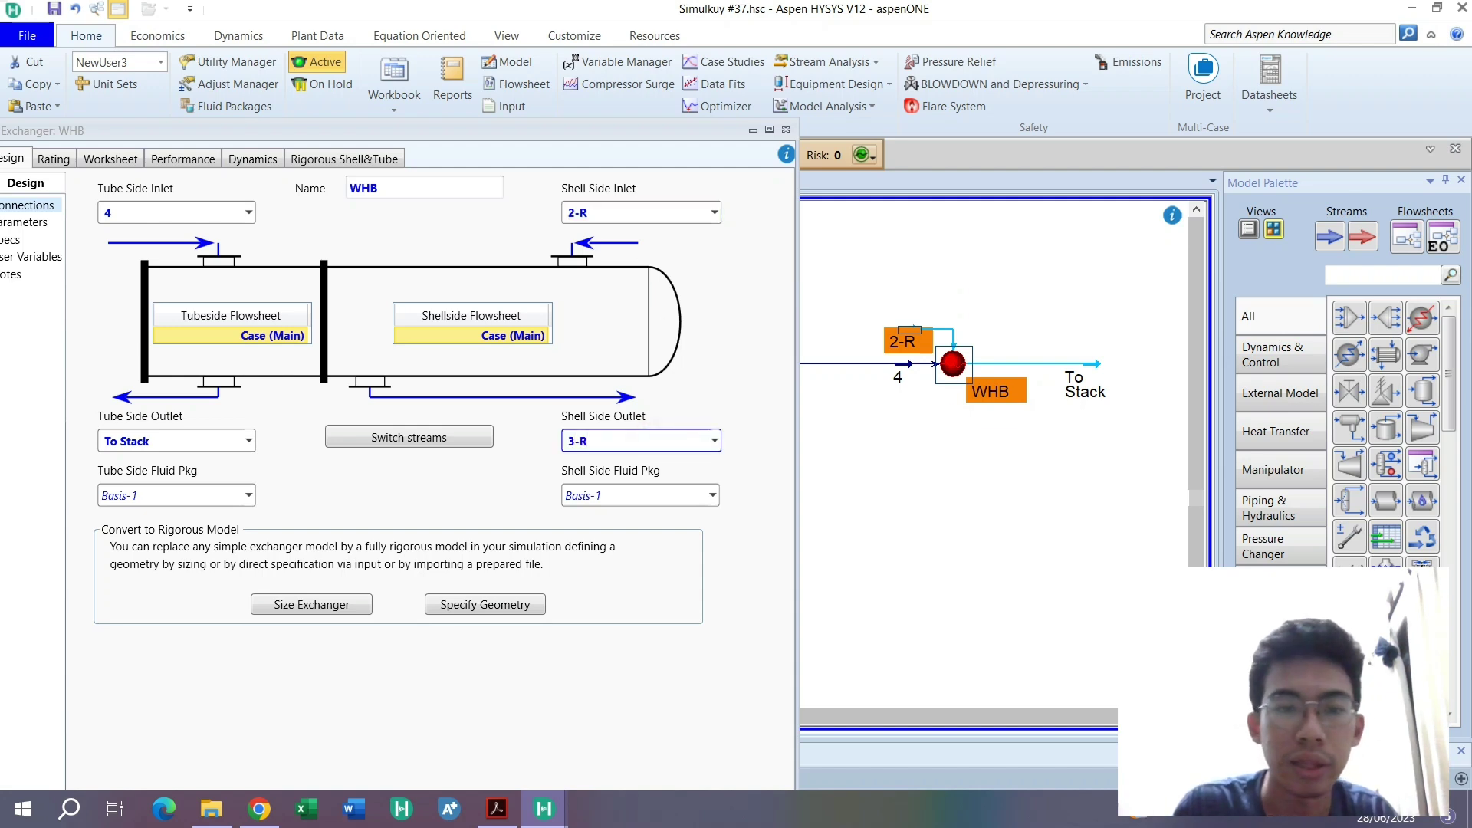
{"action": "type", "text": "3-R"}
{"action": "key", "text": "Return"}
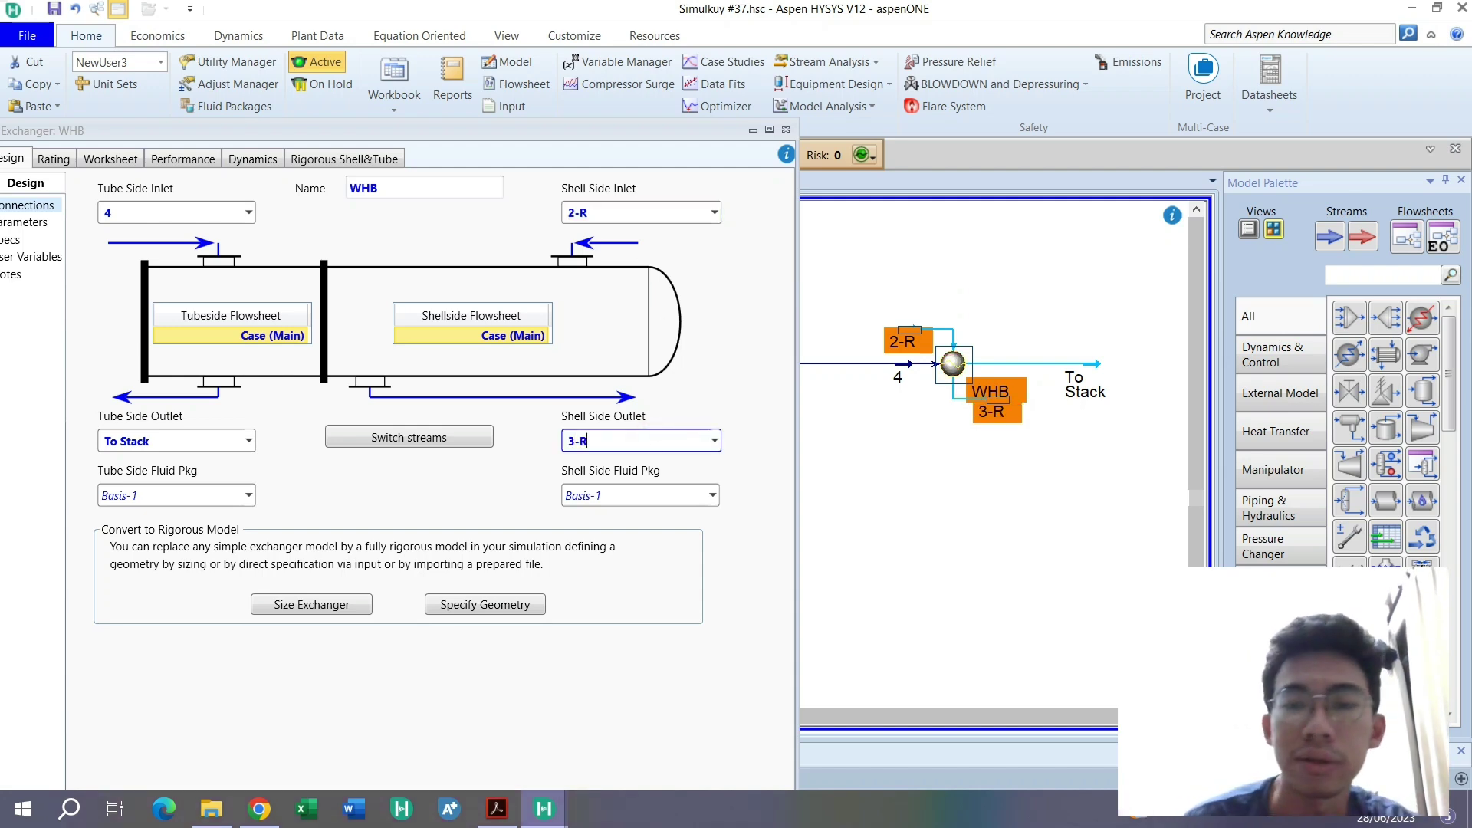
{"action": "left_click", "coordinate": [785, 129]}
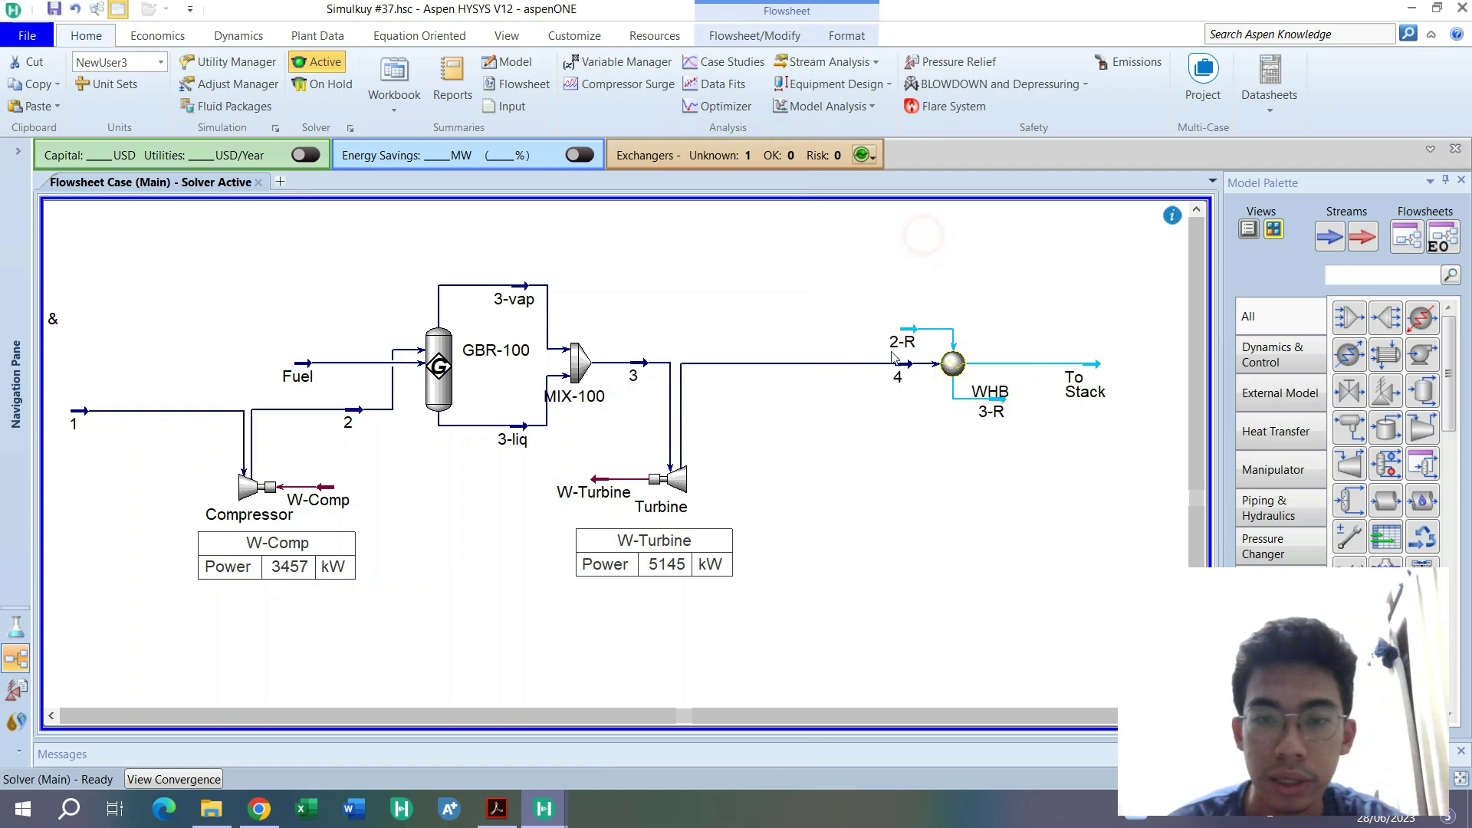
Spread the shell-side streams away from the WHB, with 2-R above it and 3-R below it
{"action": "left_click_drag", "start_coordinate": [1000, 415], "coordinate": [1050, 493]}
{"action": "left_click", "coordinate": [1029, 440]}
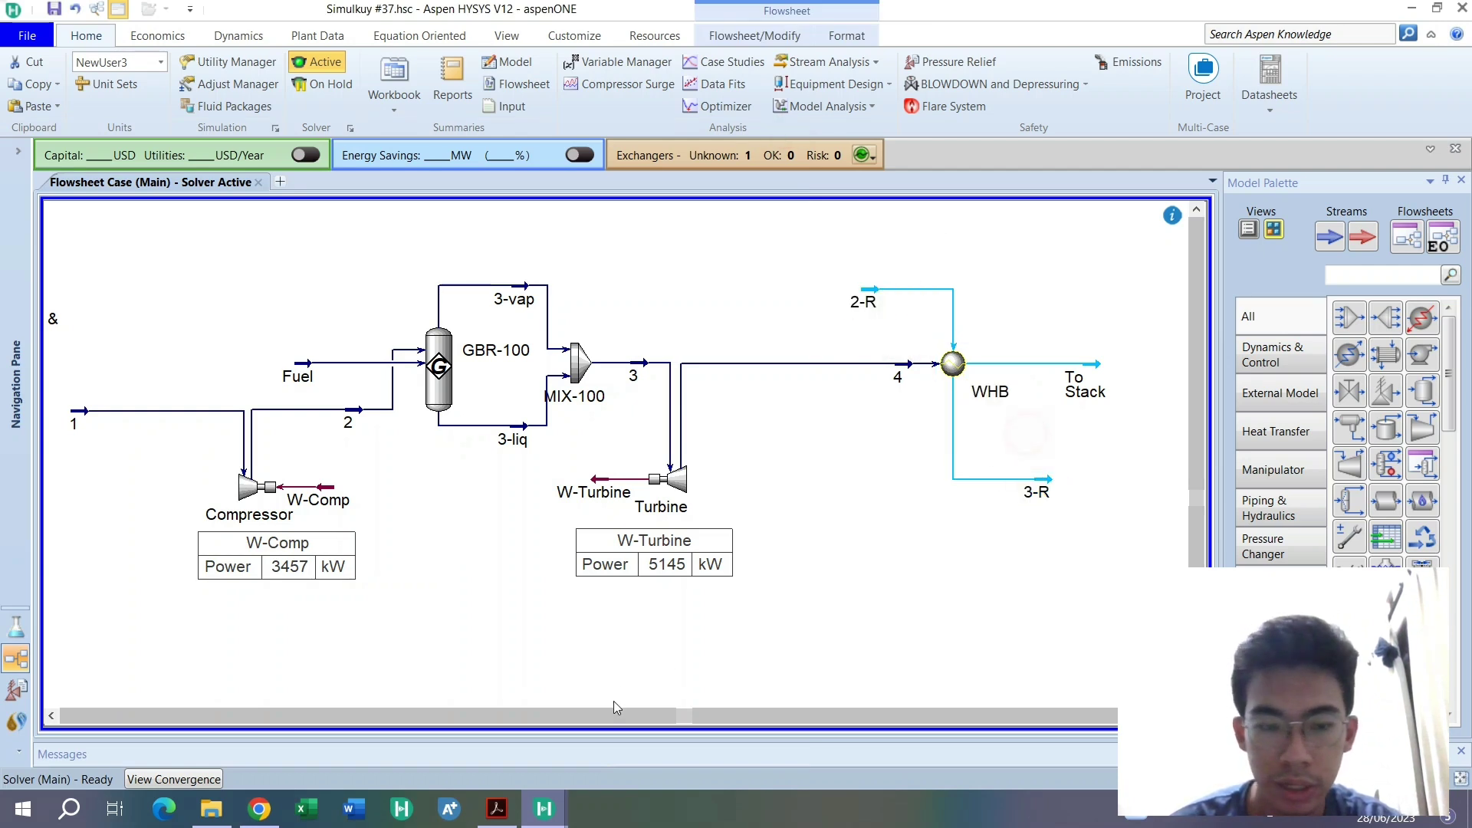
Review the problem statement in Acrobat and the Rankine cycle flowsheet in Simulkuy #35, and return to the Simulkuy #37 case
{"action": "left_click", "coordinate": [497, 809]}
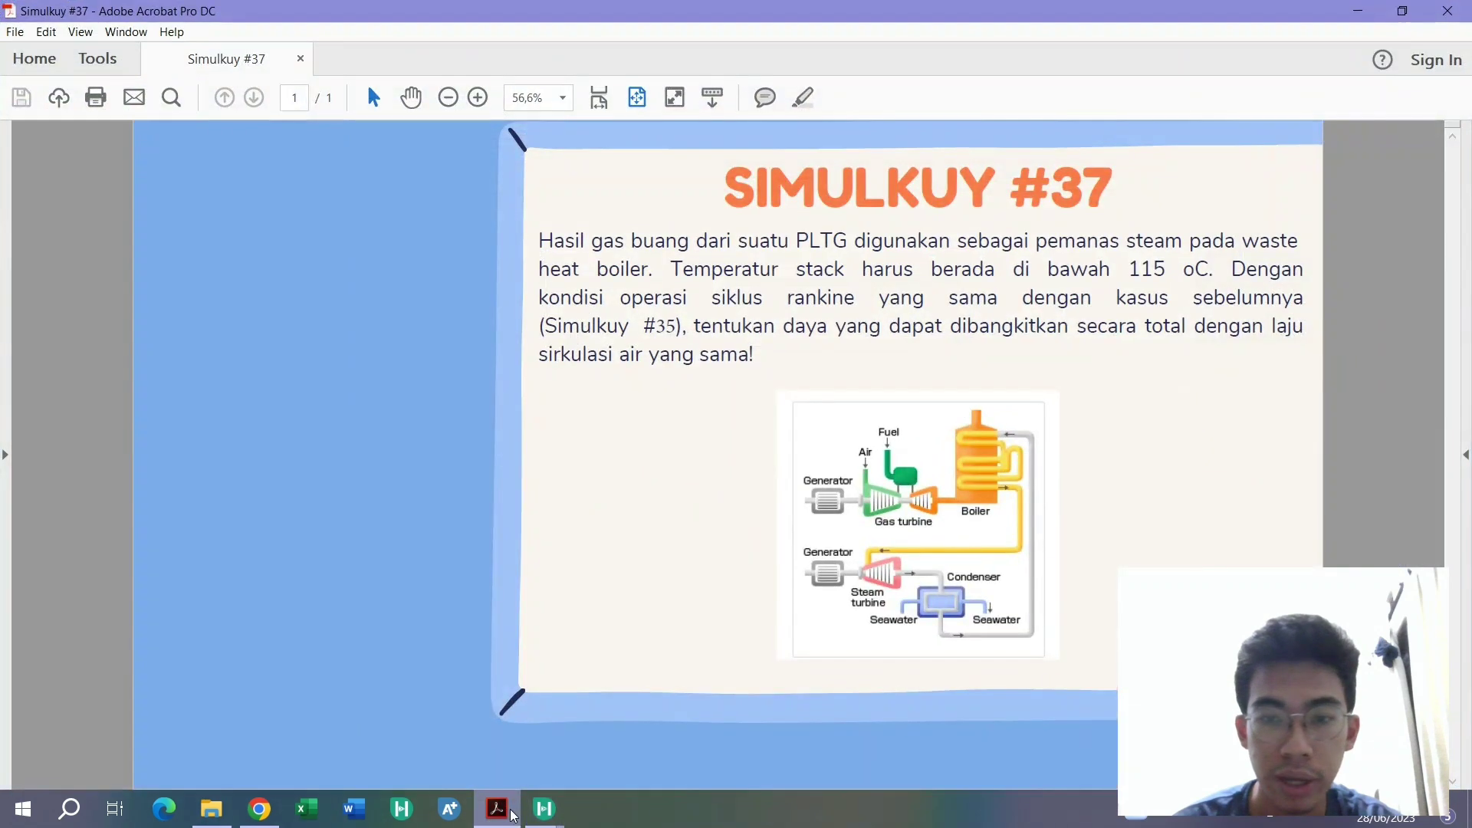
{"action": "left_click", "coordinate": [543, 809]}
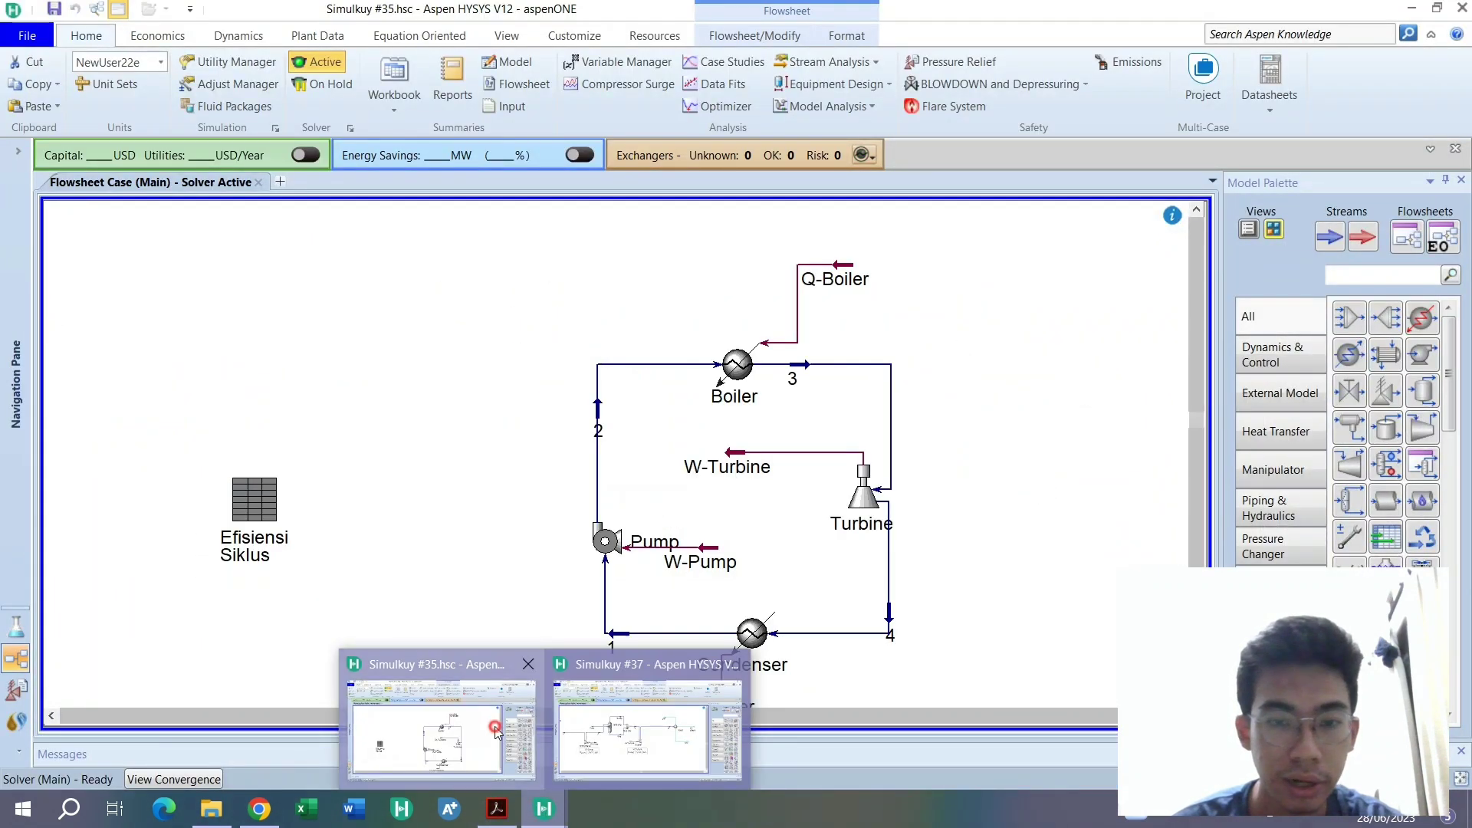
{"action": "left_click", "coordinate": [654, 717]}
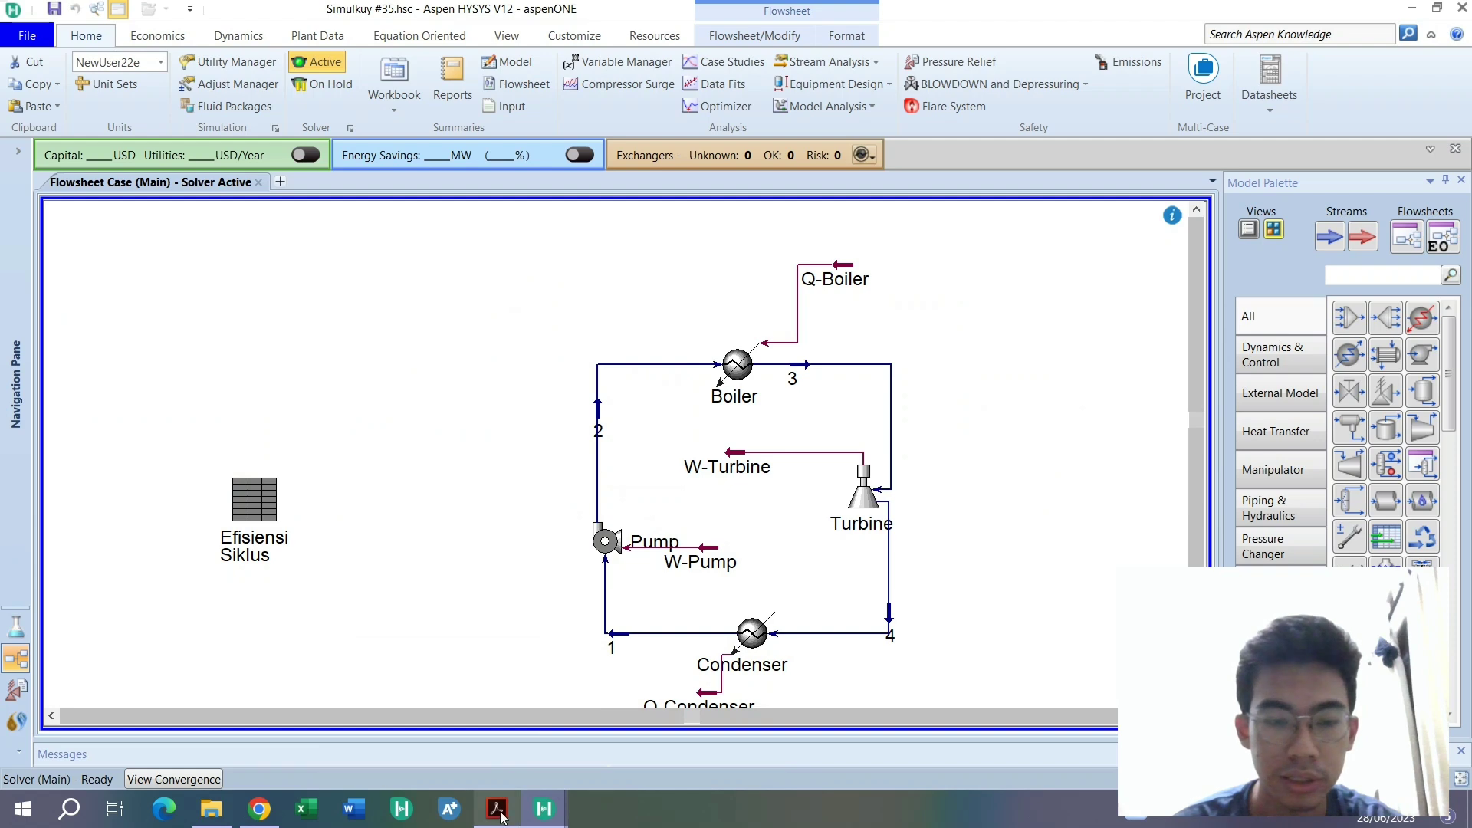
{"action": "mouse_move", "coordinate": [543, 809]}
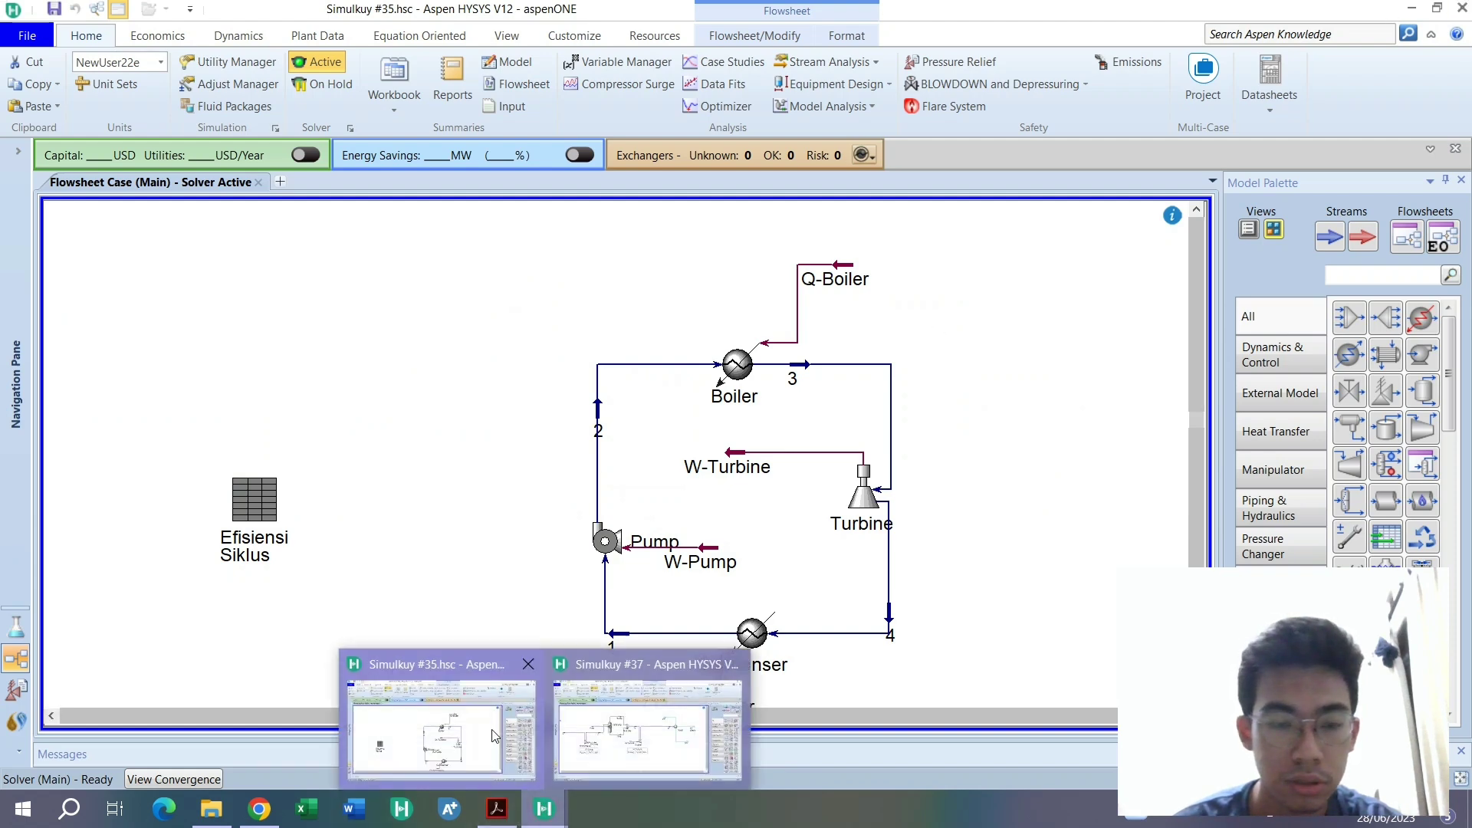
{"action": "left_click", "coordinate": [681, 725]}
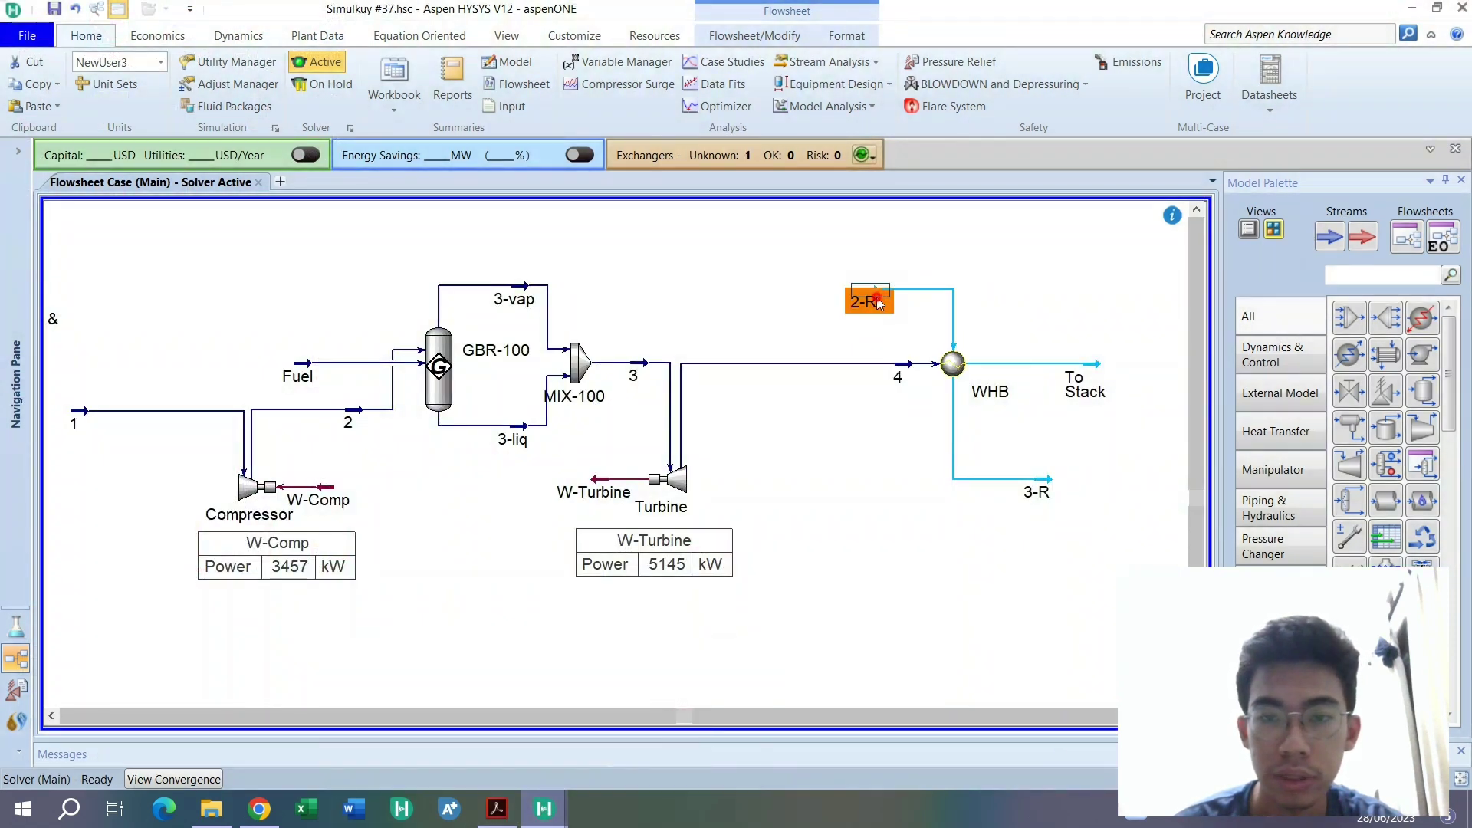
Set the temperature of the WHB outlet stream 3-R to 500 °C
{"action": "double_click", "coordinate": [1056, 495]}
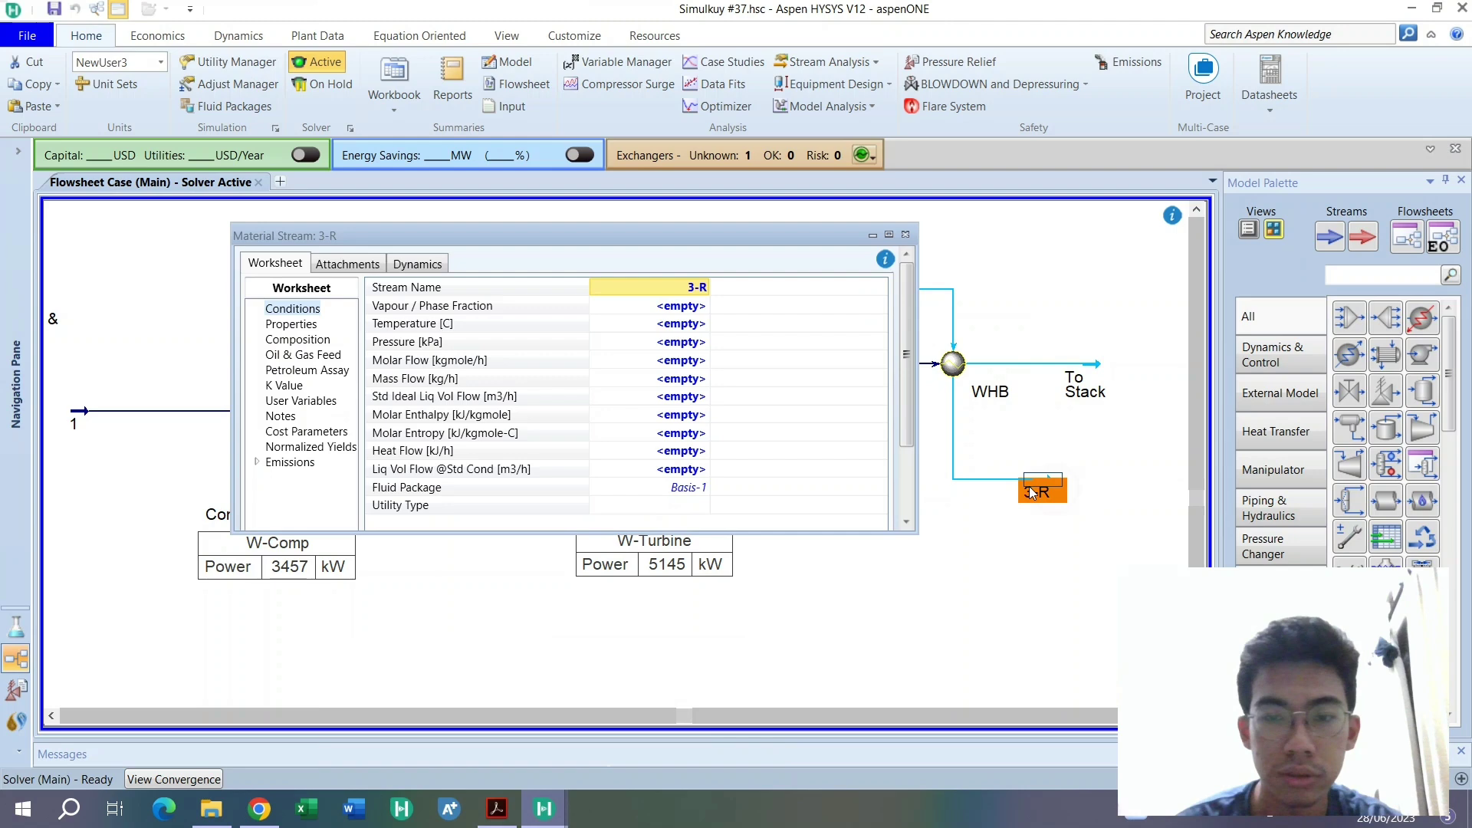
{"action": "left_click", "coordinate": [681, 323]}
{"action": "type", "text": "500"}
{"action": "key", "text": "Return"}
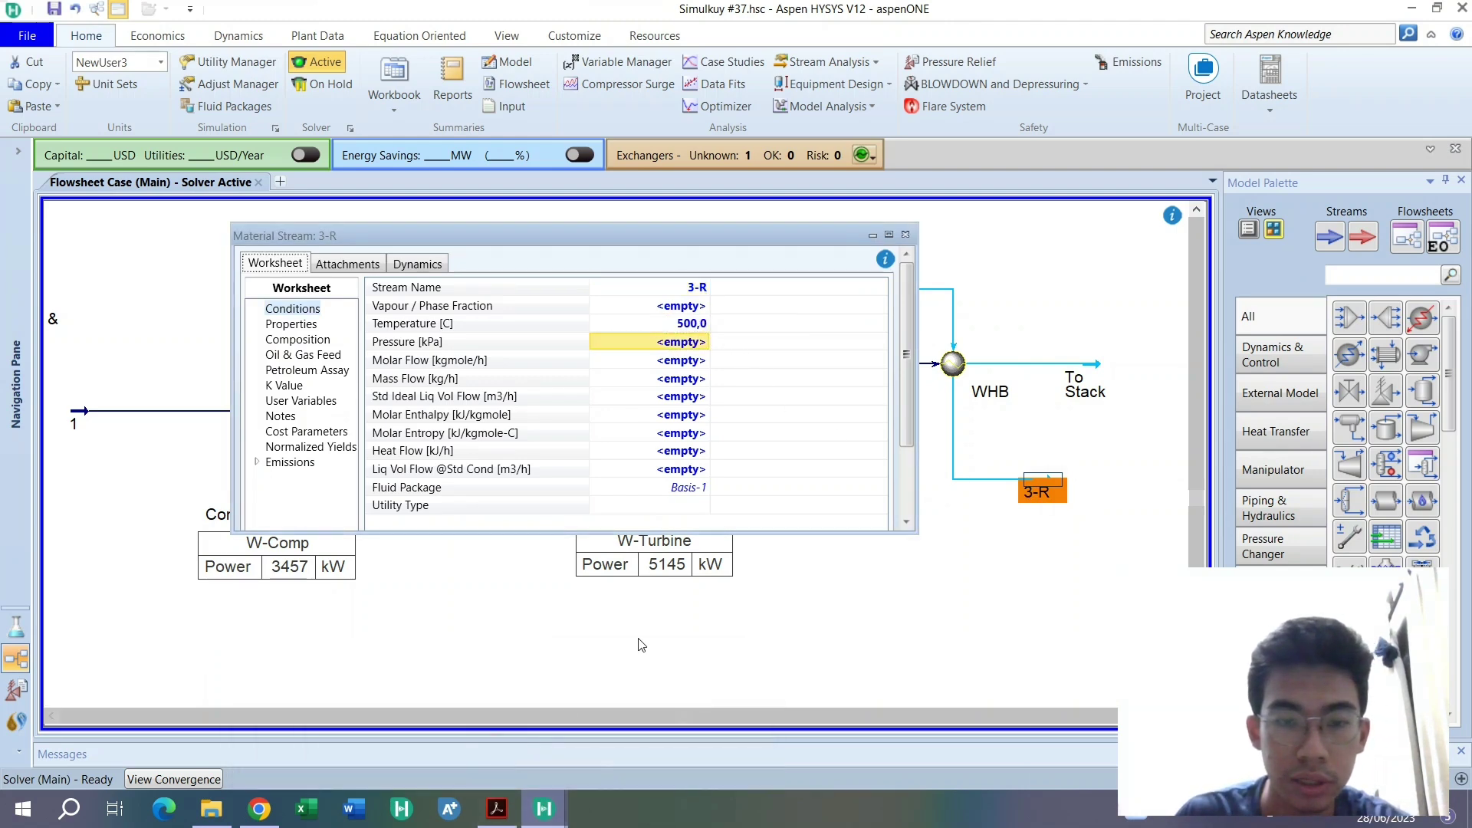
Check stream 3's conditions in the Simulkuy #35 case, return to Simulkuy #37, and set 3-R's pressure to 8600 kPa
{"action": "mouse_move", "coordinate": [543, 809]}
{"action": "left_click", "coordinate": [338, 709]}
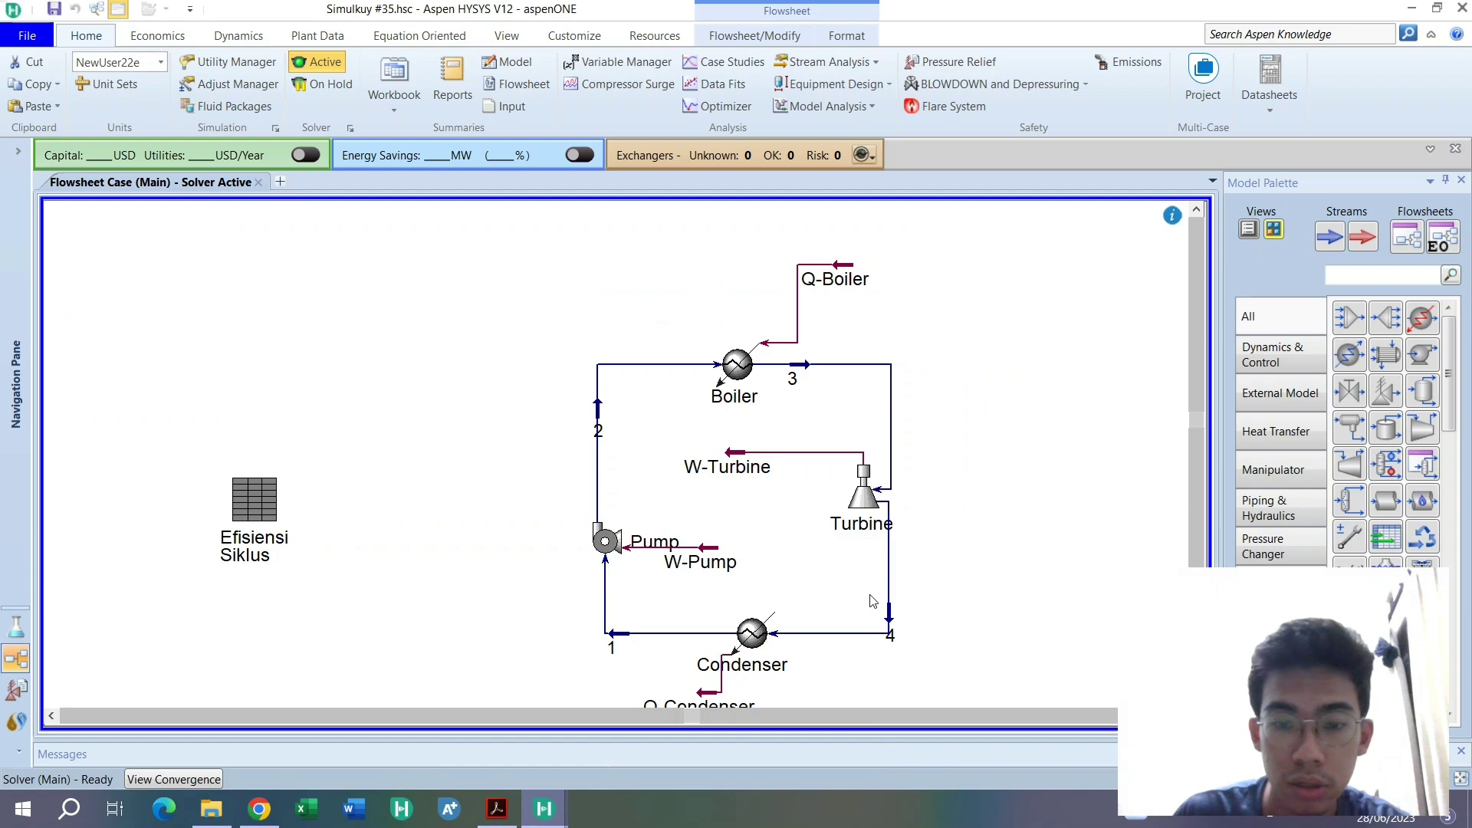
{"action": "mouse_move", "coordinate": [808, 384]}
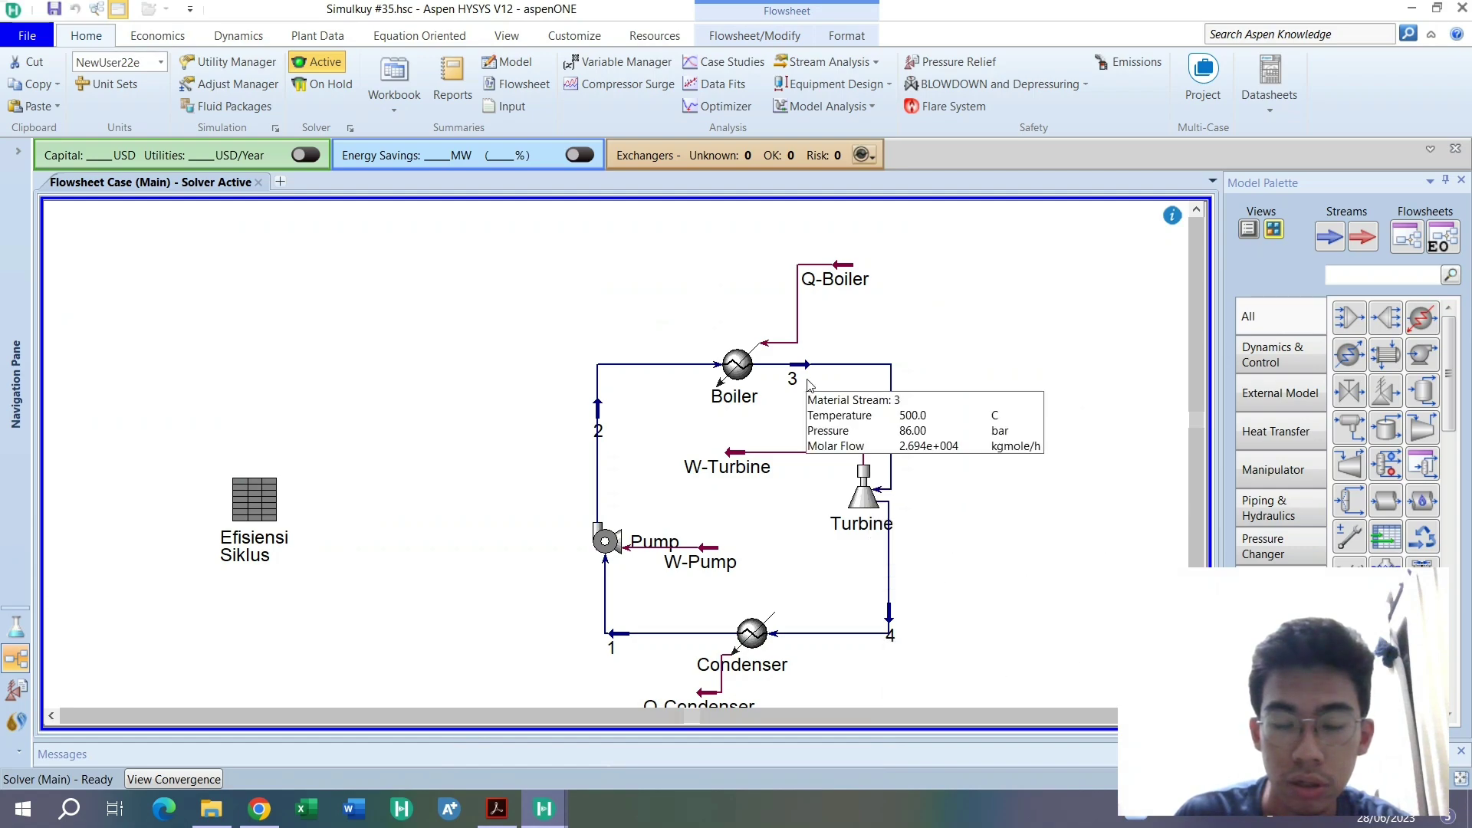
{"action": "mouse_move", "coordinate": [543, 809]}
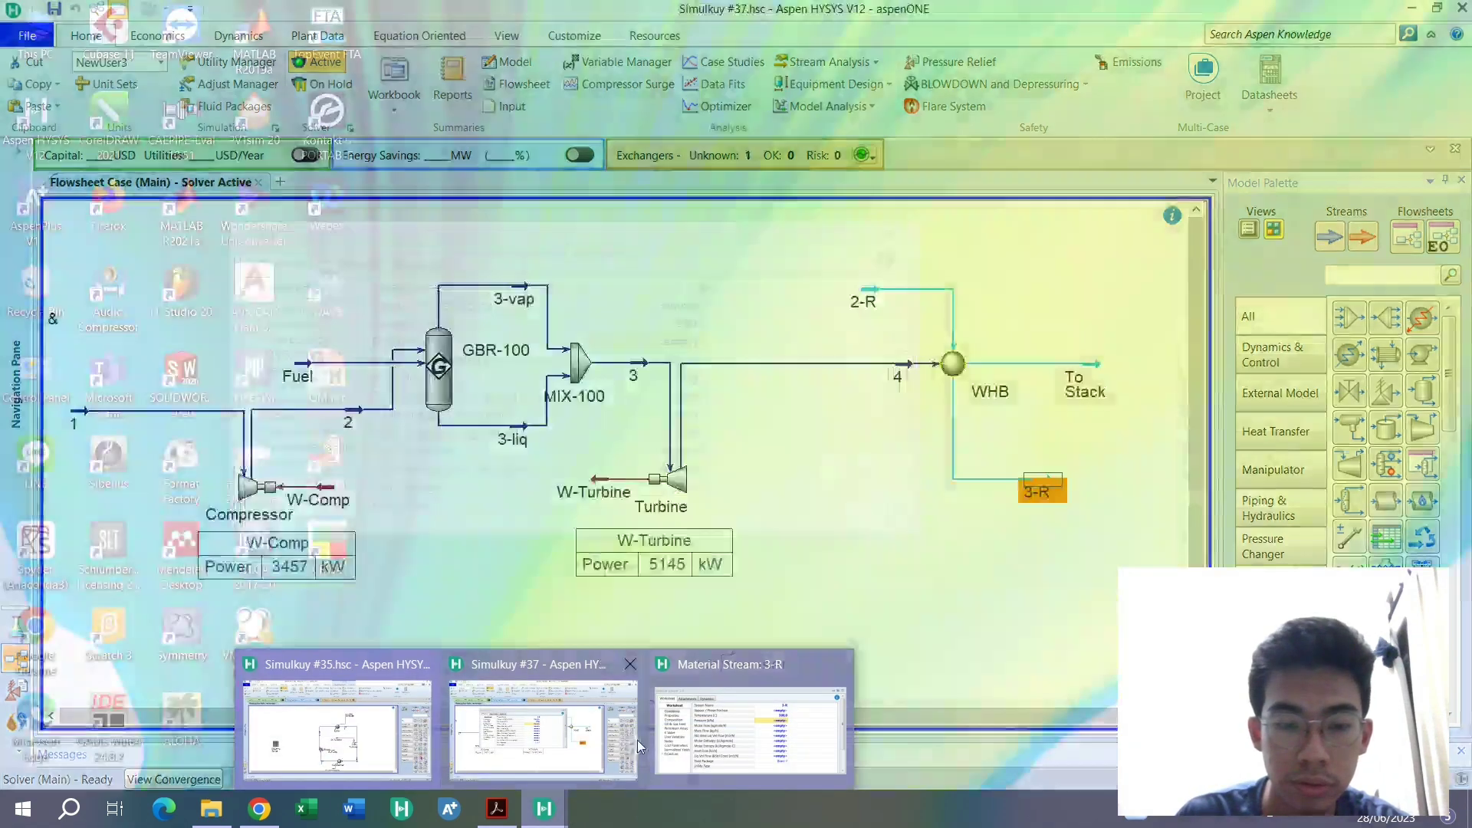
{"action": "left_click", "coordinate": [740, 717]}
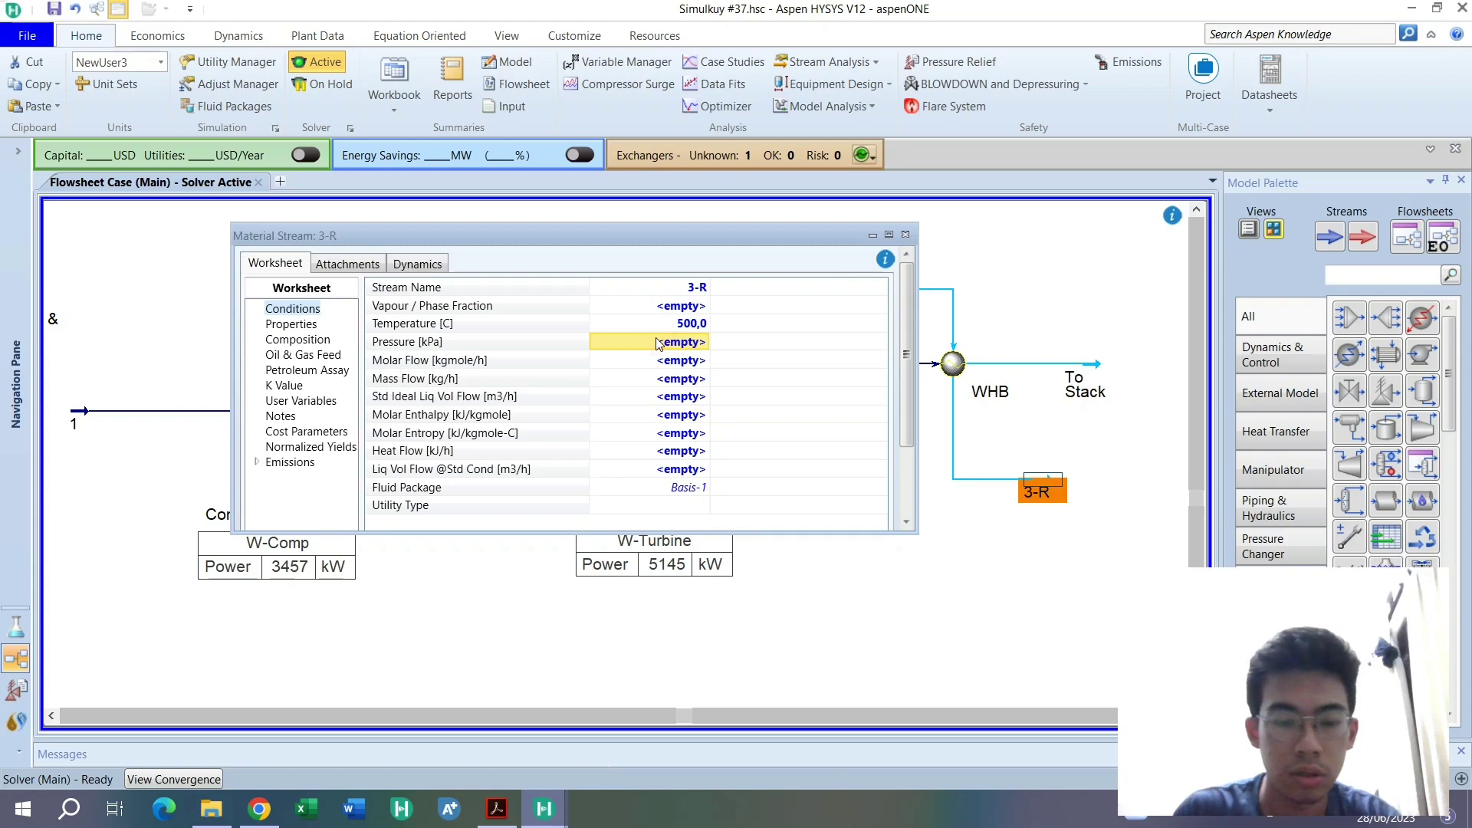
{"action": "left_click", "coordinate": [657, 342]}
{"action": "type", "text": "8600"}
{"action": "key", "text": "Return"}
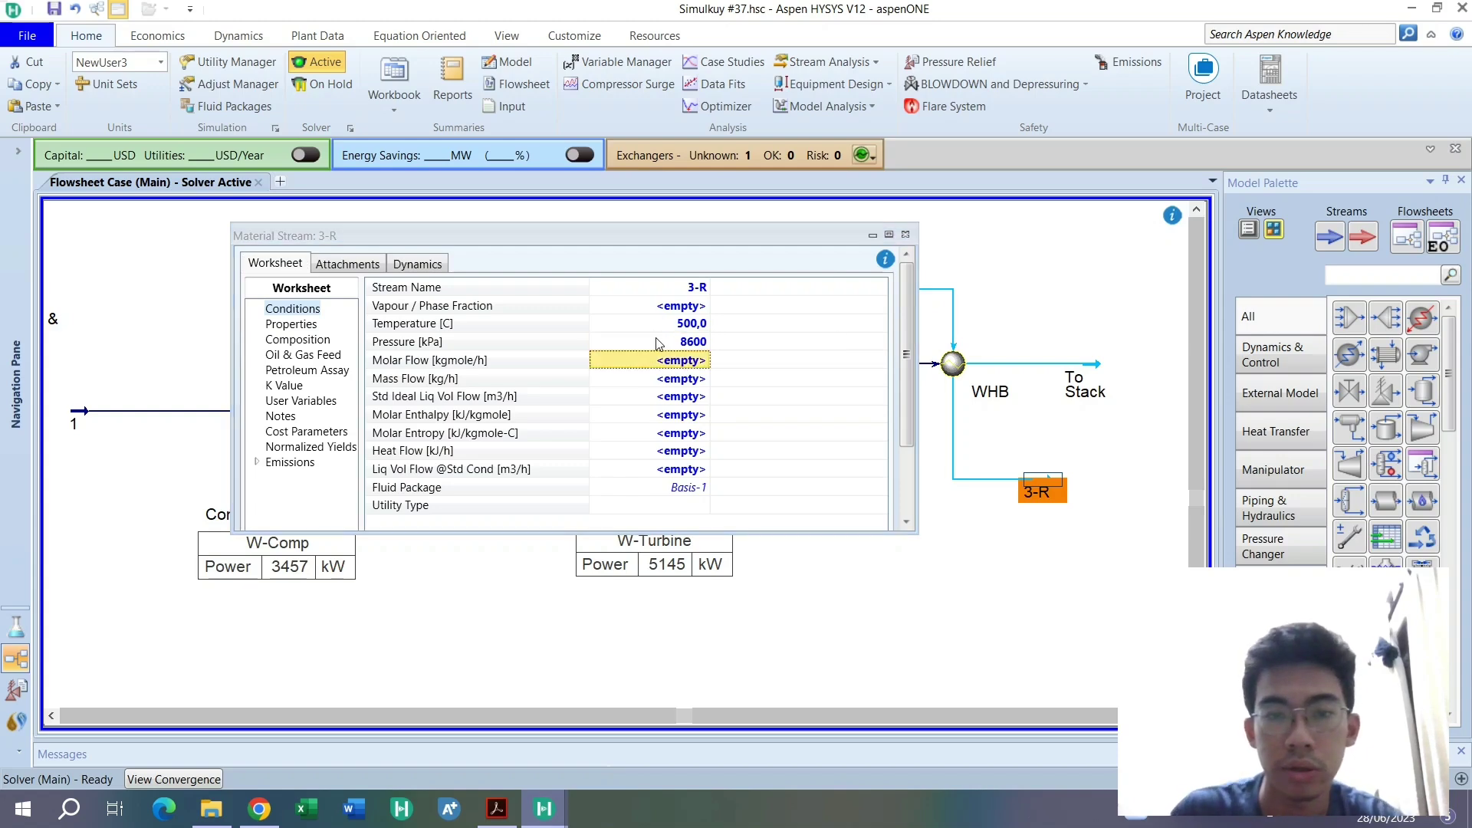
{"action": "left_click", "coordinate": [905, 235]}
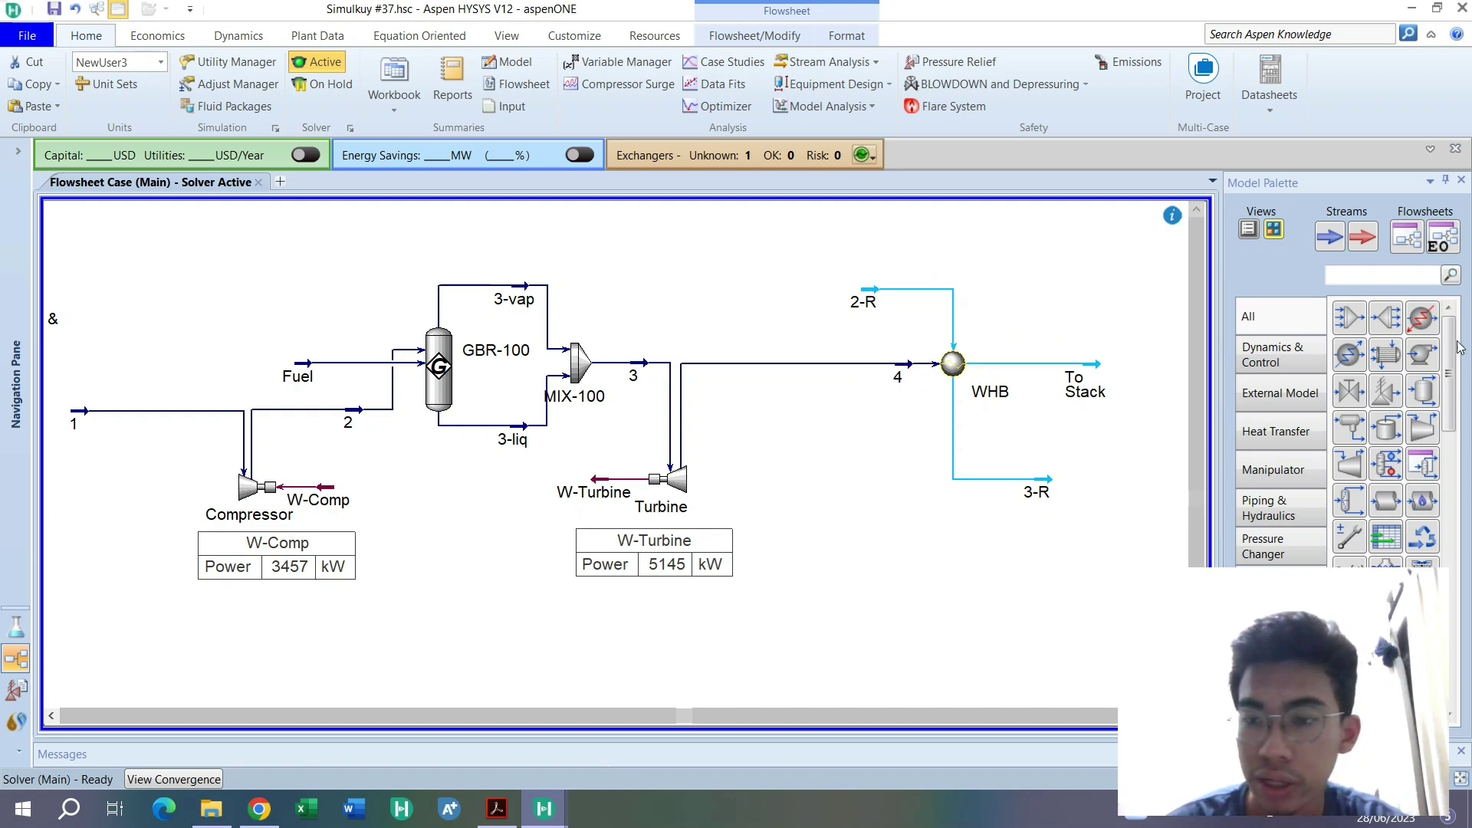
Place an expander below stream 3-R, with 3-R as its inlet and a new material stream drawn from its outlet
{"action": "left_click", "coordinate": [1349, 463]}
{"action": "left_click", "coordinate": [1058, 541]}
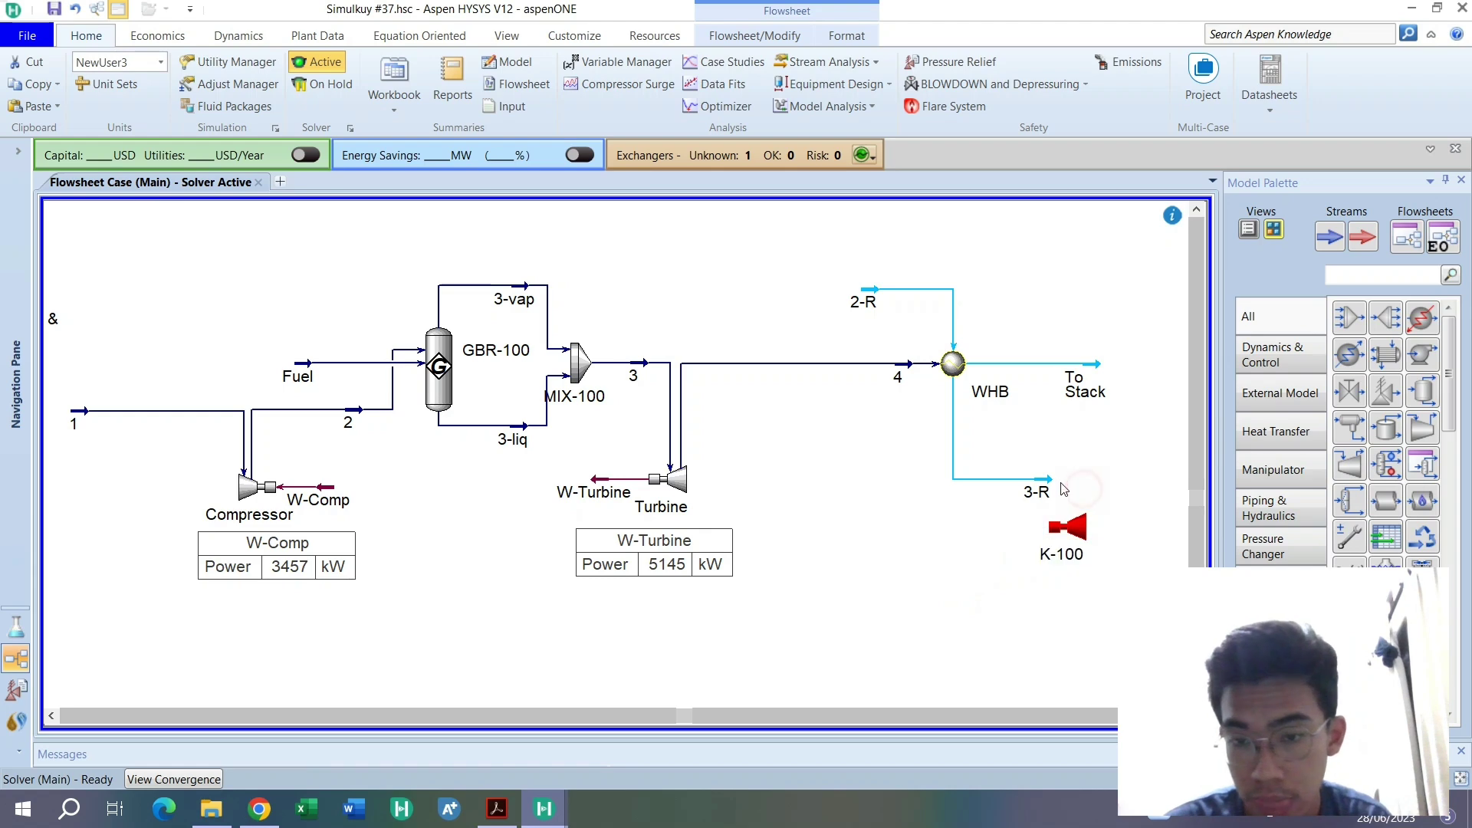
{"action": "mouse_move", "coordinate": [1058, 527]}
{"action": "left_mouse_down"}
{"action": "mouse_move", "coordinate": [1169, 490]}
{"action": "mouse_move", "coordinate": [1161, 508]}
{"action": "left_mouse_up"}
Rename the new expander's outlet stream as 4-R and move it below the expander
{"action": "double_click", "coordinate": [1162, 500]}
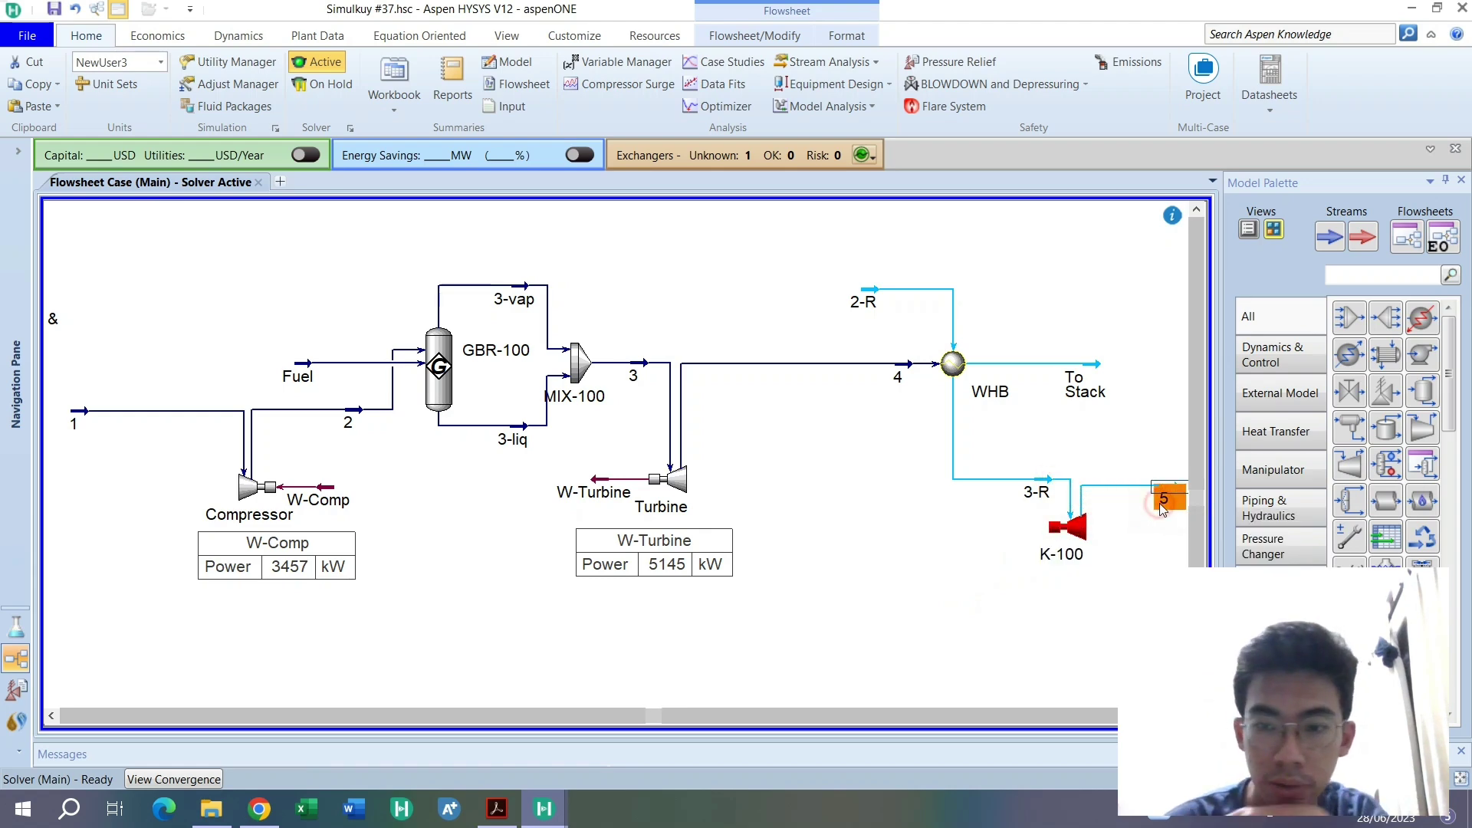
{"action": "left_click", "coordinate": [763, 351]}
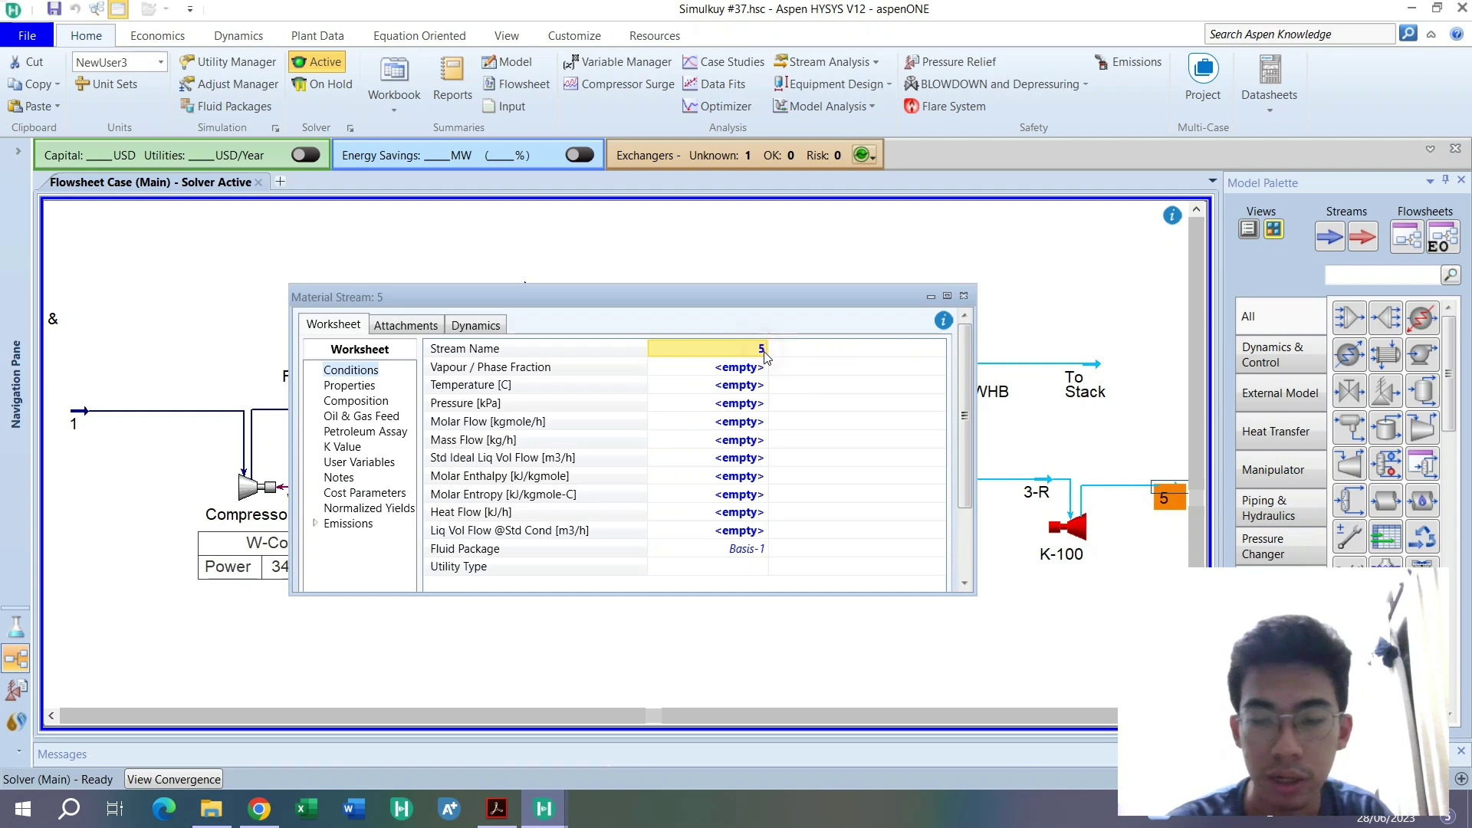
{"action": "type", "text": "4-R"}
{"action": "key", "text": "Return"}
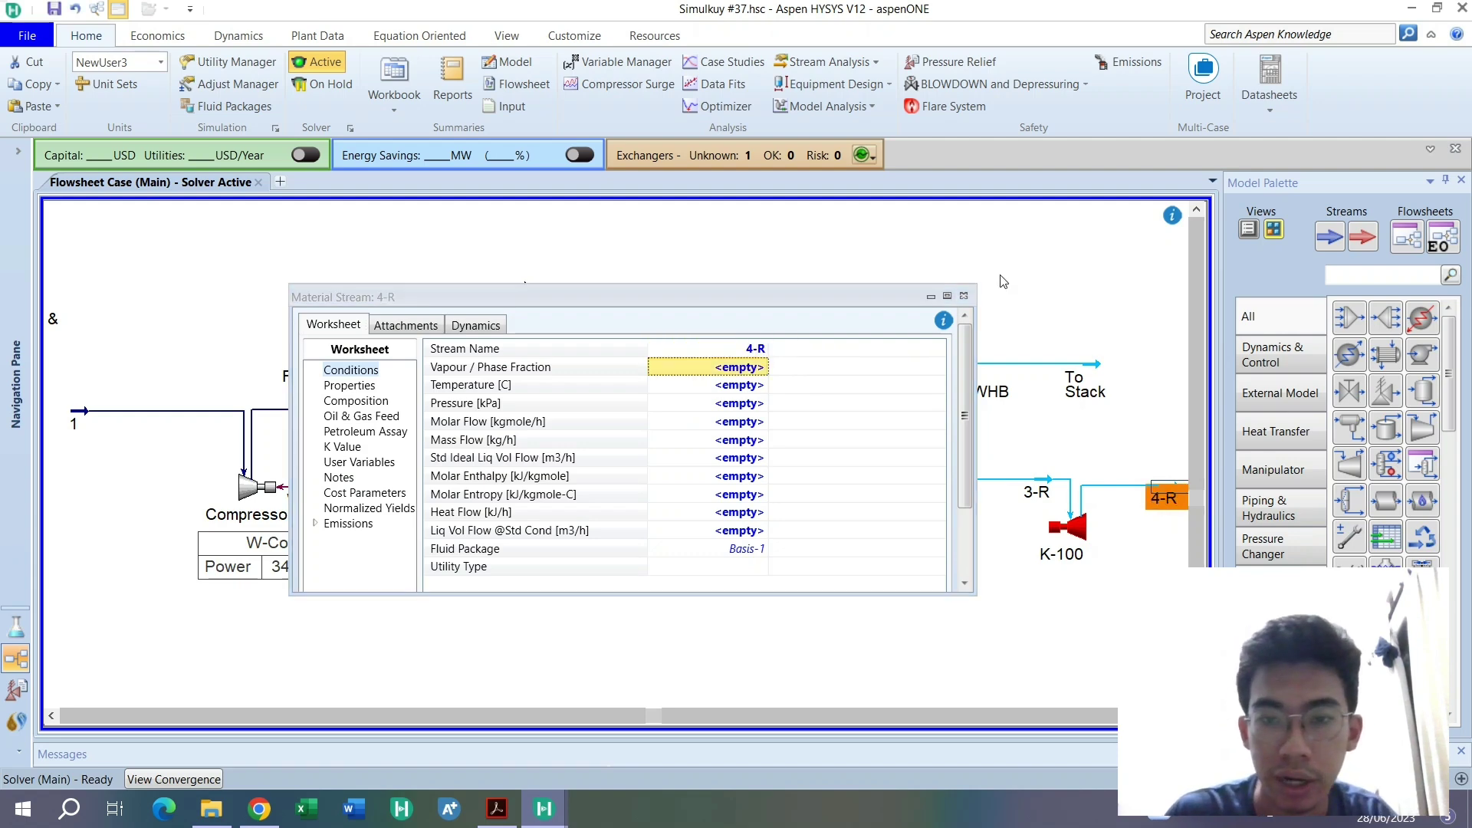
{"action": "left_click", "coordinate": [963, 296]}
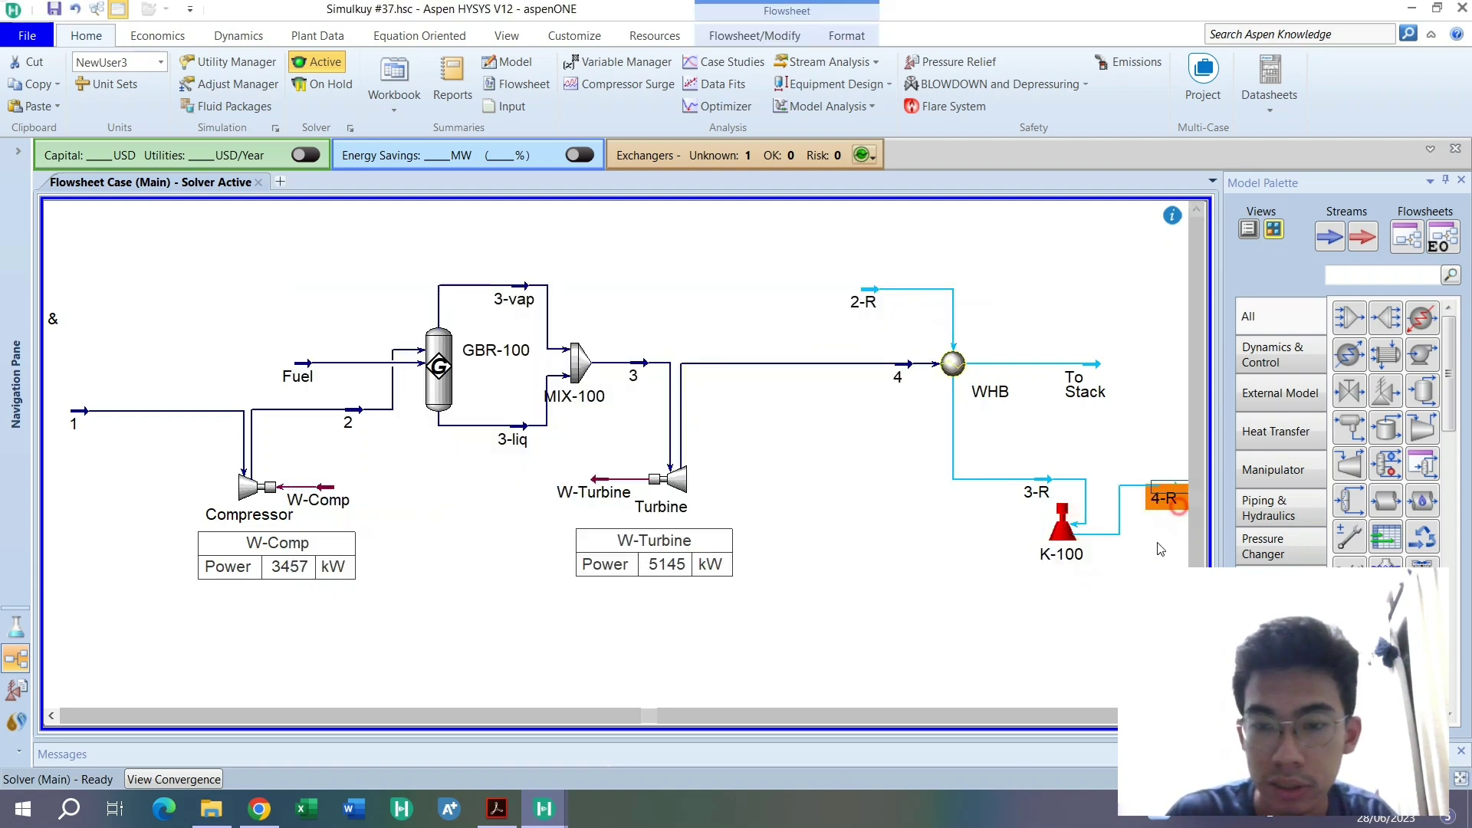
{"action": "left_click_drag", "start_coordinate": [1179, 508], "coordinate": [1084, 630]}
Rename the expander K-100 as Turbine-R
{"action": "double_click", "coordinate": [1061, 524]}
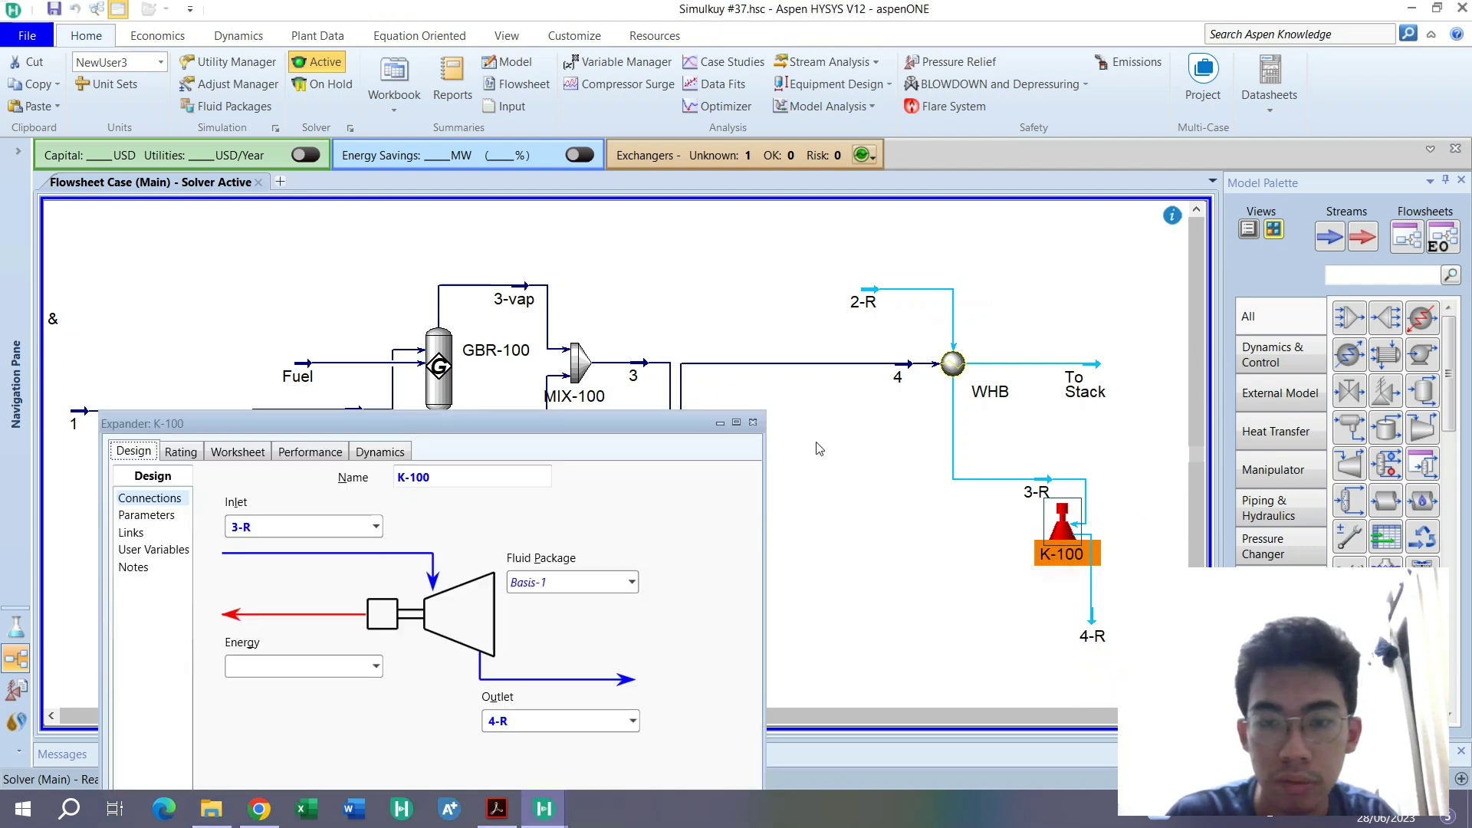
{"action": "type", "text": "Eurbine"}
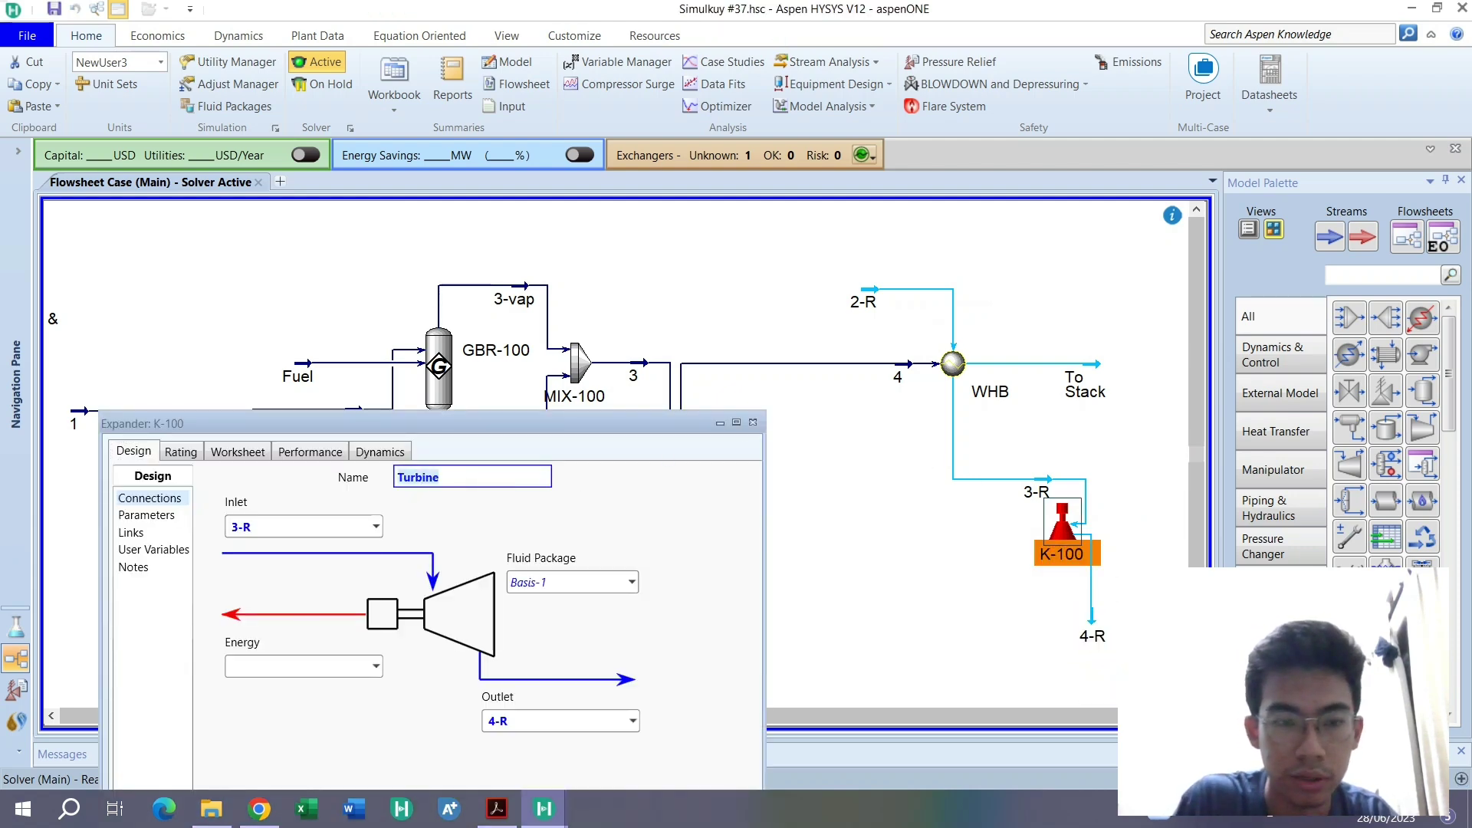
{"action": "key", "text": "Return"}
{"action": "left_click", "coordinate": [828, 478]}
{"action": "left_click", "coordinate": [541, 478]}
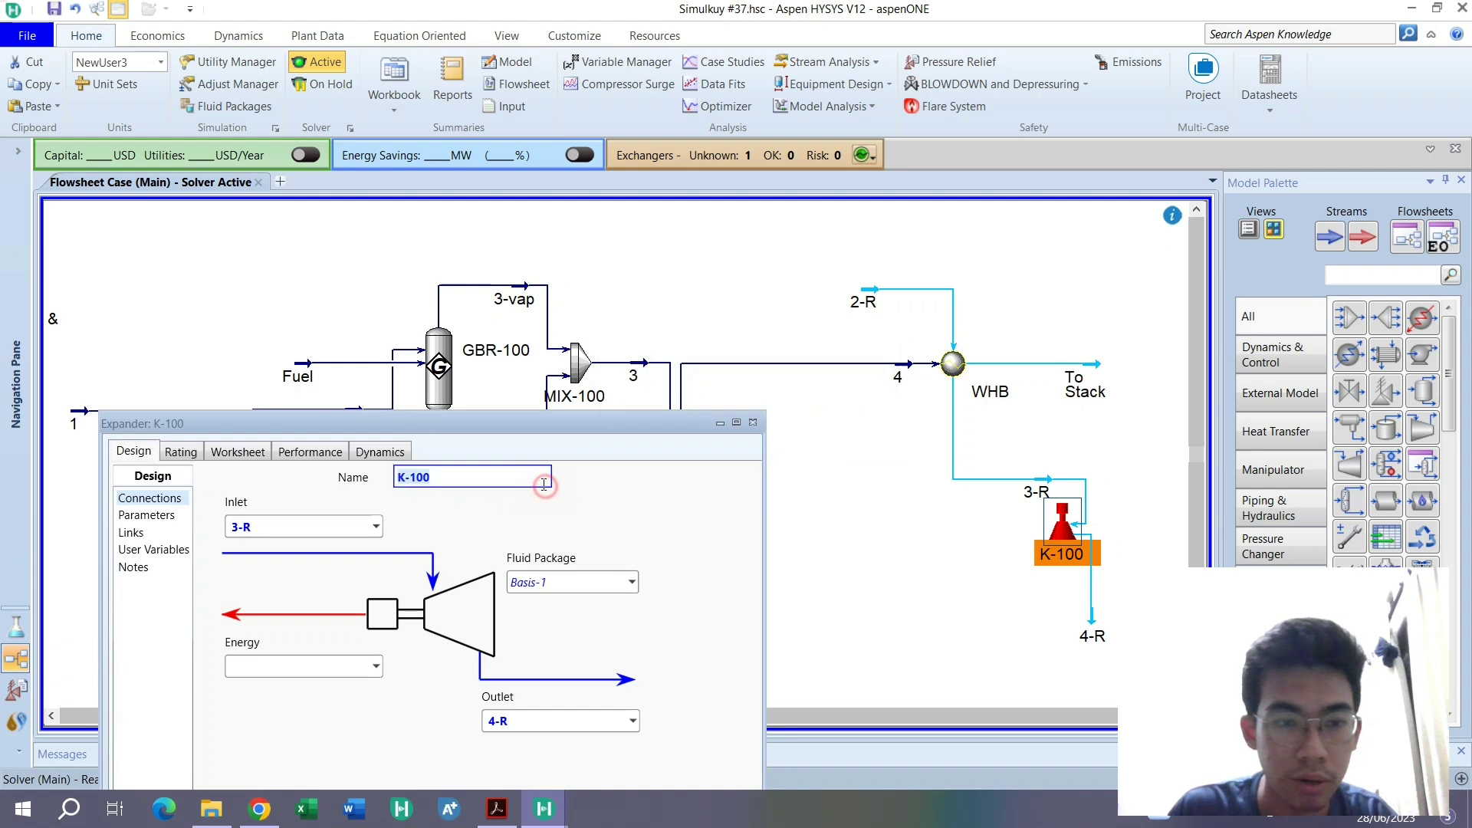
{"action": "type", "text": "W"}
{"action": "type", "text": "ur"}
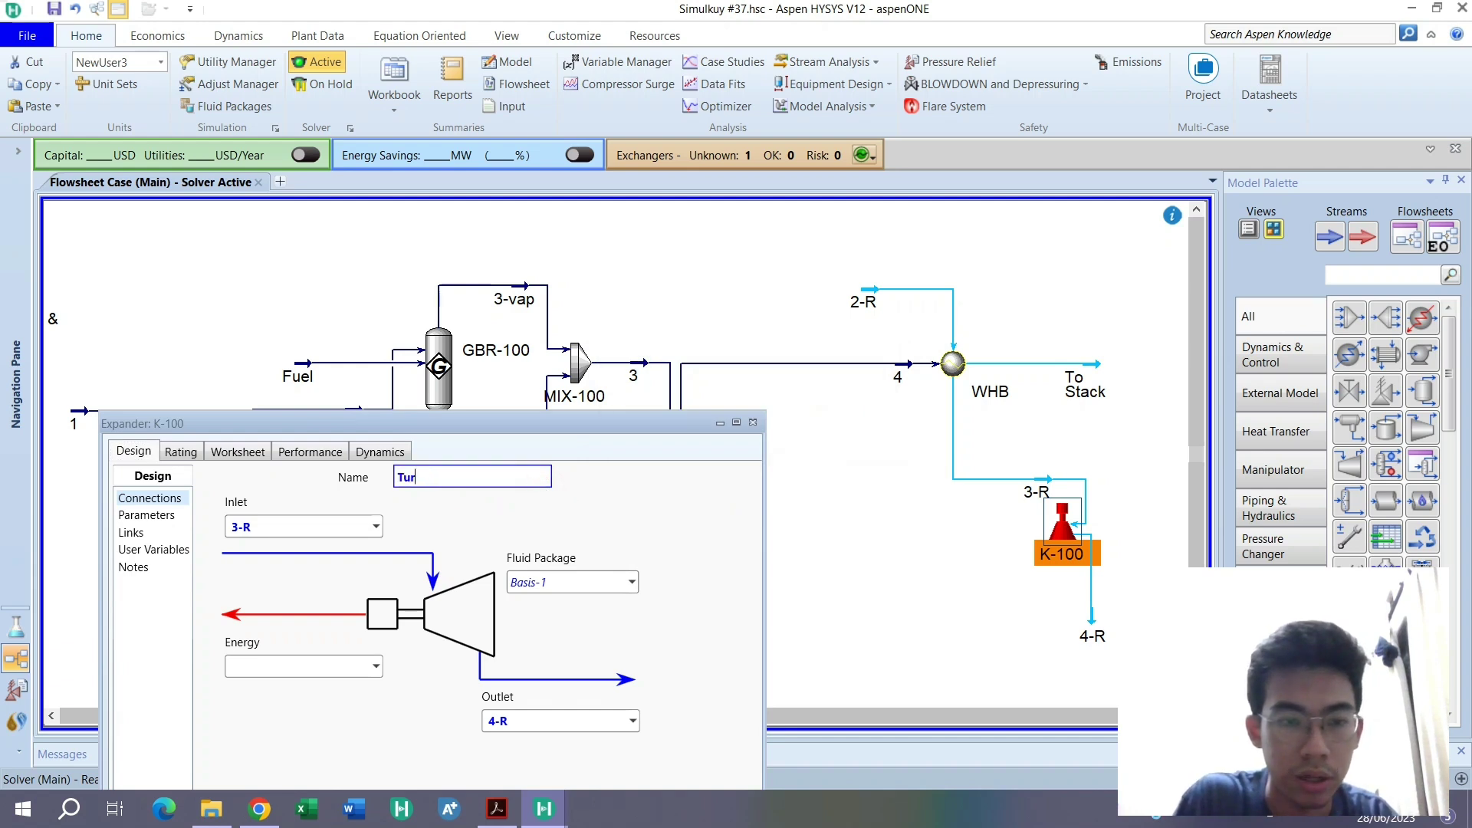
{"action": "type", "text": "bine-R"}
{"action": "key", "text": "Return"}
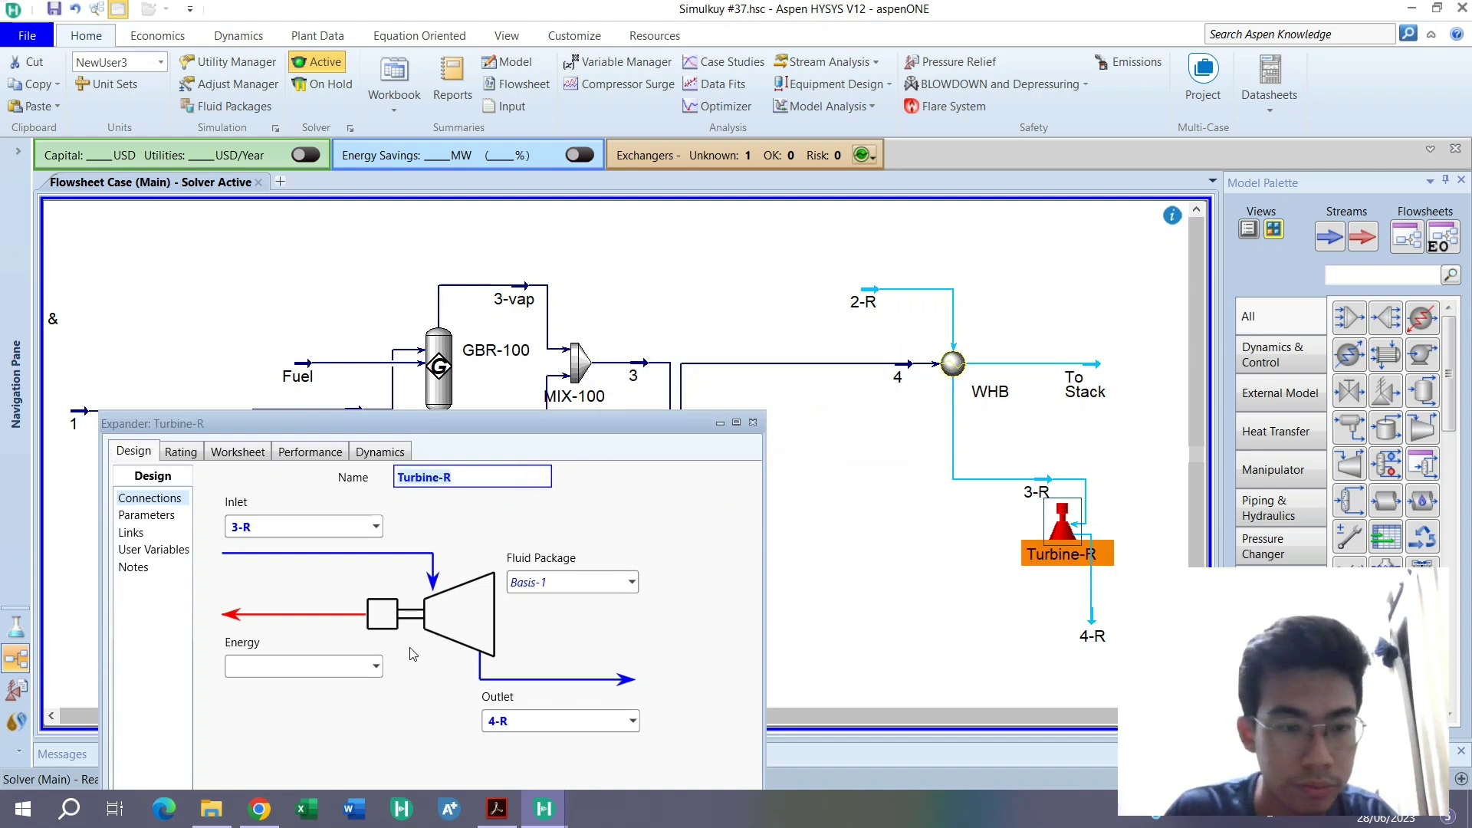
Assign a new energy stream named W-Turbine-R to Turbine-R and close the expander's properties
{"action": "left_click", "coordinate": [329, 667]}
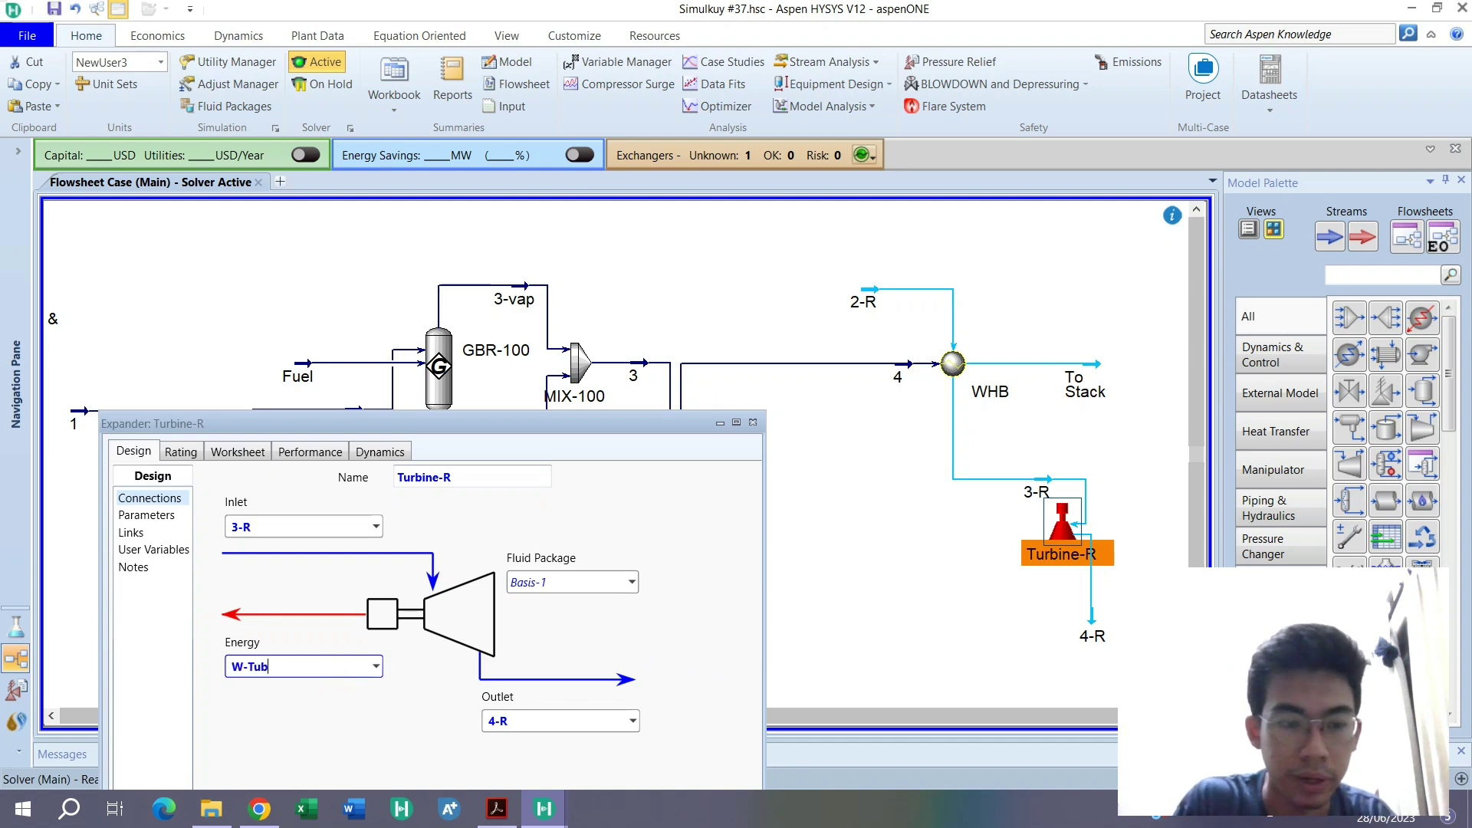
{"action": "type", "text": "W-Turbine"}
{"action": "key", "text": "Return"}
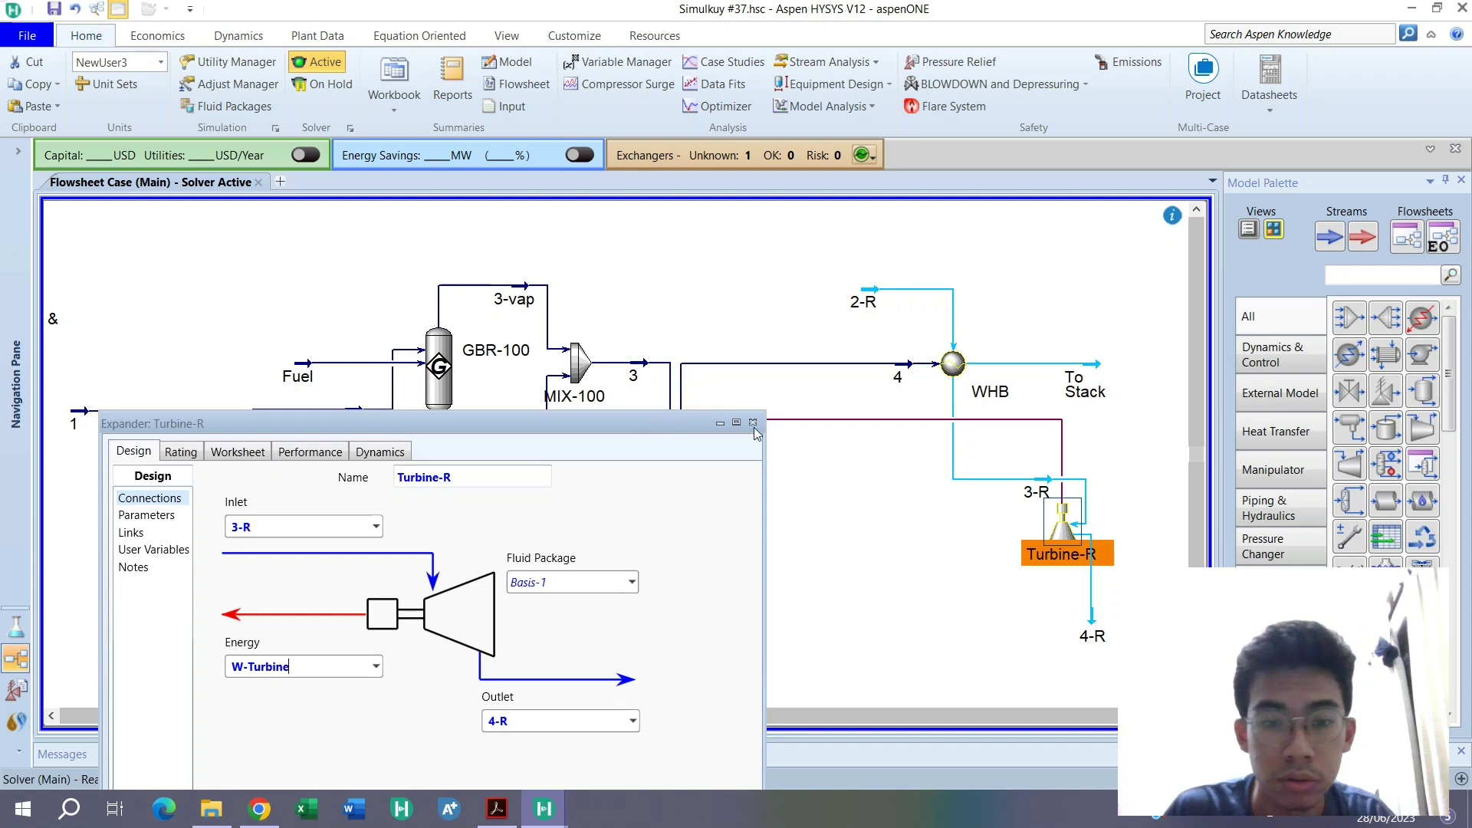
{"action": "type", "text": "-R"}
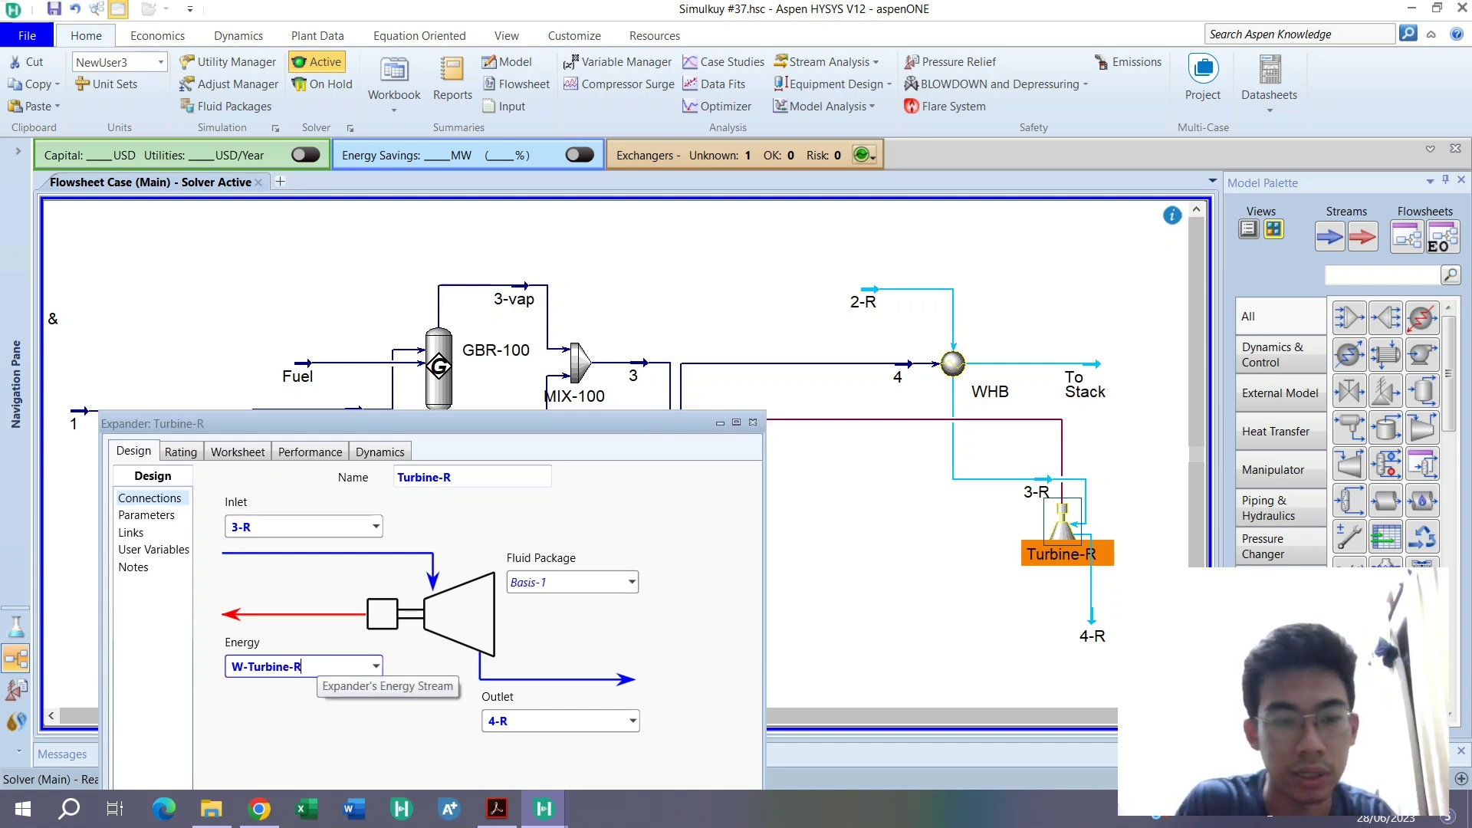
{"action": "key", "text": "Return"}
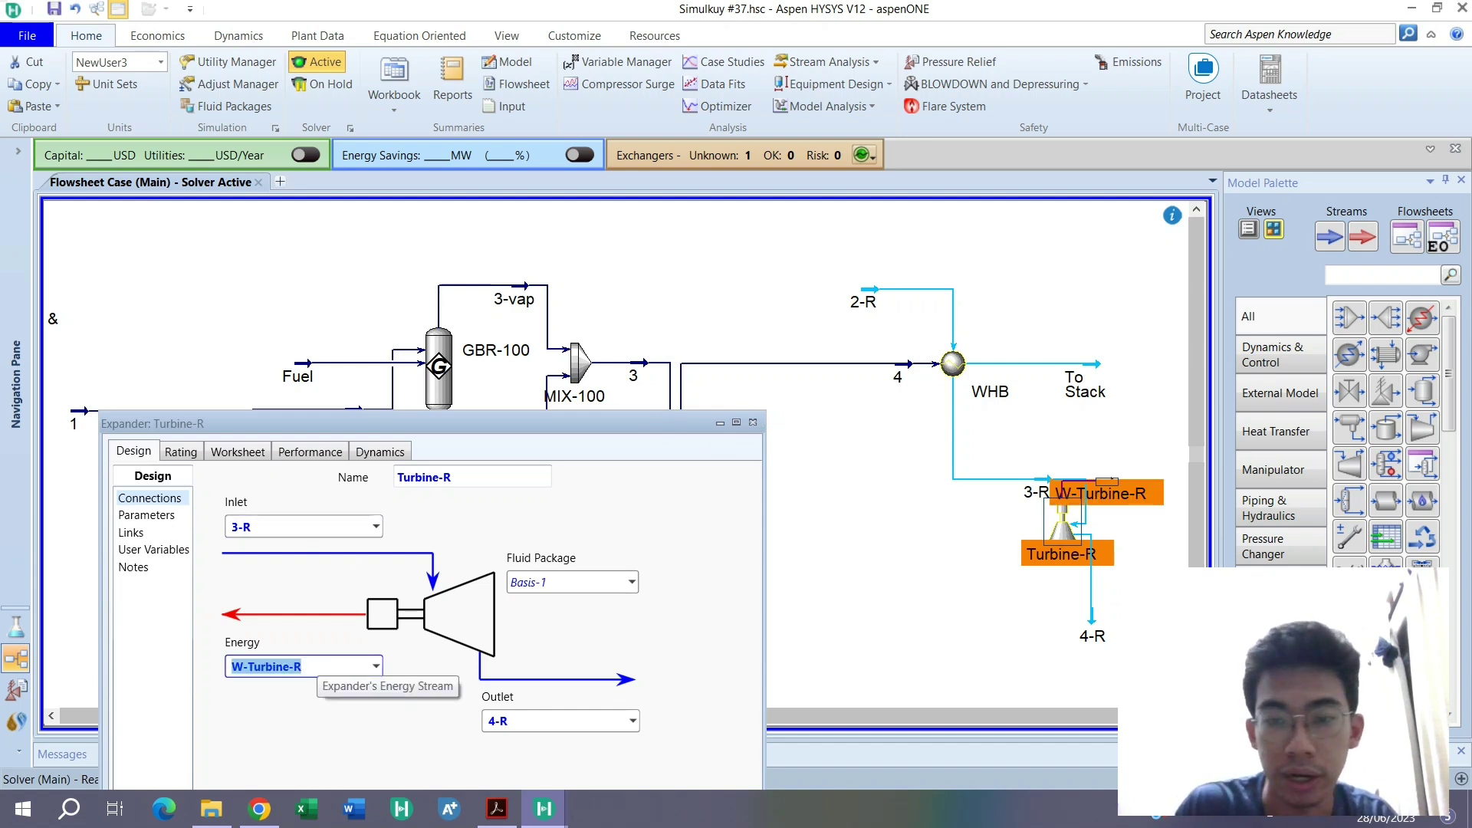
{"action": "left_click", "coordinate": [753, 423]}
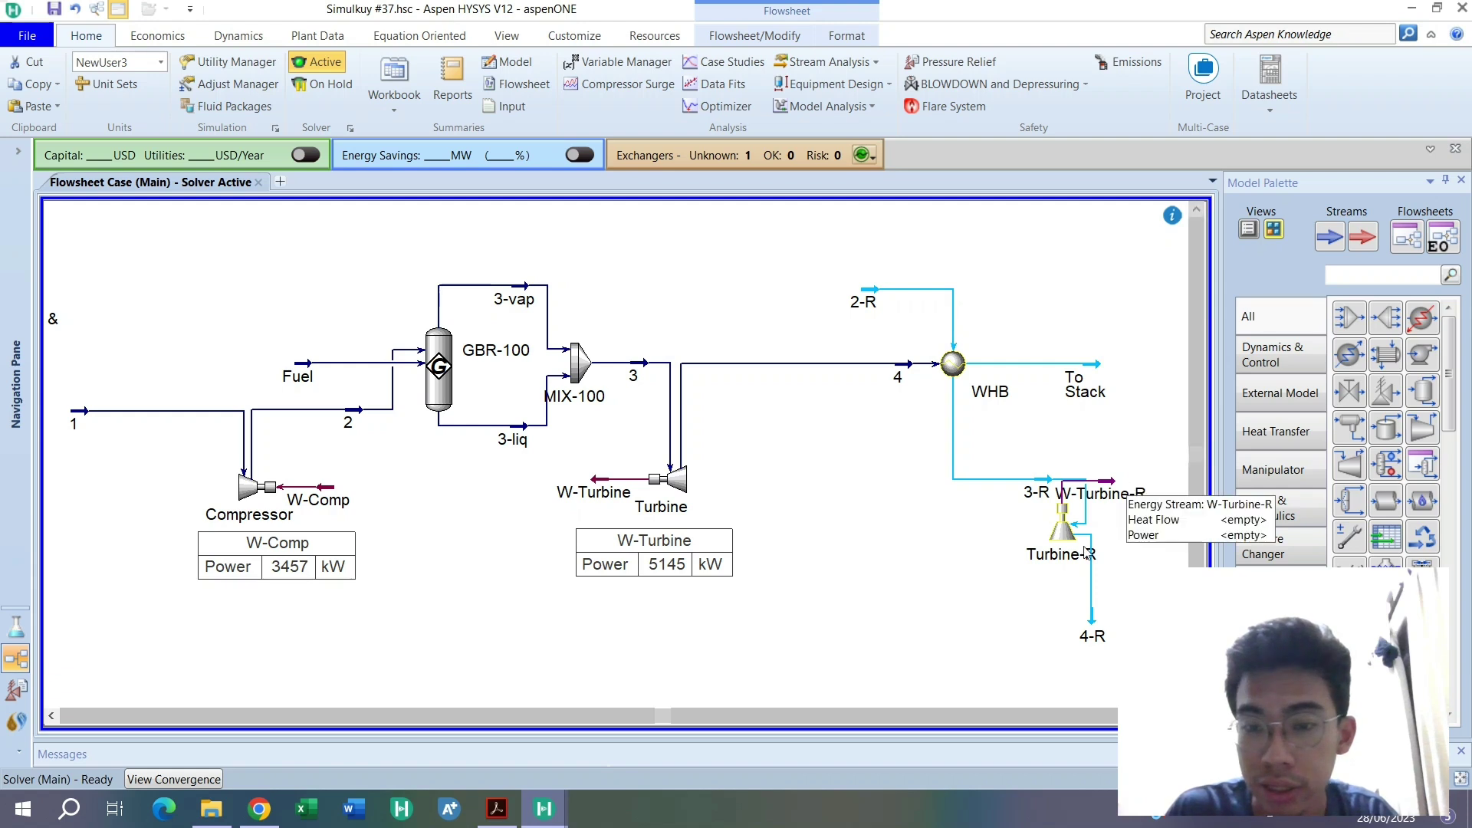
Tidy the layout around Turbine-R, with W-Turbine-R pointing upward above the expander and 4-R straight below it
{"action": "left_click", "coordinate": [1104, 504]}
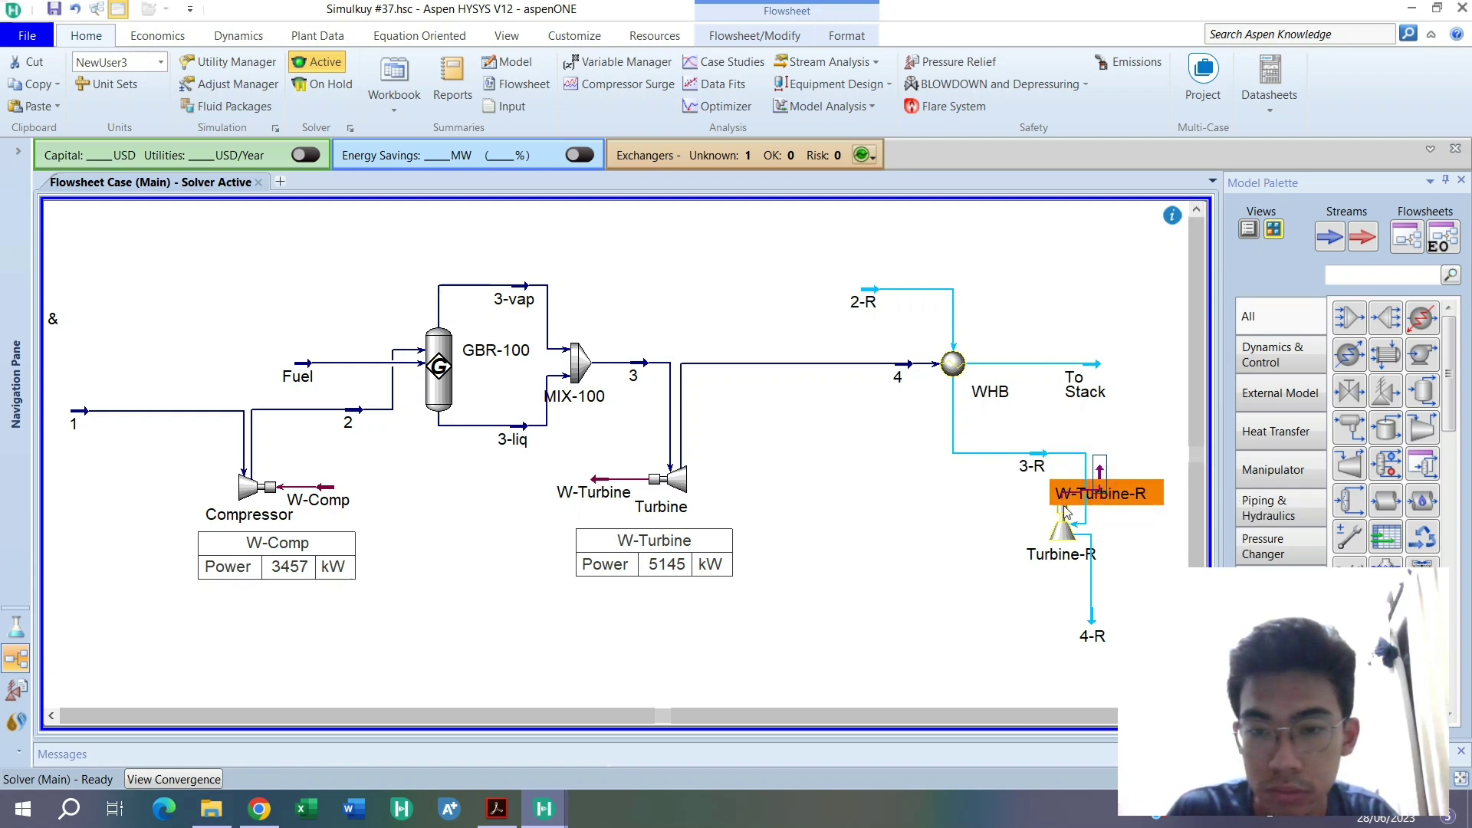
{"action": "mouse_move", "coordinate": [1066, 512]}
{"action": "left_mouse_down"}
{"action": "mouse_move", "coordinate": [1066, 542]}
{"action": "mouse_move", "coordinate": [1079, 515]}
{"action": "left_mouse_up"}
{"action": "left_click", "coordinate": [1096, 486]}
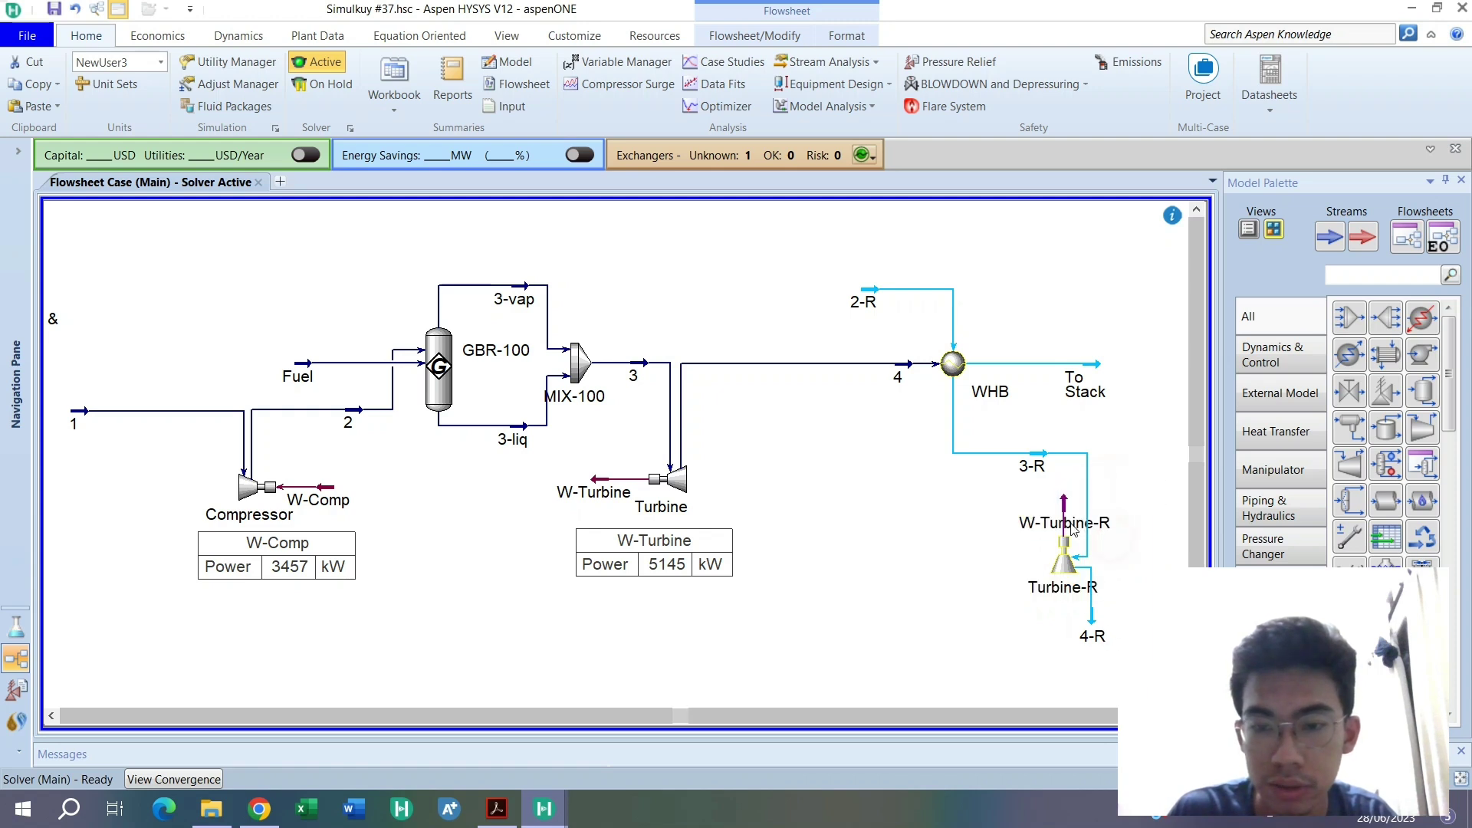
{"action": "left_click", "coordinate": [1092, 636]}
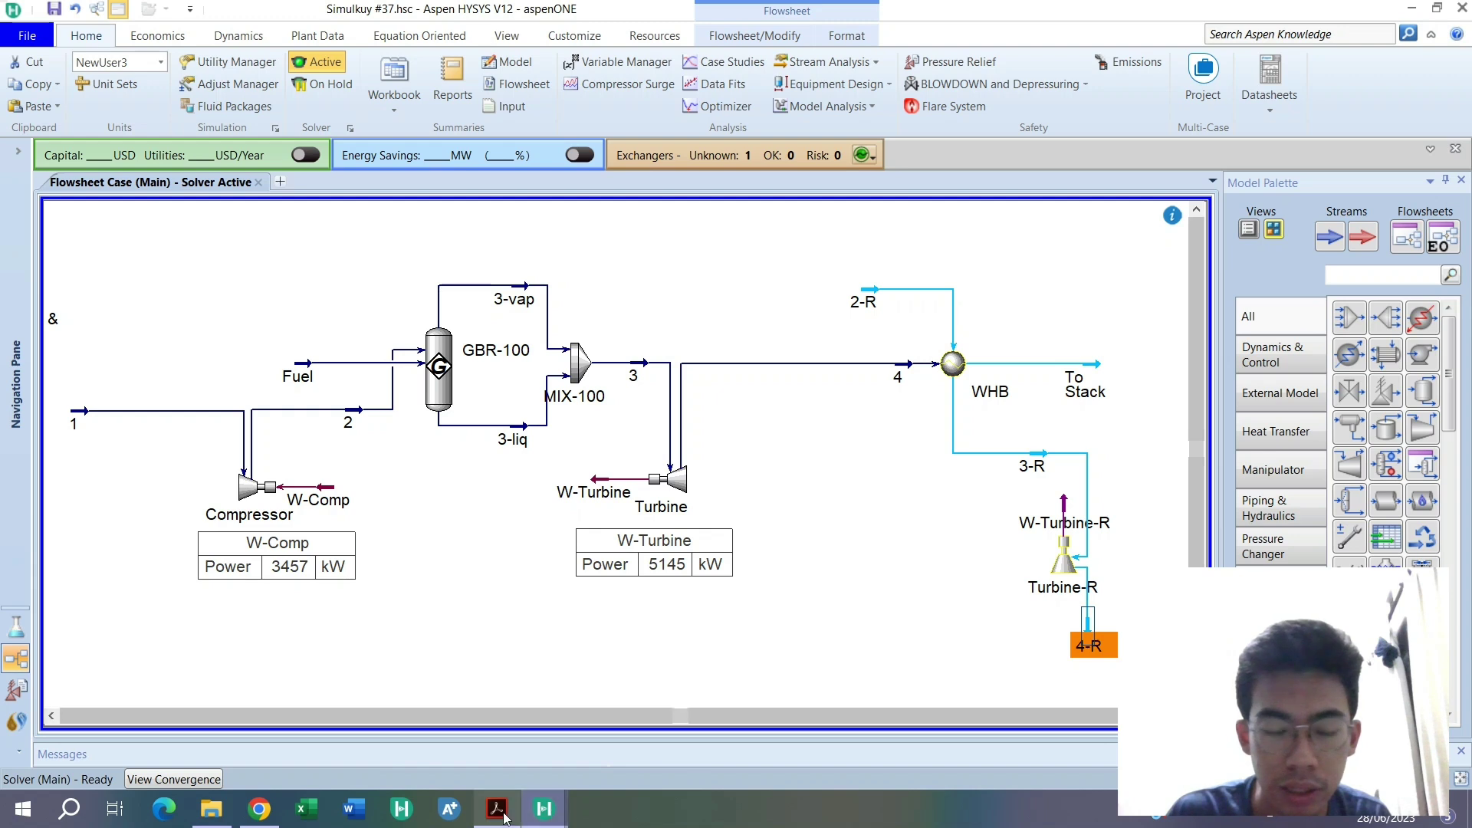
Consult the Rankine cycle in the Simulkuy #35 case, return to Simulkuy #37, and set stream 4-R's pressure to 500 kPa
{"action": "key", "text": "alt+Tab"}
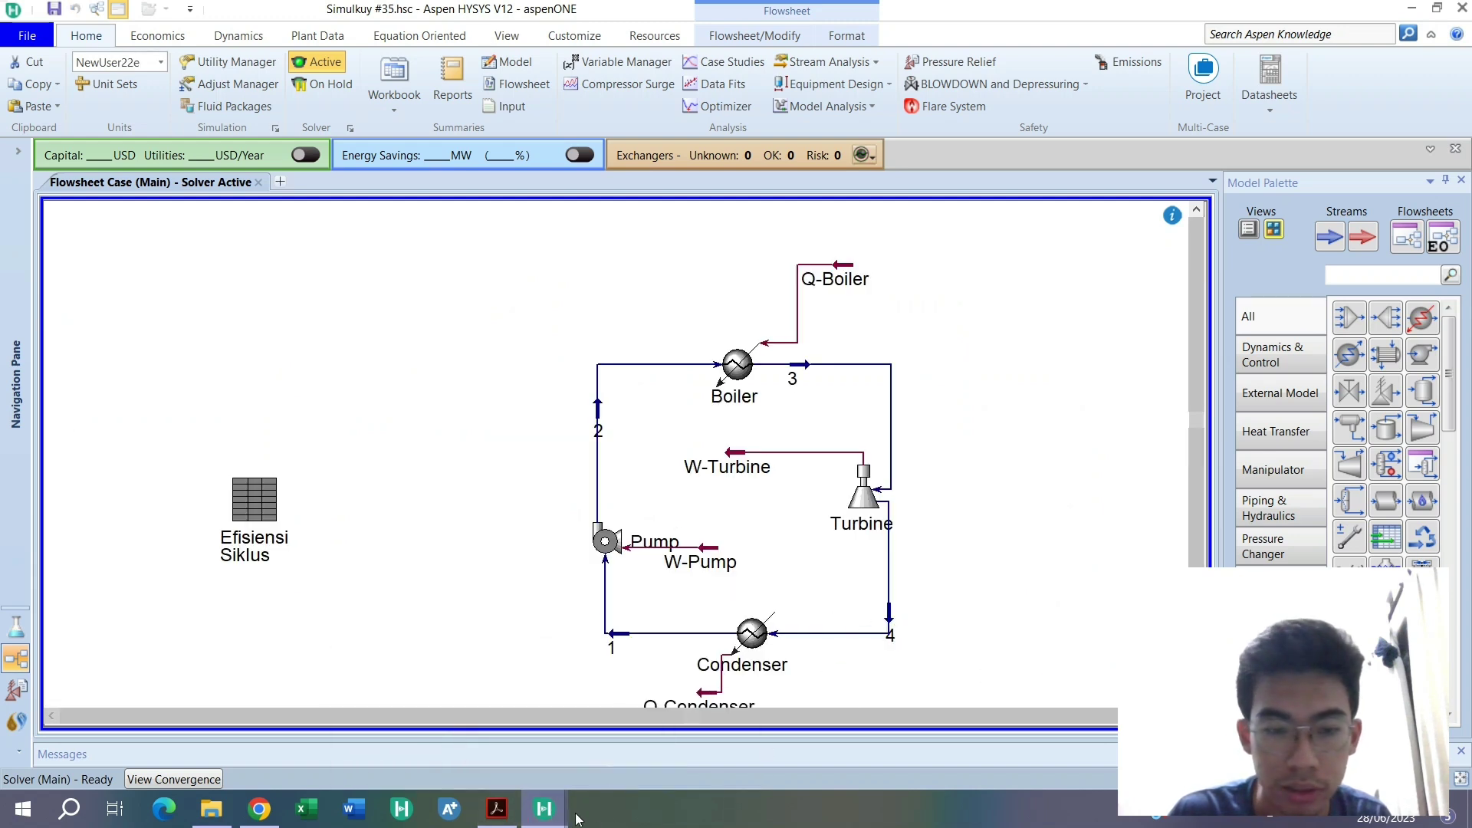
{"action": "mouse_move", "coordinate": [568, 812]}
{"action": "mouse_move", "coordinate": [665, 720]}
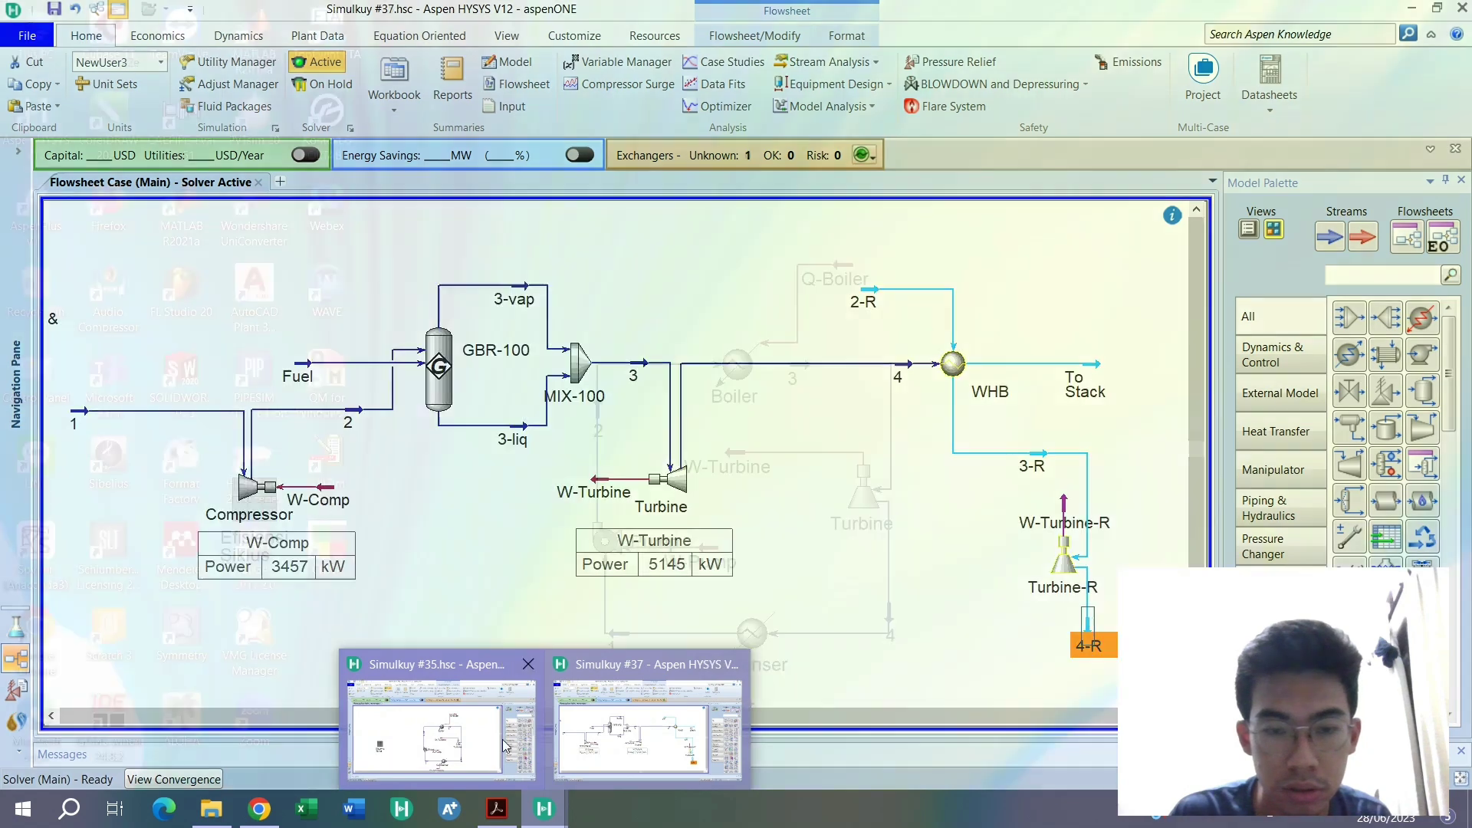
{"action": "double_click", "coordinate": [1089, 645]}
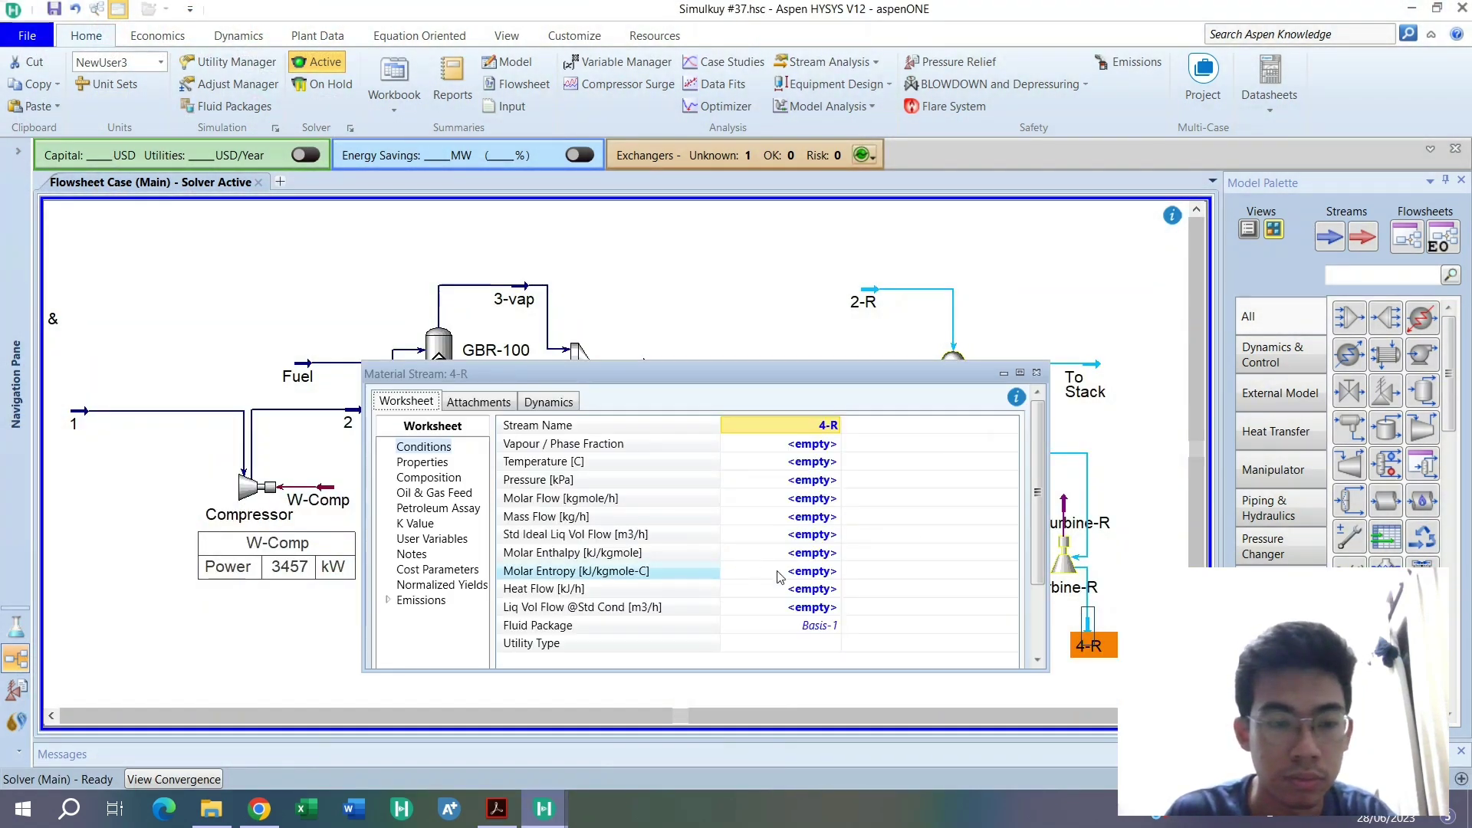
{"action": "left_click", "coordinate": [814, 500]}
{"action": "left_click", "coordinate": [806, 486]}
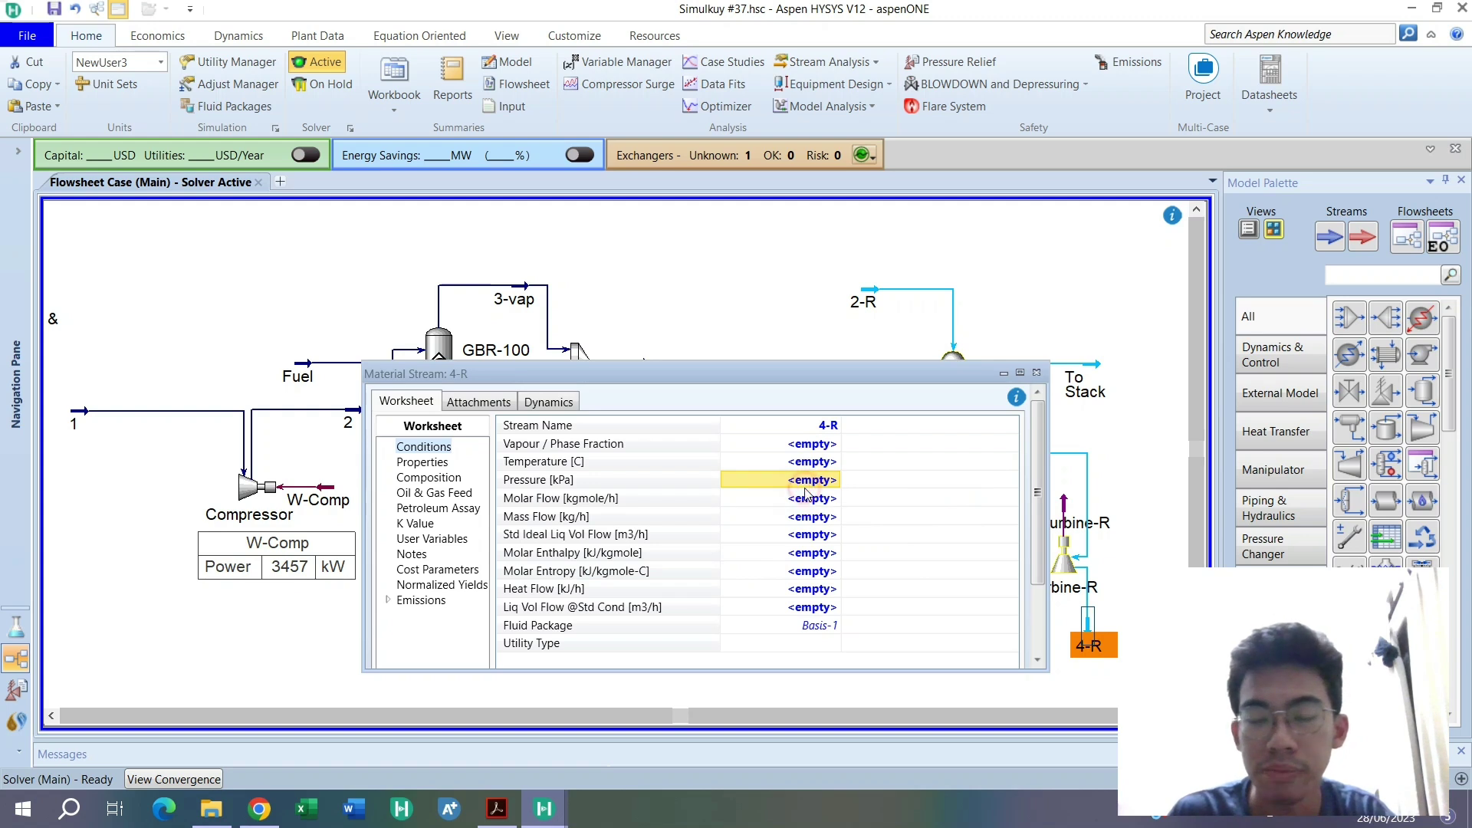
{"action": "type", "text": "5"}
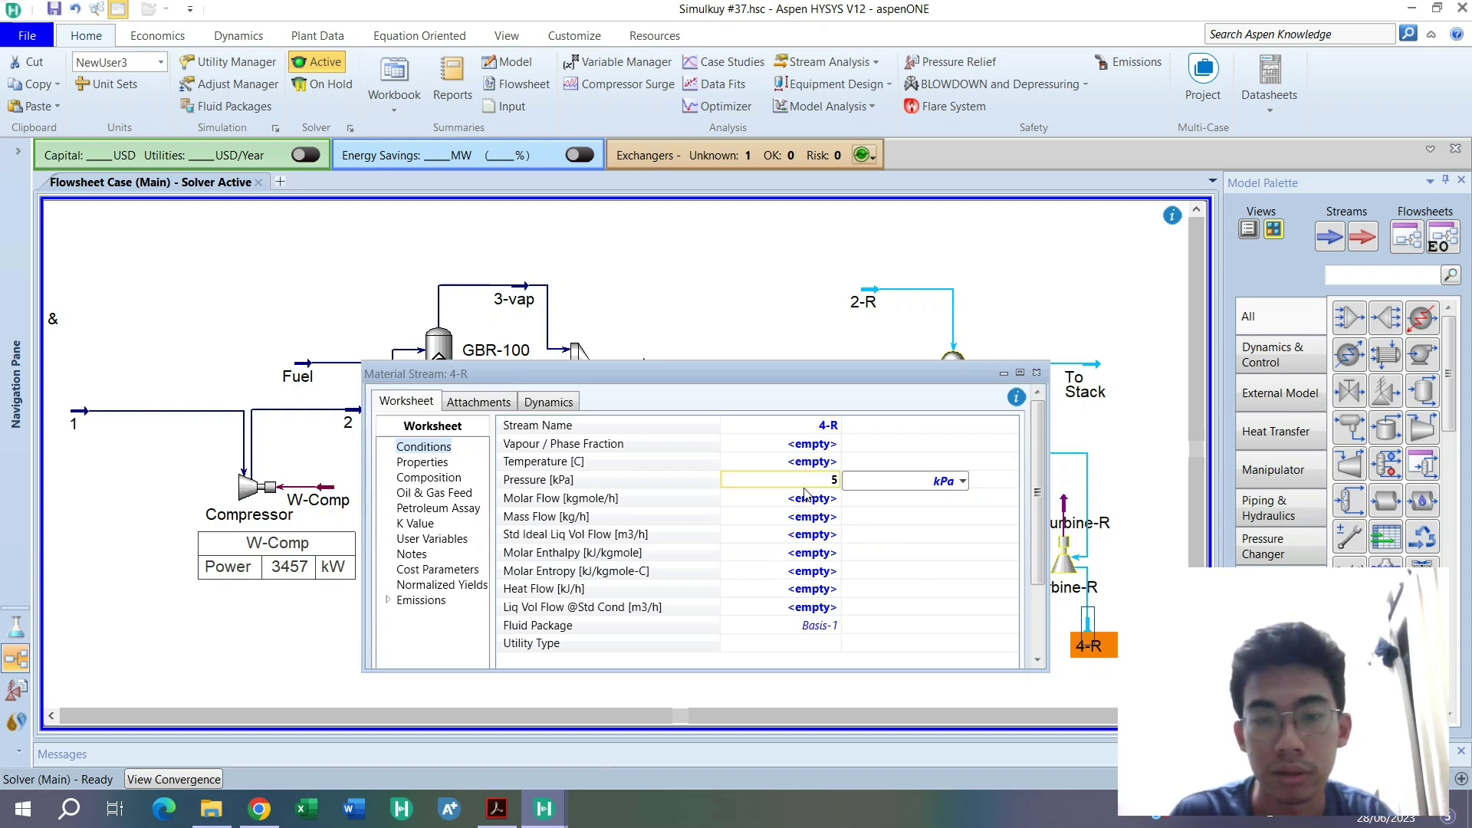
{"action": "type", "text": "00"}
{"action": "key", "text": "Return"}
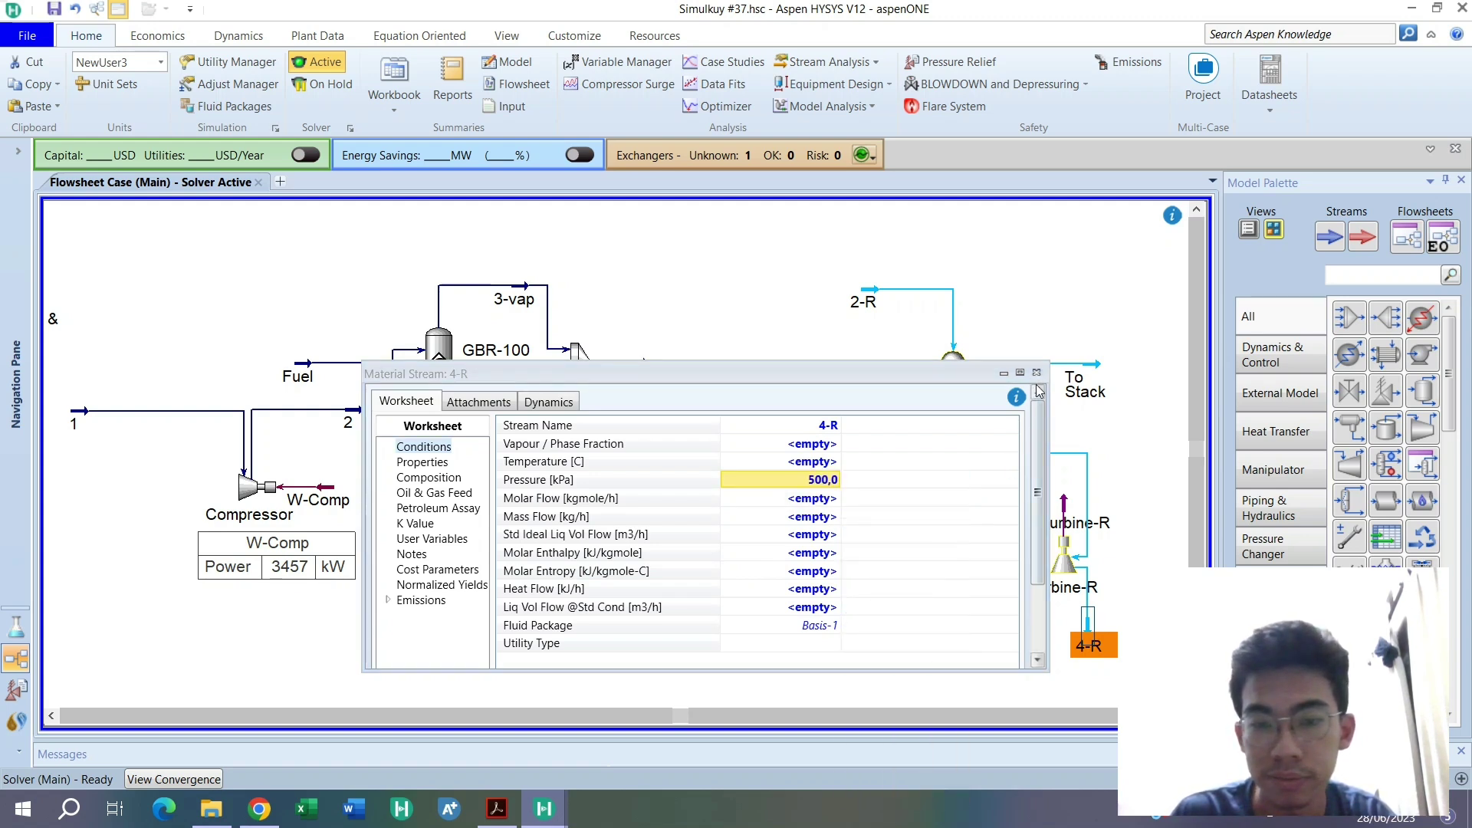
{"action": "left_click", "coordinate": [1036, 372]}
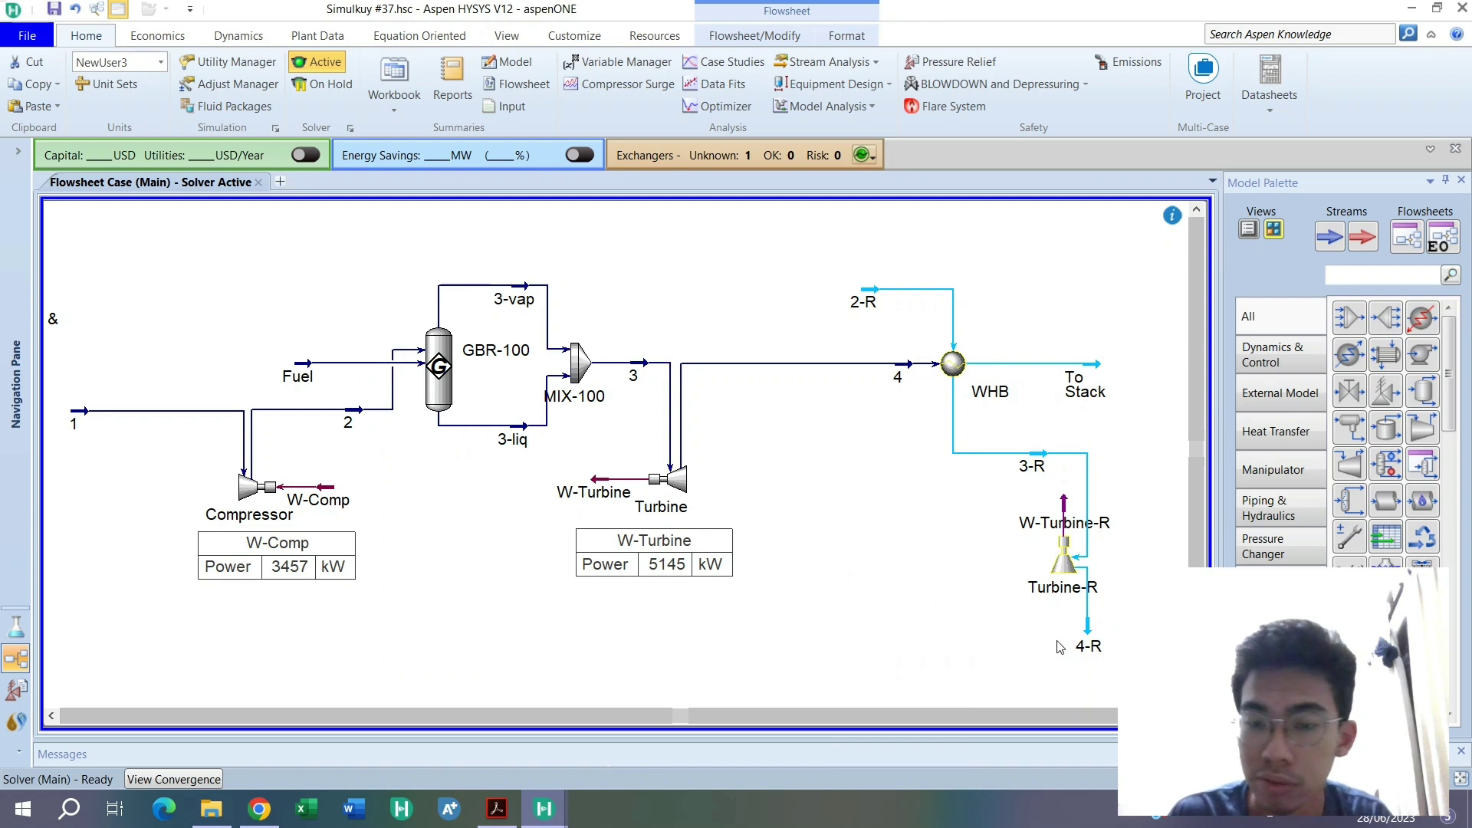
Set the heat flow of energy stream W-Turbine-R to 80 MW and close its properties
{"action": "double_click", "coordinate": [1064, 506]}
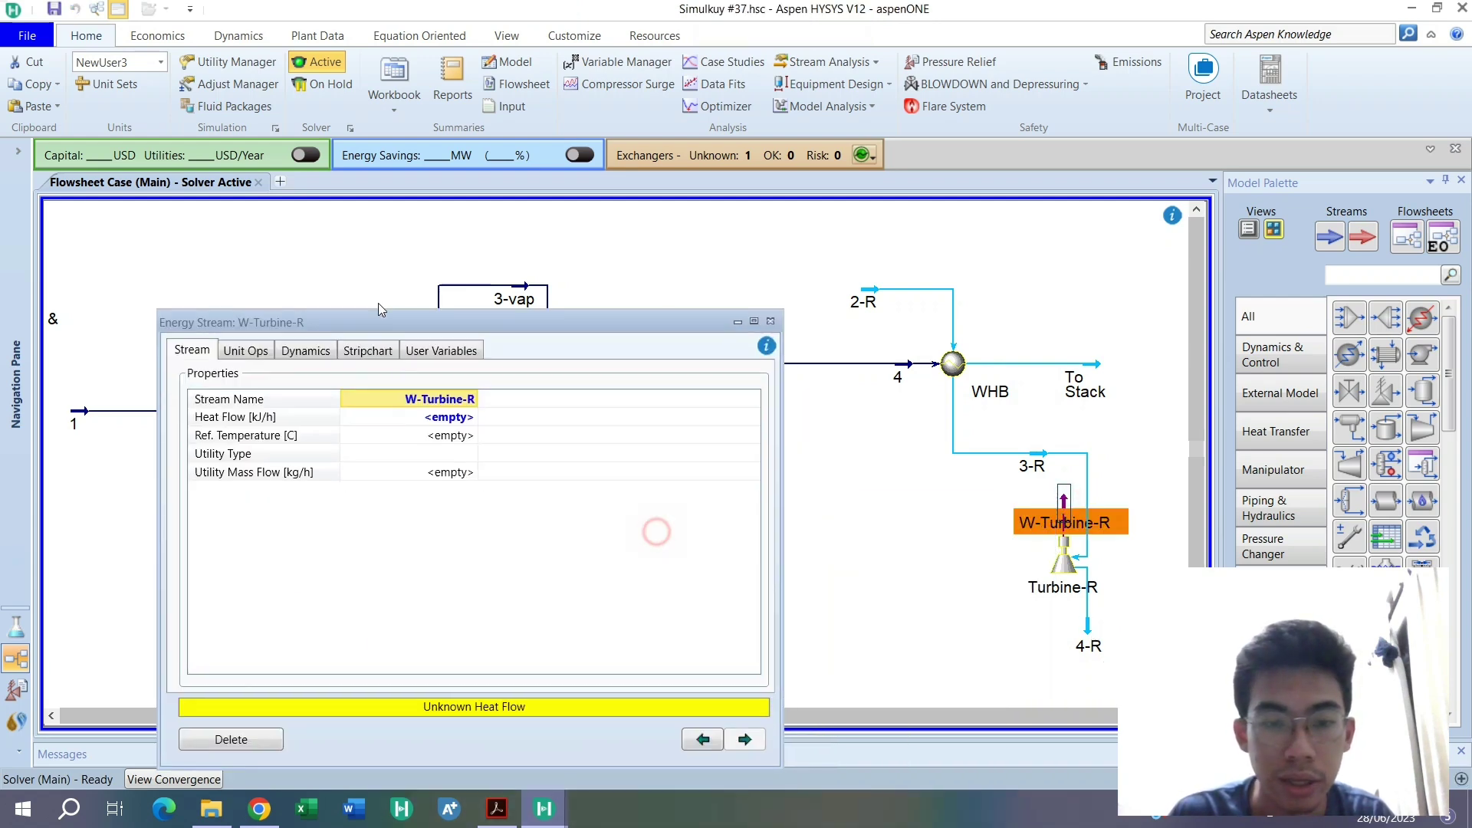
{"action": "left_click", "coordinate": [446, 418]}
{"action": "type", "text": "80"}
{"action": "left_click", "coordinate": [600, 418]}
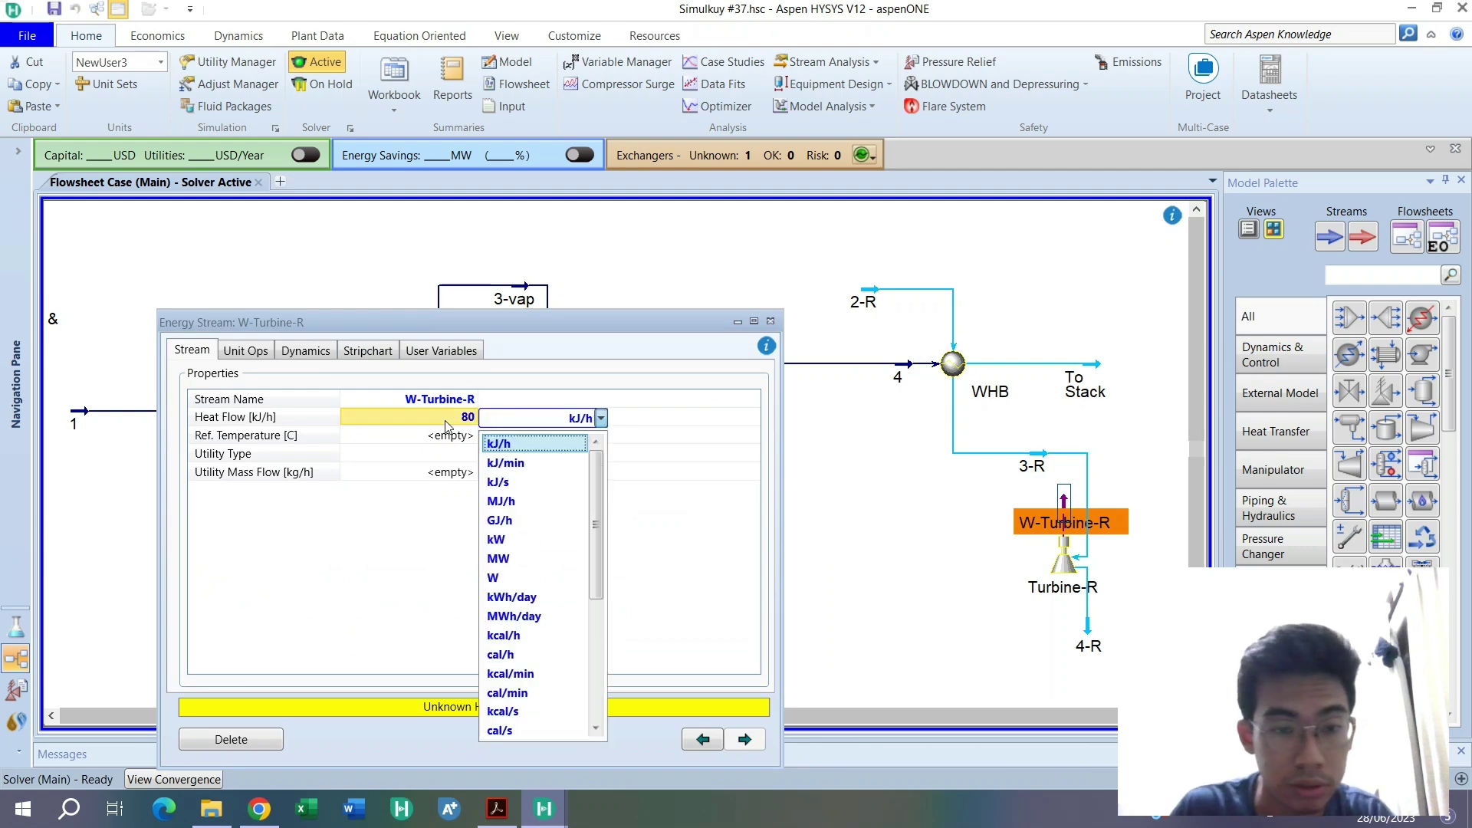
{"action": "left_click", "coordinate": [509, 571]}
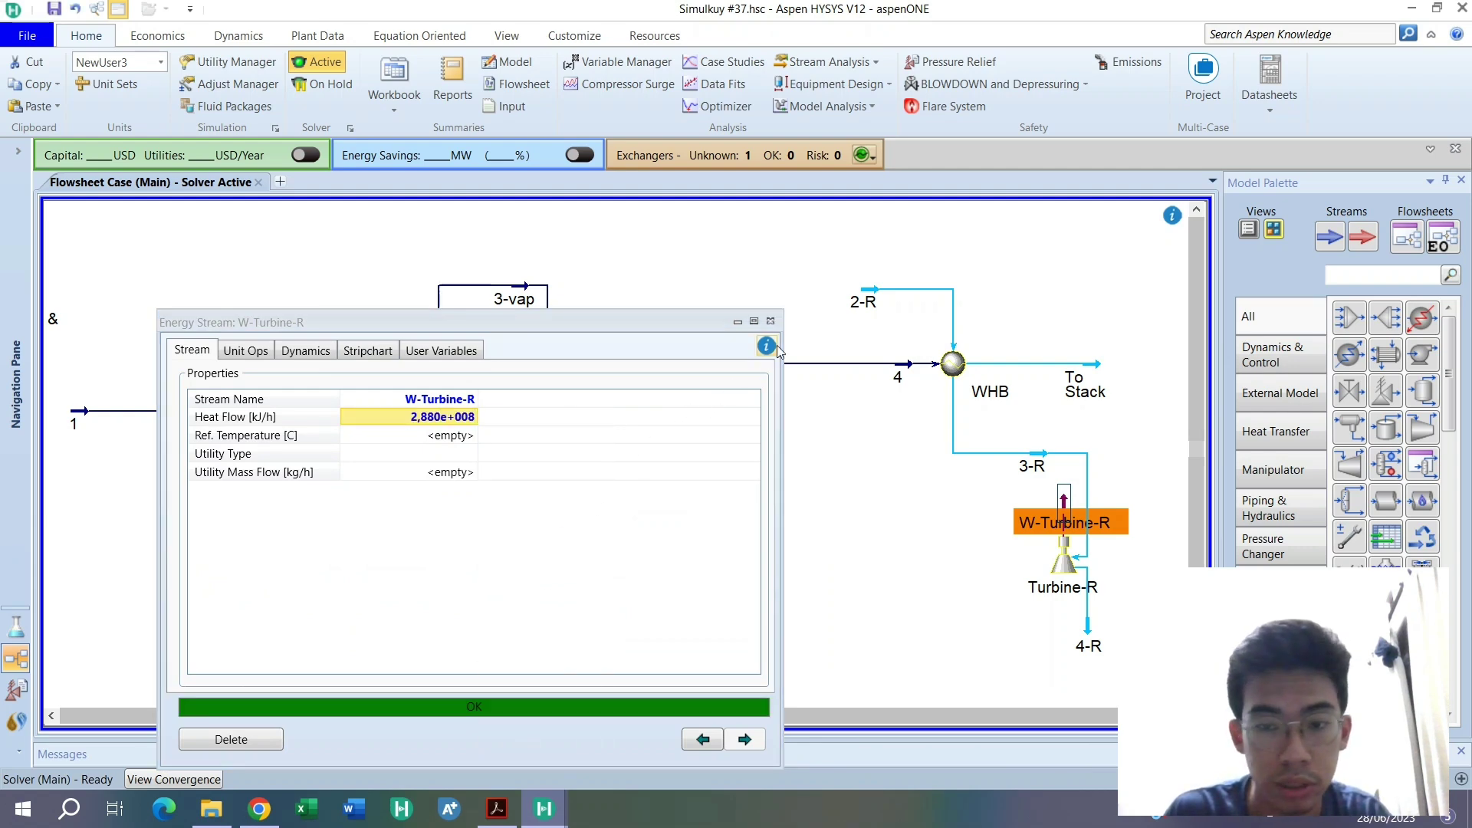
{"action": "left_click", "coordinate": [770, 321]}
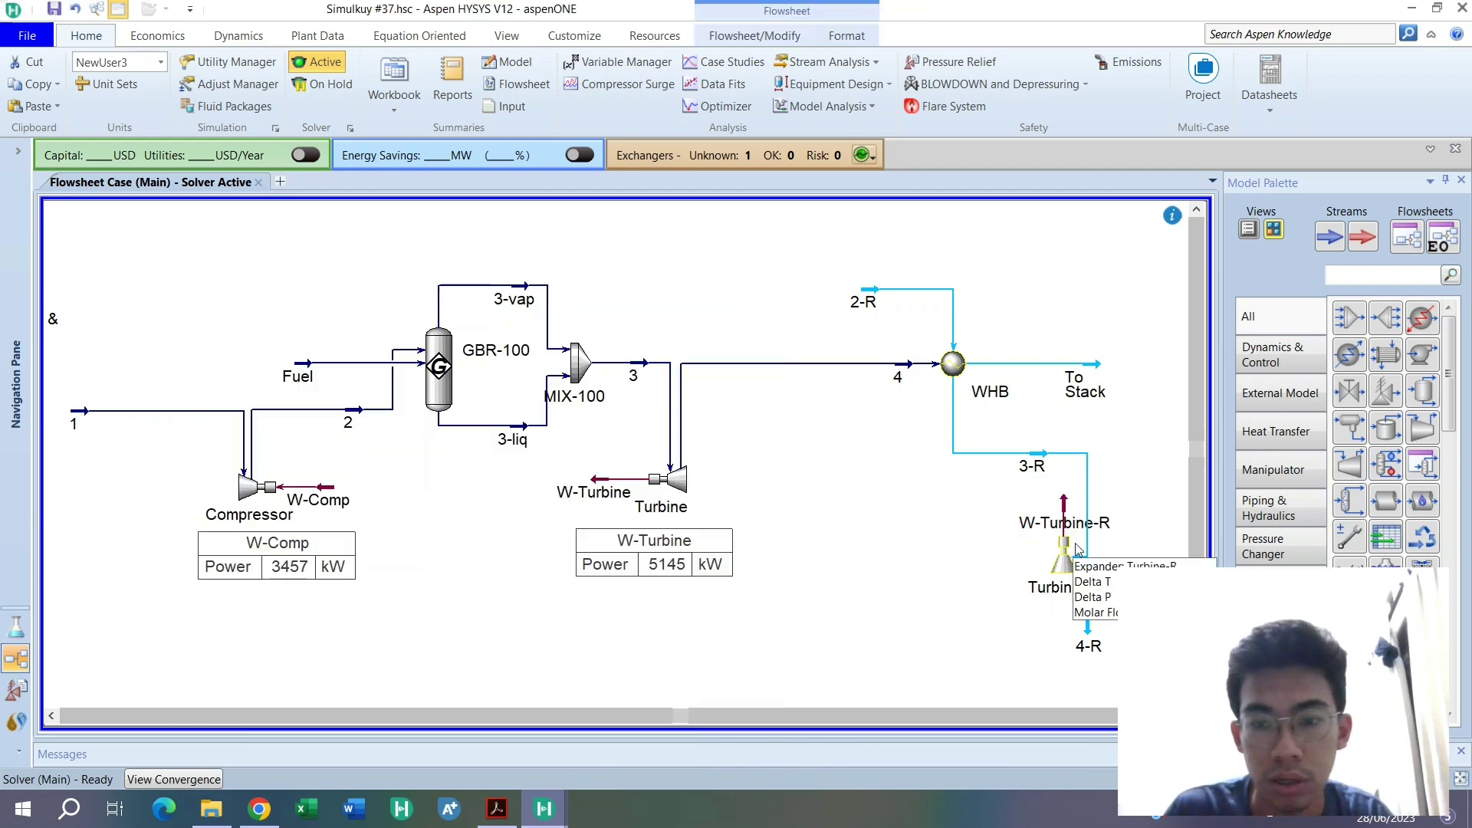
Place a cooler below and beside Turbine-R, connect stream 4-R as its inlet, and attach a new energy stream
{"action": "left_click", "coordinate": [1349, 354]}
{"action": "left_click", "coordinate": [957, 653]}
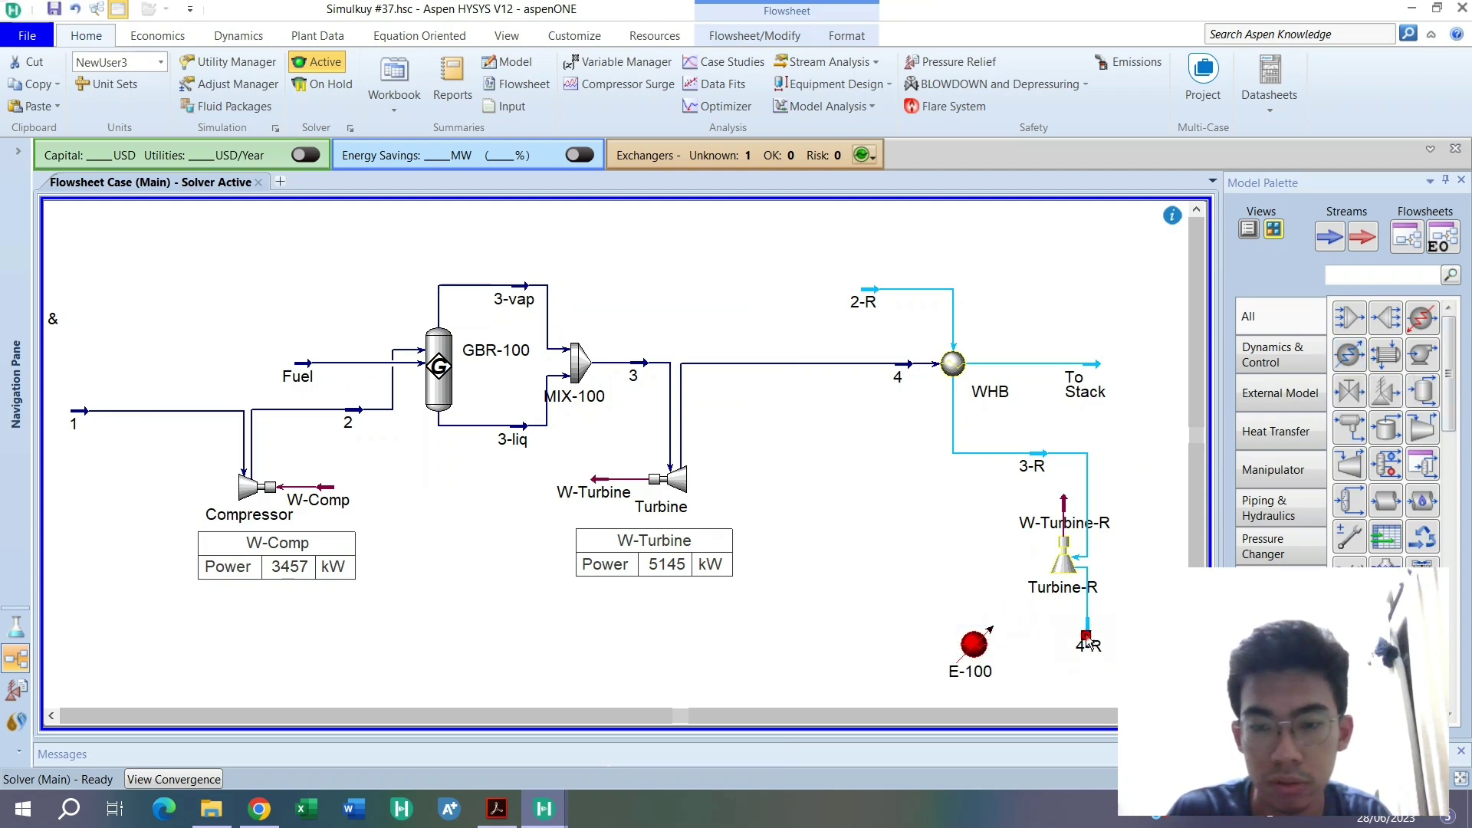
{"action": "left_click_drag", "start_coordinate": [1087, 641], "coordinate": [968, 696]}
Rename the cooler E-100 as Condenser and close its properties
{"action": "double_click", "coordinate": [979, 644]}
{"action": "left_click", "coordinate": [408, 629]}
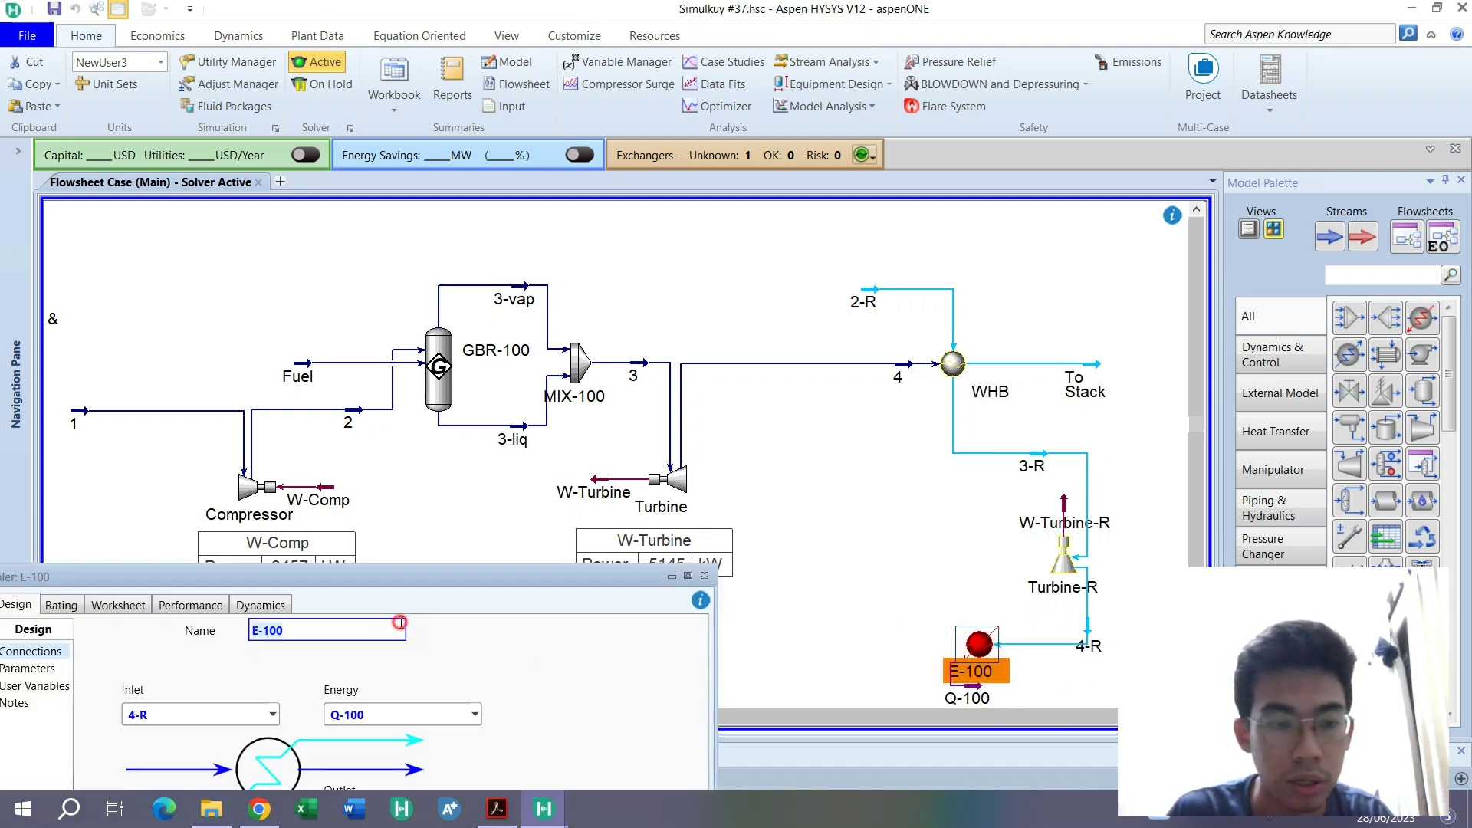
{"action": "type", "text": "condenser"}
{"action": "key", "text": "Return"}
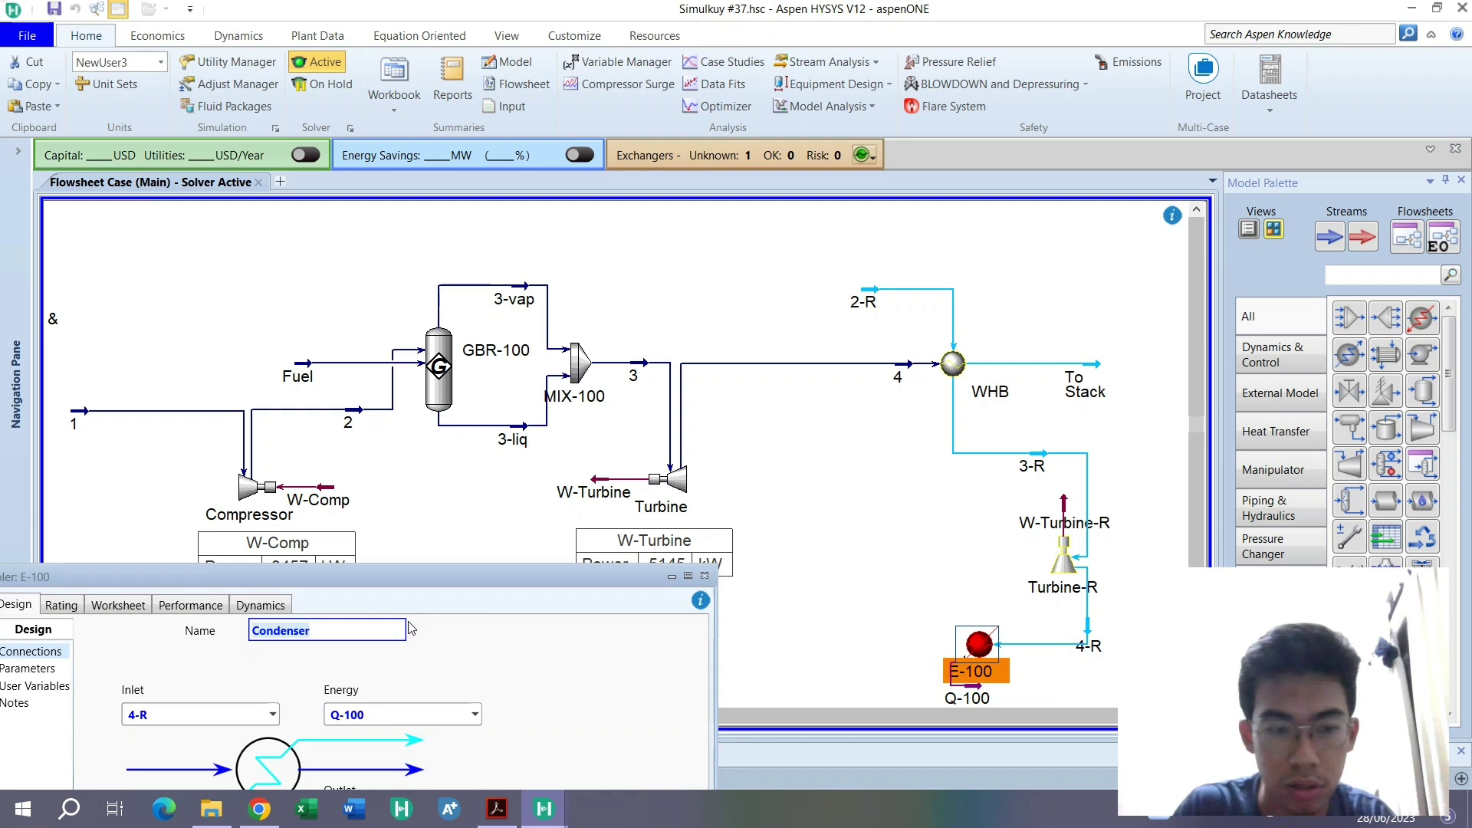
{"action": "left_click", "coordinate": [704, 576]}
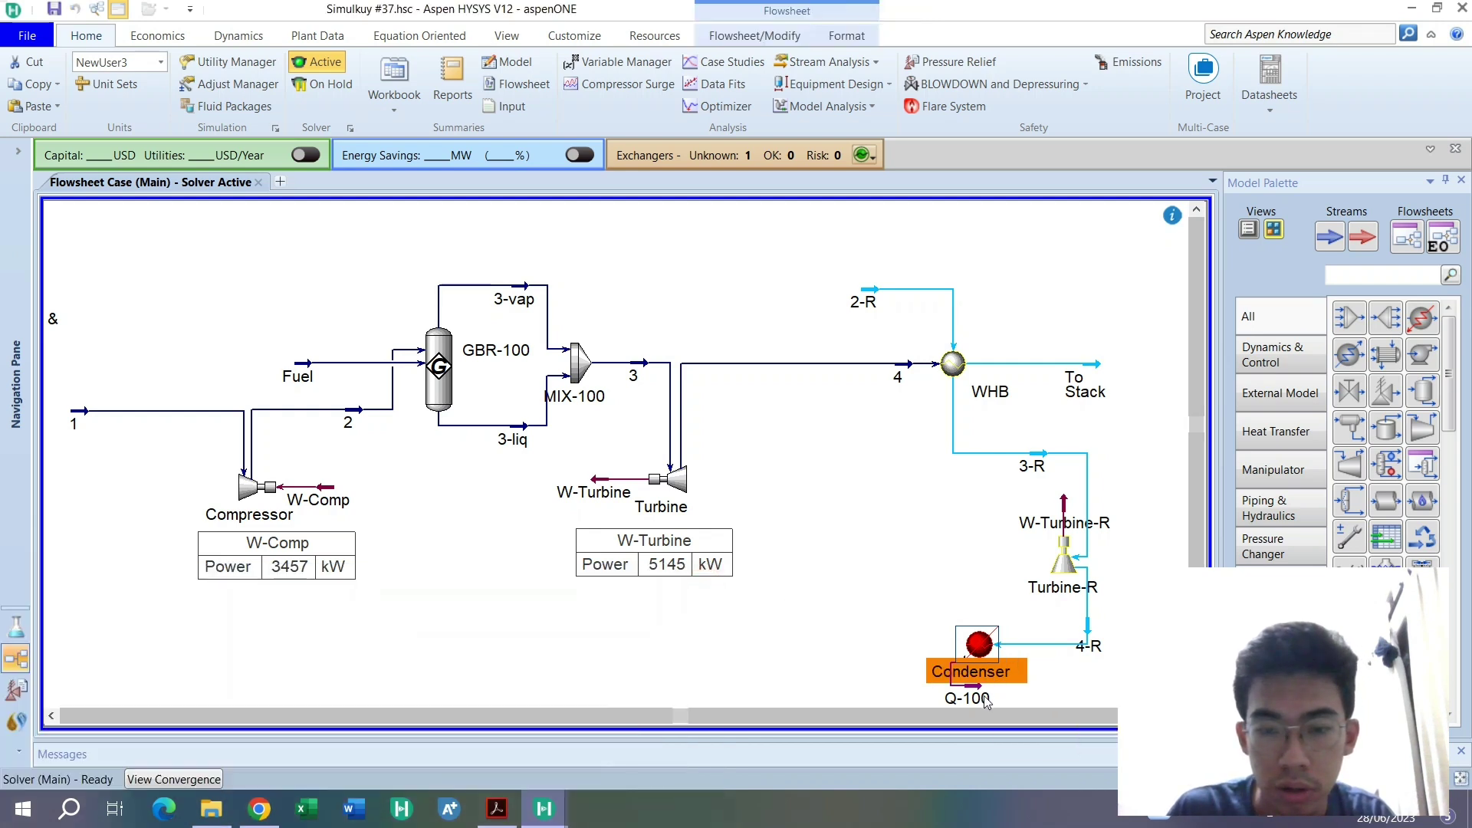
Rename the cooler's energy stream Q-100 as Q-Condense and close its properties
{"action": "double_click", "coordinate": [967, 696]}
{"action": "left_click", "coordinate": [483, 482]}
{"action": "type", "text": "Q-C"}
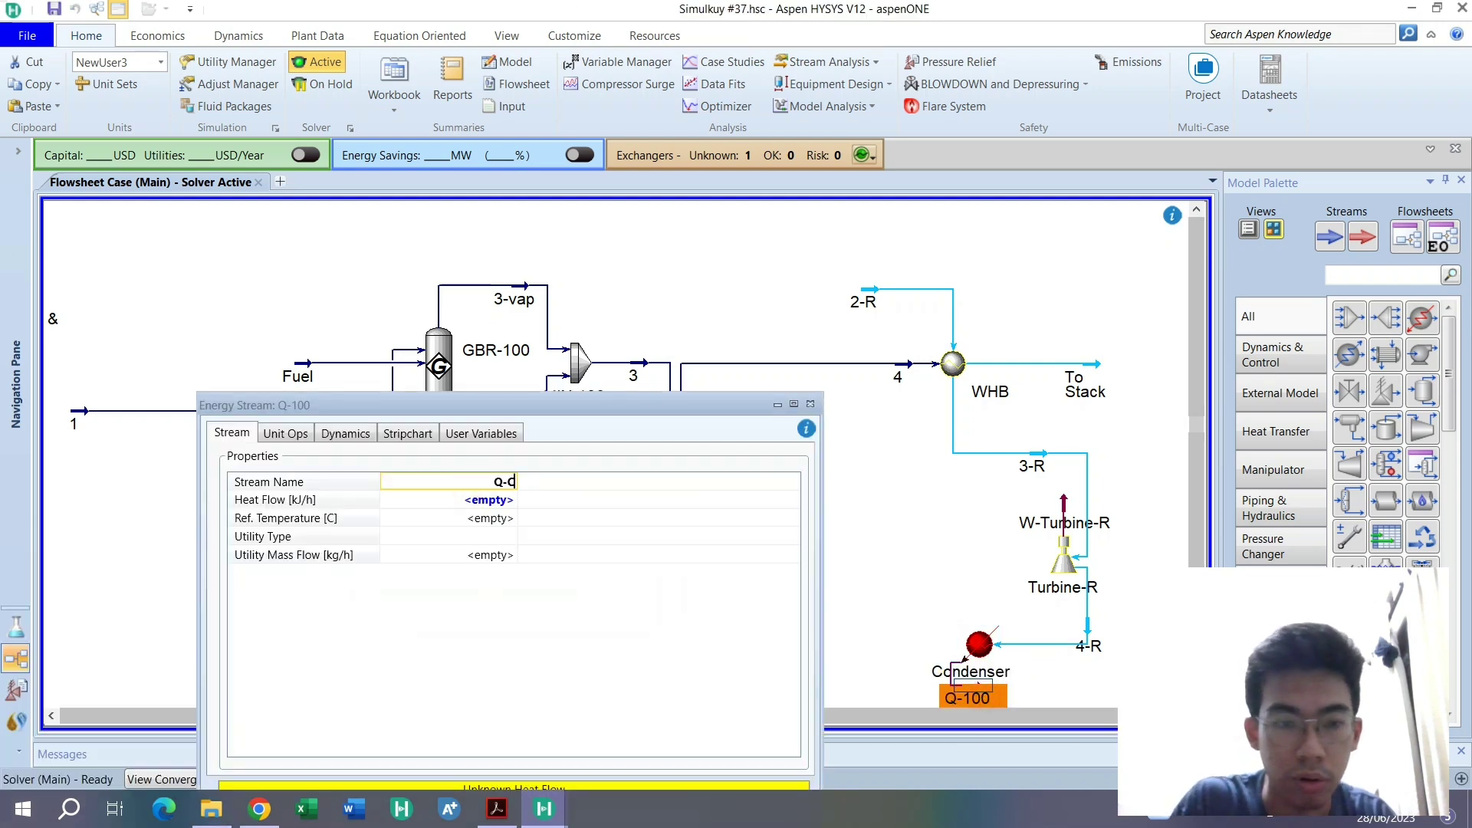
{"action": "type", "text": "ondense"}
{"action": "key", "text": "Return"}
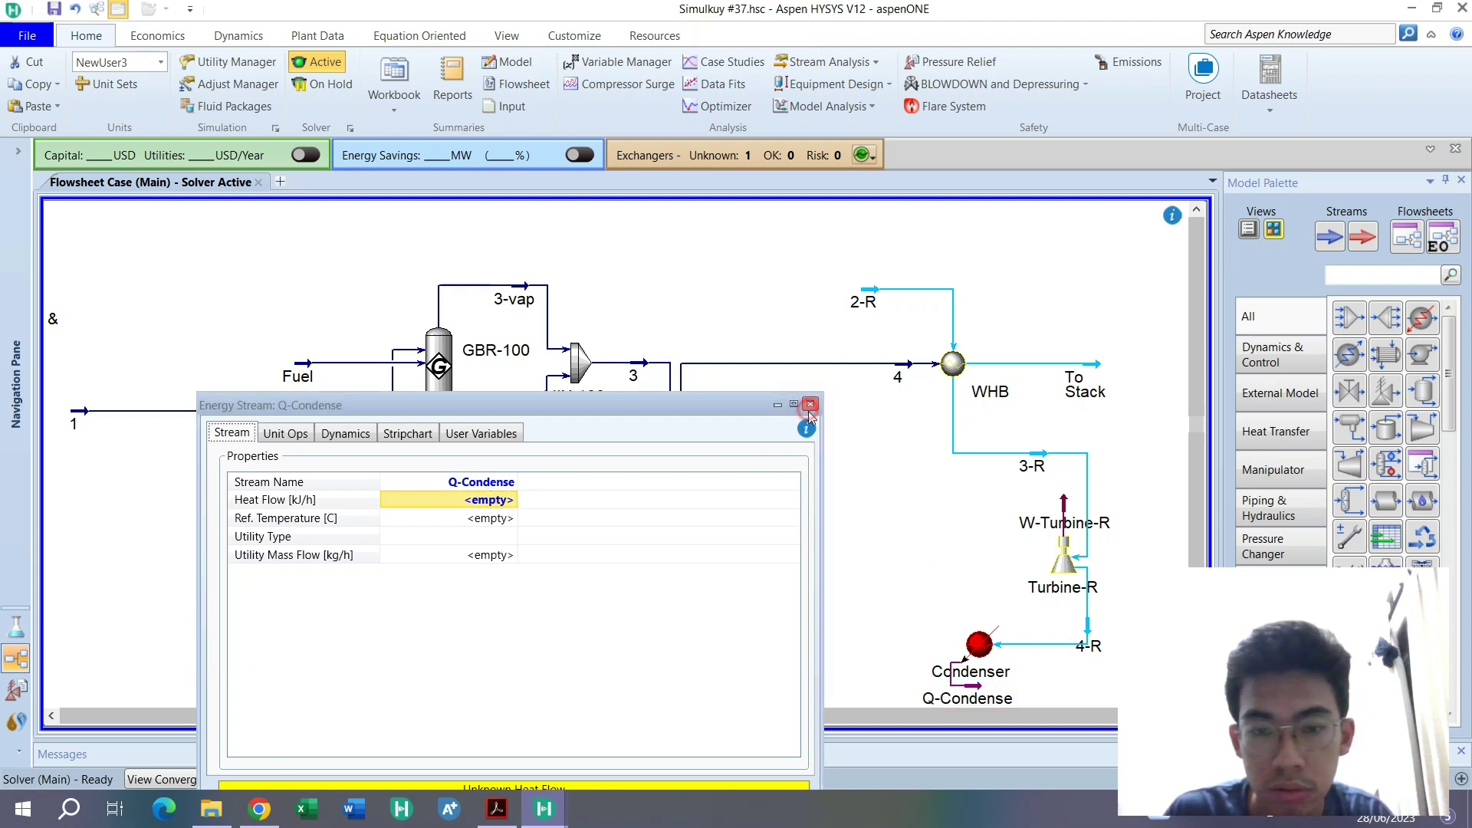
{"action": "left_click", "coordinate": [811, 404]}
Create an outlet stream from the Condenser, name it 1-R, and position it pointing upward between Turbine and Condenser
{"action": "left_click_drag", "start_coordinate": [963, 644], "coordinate": [766, 586]}
{"action": "double_click", "coordinate": [767, 586]}
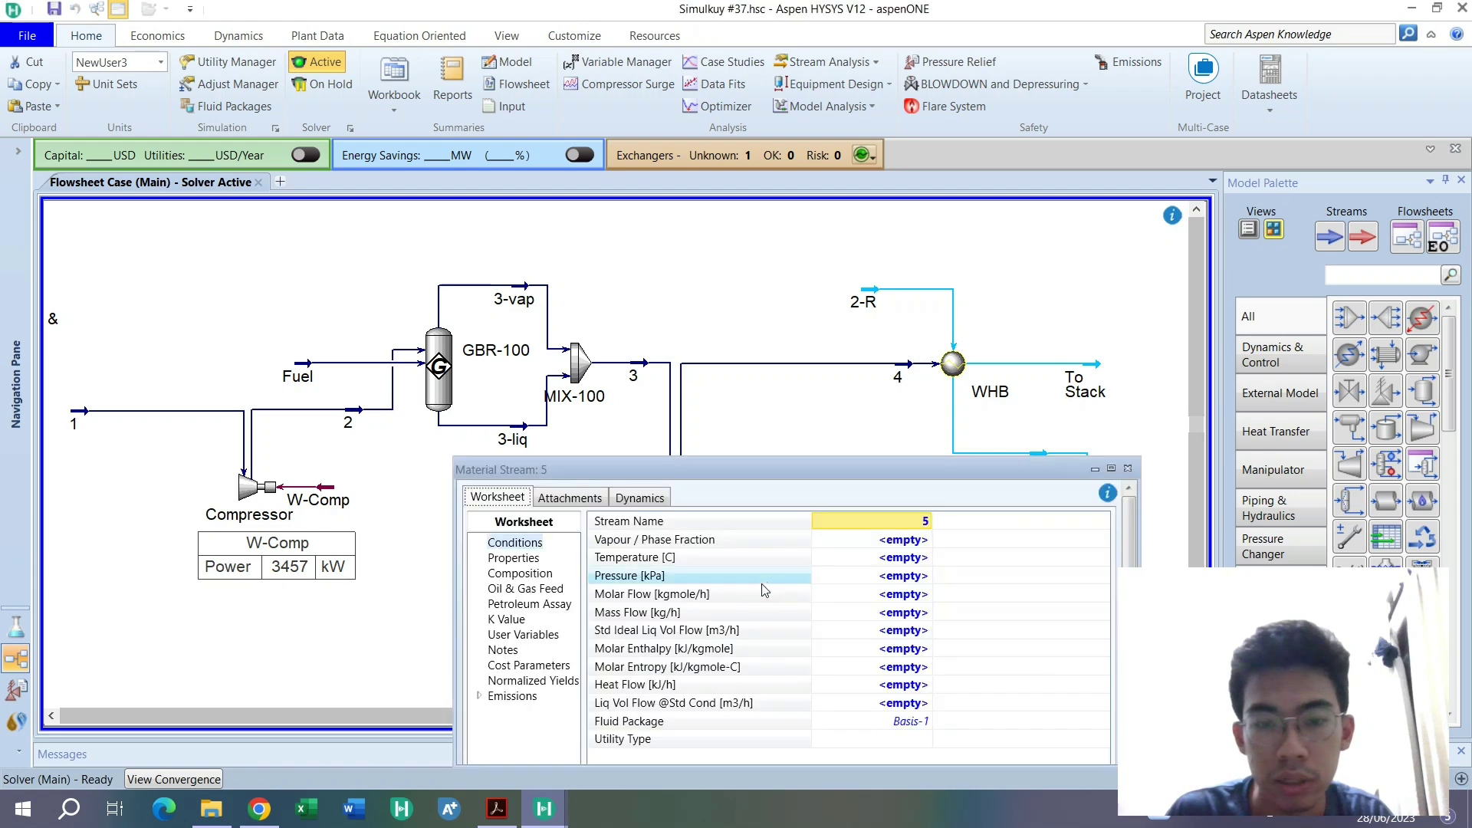
{"action": "type", "text": "Q-R"}
{"action": "key", "text": "Return"}
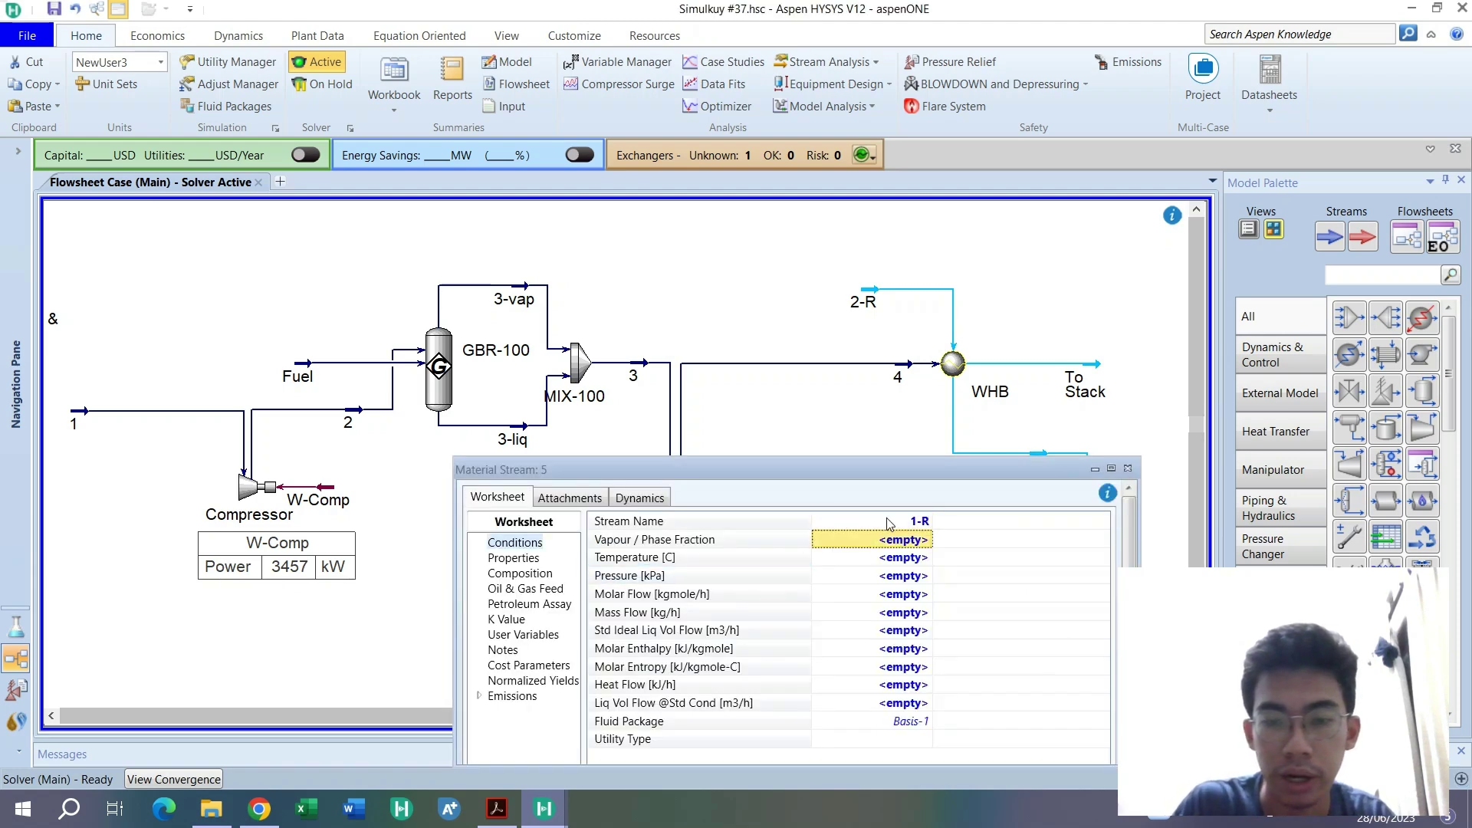
{"action": "left_click", "coordinate": [1127, 469]}
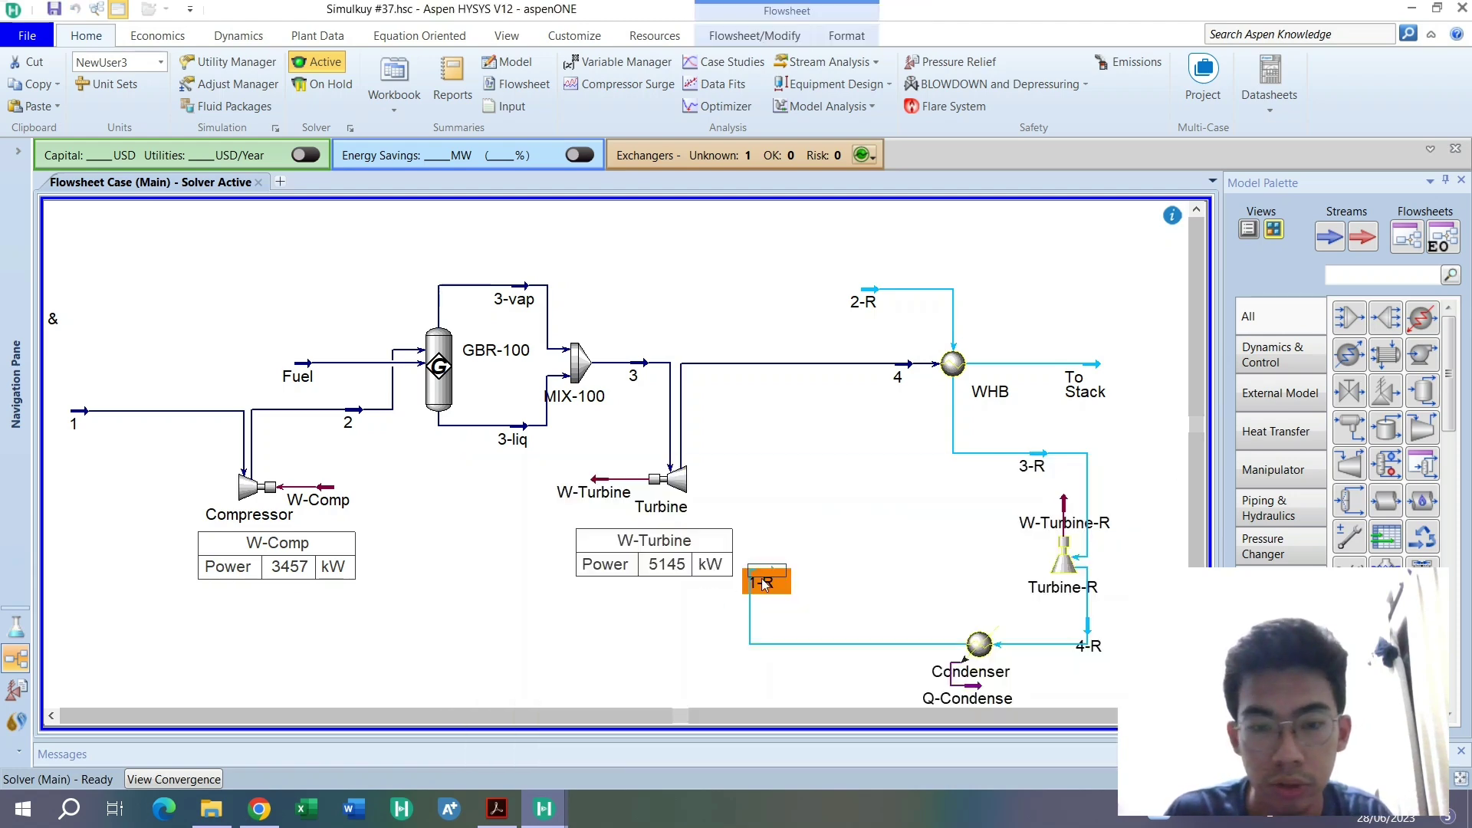
{"action": "left_click_drag", "start_coordinate": [800, 569], "coordinate": [831, 551]}
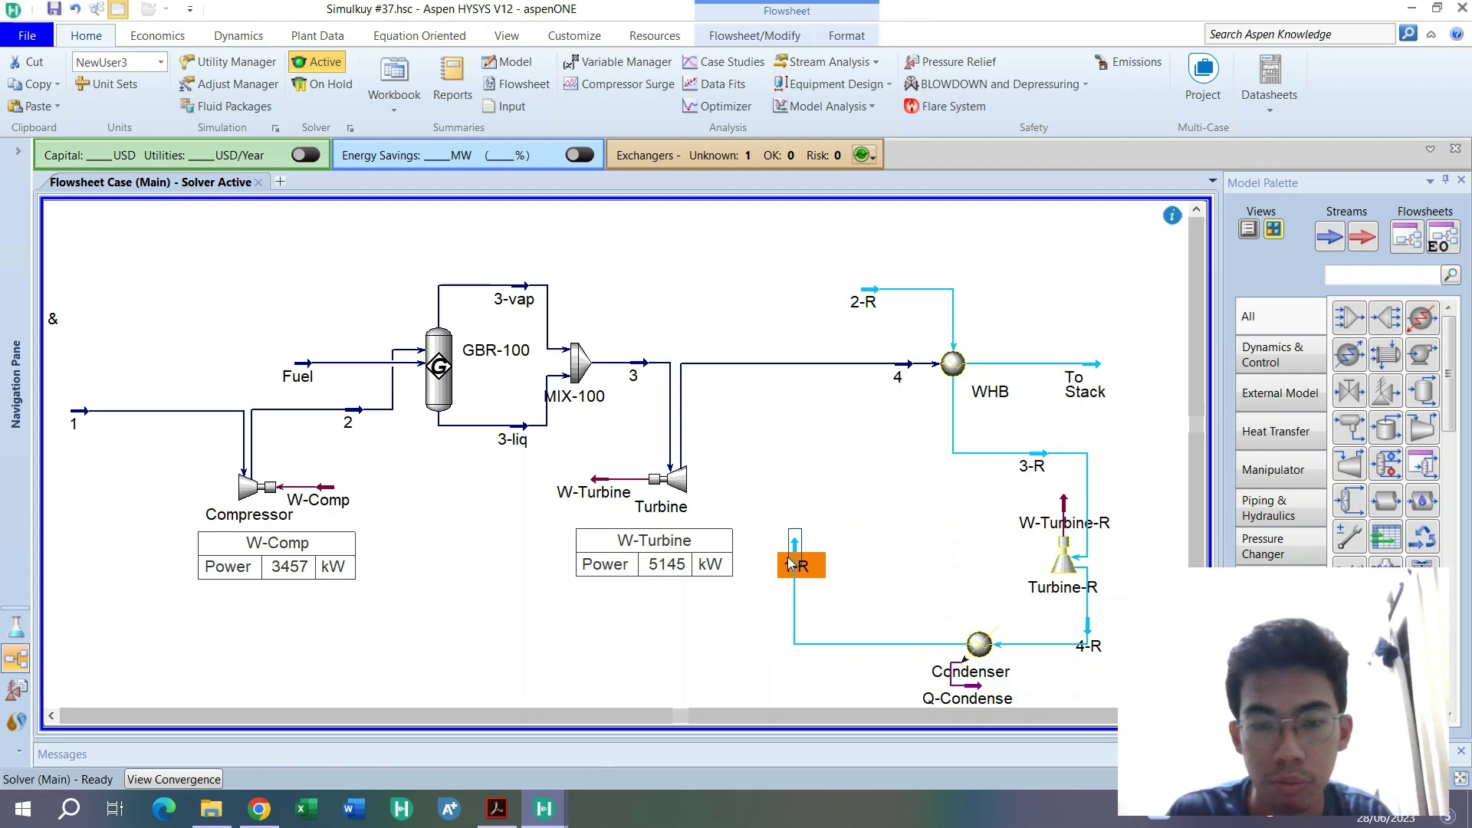
{"action": "left_click", "coordinate": [814, 500]}
Place a pump above stream 1-R with 1-R as its inlet, and give it a new outlet stream and energy stream
{"action": "left_click", "coordinate": [1421, 354]}
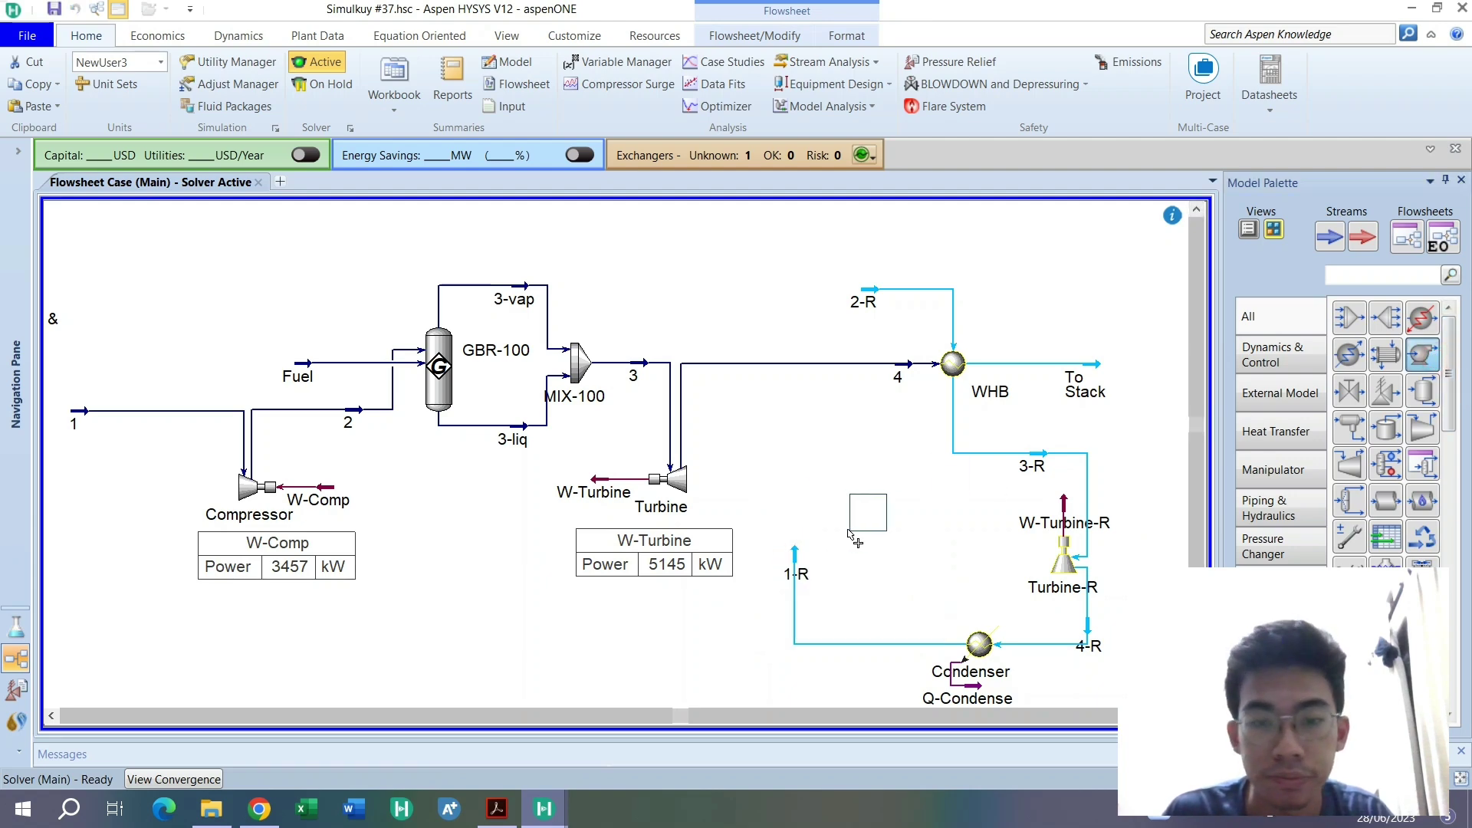
{"action": "left_click", "coordinate": [859, 537]}
{"action": "left_click_drag", "start_coordinate": [862, 527], "coordinate": [797, 454]}
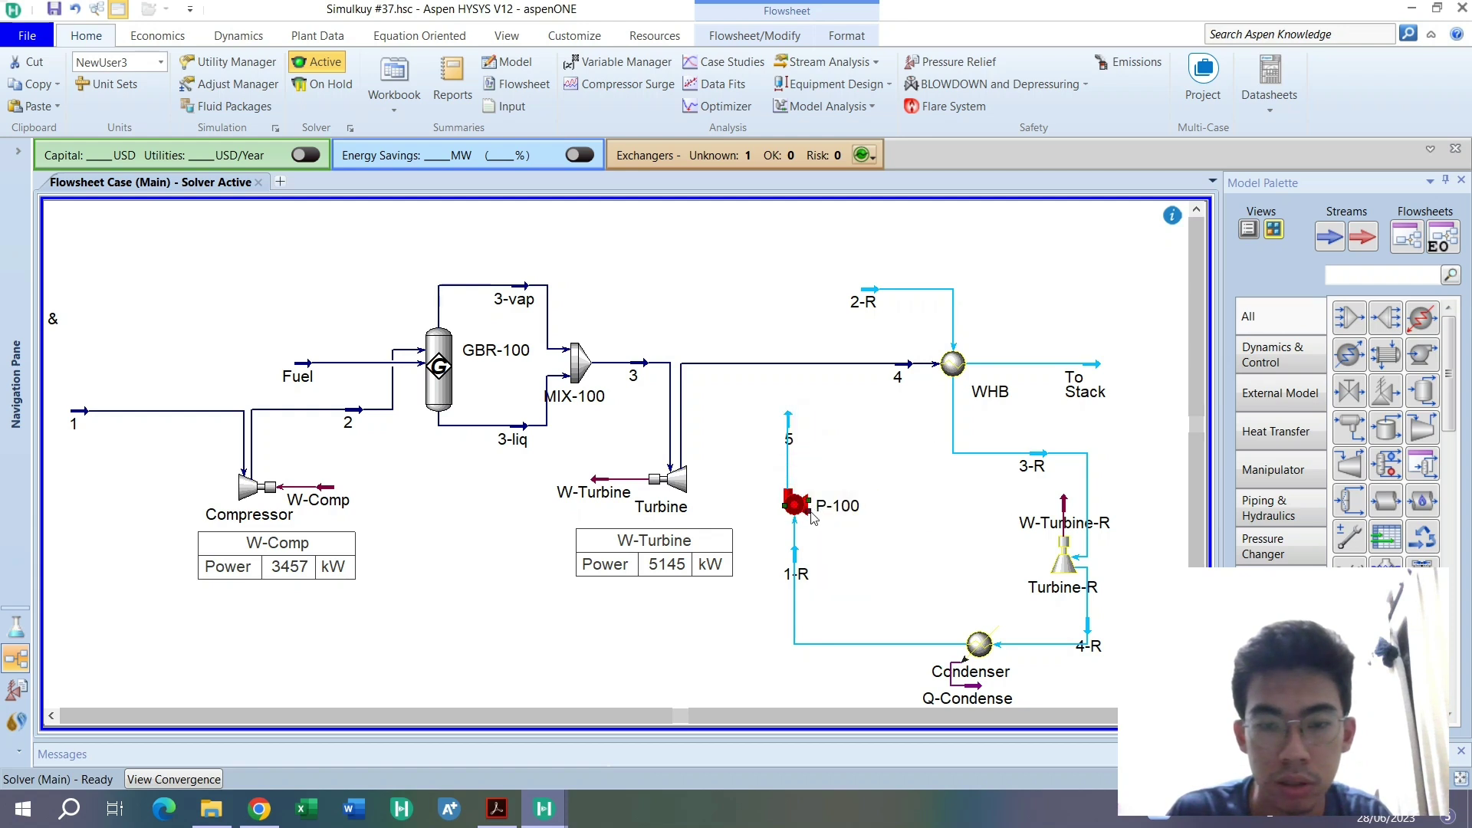
{"action": "left_click_drag", "start_coordinate": [829, 535], "coordinate": [850, 577]}
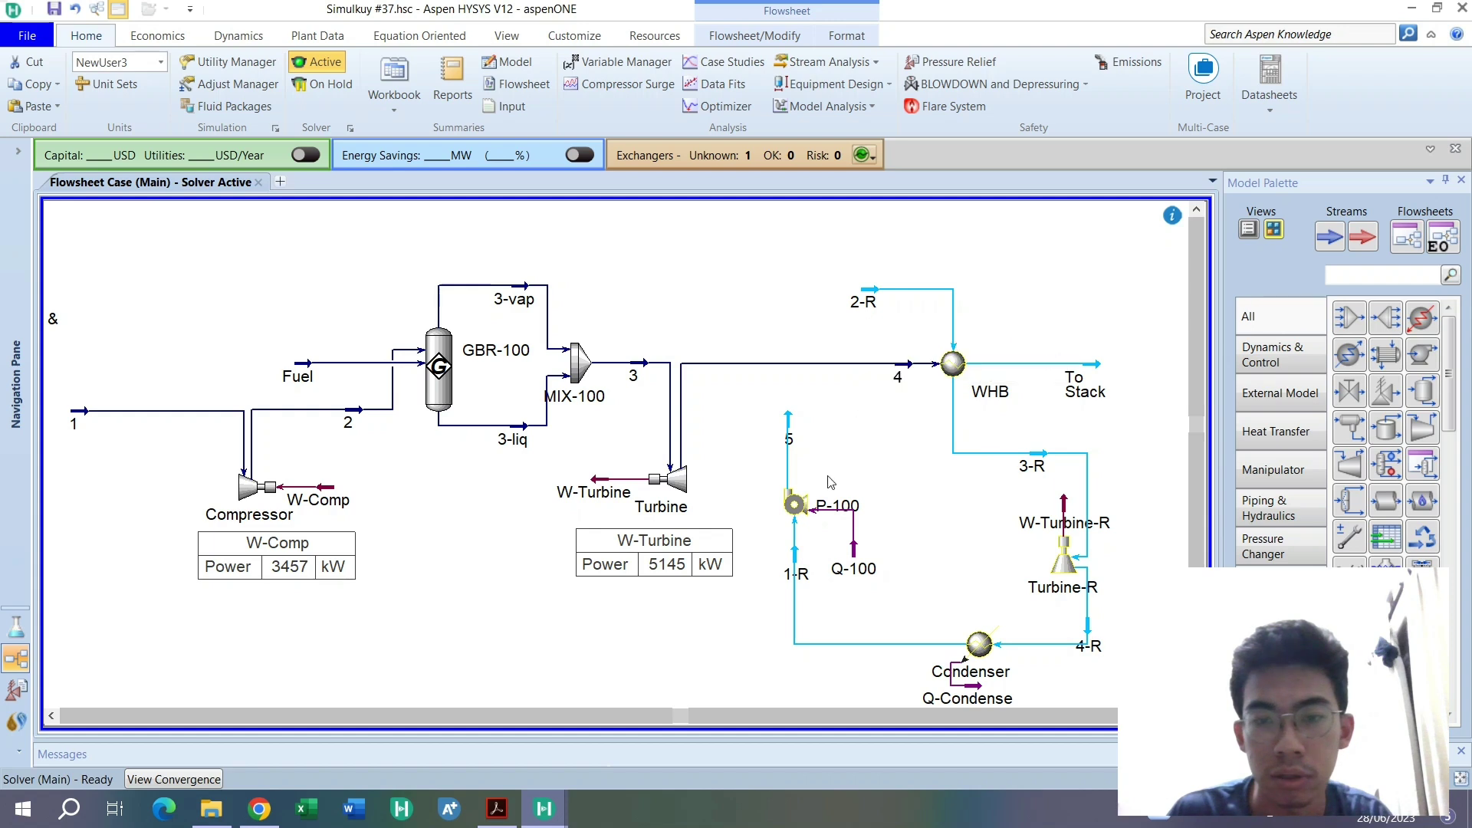
Delete the pump's outlet stream 5 and connect the pump outlet to the existing stream 2-R
{"action": "left_click", "coordinate": [788, 426]}
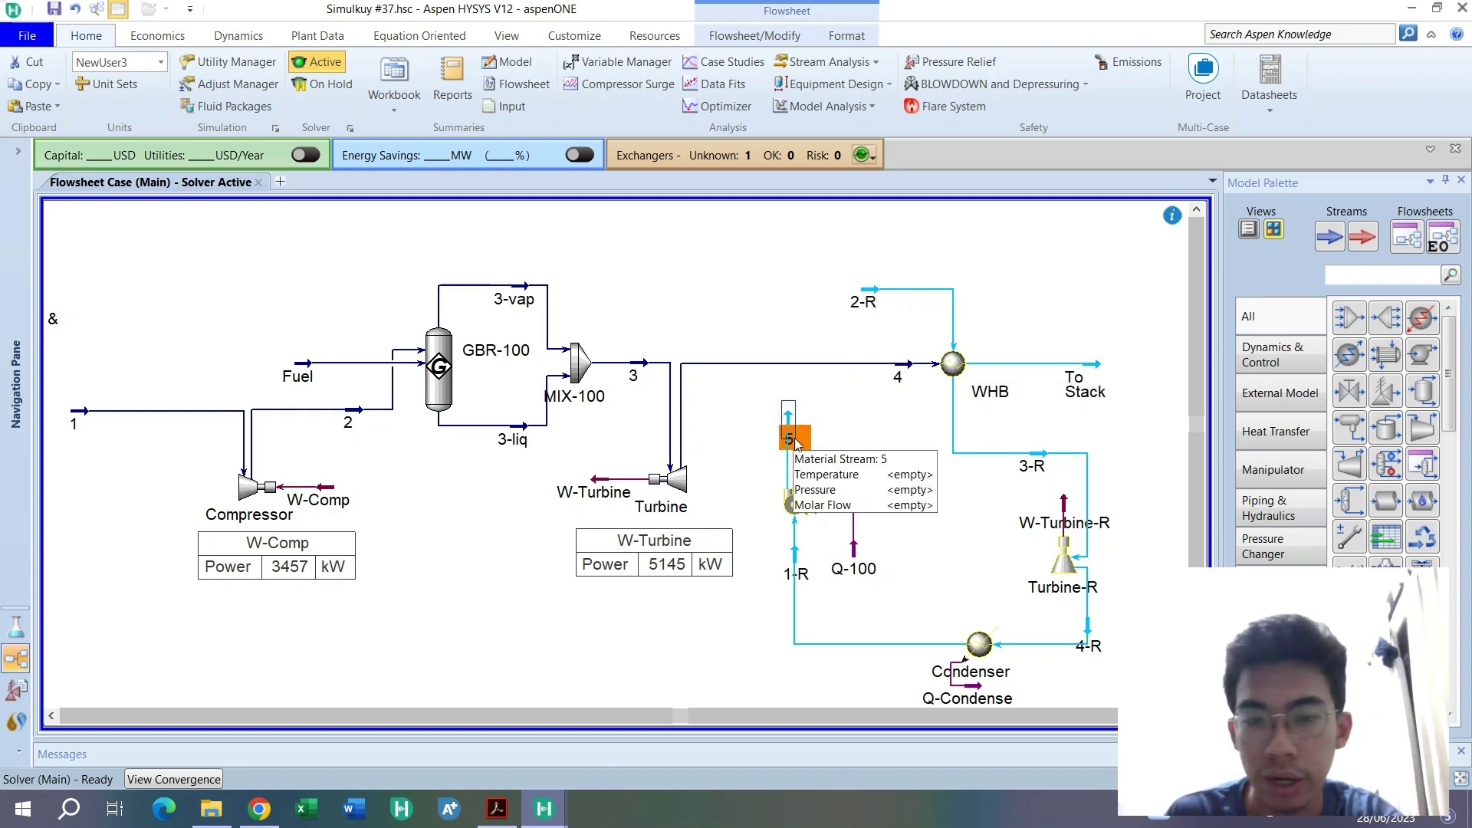
{"action": "key", "text": "Delete"}
{"action": "left_click", "coordinate": [706, 475]}
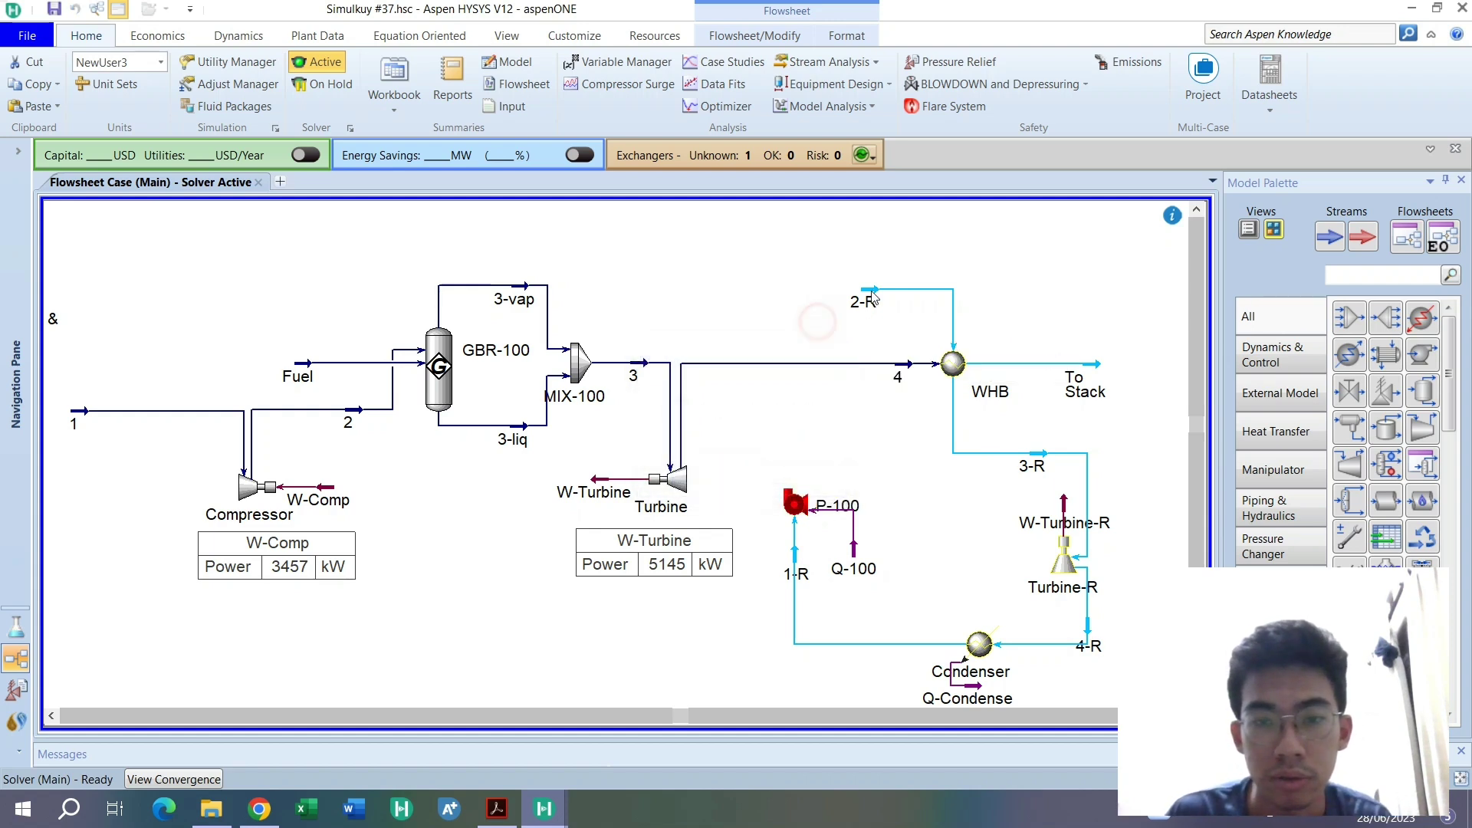
{"action": "left_click_drag", "start_coordinate": [865, 296], "coordinate": [785, 489]}
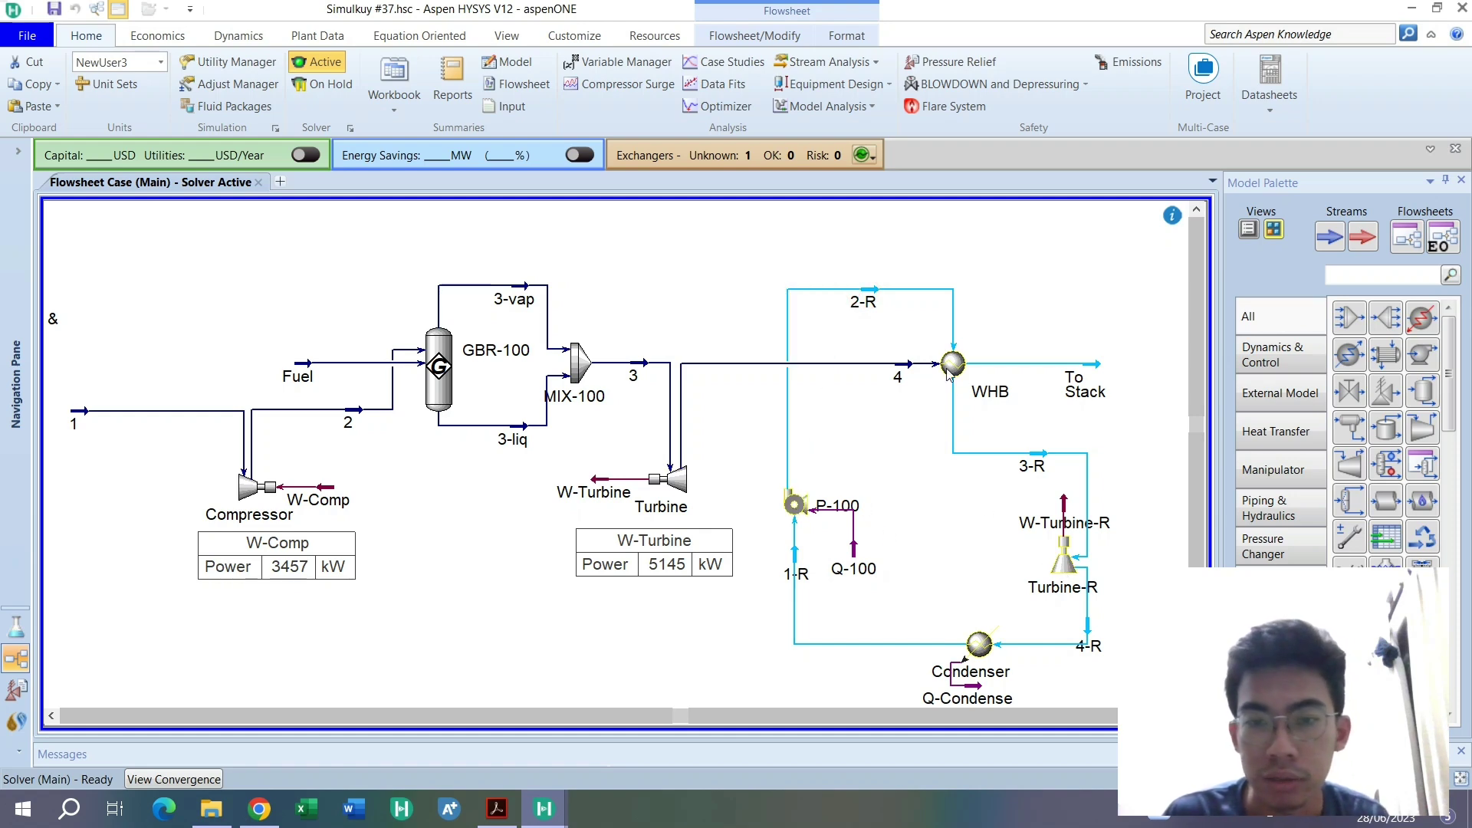
Consult stream 1's conditions in the Simulkuy #35 case and return to Simulkuy #37
{"action": "left_click", "coordinate": [497, 808]}
{"action": "left_click", "coordinate": [497, 808]}
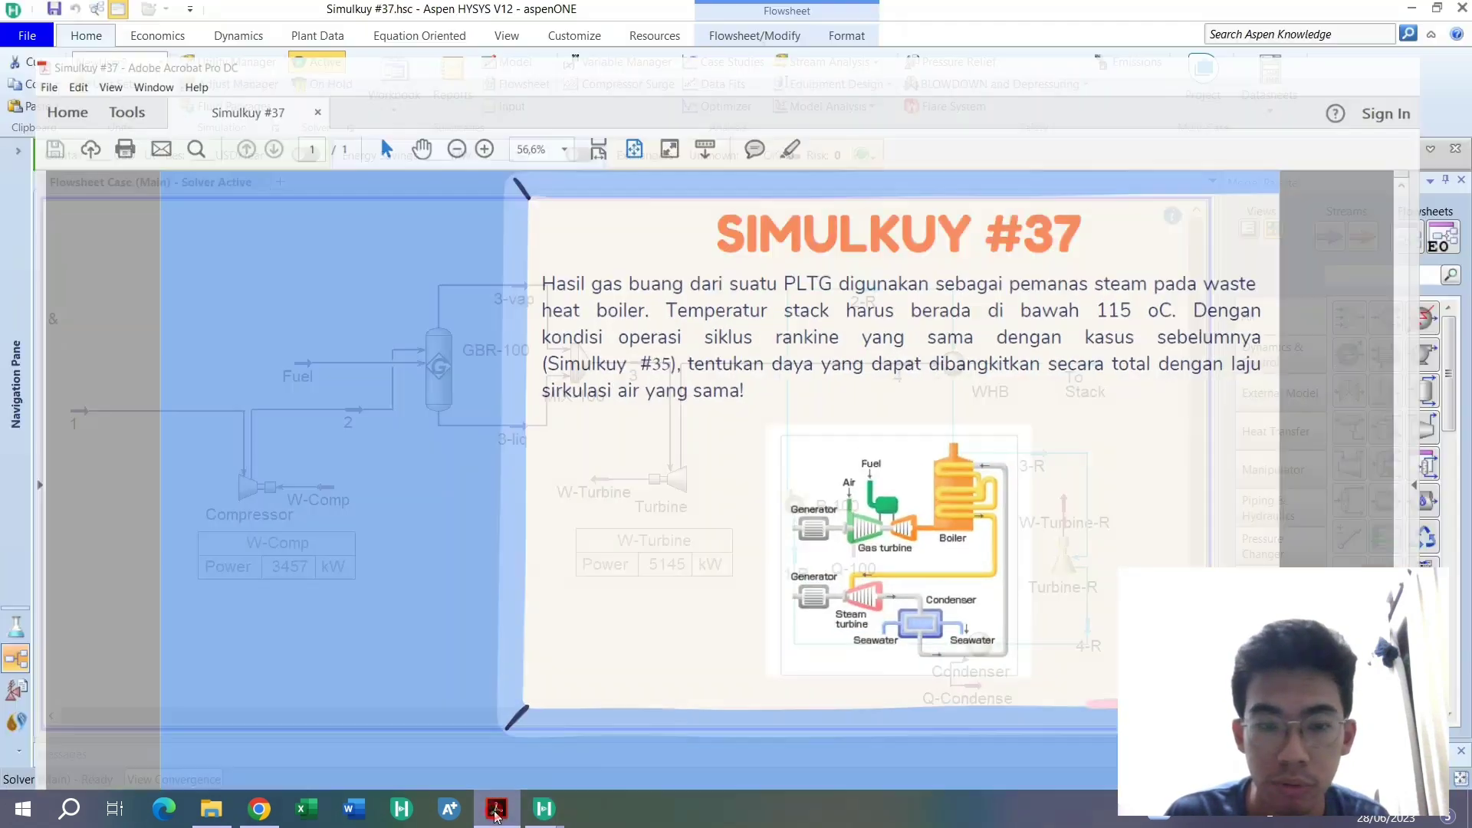
{"action": "left_click", "coordinate": [486, 751]}
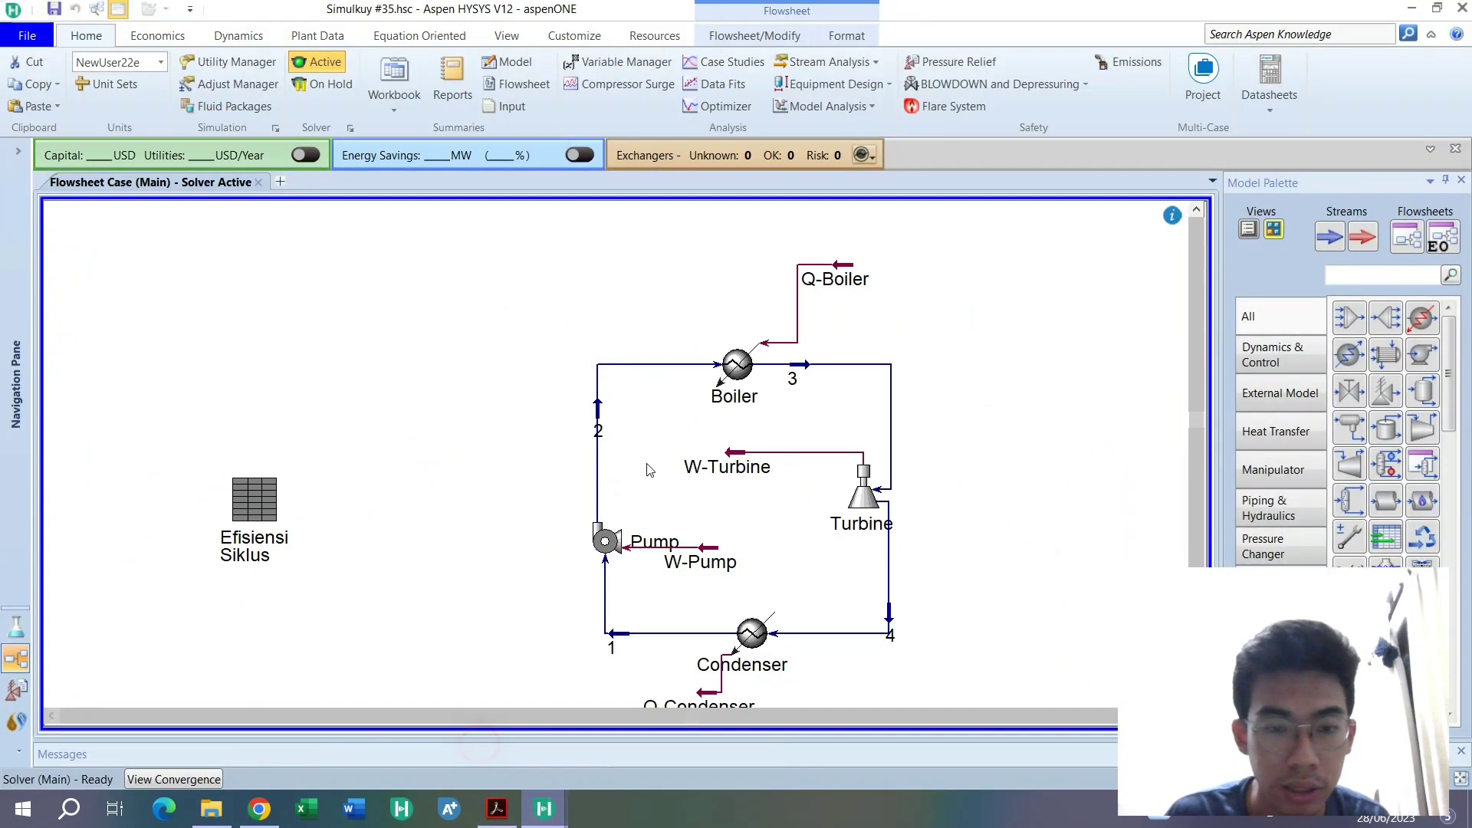
{"action": "double_click", "coordinate": [621, 645]}
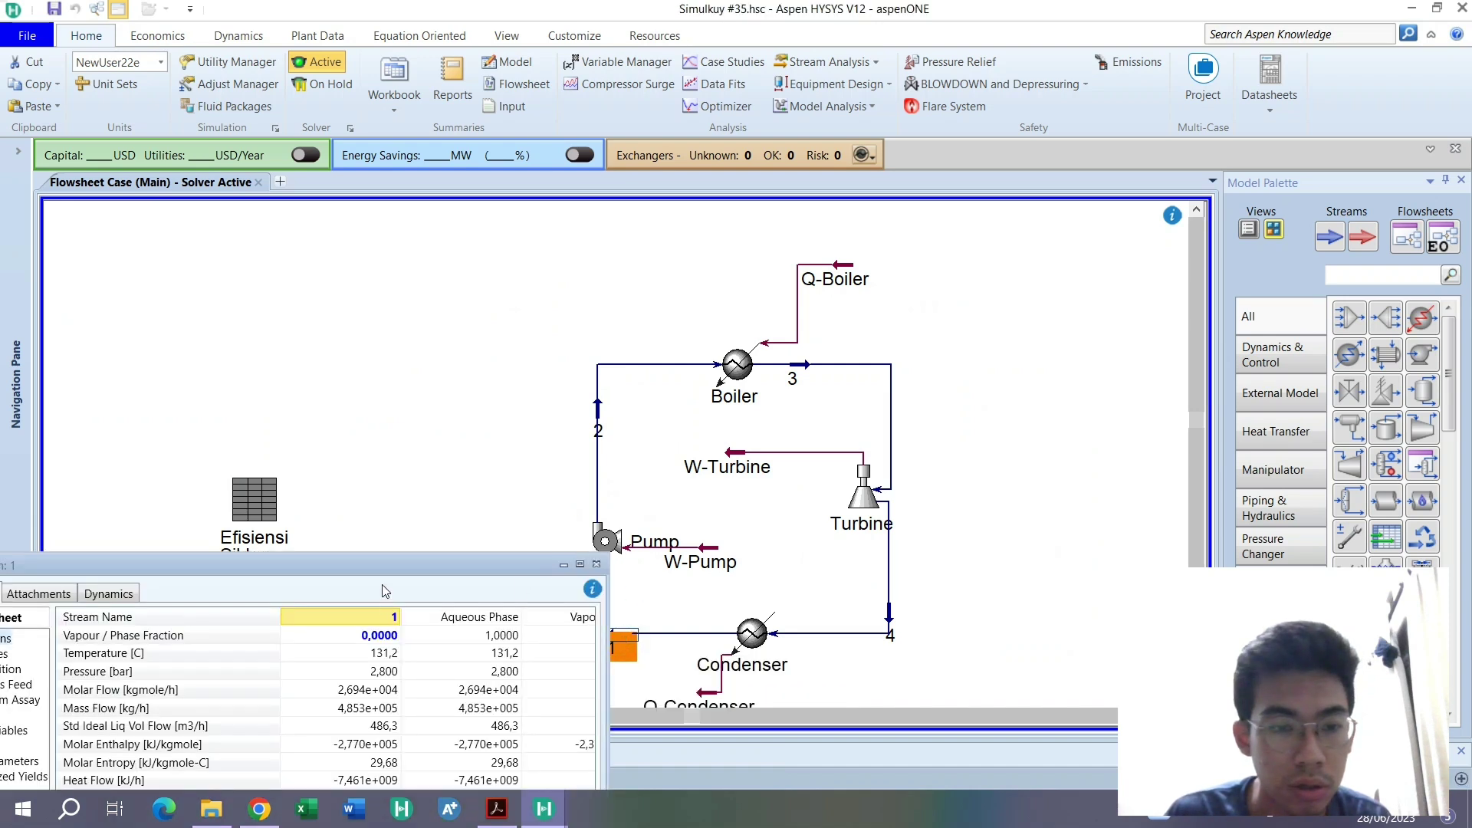
{"action": "left_click", "coordinate": [597, 564]}
{"action": "mouse_move", "coordinate": [543, 808]}
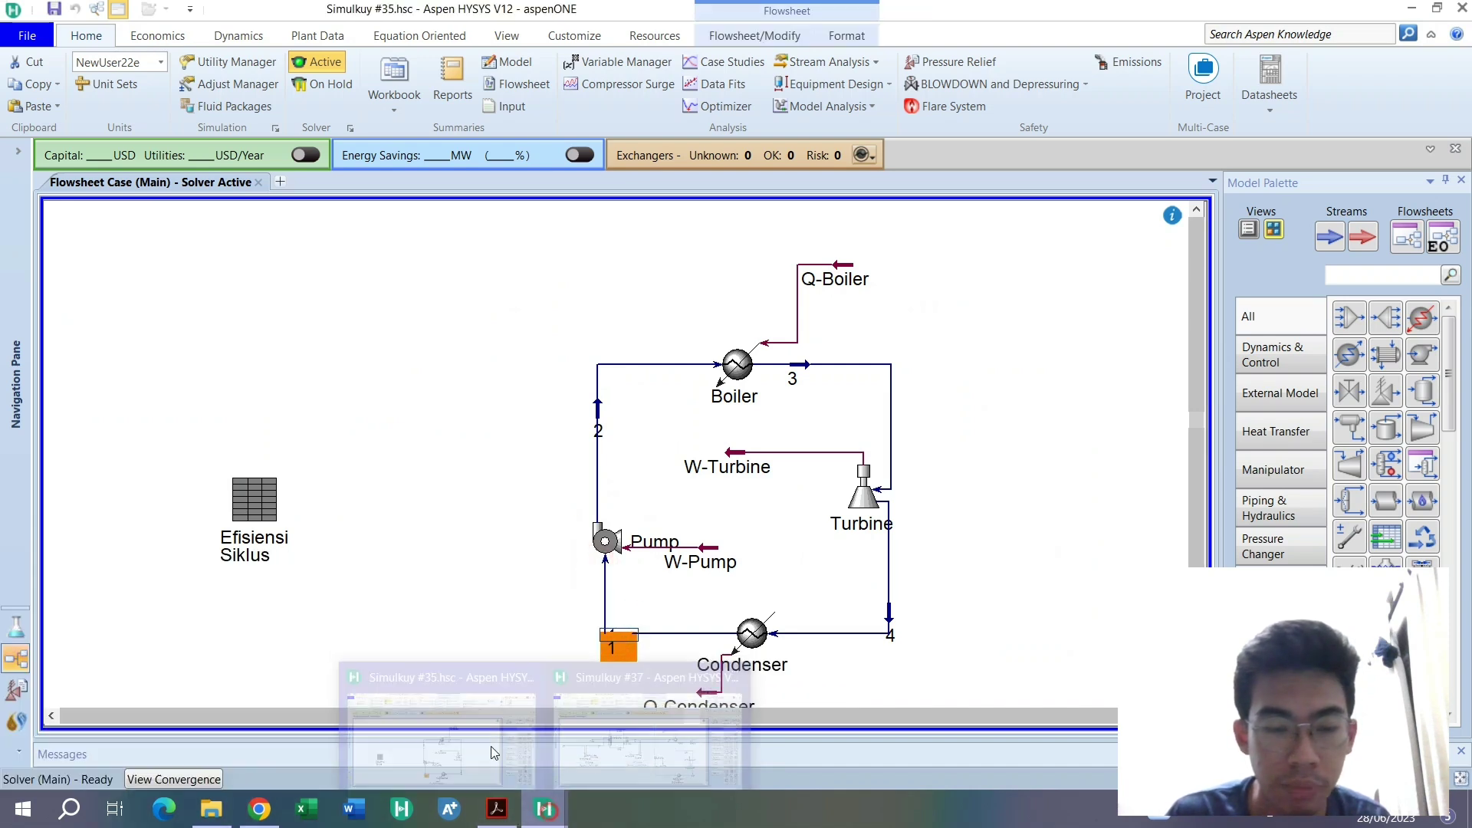
{"action": "left_click", "coordinate": [648, 732]}
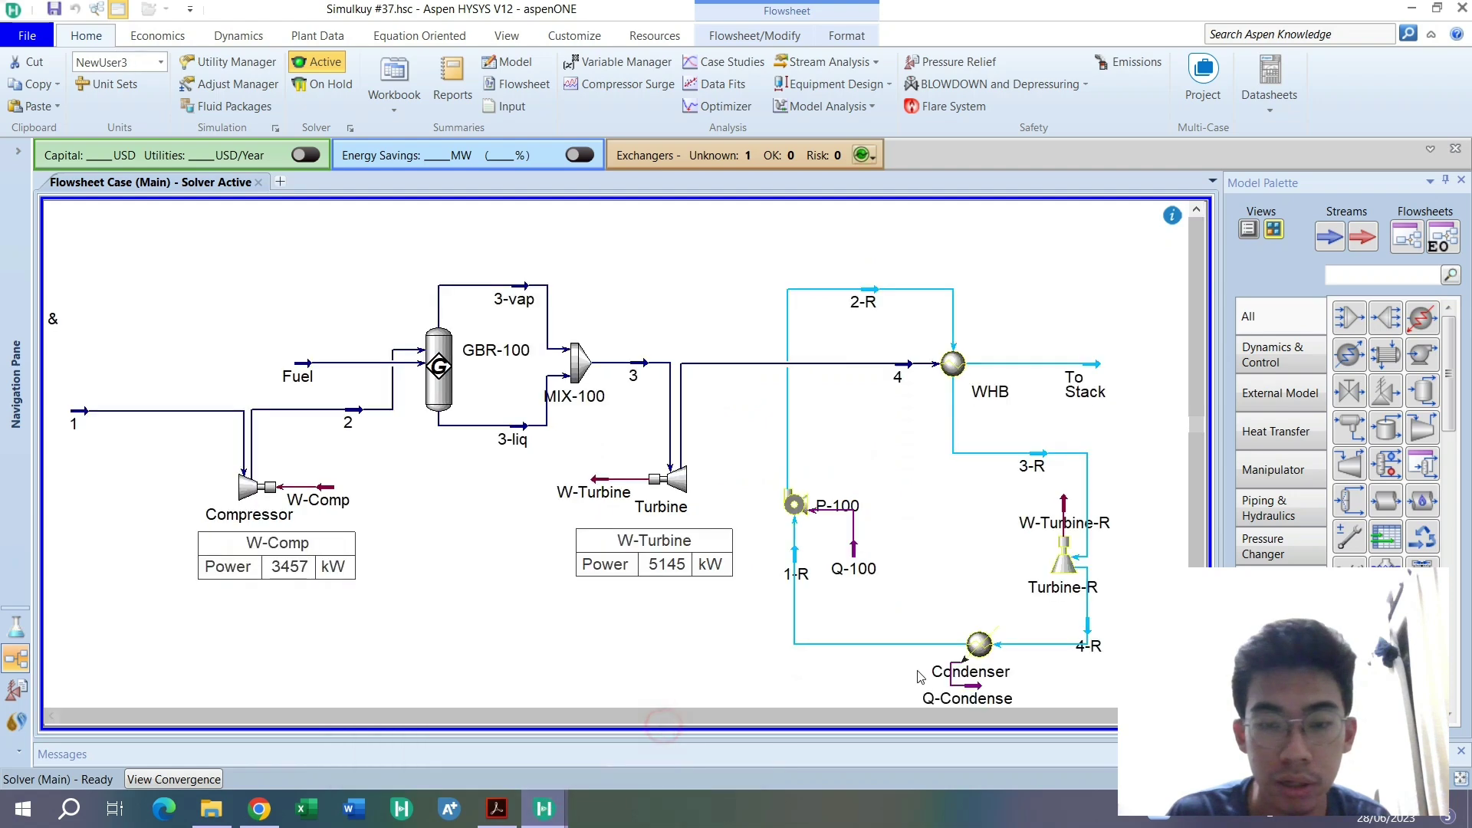
Set stream 1-R's vapour fraction to 0 and close its properties
{"action": "double_click", "coordinate": [795, 572]}
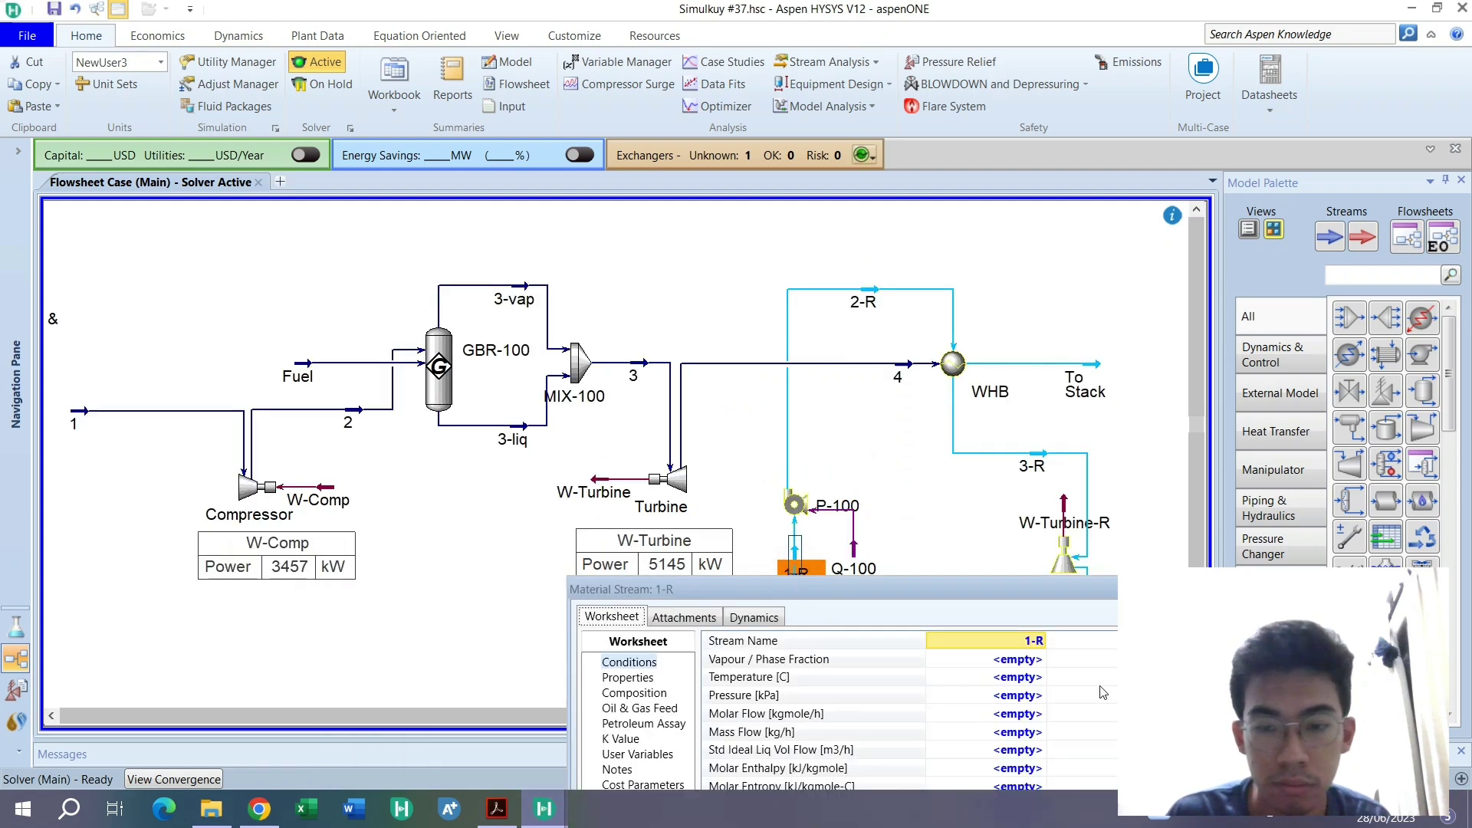
{"action": "left_click", "coordinate": [1020, 659]}
{"action": "type", "text": "1"}
{"action": "key", "text": "Return"}
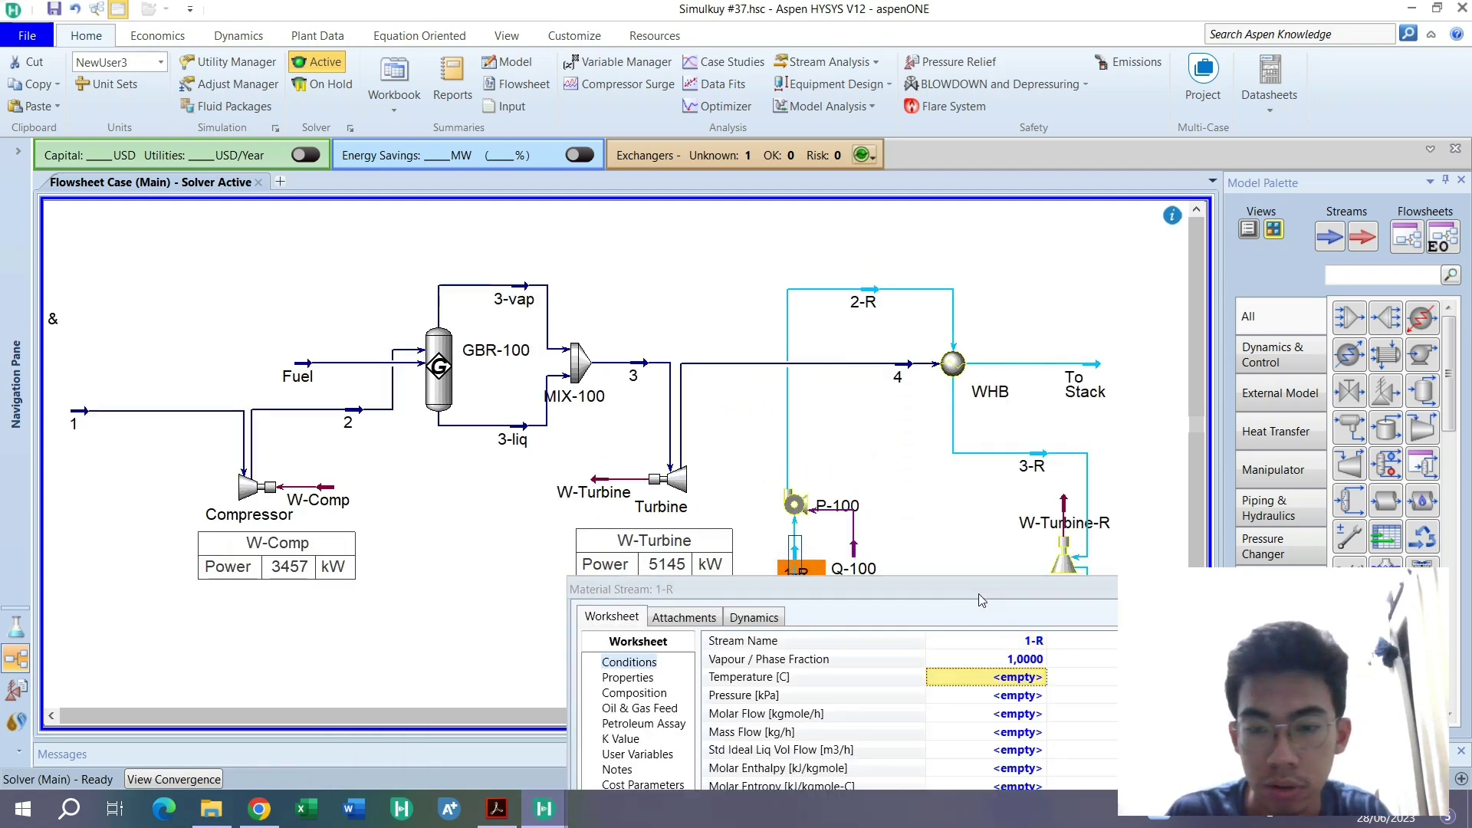
{"action": "left_click_drag", "start_coordinate": [978, 593], "coordinate": [506, 340]}
{"action": "left_click", "coordinate": [528, 405]}
{"action": "type", "text": "0"}
{"action": "key", "text": "Return"}
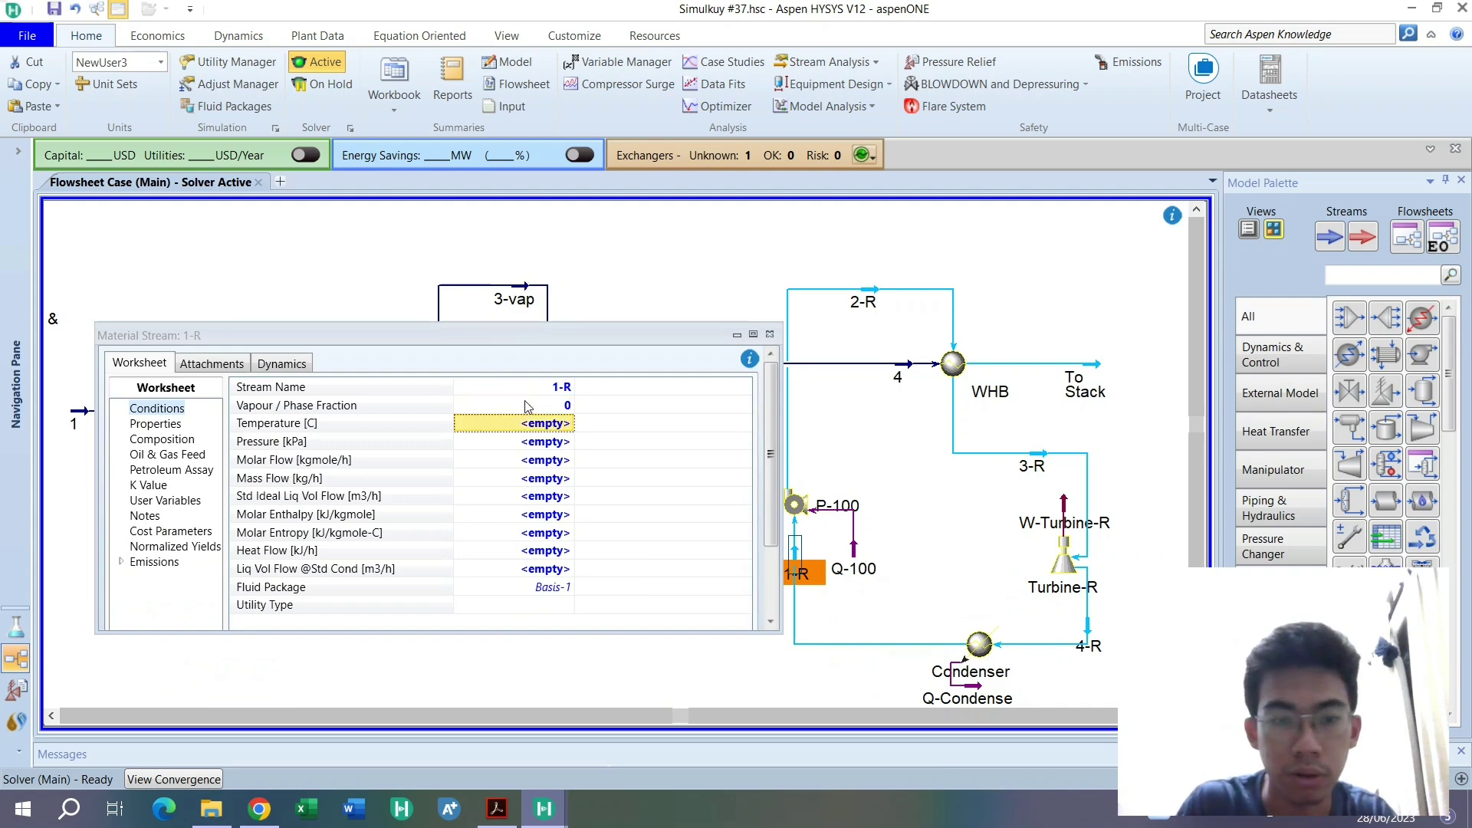
{"action": "left_click", "coordinate": [769, 334]}
Set the Condenser's pressure drop to 20 kPa in its design parameters and close its properties
{"action": "double_click", "coordinate": [978, 646]}
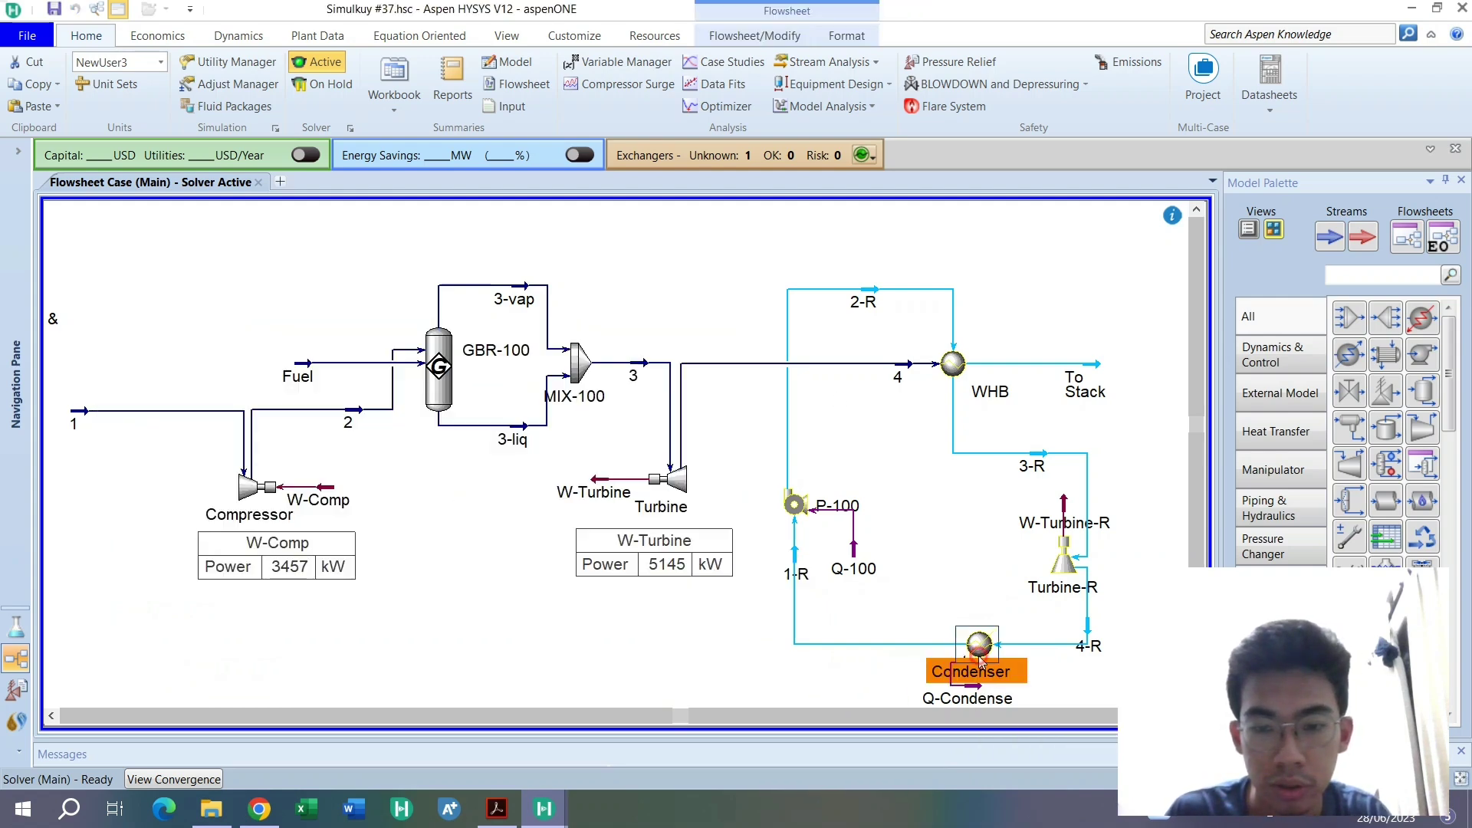
{"action": "left_click_drag", "start_coordinate": [427, 733], "coordinate": [699, 209]}
{"action": "left_click", "coordinate": [292, 292]}
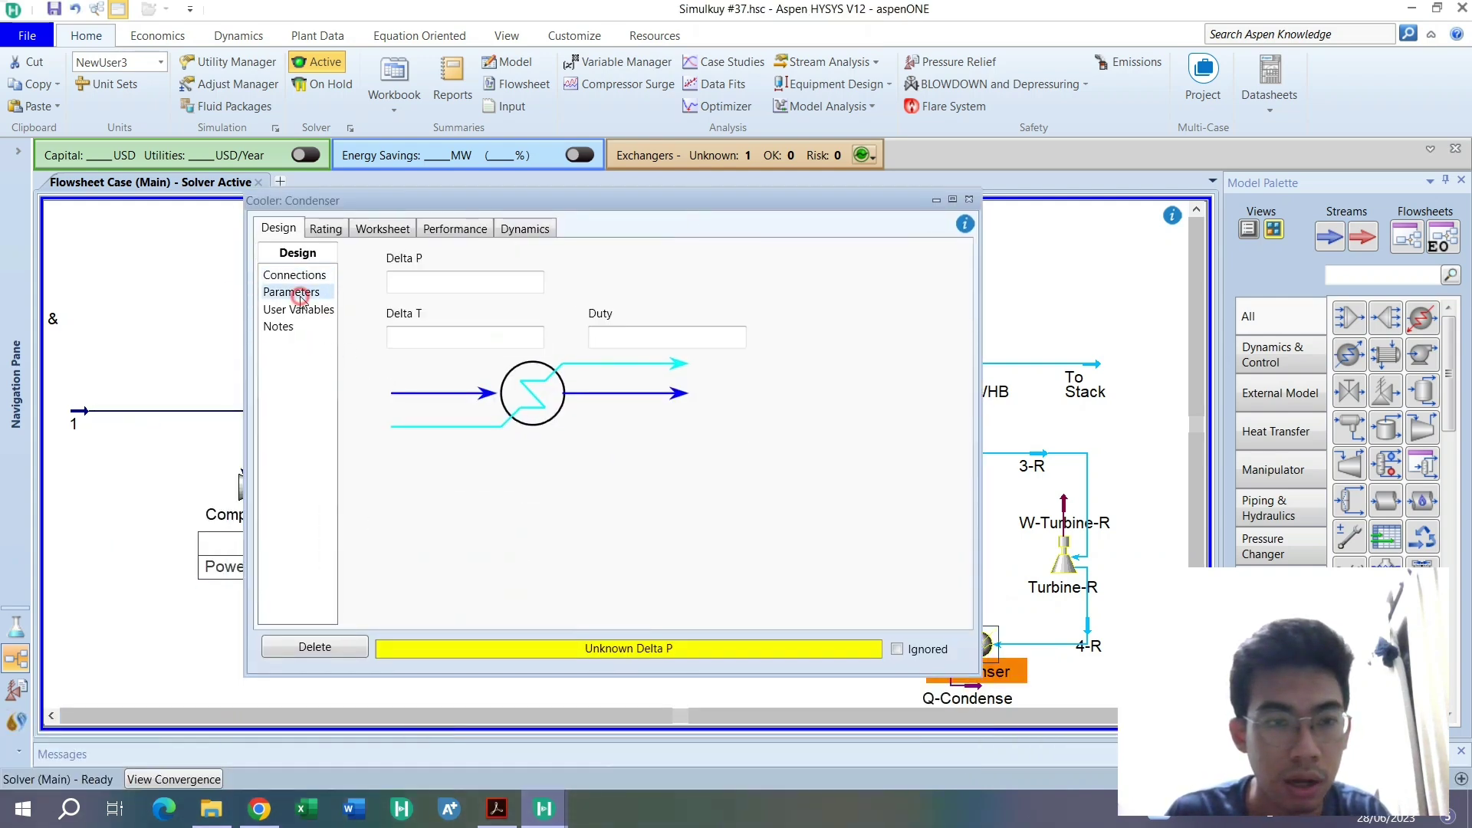
{"action": "left_click", "coordinate": [511, 285]}
{"action": "type", "text": "20"}
{"action": "key", "text": "Return"}
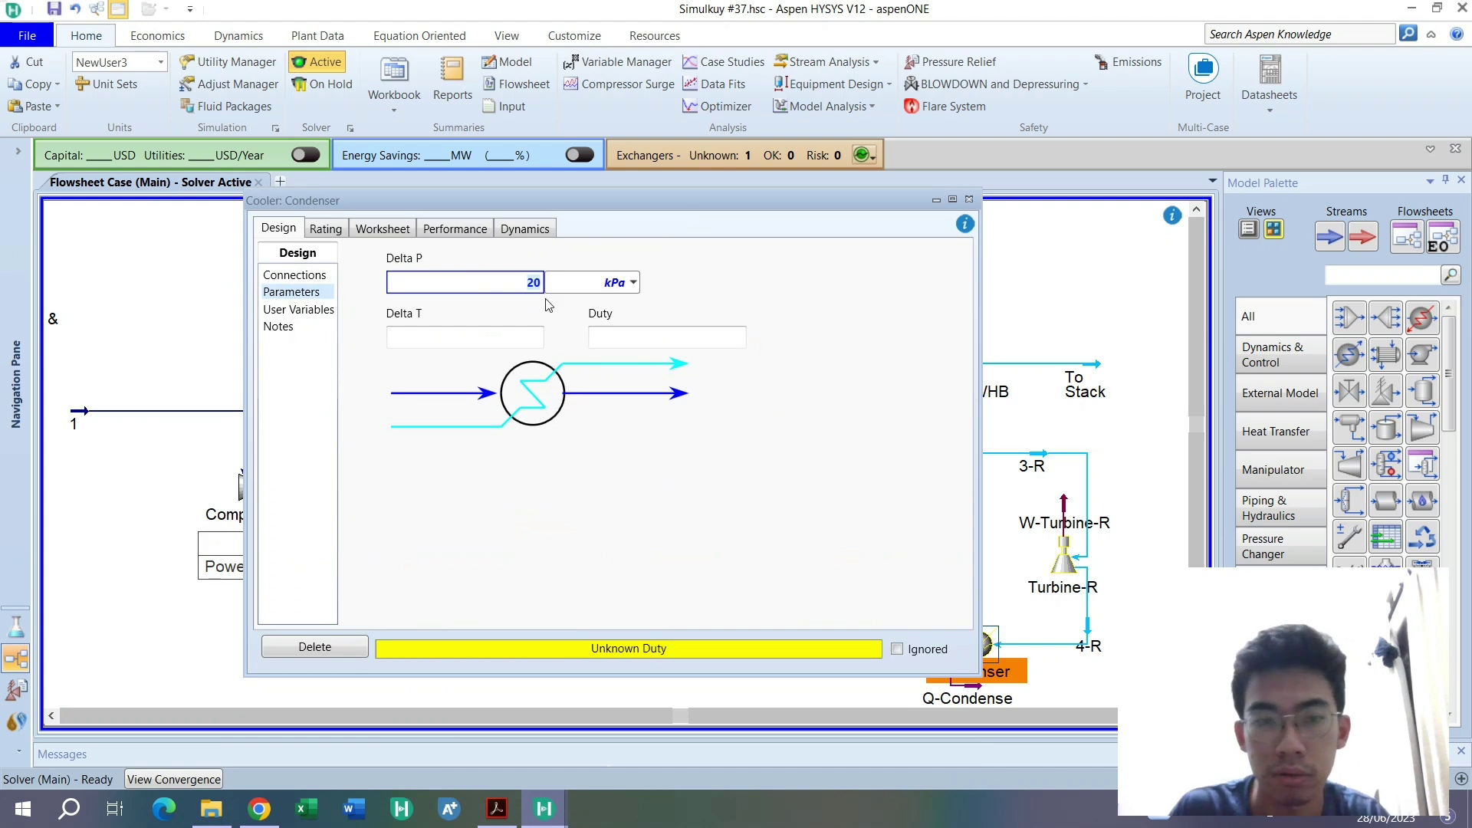
{"action": "left_click", "coordinate": [970, 201]}
Consult the boiler outlet stream 3's conditions in the Simulkuy #35 case and return to Simulkuy #37
{"action": "mouse_move", "coordinate": [1077, 571]}
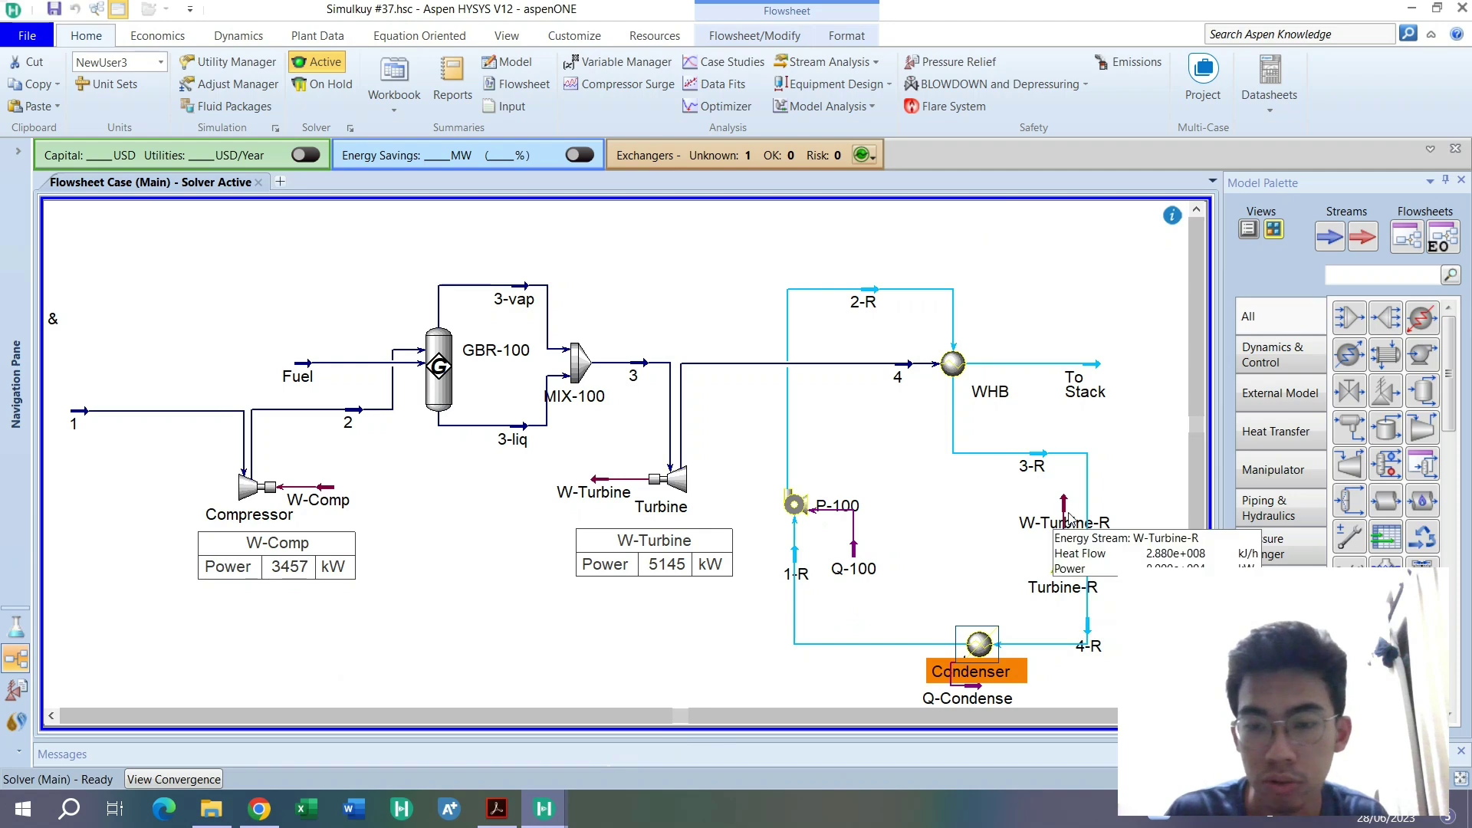
{"action": "mouse_move", "coordinate": [808, 518]}
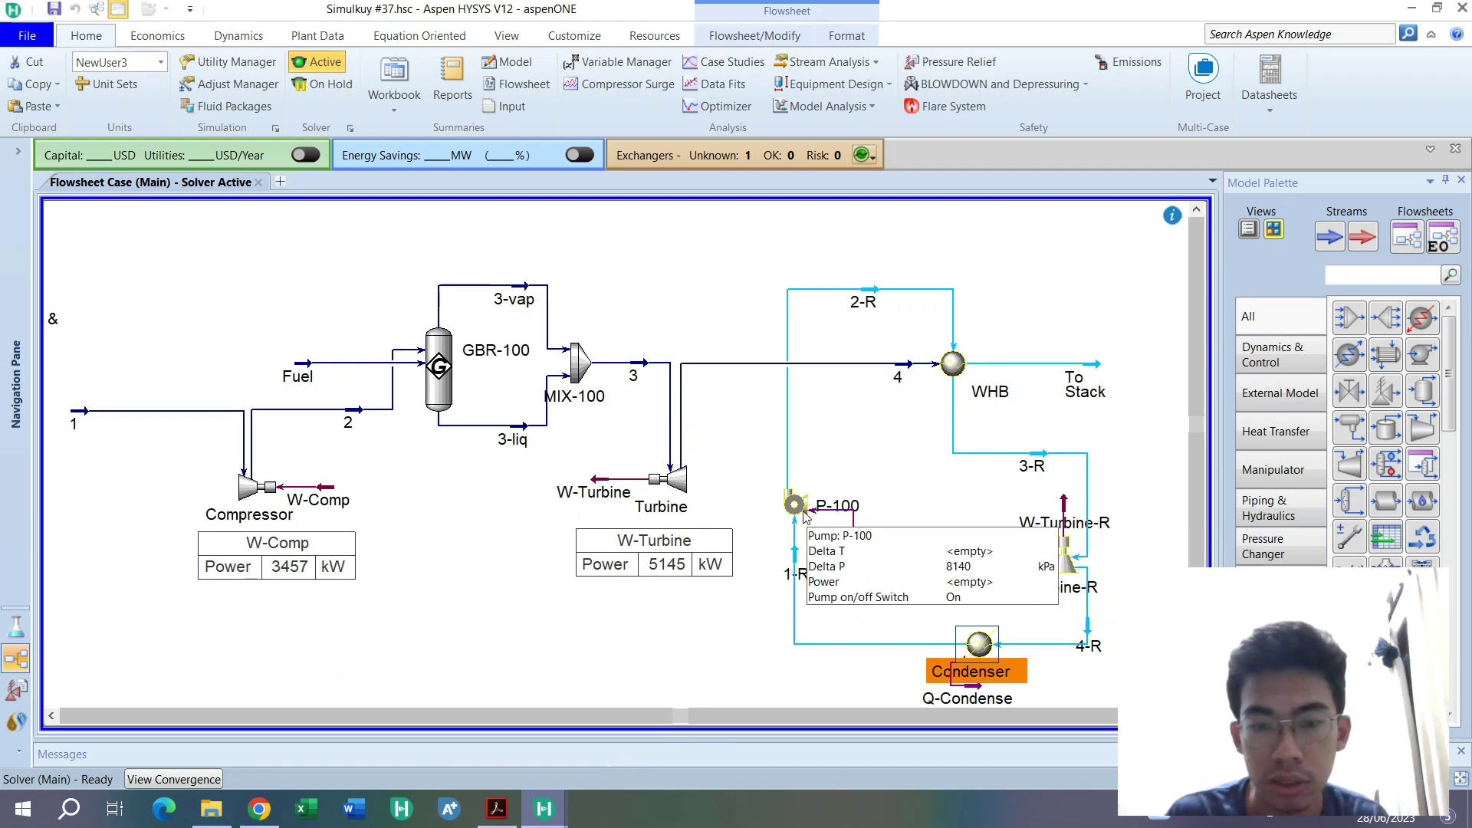
{"action": "left_click", "coordinate": [544, 809]}
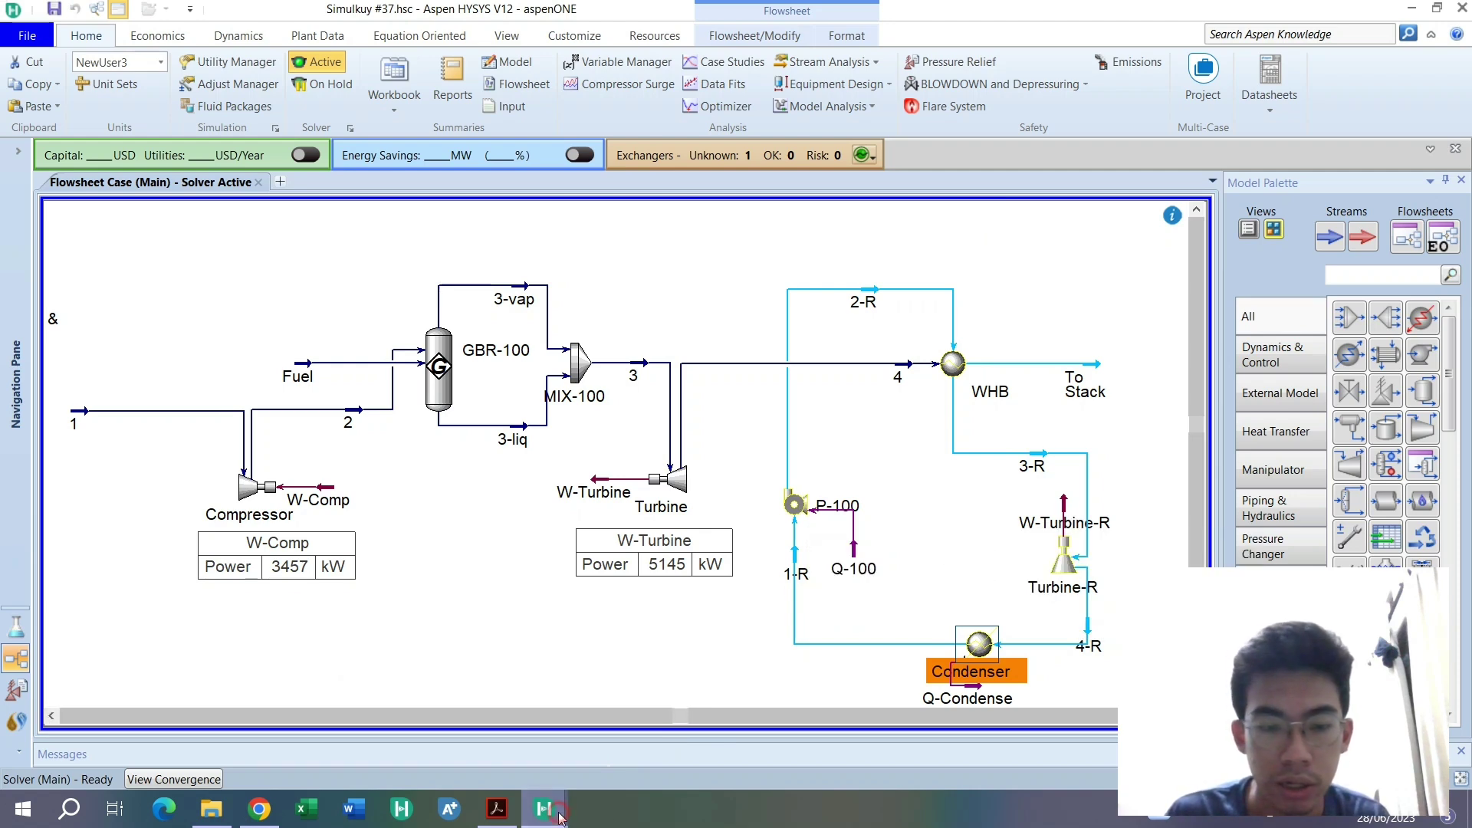
{"action": "left_click", "coordinate": [446, 716]}
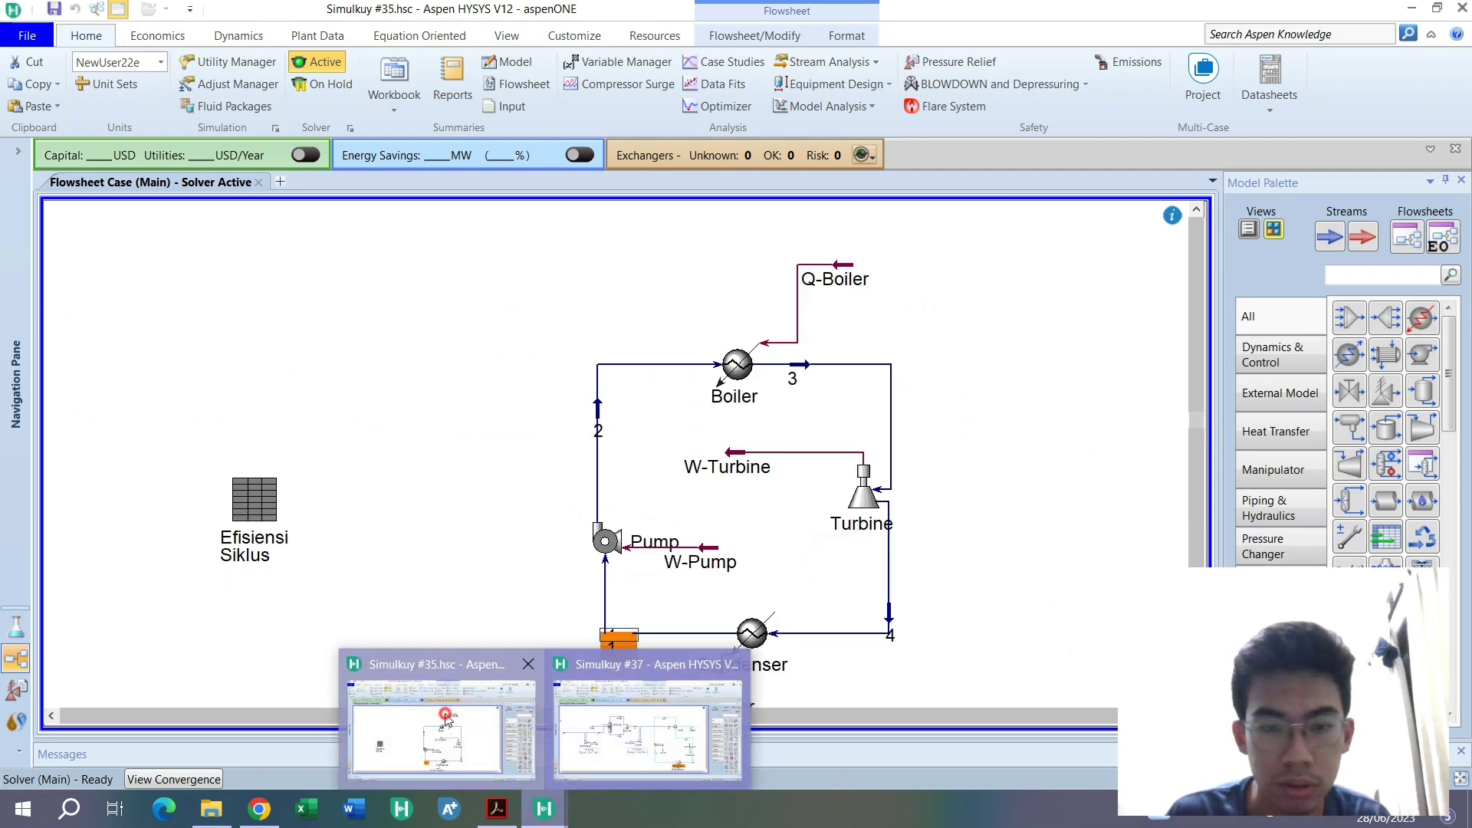
{"action": "double_click", "coordinate": [797, 376]}
{"action": "left_click_drag", "start_coordinate": [392, 713], "coordinate": [695, 294]}
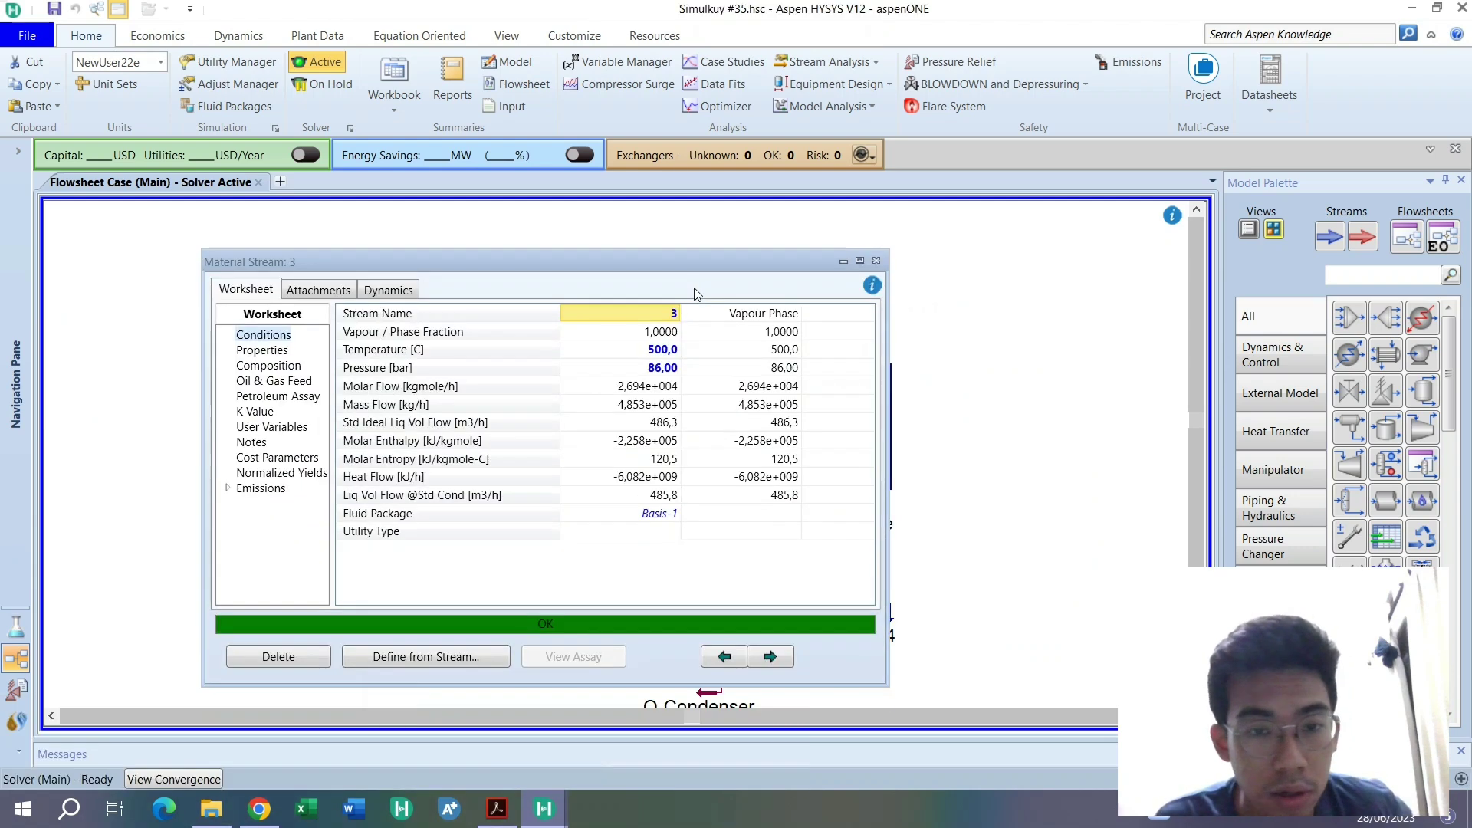
{"action": "left_click", "coordinate": [875, 261]}
{"action": "mouse_move", "coordinate": [543, 808]}
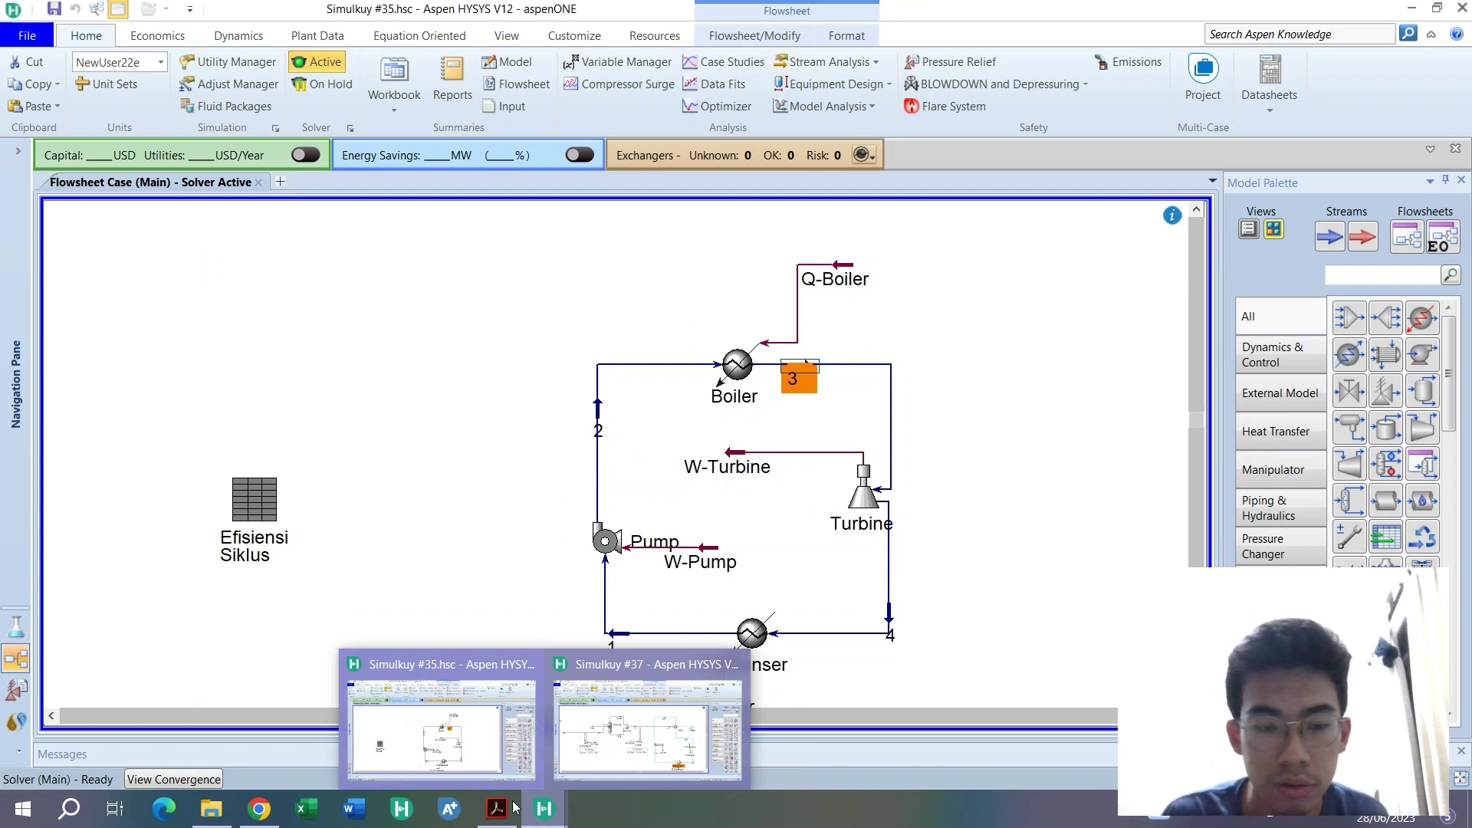
{"action": "left_click", "coordinate": [648, 737]}
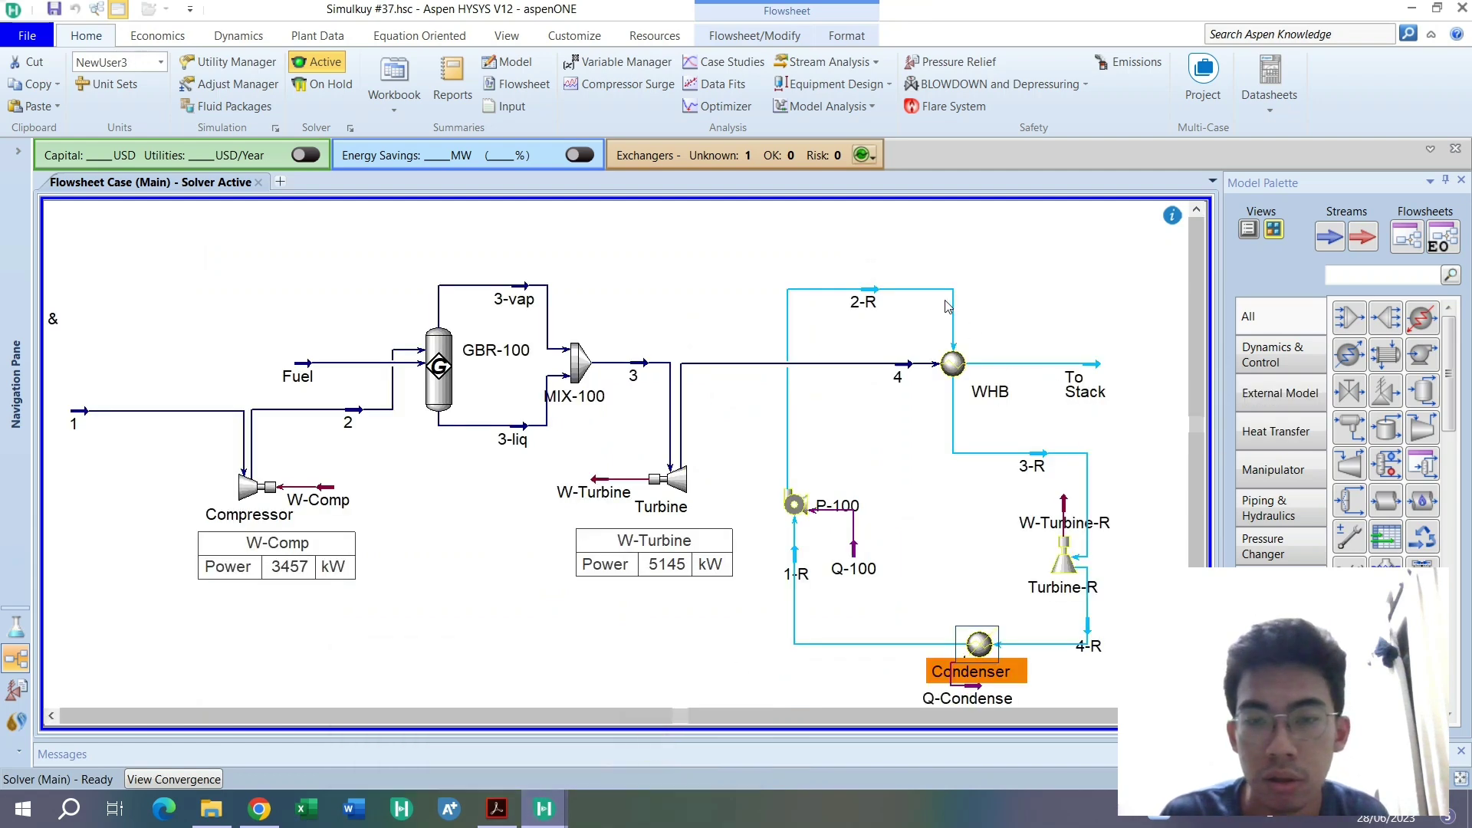
Check the stack limit in the problem statement PDF, set the To Stack stream's temperature to 115 °C and close its properties
{"action": "mouse_move", "coordinate": [878, 305]}
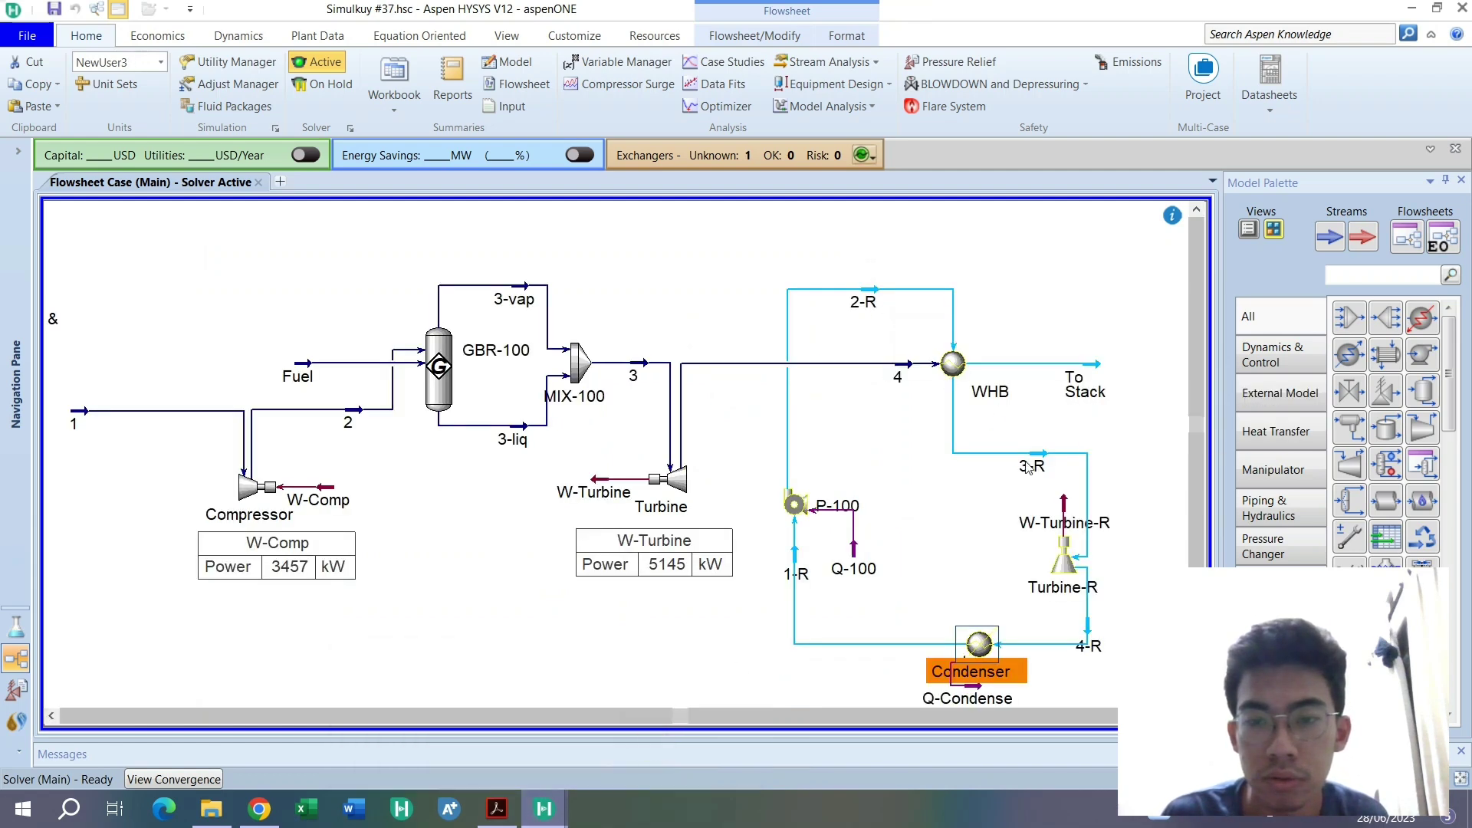
{"action": "mouse_move", "coordinate": [1032, 469]}
{"action": "left_click", "coordinate": [512, 809]}
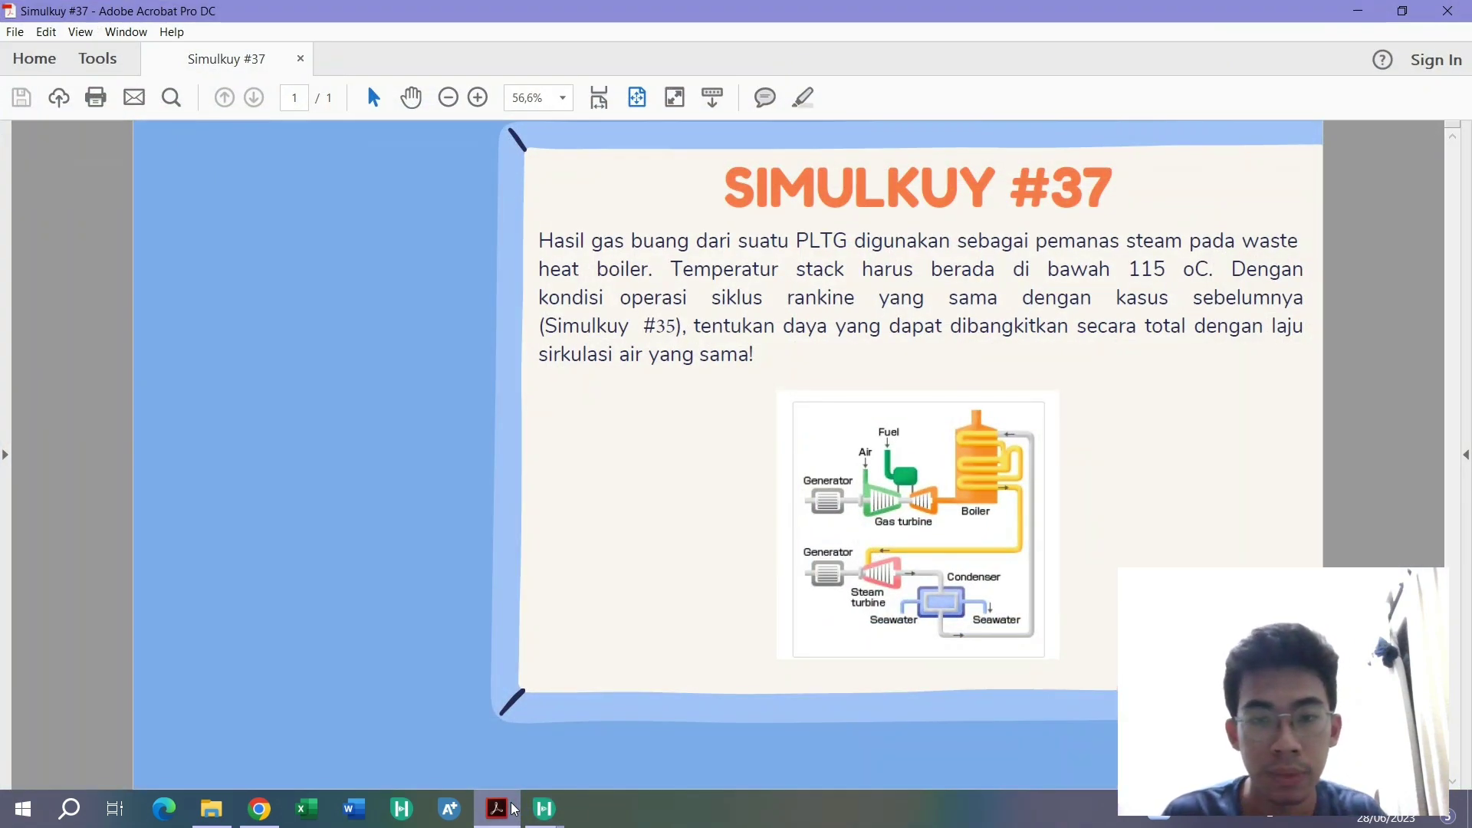
{"action": "left_click", "coordinate": [512, 809]}
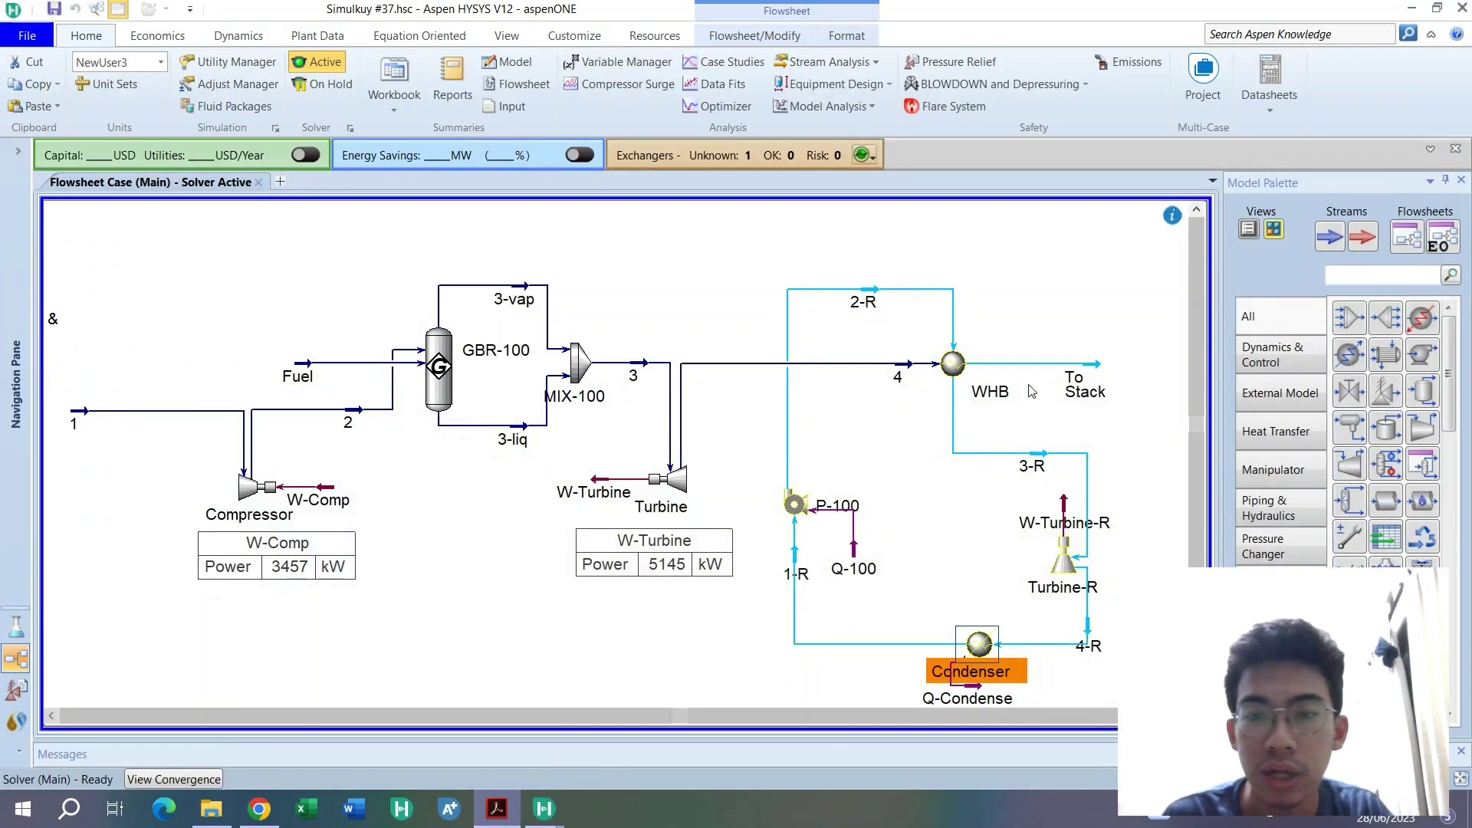
{"action": "double_click", "coordinate": [1088, 384]}
{"action": "left_click", "coordinate": [557, 509]}
{"action": "type", "text": "115"}
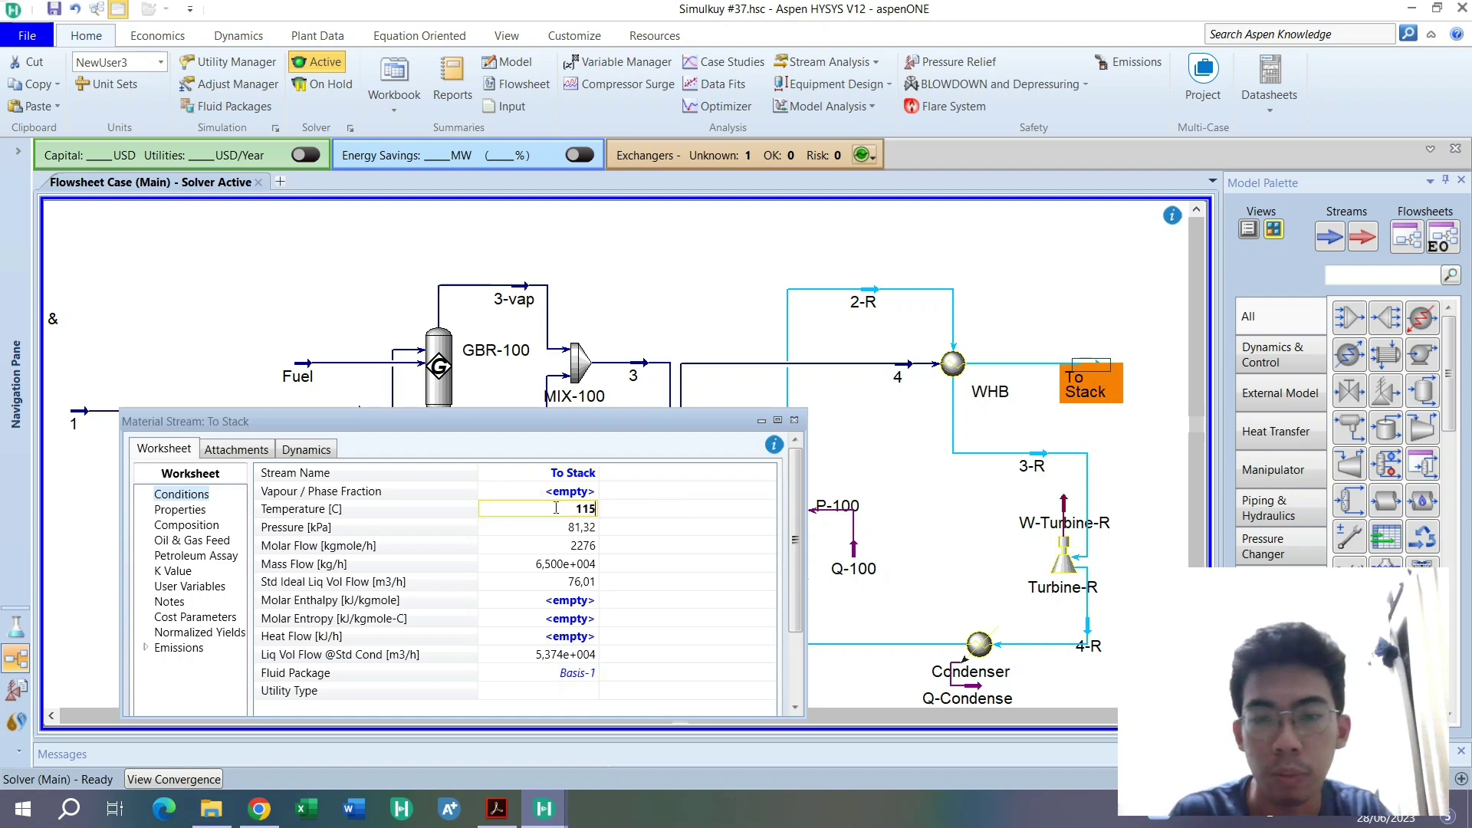
{"action": "key", "text": "Return"}
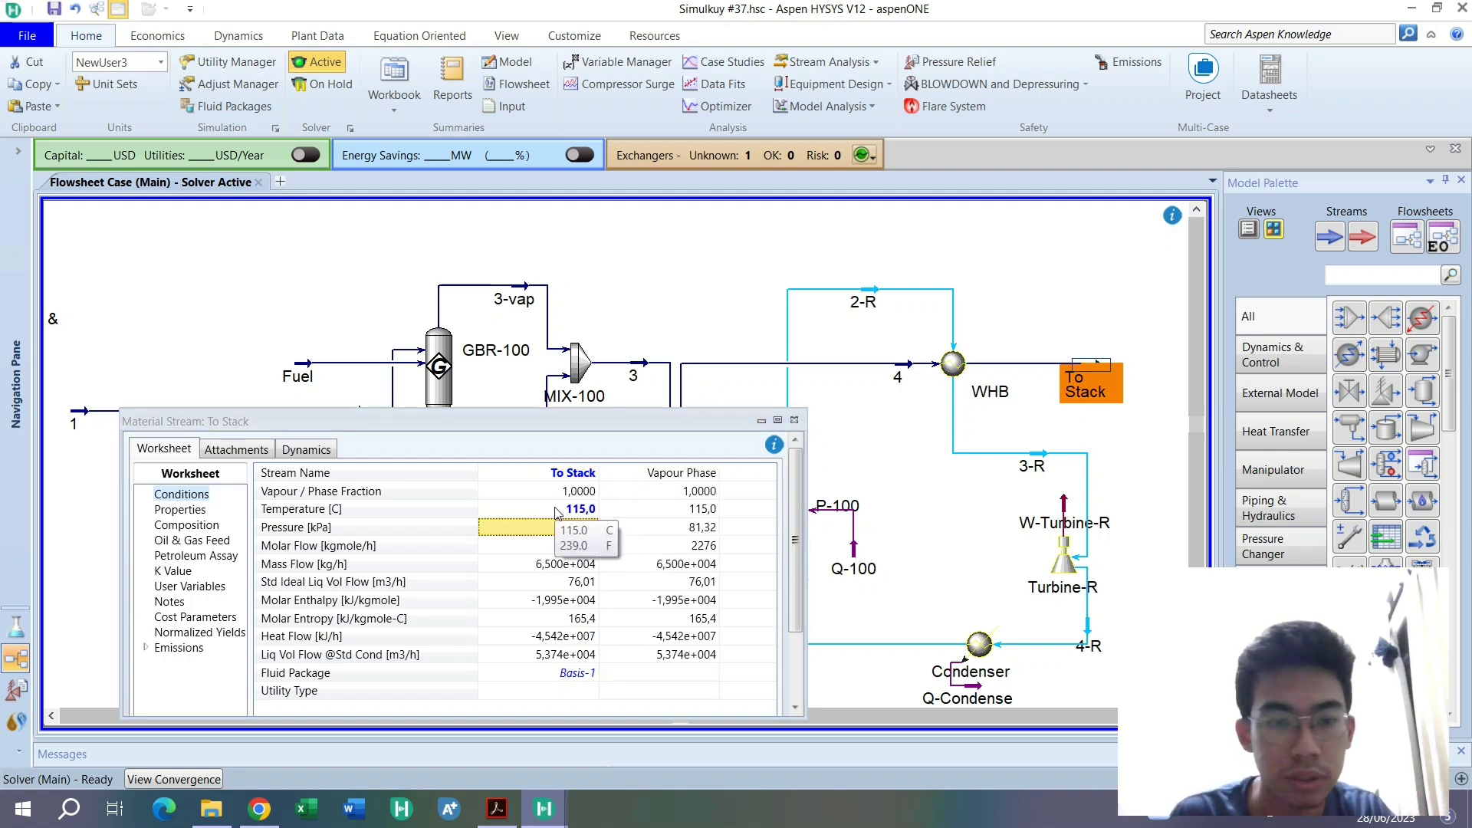
{"action": "left_click_drag", "start_coordinate": [498, 427], "coordinate": [544, 142]}
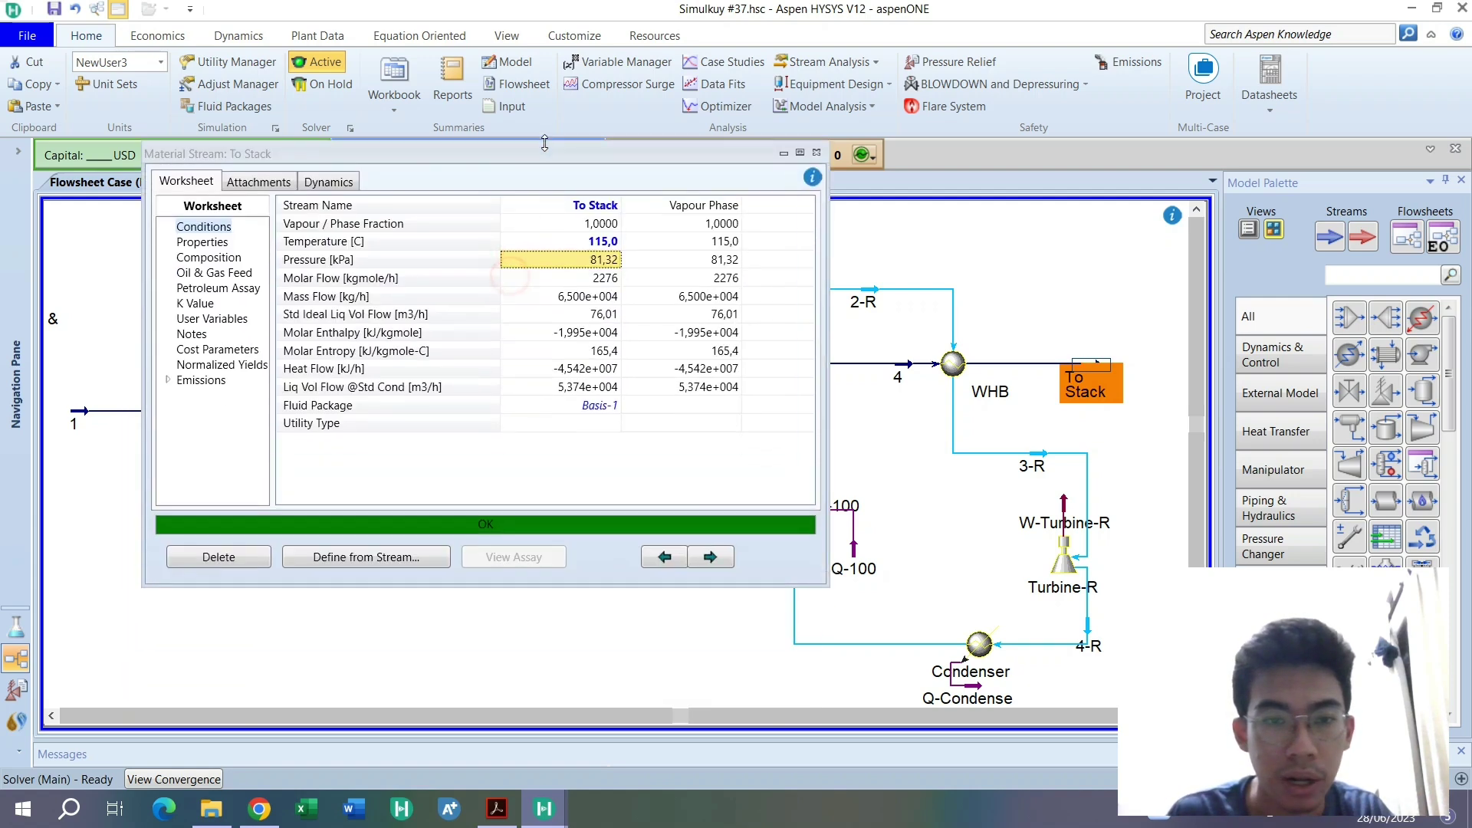
{"action": "left_click", "coordinate": [815, 154]}
Review the WHB heat exchanger's connections and close its properties
{"action": "double_click", "coordinate": [952, 364]}
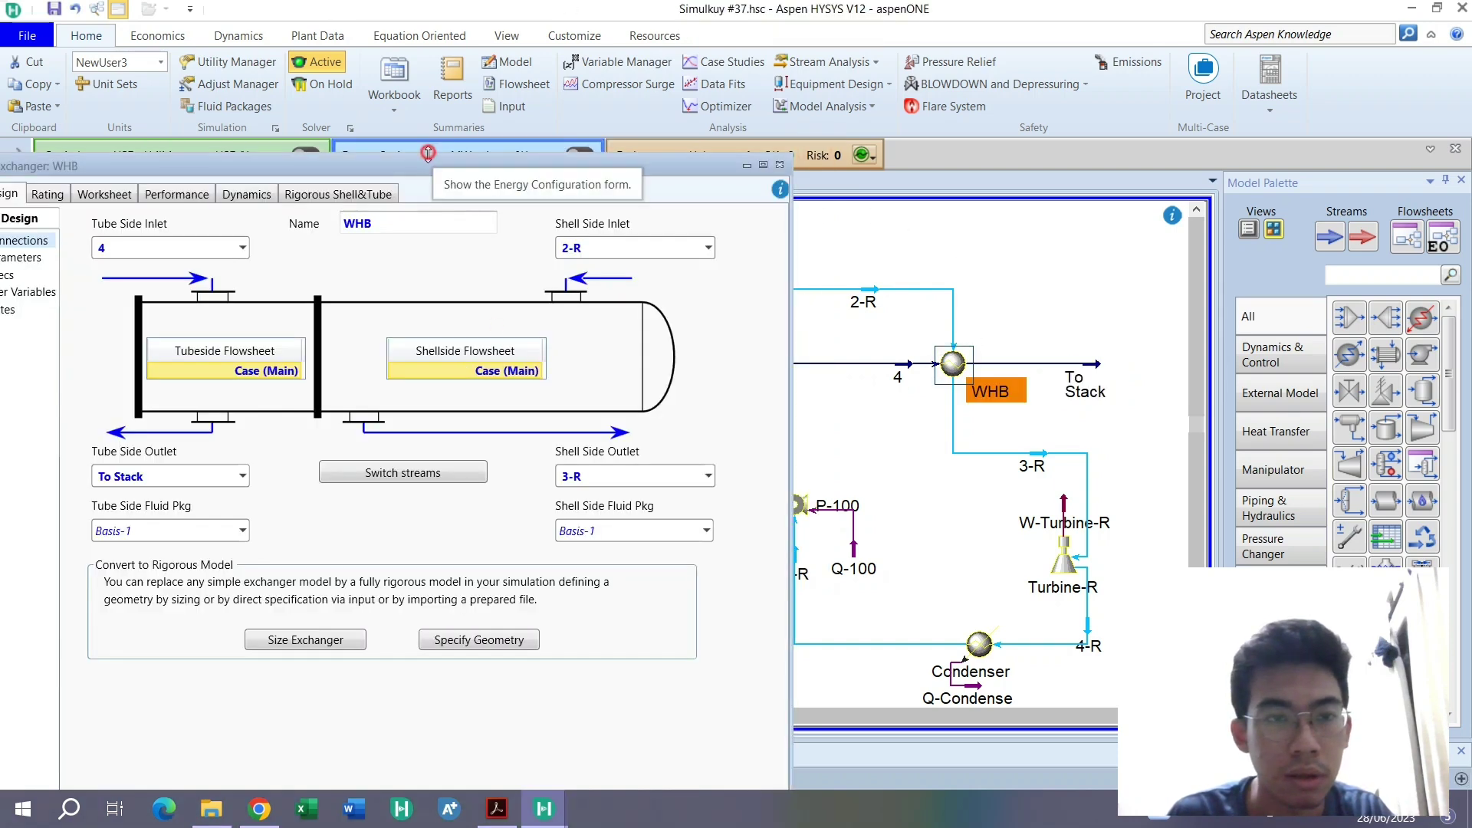
{"action": "left_click_drag", "start_coordinate": [431, 162], "coordinate": [471, 81]}
{"action": "left_click", "coordinate": [815, 86]}
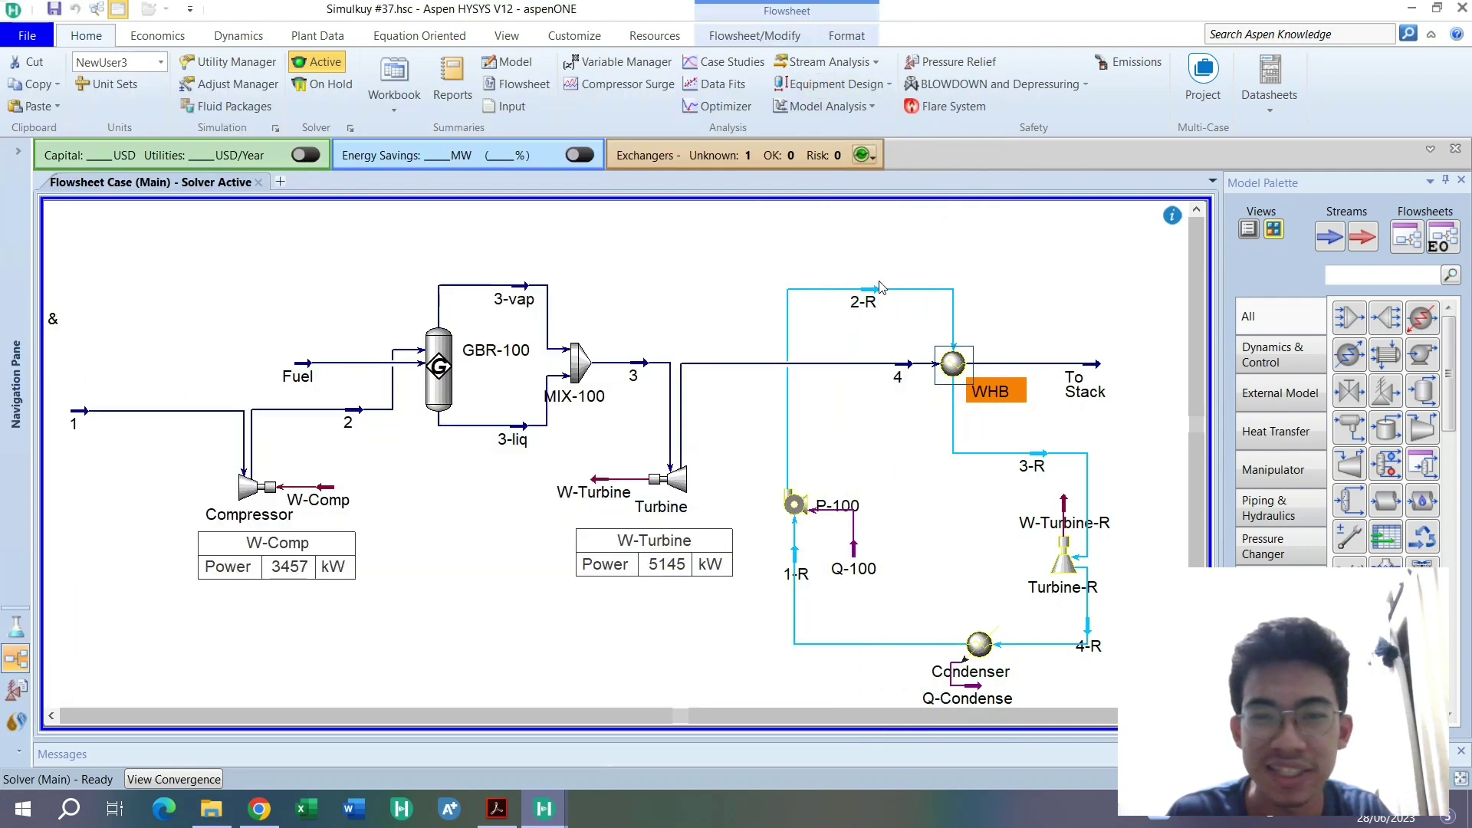
Set stream 2-R's H2O mole fraction to 1, close the consistency report and stream properties, and reactivate the solver
{"action": "double_click", "coordinate": [862, 301]}
{"action": "left_click", "coordinate": [253, 298]}
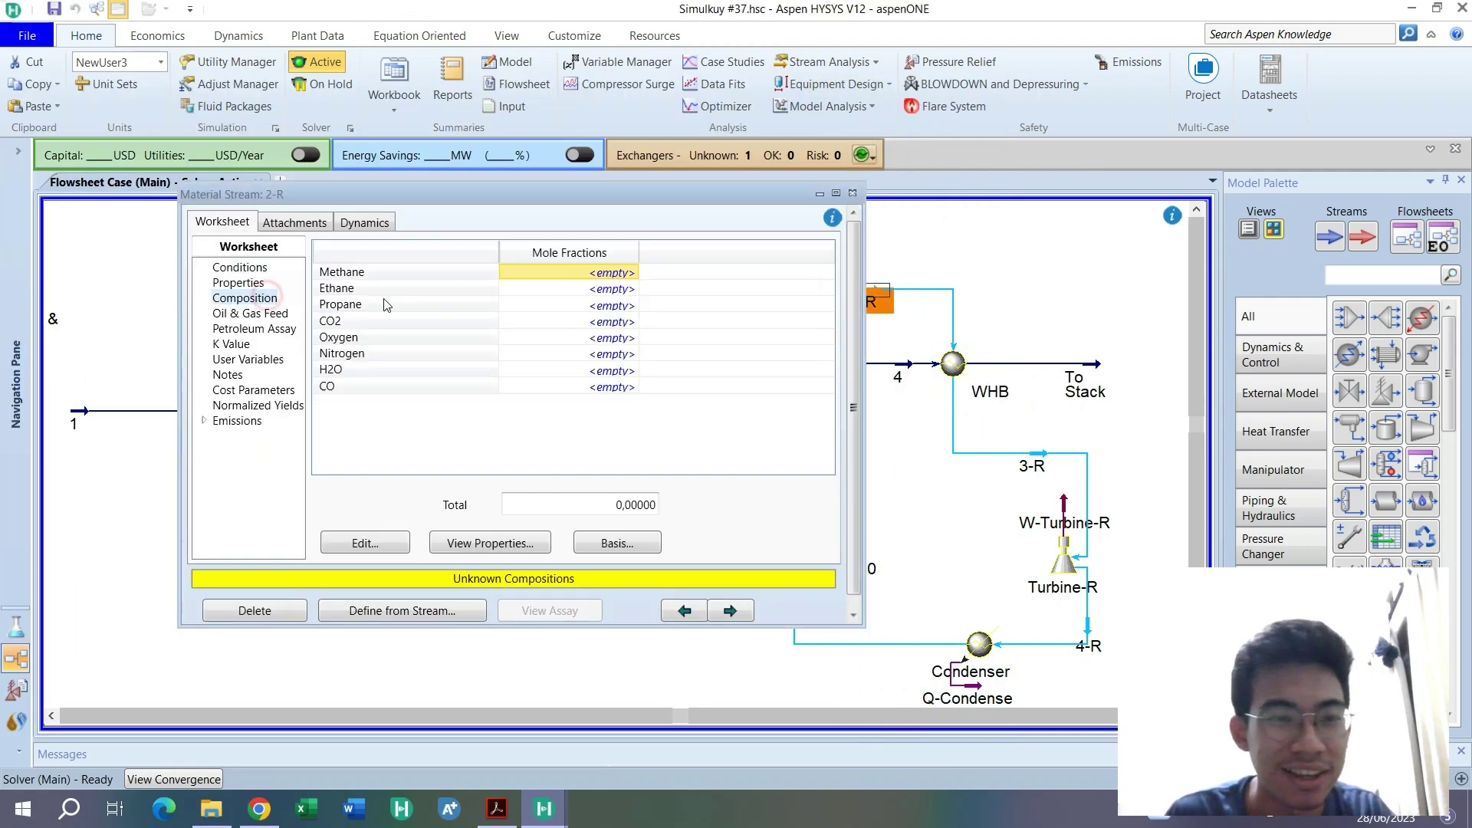
{"action": "left_click", "coordinate": [586, 374]}
{"action": "type", "text": "1"}
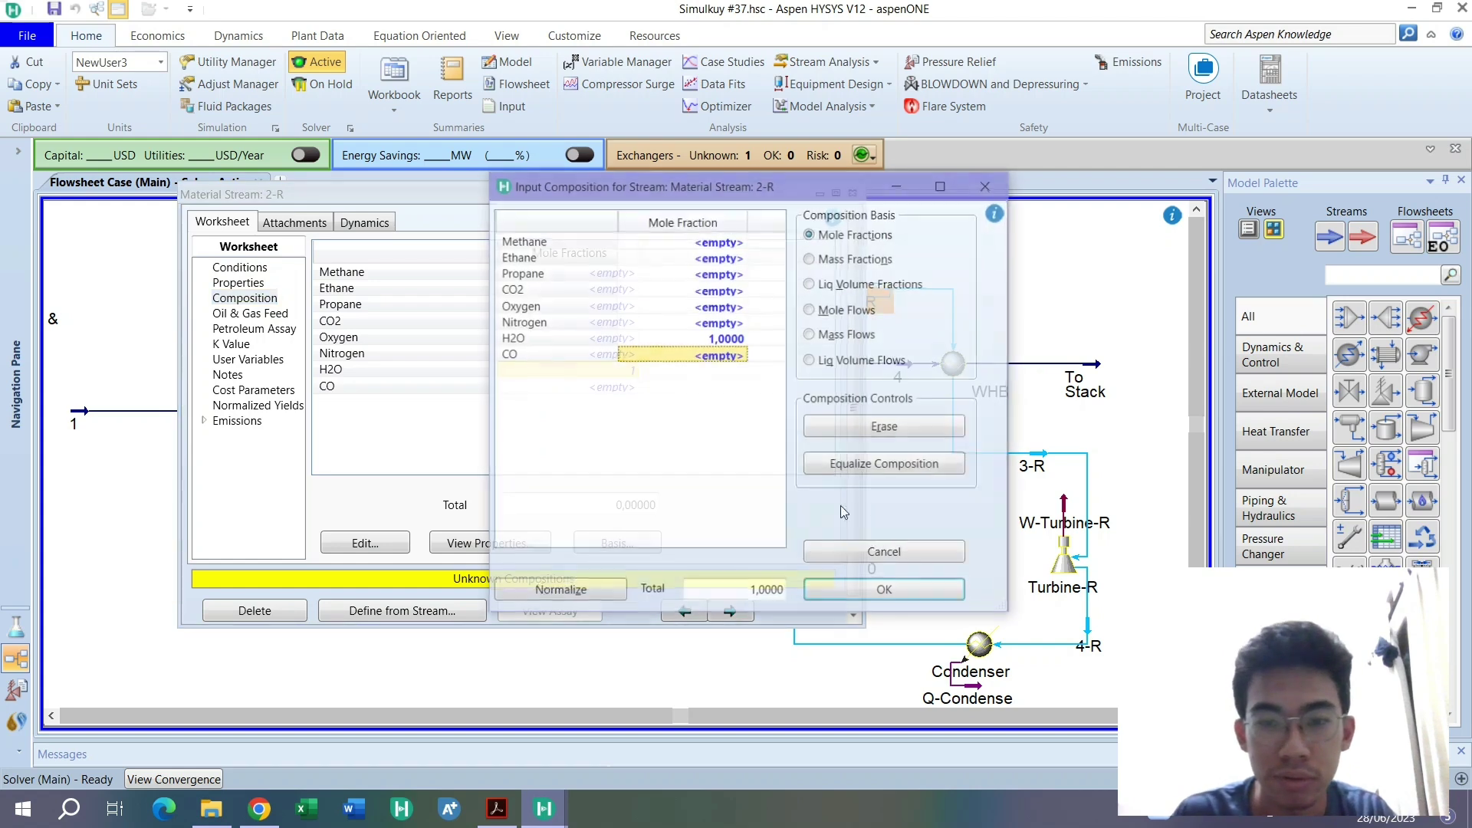
{"action": "left_click", "coordinate": [912, 592]}
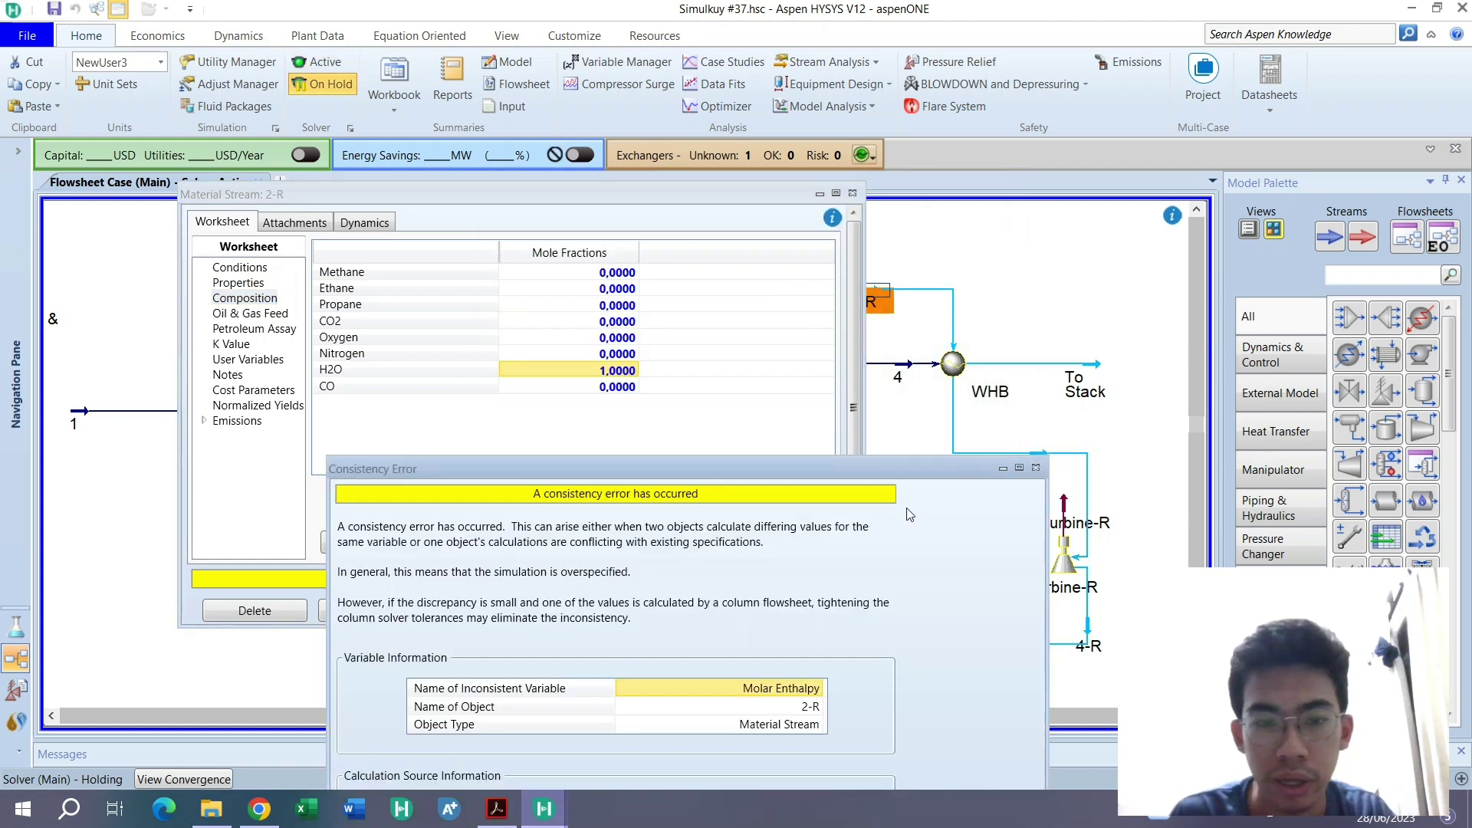
{"action": "left_click_drag", "start_coordinate": [770, 461], "coordinate": [696, 176]}
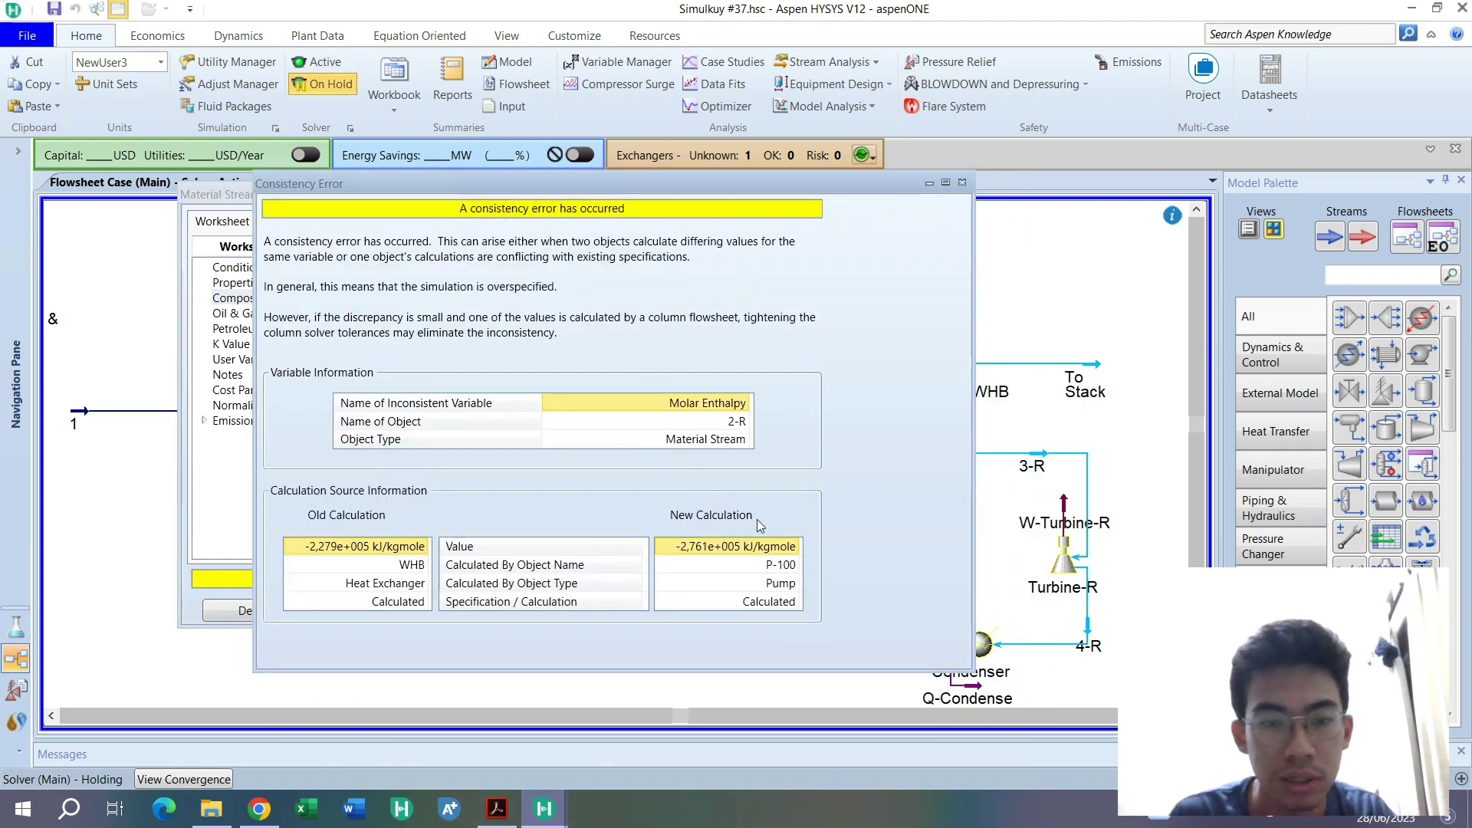
{"action": "left_click", "coordinate": [961, 183]}
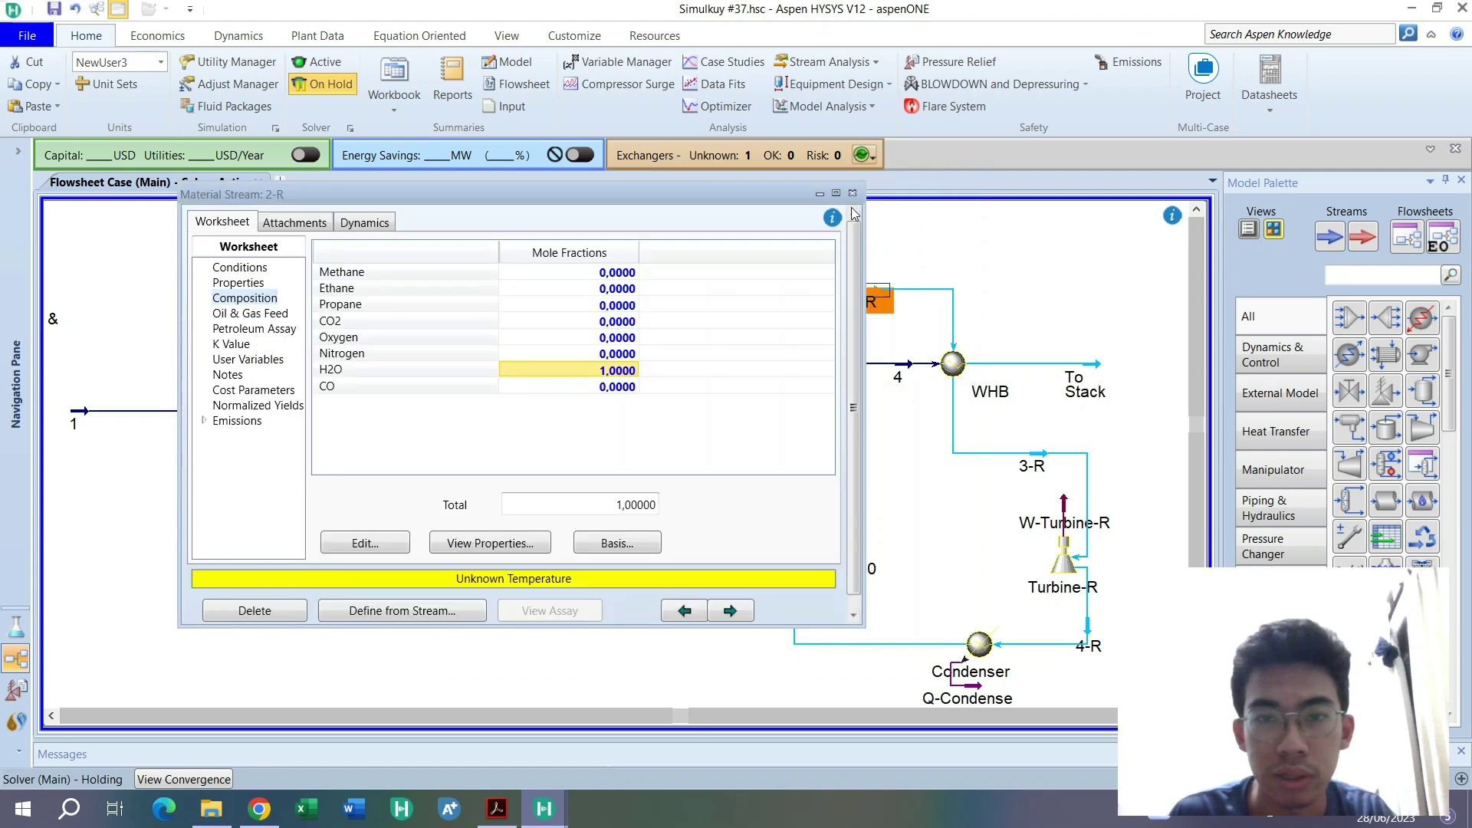
{"action": "left_click", "coordinate": [852, 193]}
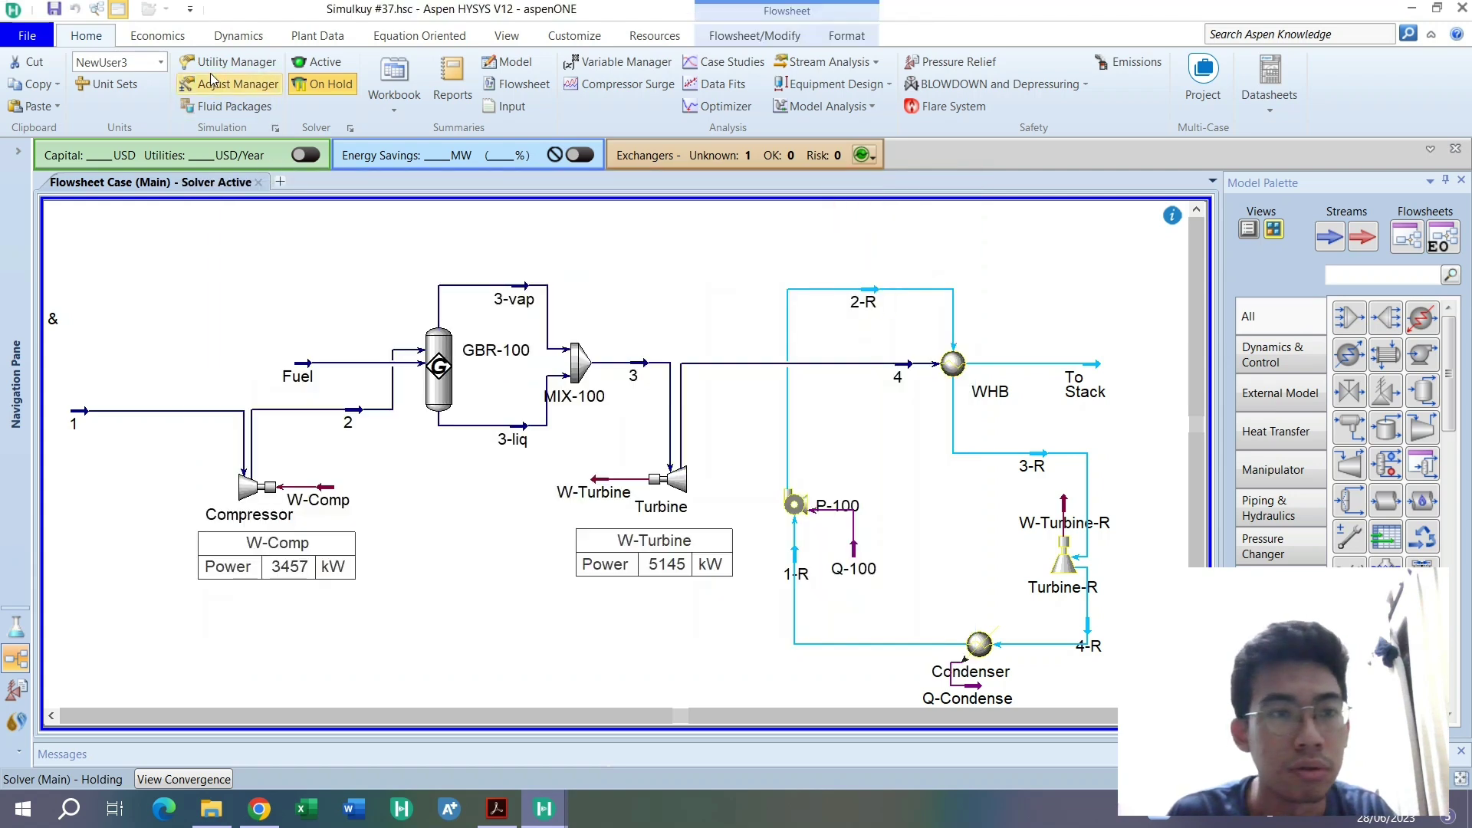
{"action": "left_click", "coordinate": [303, 64]}
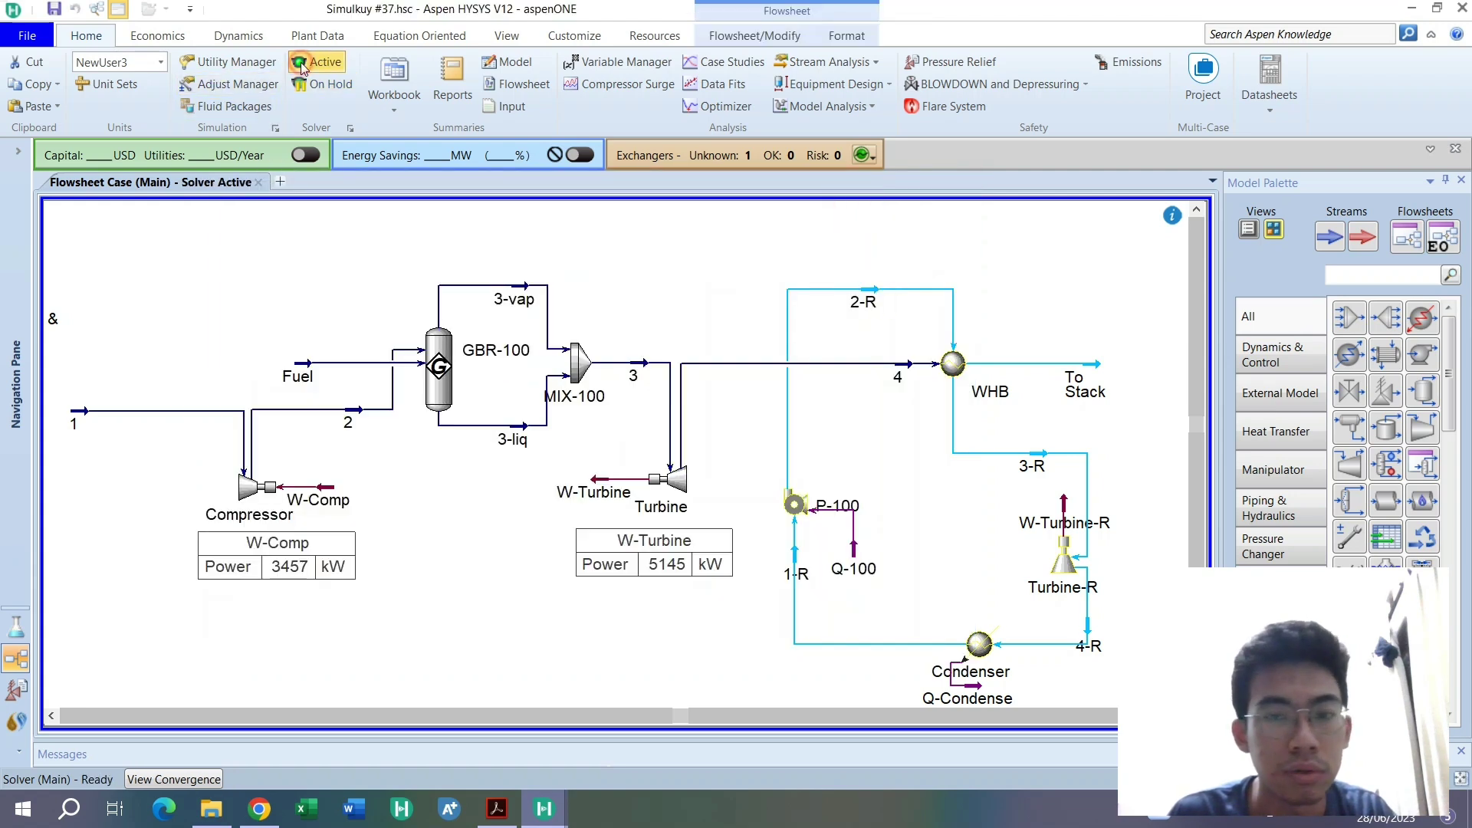
Try shell type F in the WHB's design parameters, dismissing the consistency report and reactivating the solver
{"action": "double_click", "coordinate": [951, 365]}
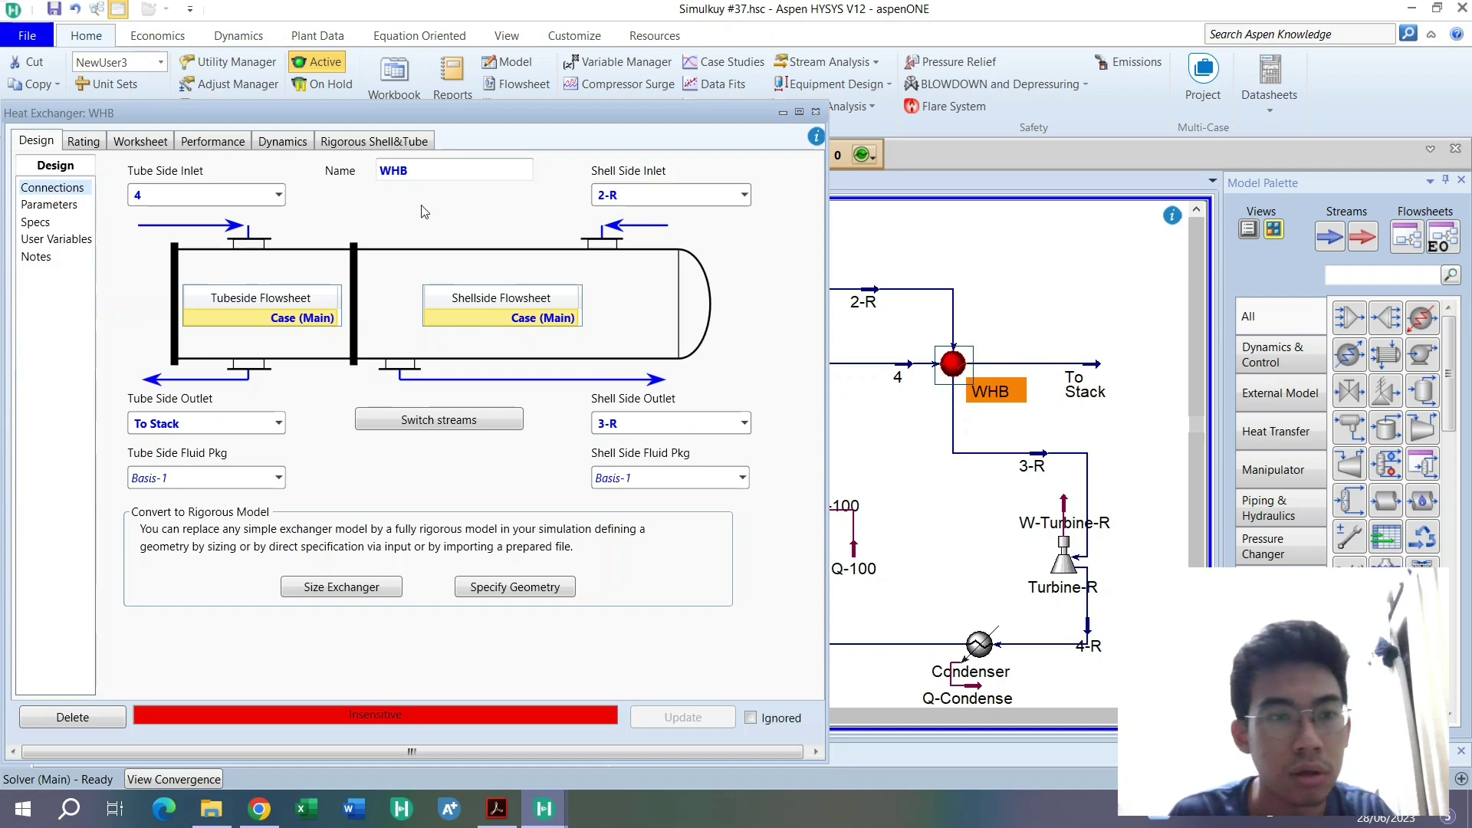
{"action": "left_click", "coordinate": [55, 205]}
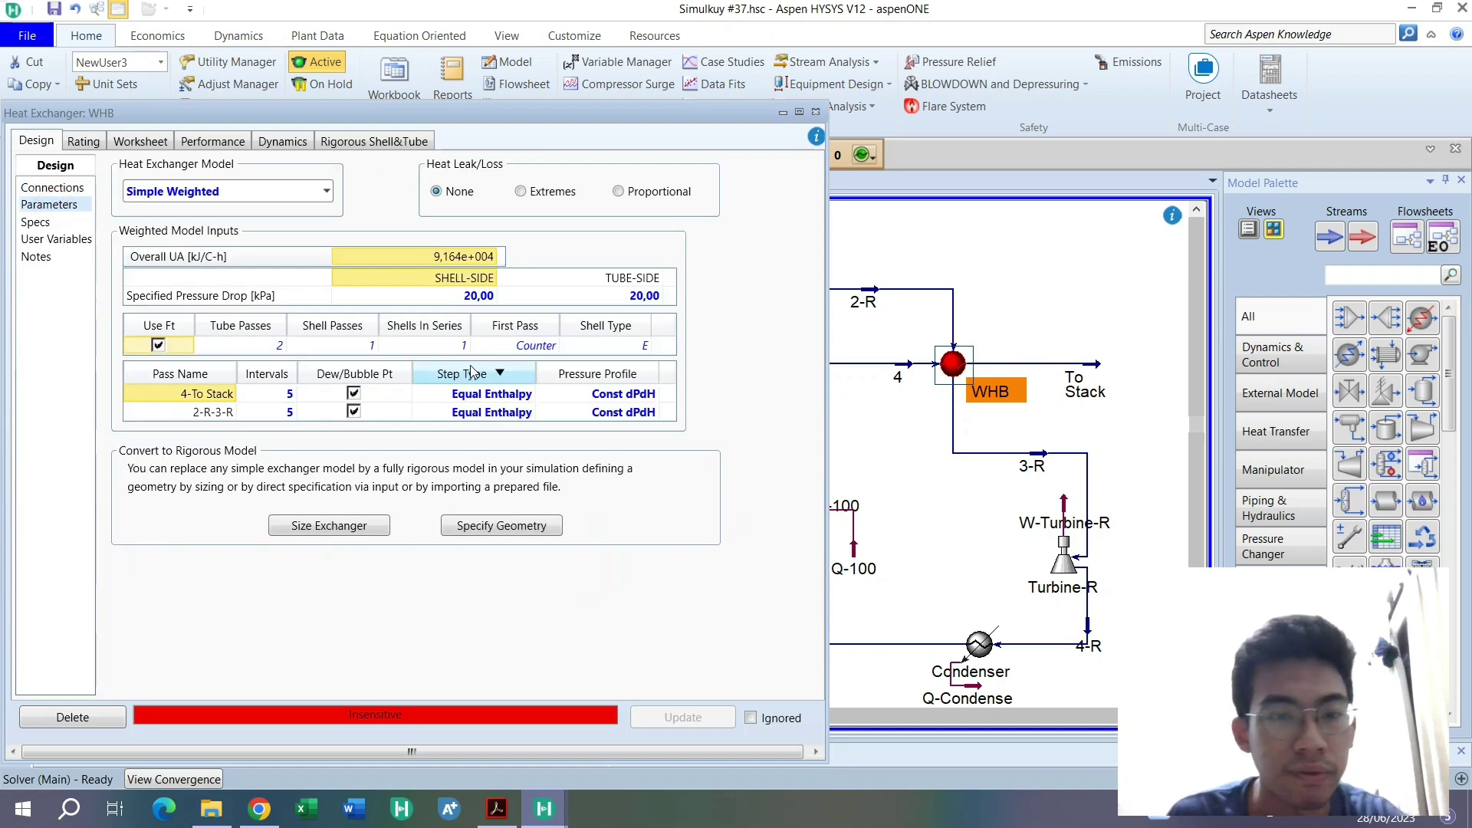
{"action": "left_click", "coordinate": [646, 346]}
{"action": "left_click", "coordinate": [624, 389]}
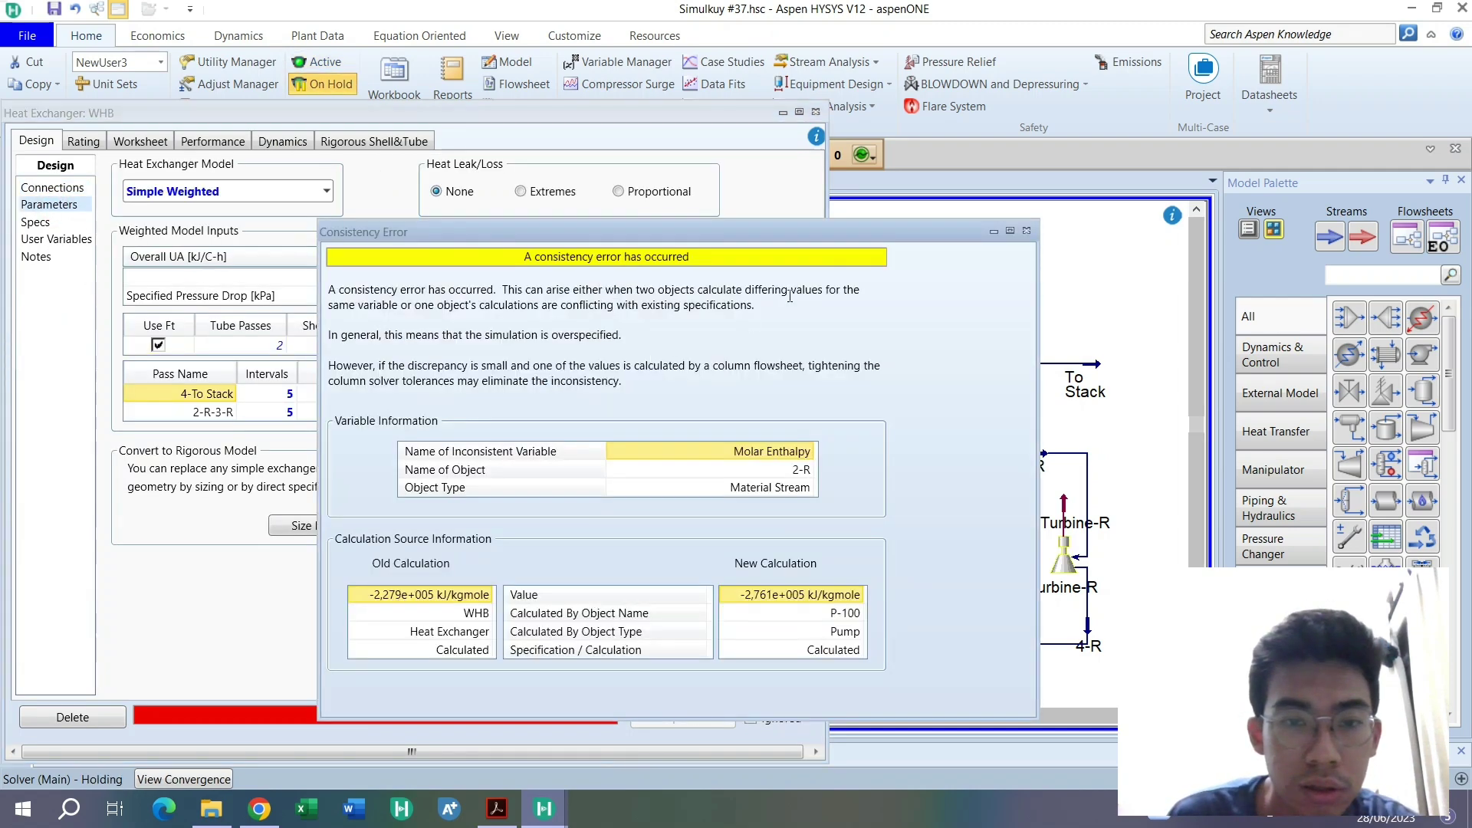
{"action": "left_click", "coordinate": [1025, 232]}
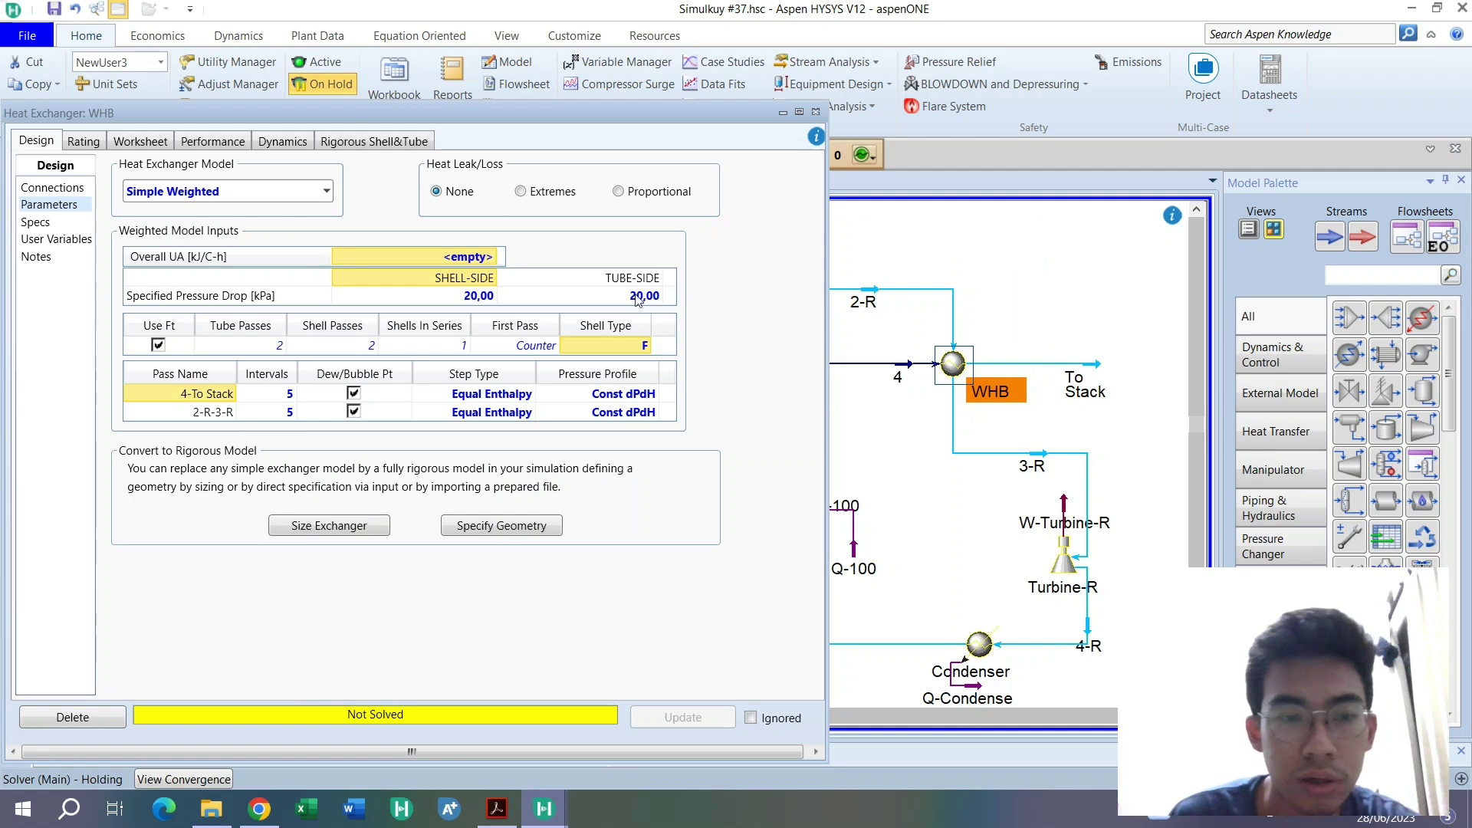
{"action": "left_click", "coordinate": [297, 66]}
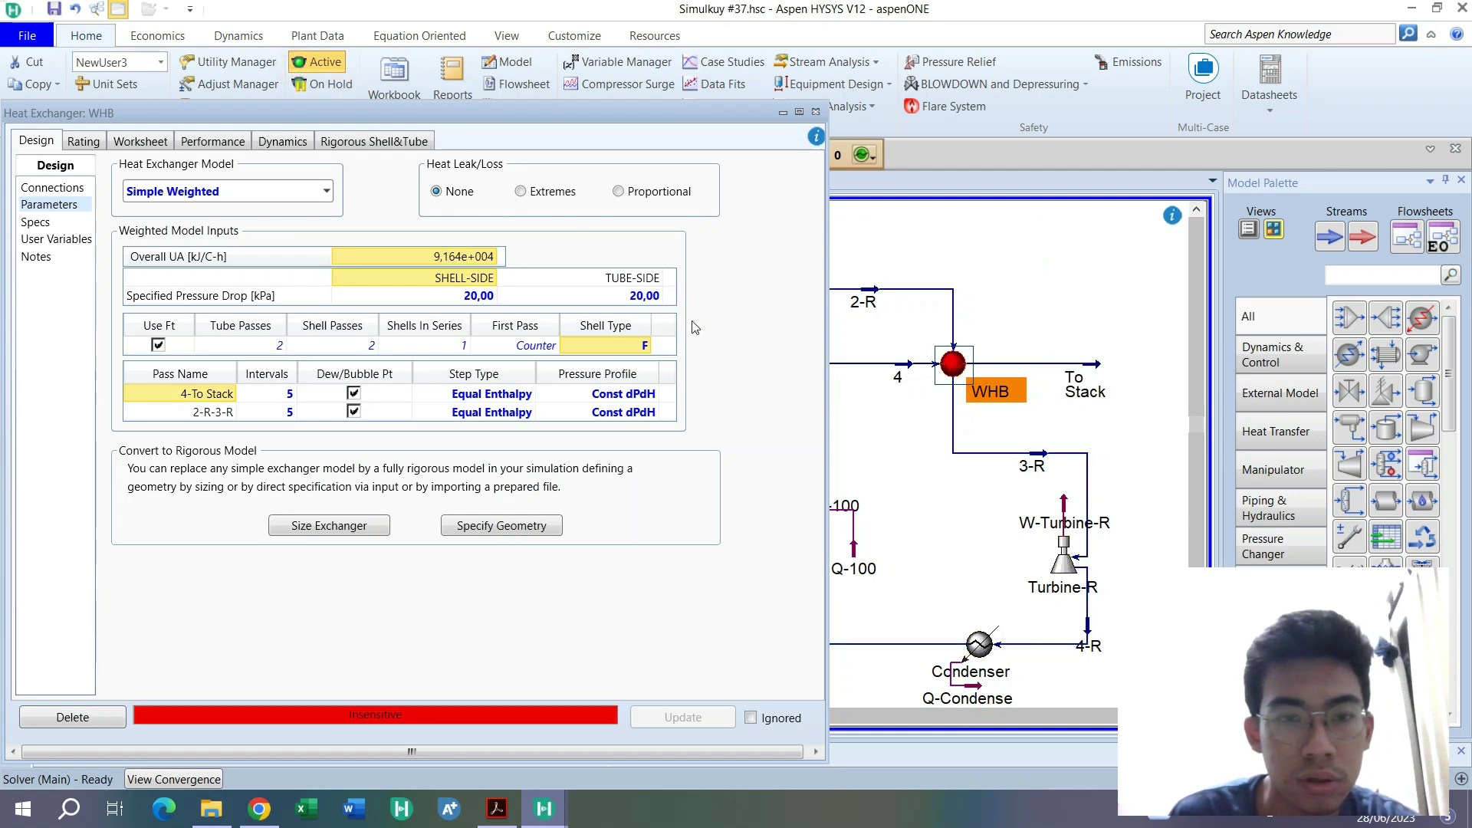
Return the WHB's shell type to E, reactivate the solver and close the exchanger's properties
{"action": "left_click", "coordinate": [646, 347]}
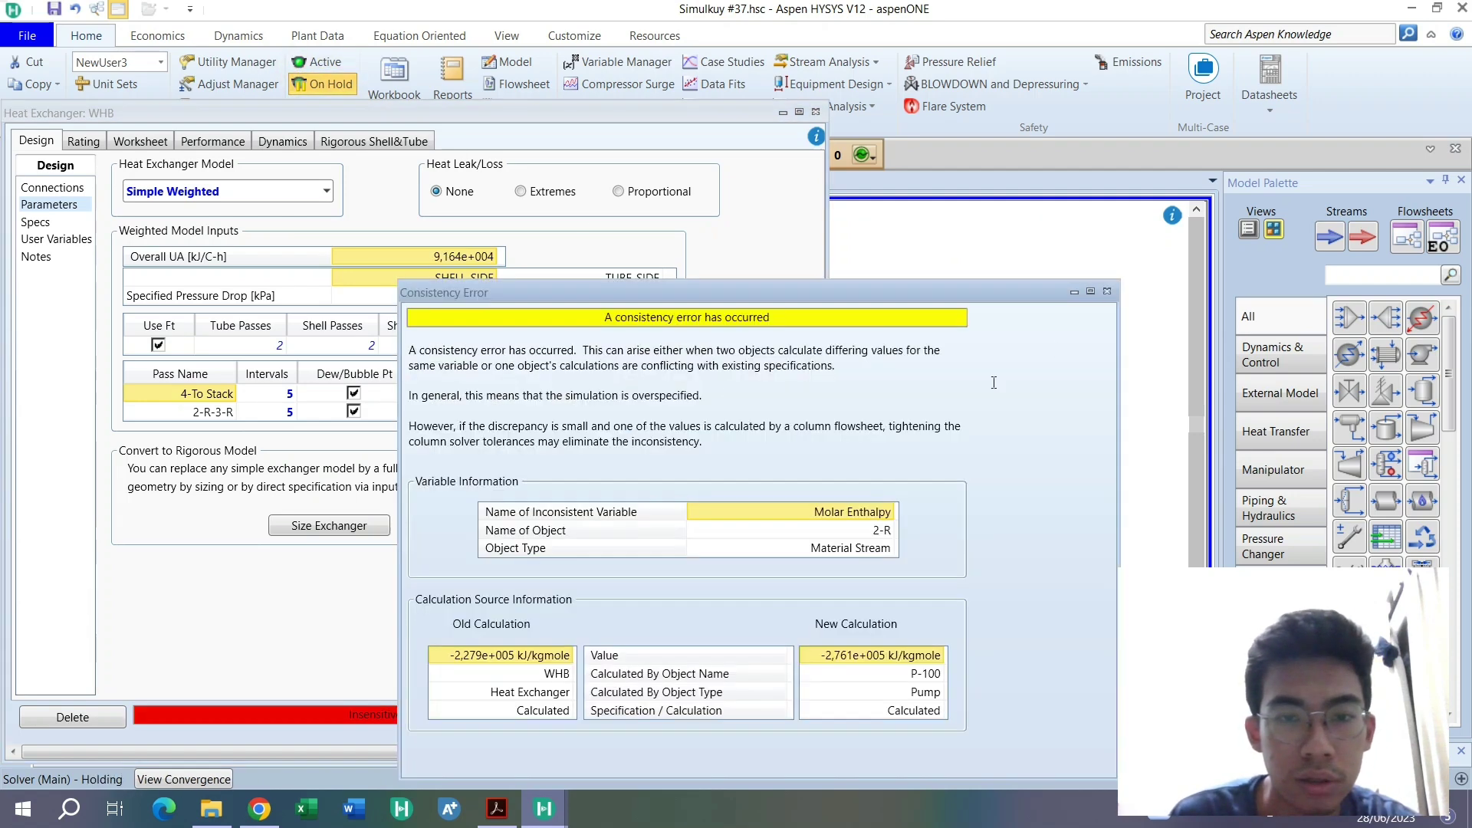
{"action": "left_click", "coordinate": [1106, 292]}
{"action": "left_click", "coordinate": [320, 62]}
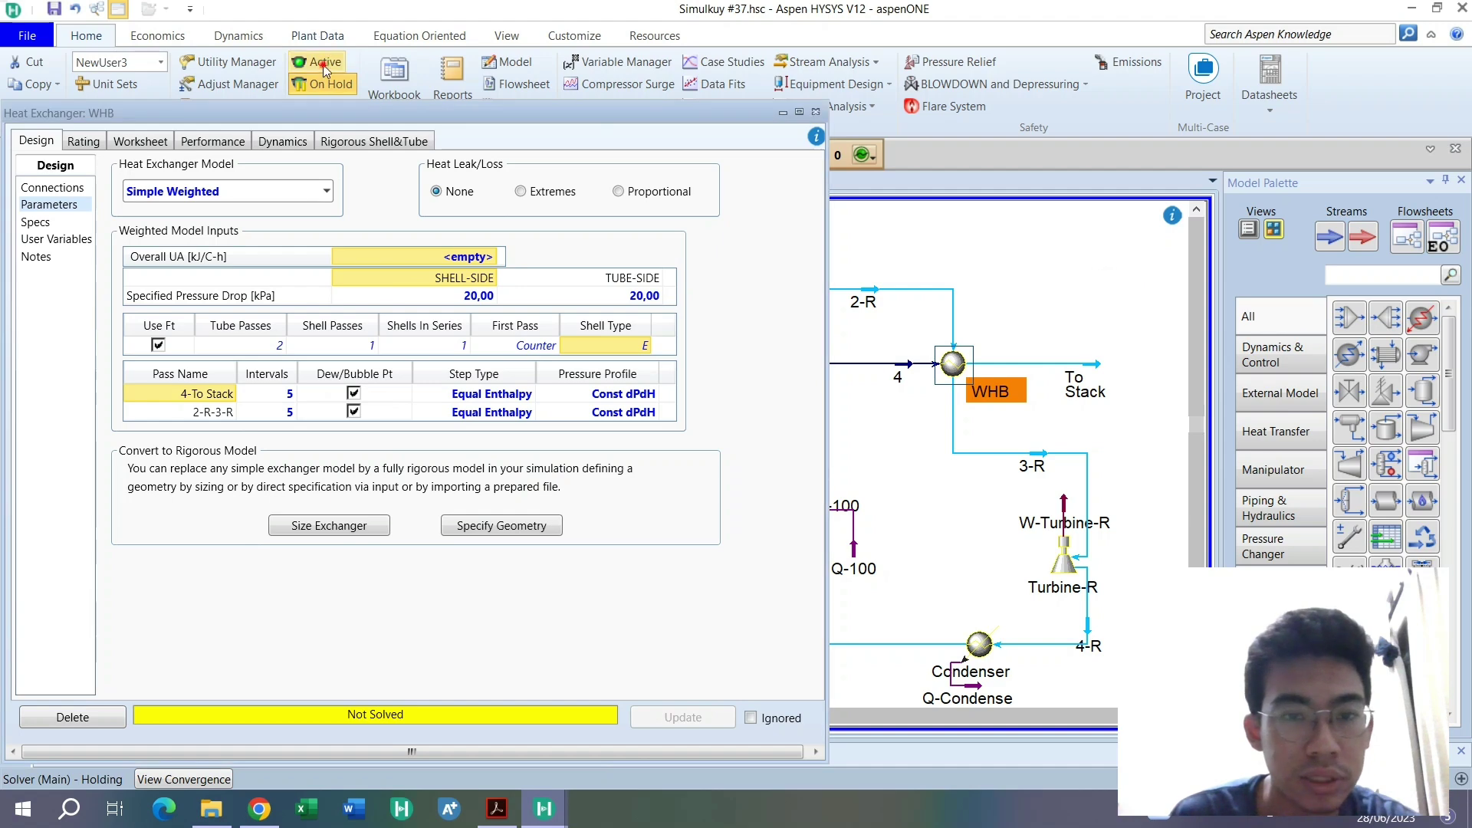
{"action": "left_click", "coordinate": [815, 112]}
Consult stream 3's mass flow in the Simulkuy #35 case and return to Simulkuy #37
{"action": "mouse_move", "coordinate": [543, 808]}
{"action": "left_click", "coordinate": [444, 720]}
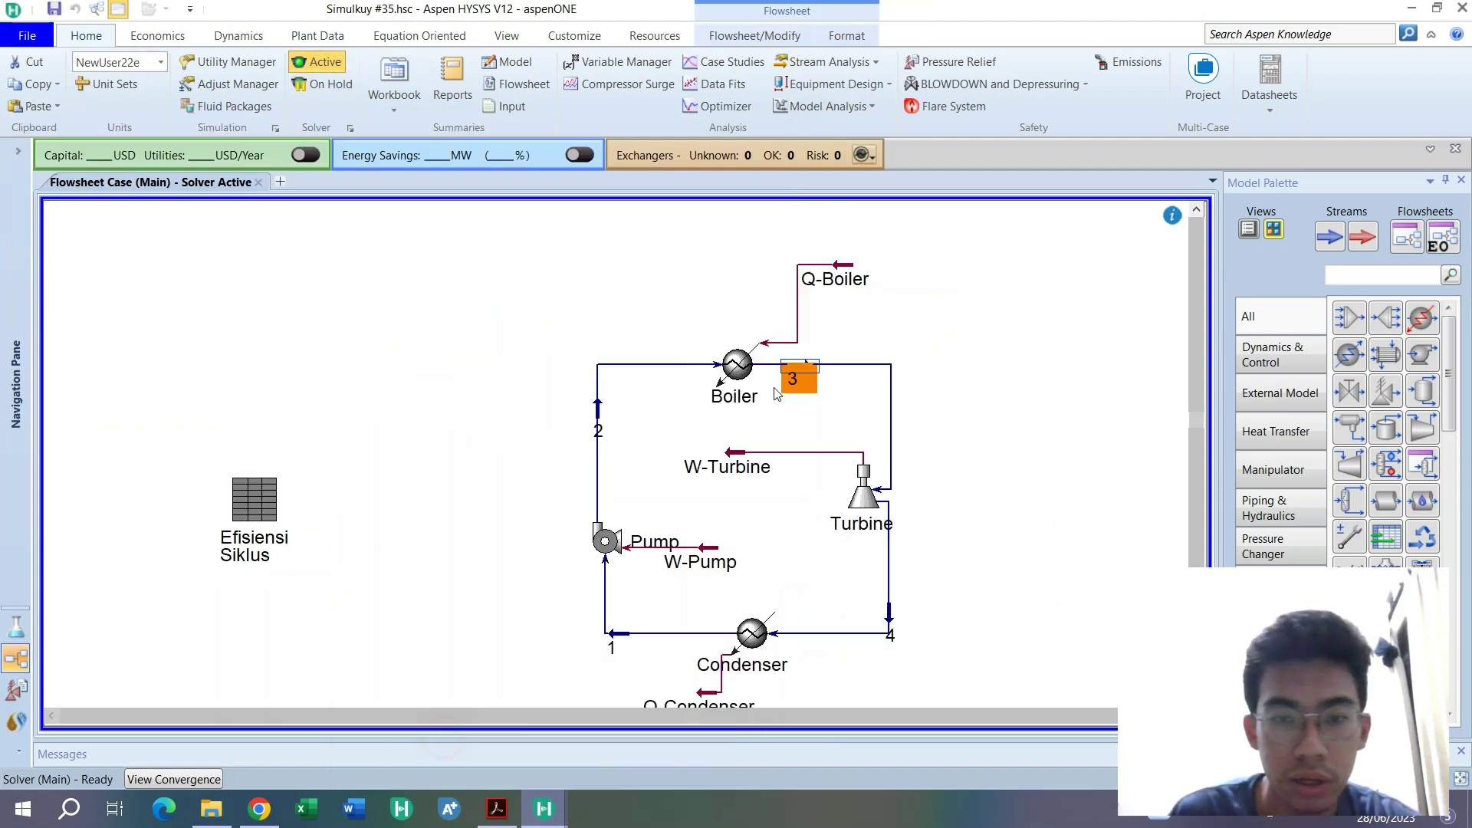
{"action": "double_click", "coordinate": [797, 379]}
{"action": "left_click", "coordinate": [718, 473]}
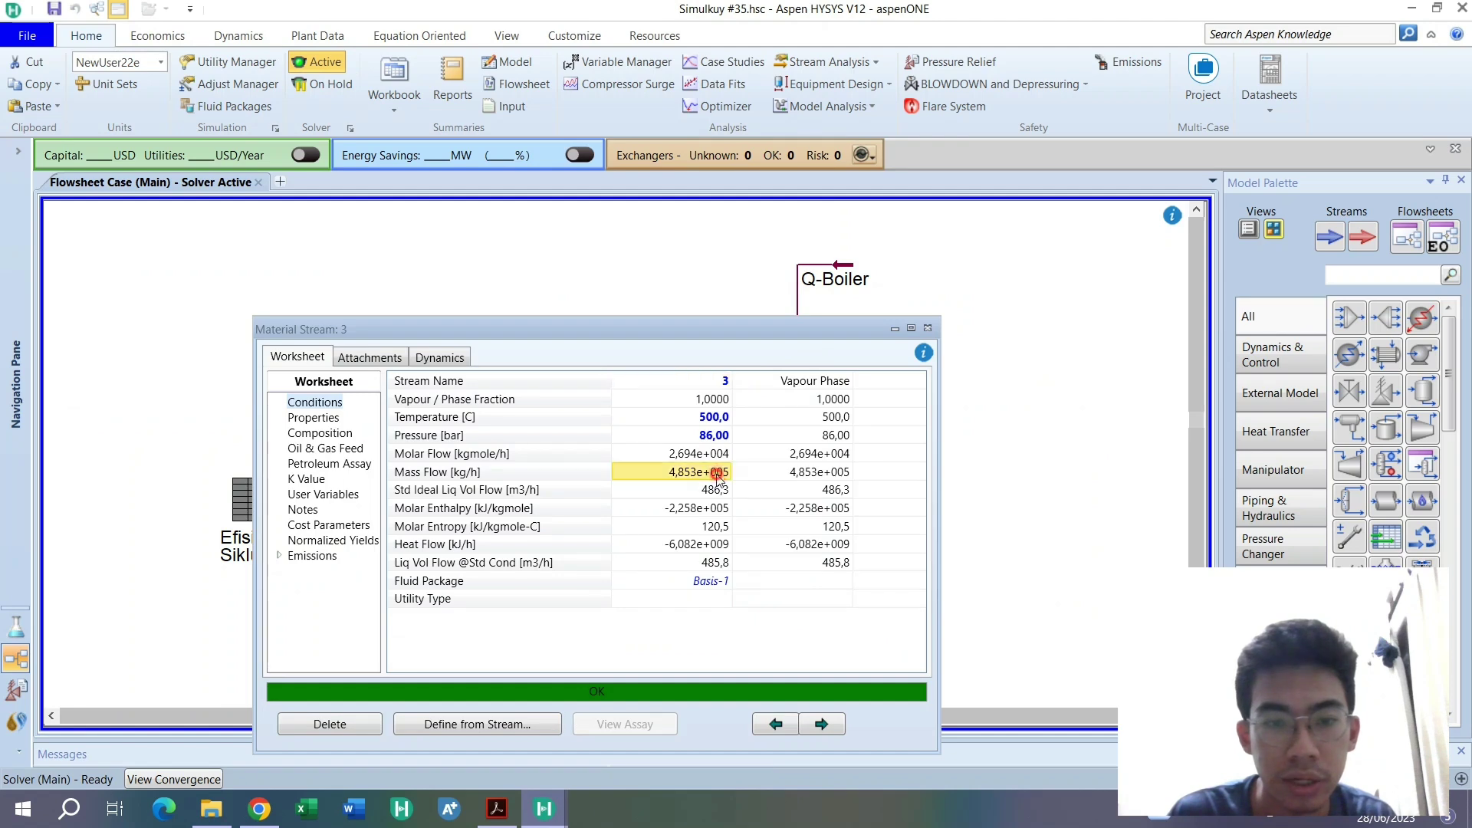
{"action": "left_click", "coordinate": [928, 328]}
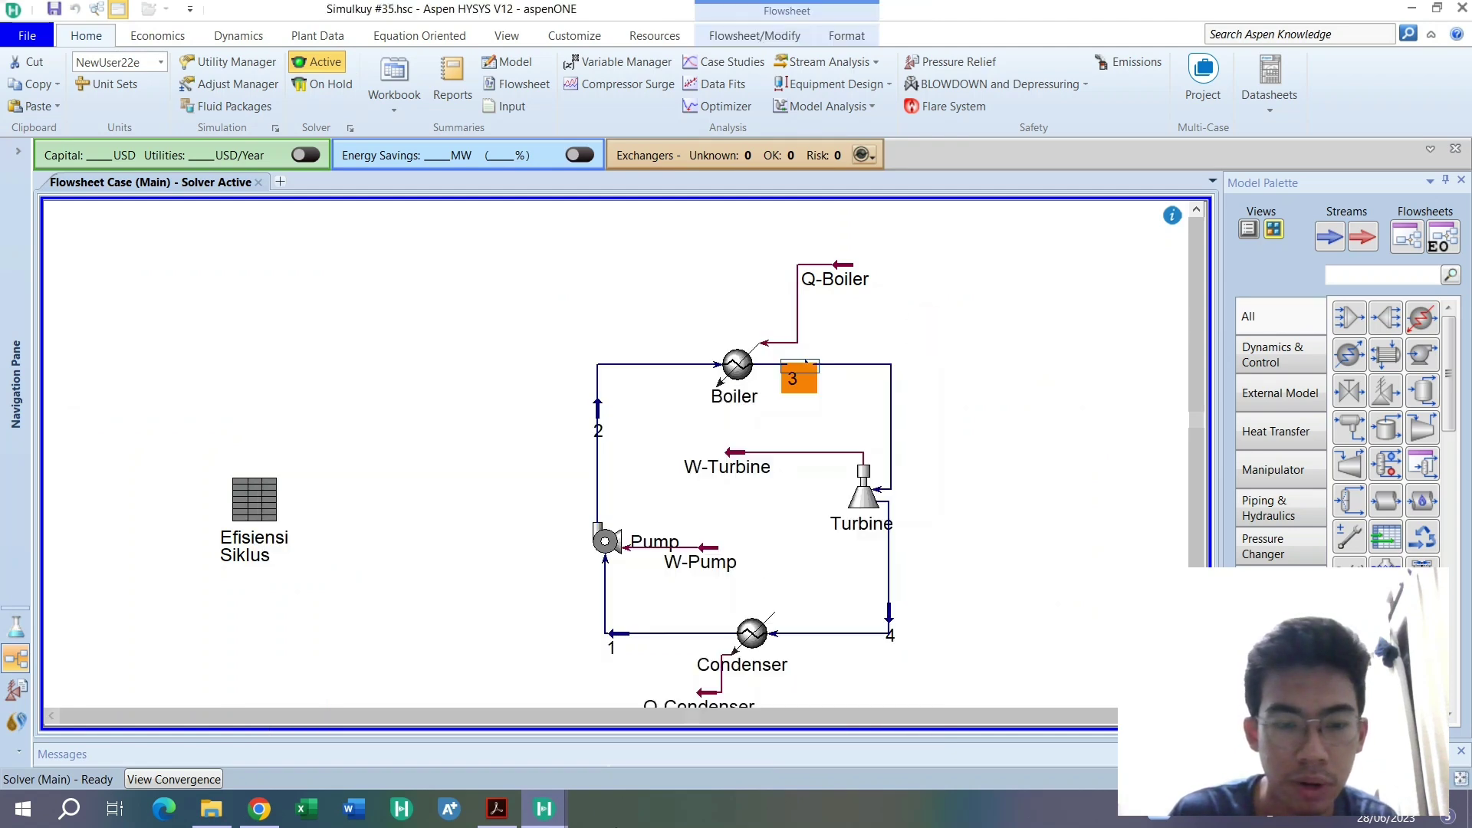
{"action": "mouse_move", "coordinate": [543, 809]}
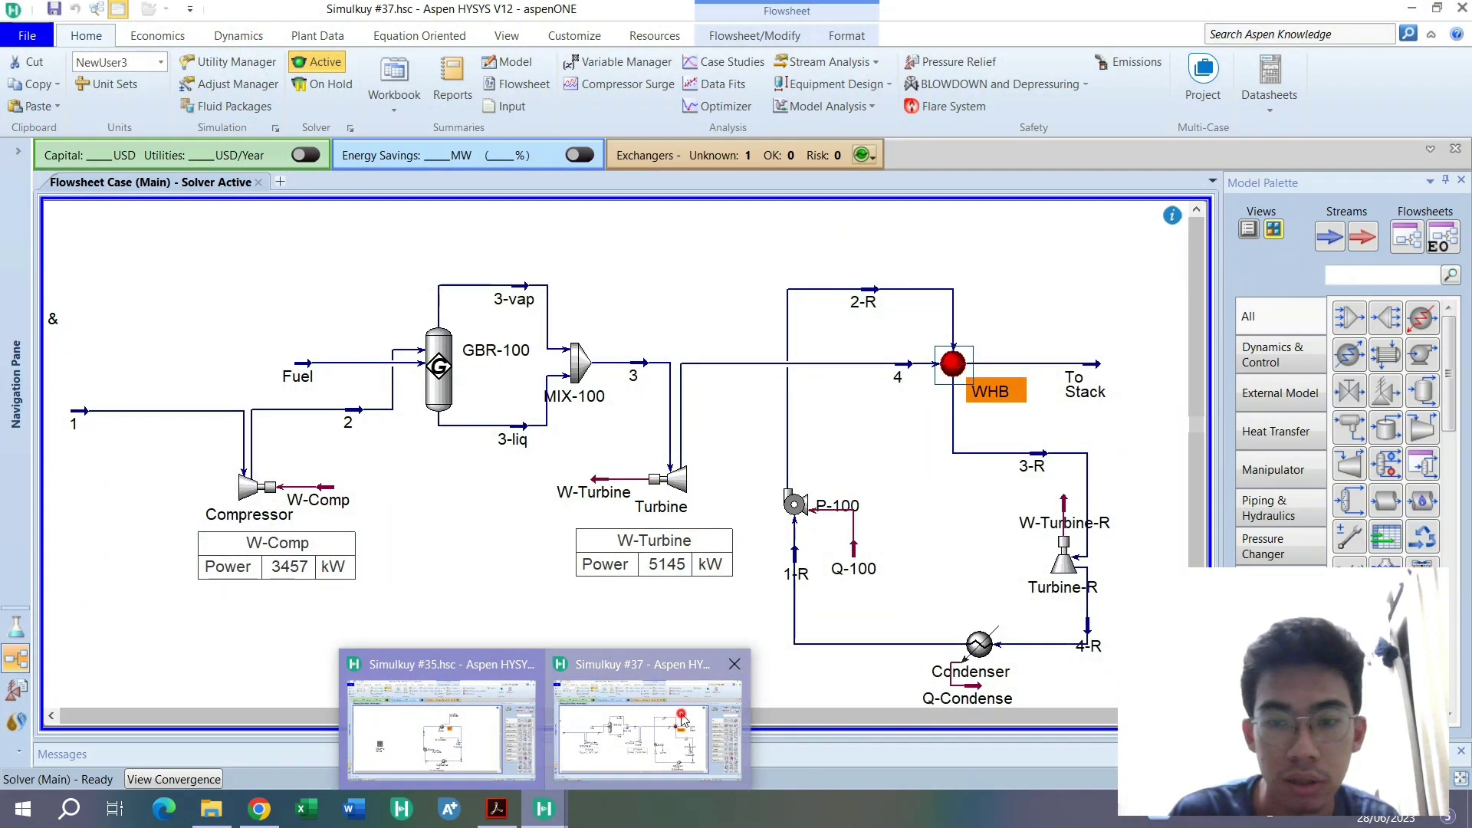
{"action": "left_click", "coordinate": [648, 733]}
Clear the specified heat flow of the W-Turbine-R energy stream
{"action": "double_click", "coordinate": [1062, 511]}
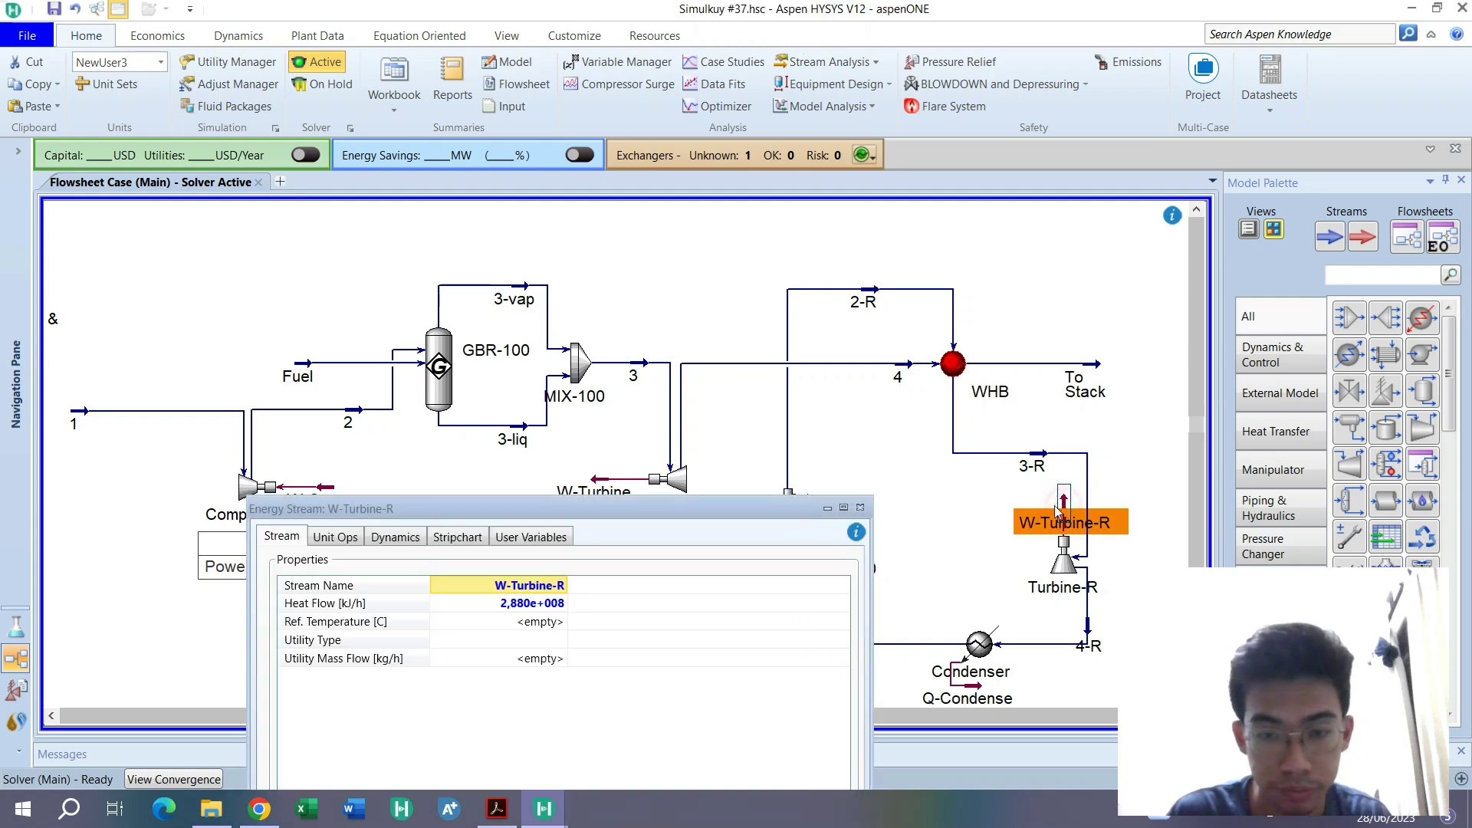
{"action": "left_click", "coordinate": [491, 605]}
{"action": "key", "text": "Delete"}
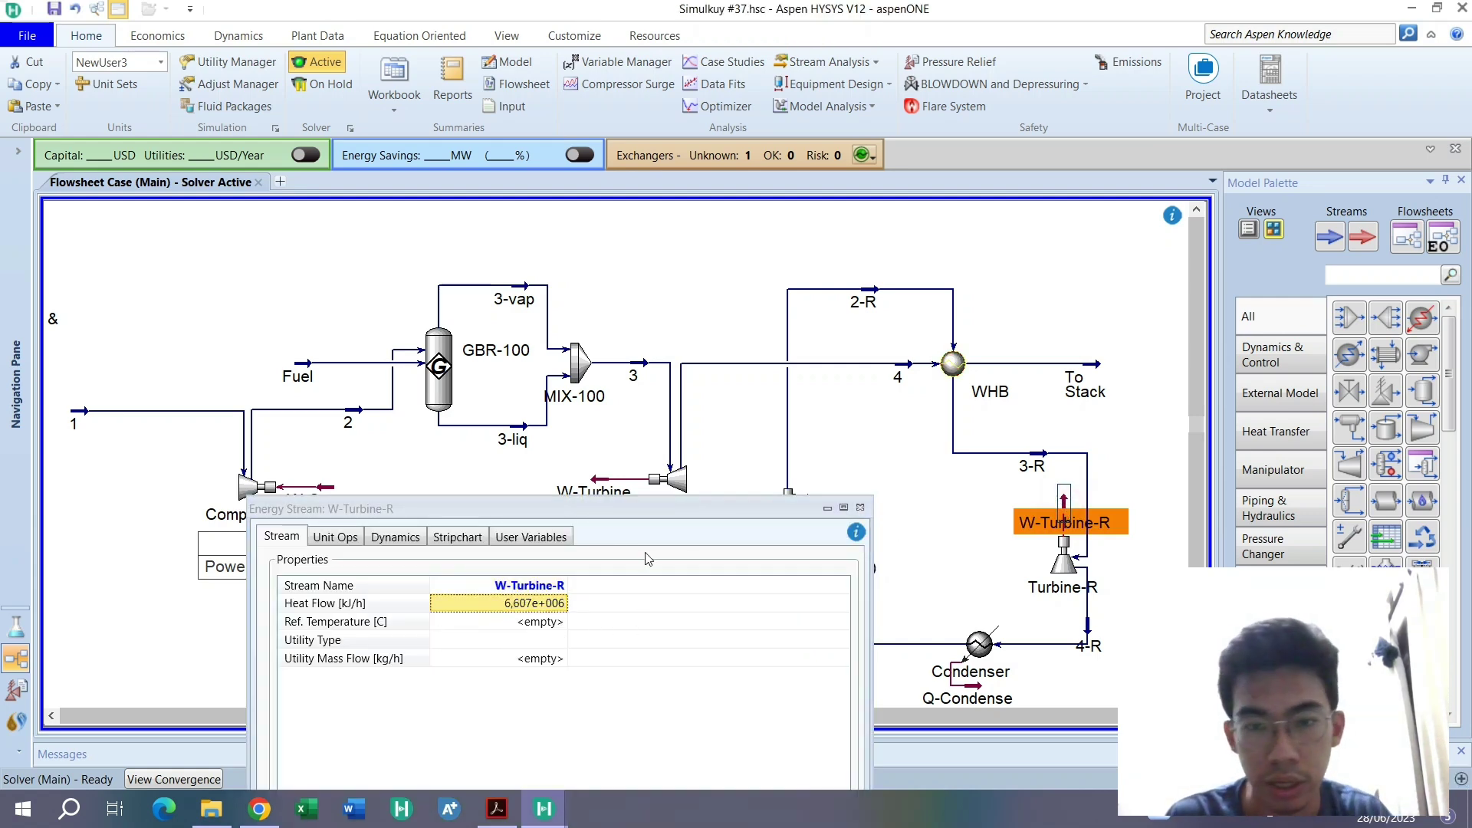
Close the W-Turbine-R properties, open the WHB heat exchanger and clear the specified temperature of the To Stack stream
{"action": "left_click", "coordinate": [860, 508]}
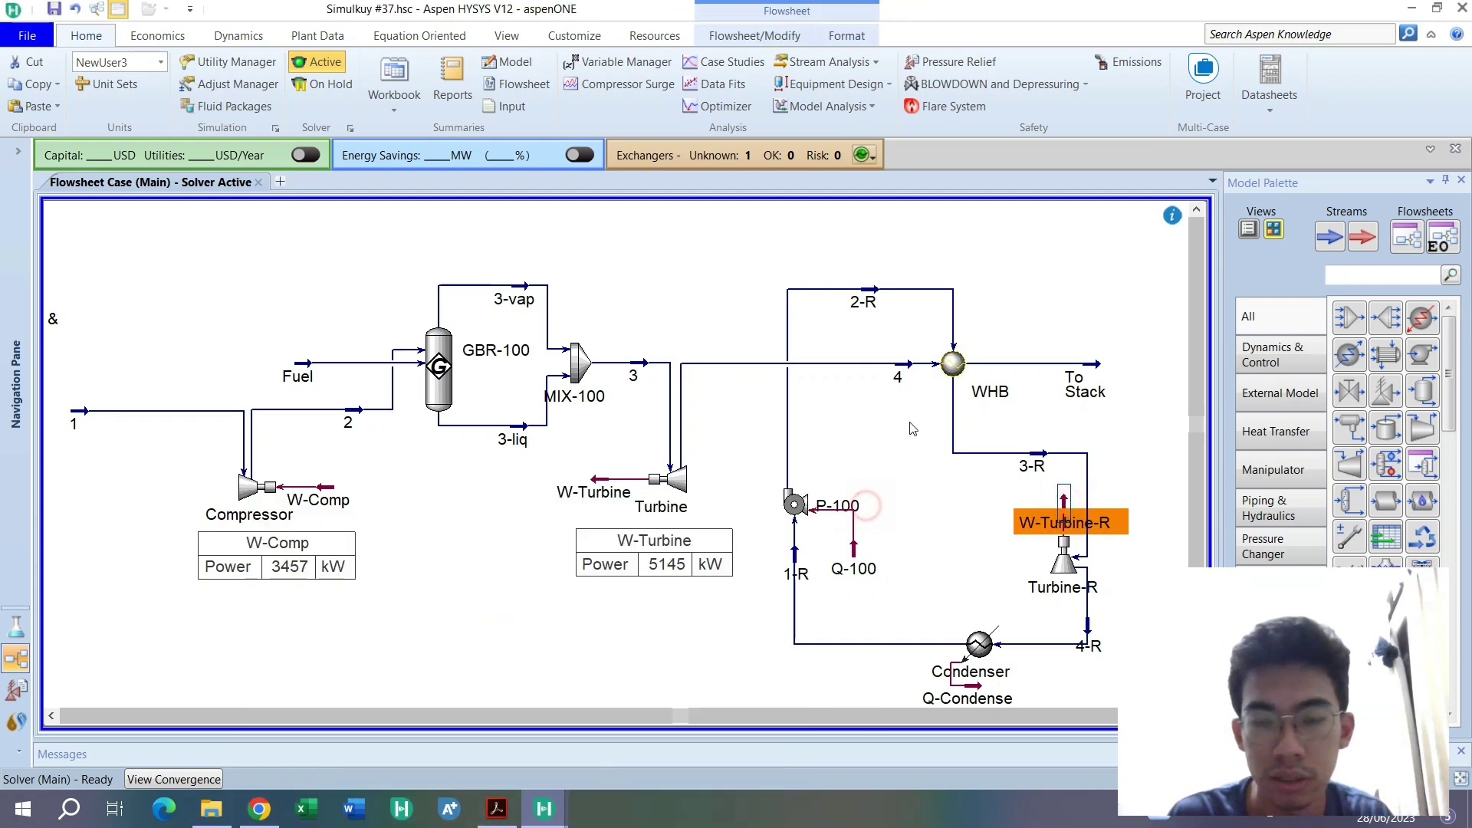
{"action": "left_click", "coordinate": [947, 365]}
{"action": "double_click", "coordinate": [947, 366]}
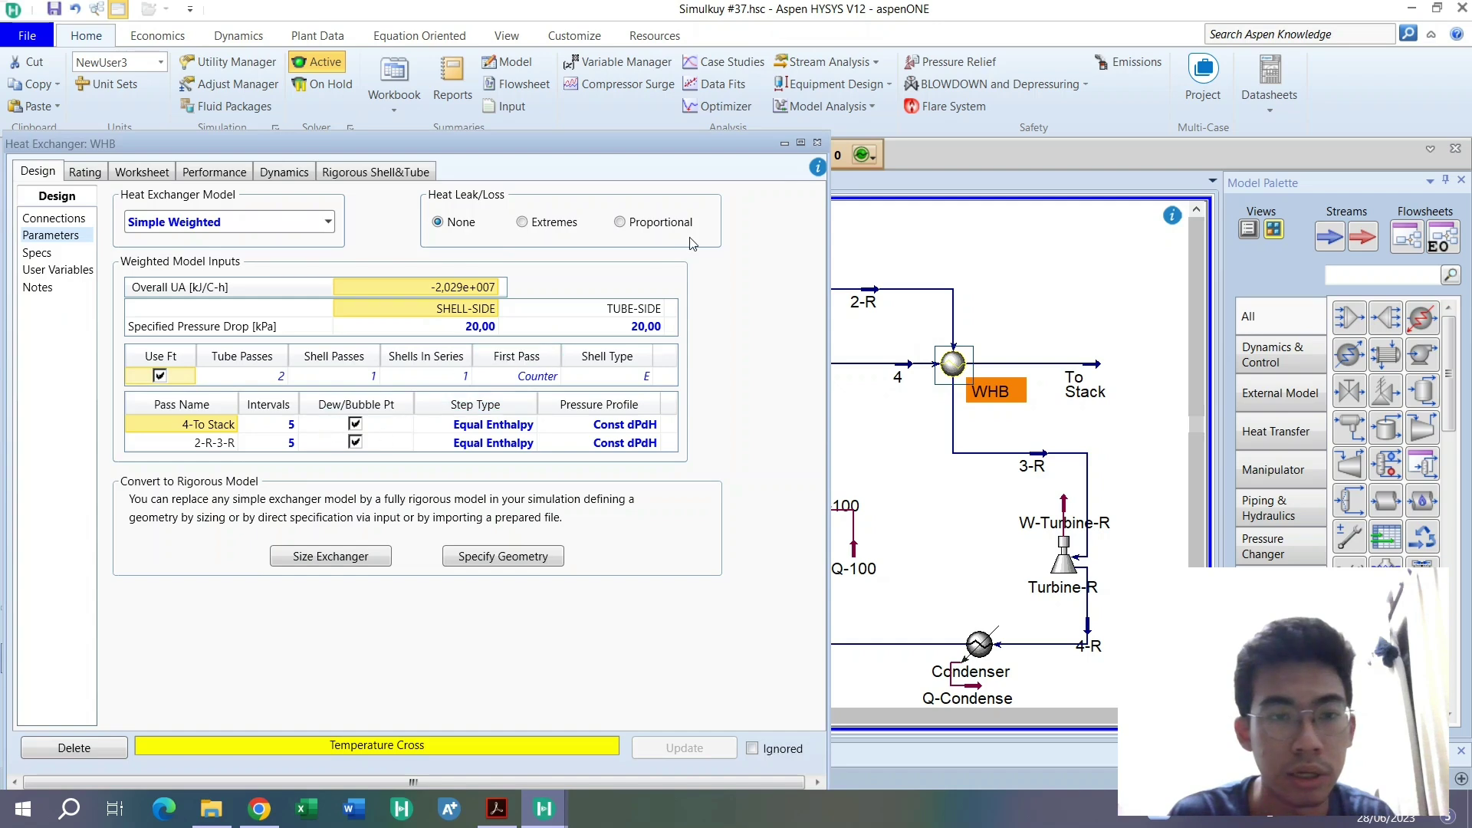
{"action": "double_click", "coordinate": [1094, 359]}
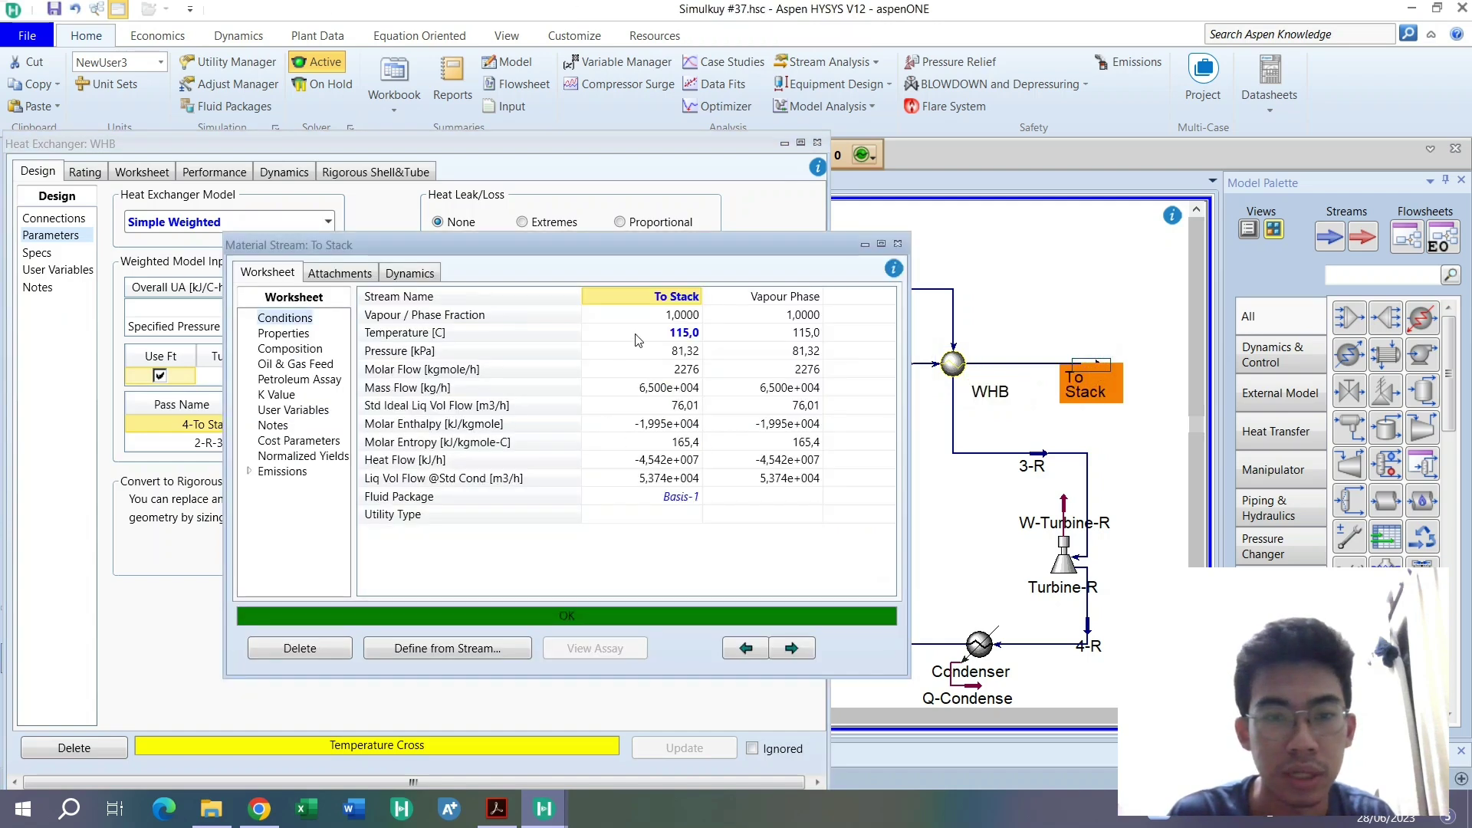
{"action": "left_click", "coordinate": [635, 341]}
{"action": "key", "text": "Delete"}
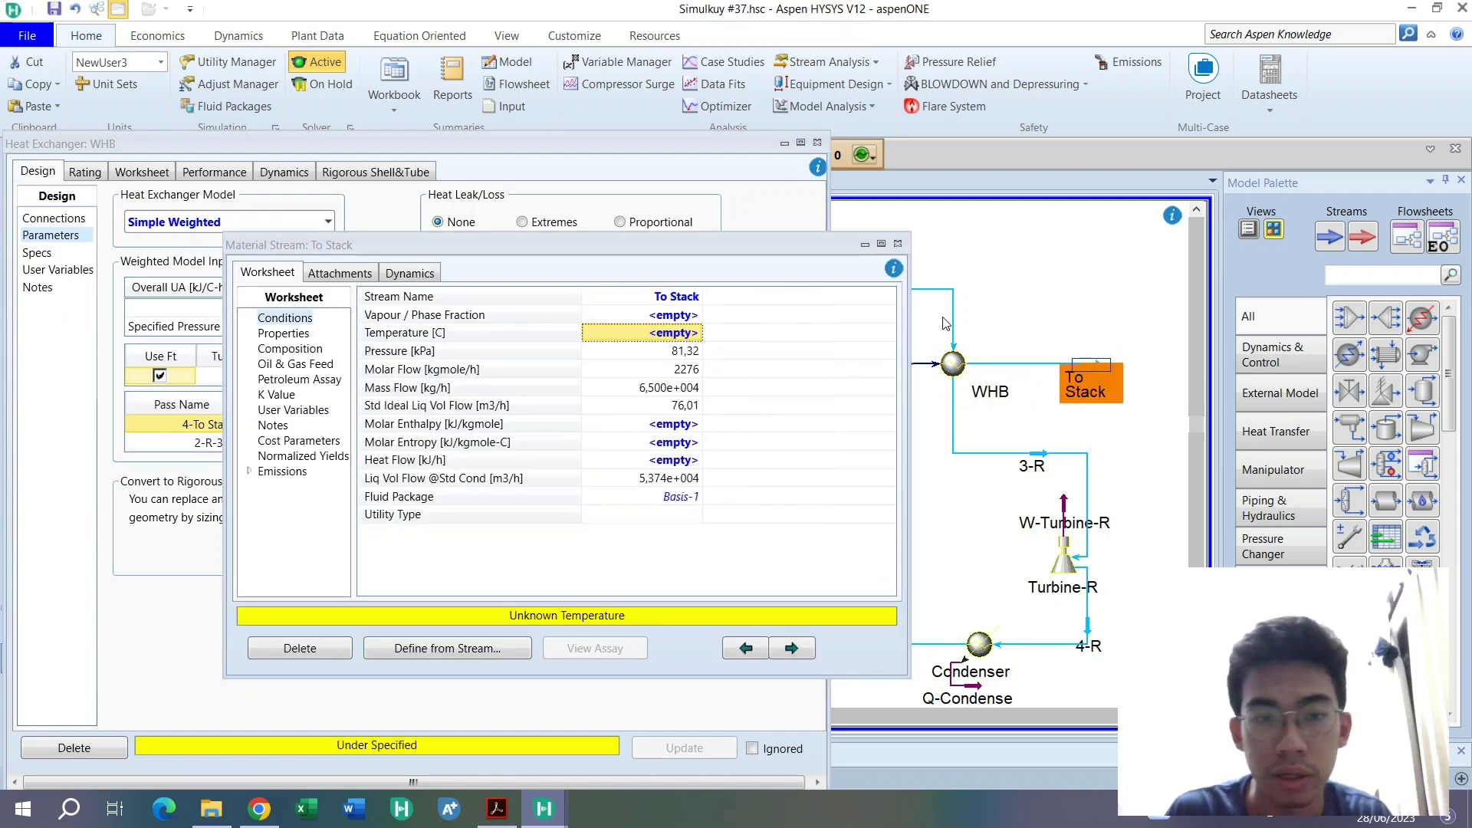
{"action": "left_click", "coordinate": [898, 244]}
Try a heat flow of 80 MW for the W-Turbine-R energy stream, then clear it and close its properties
{"action": "double_click", "coordinate": [1066, 507]}
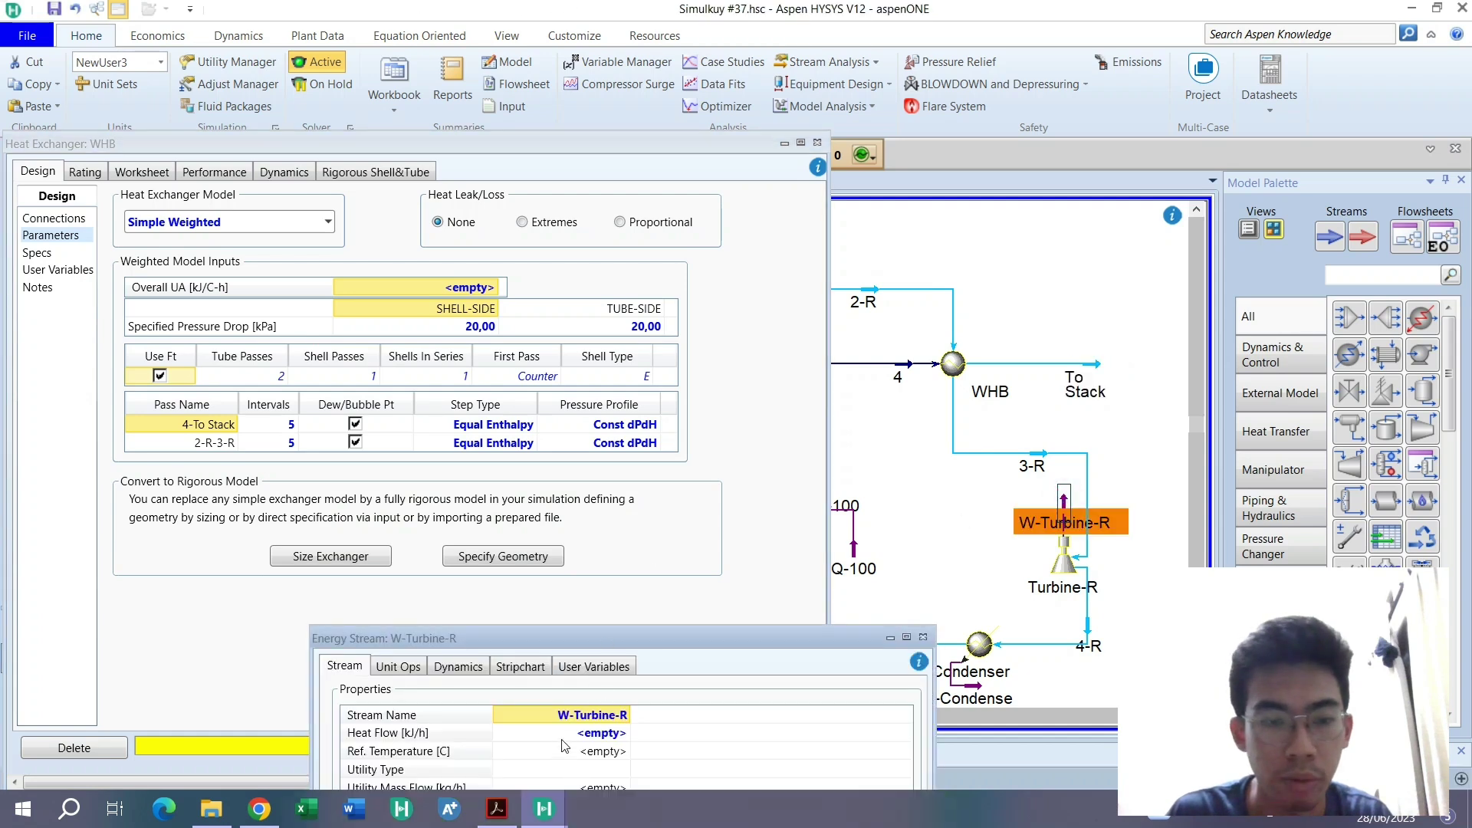
{"action": "left_click", "coordinate": [564, 738]}
{"action": "type", "text": "80"}
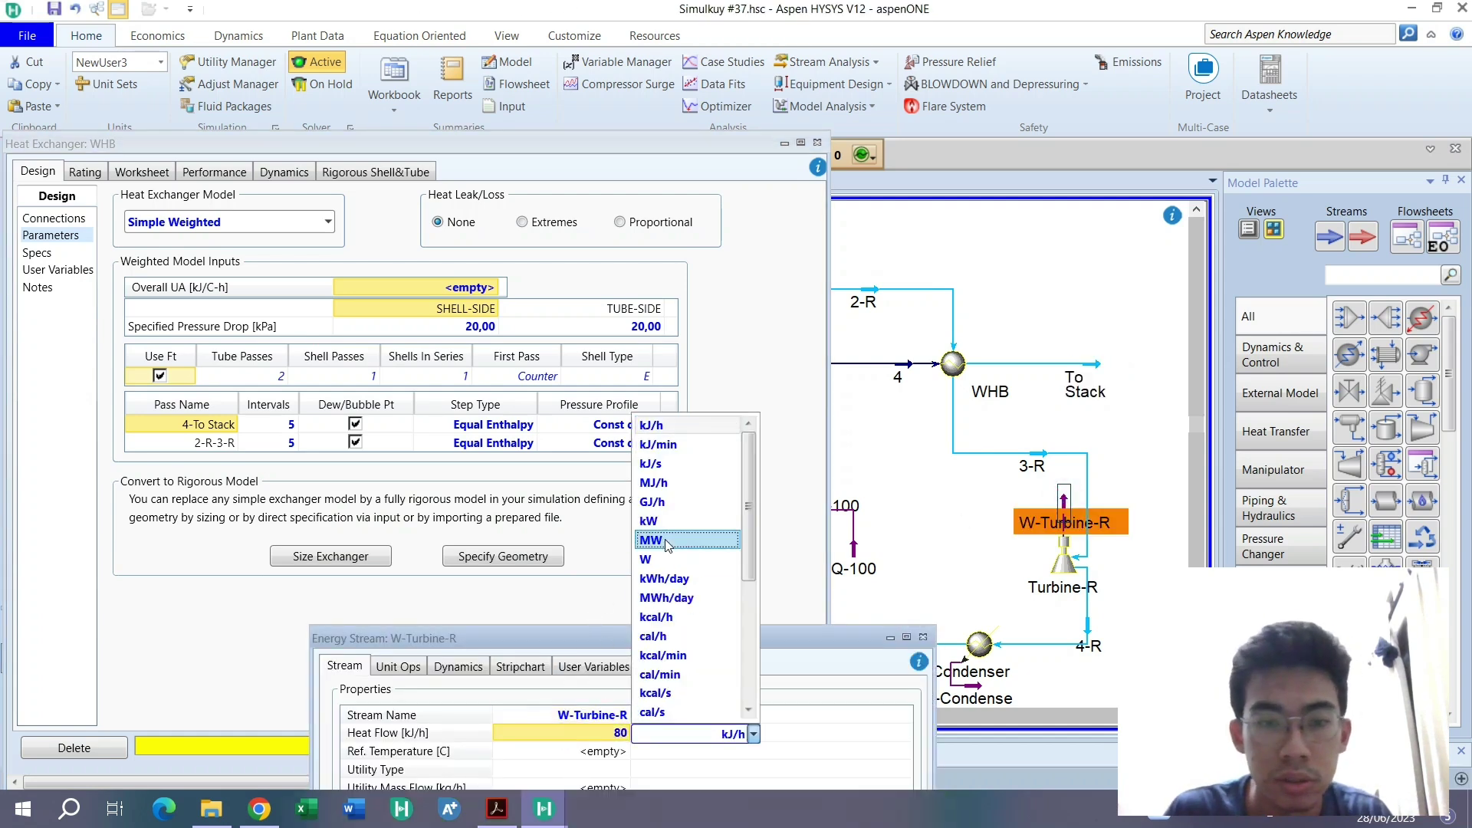
{"action": "left_click", "coordinate": [651, 540]}
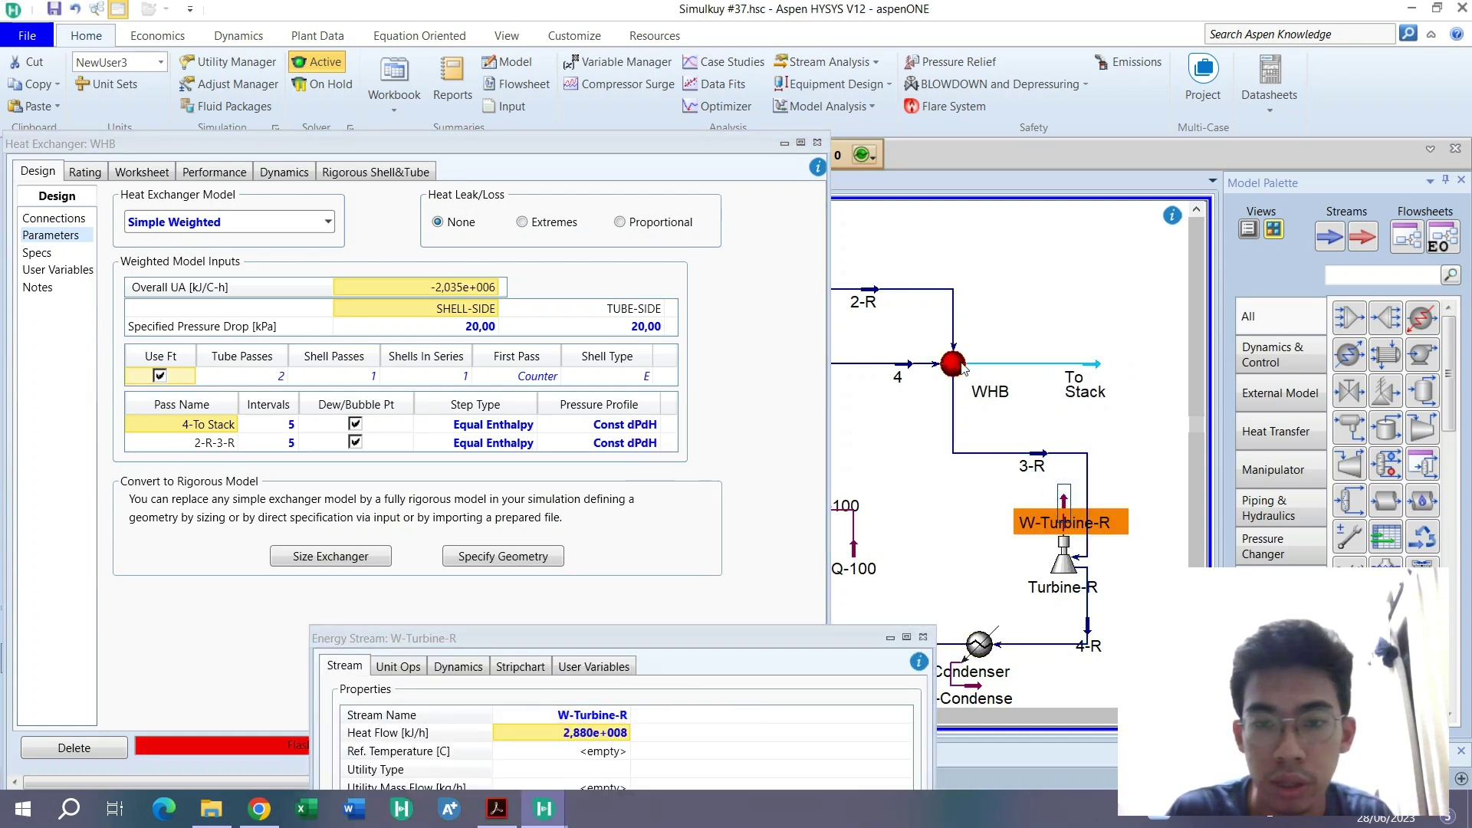
{"action": "left_click", "coordinate": [555, 738]}
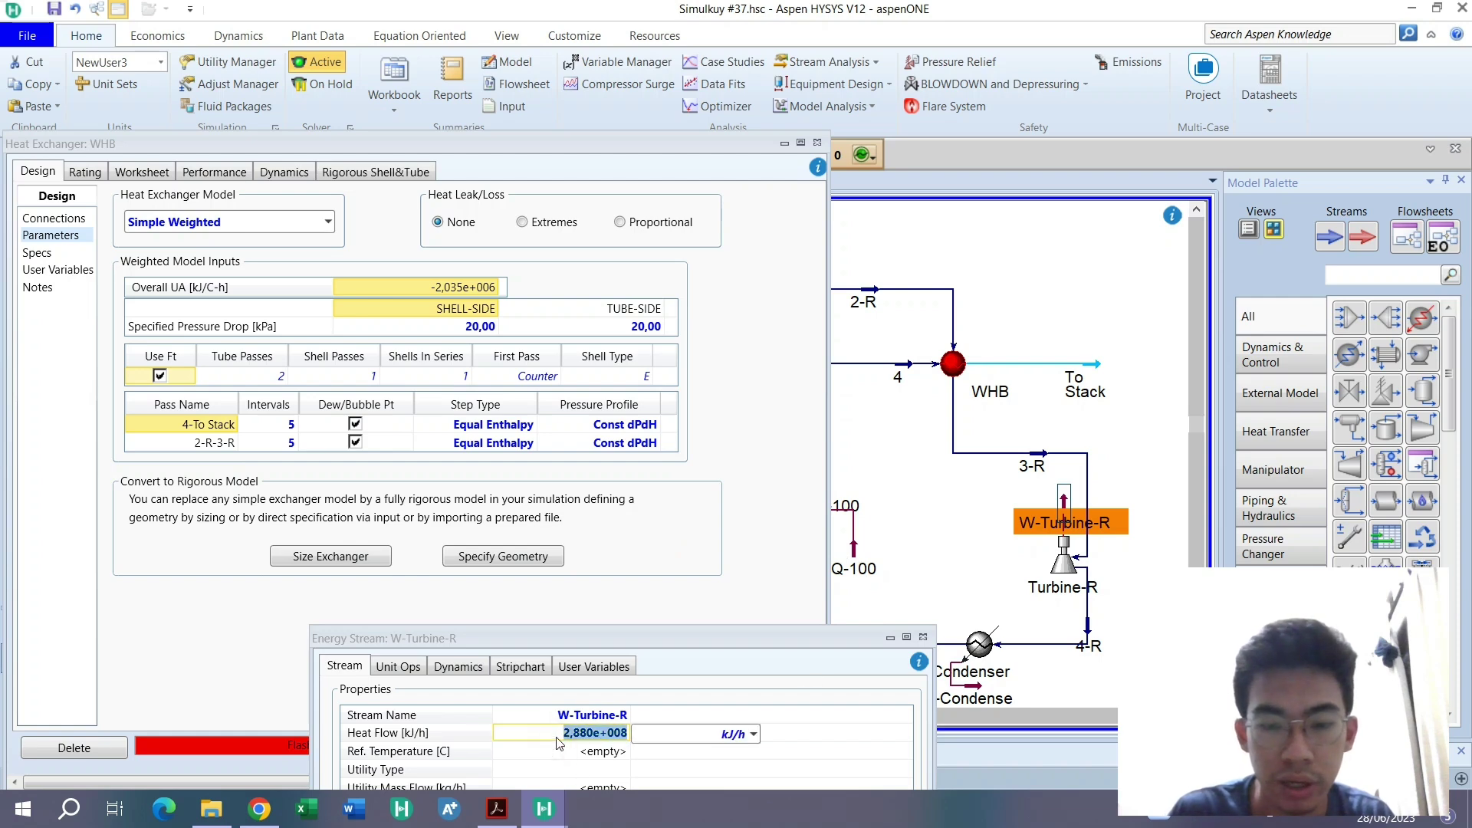
{"action": "key", "text": "Delete"}
{"action": "key", "text": "Return"}
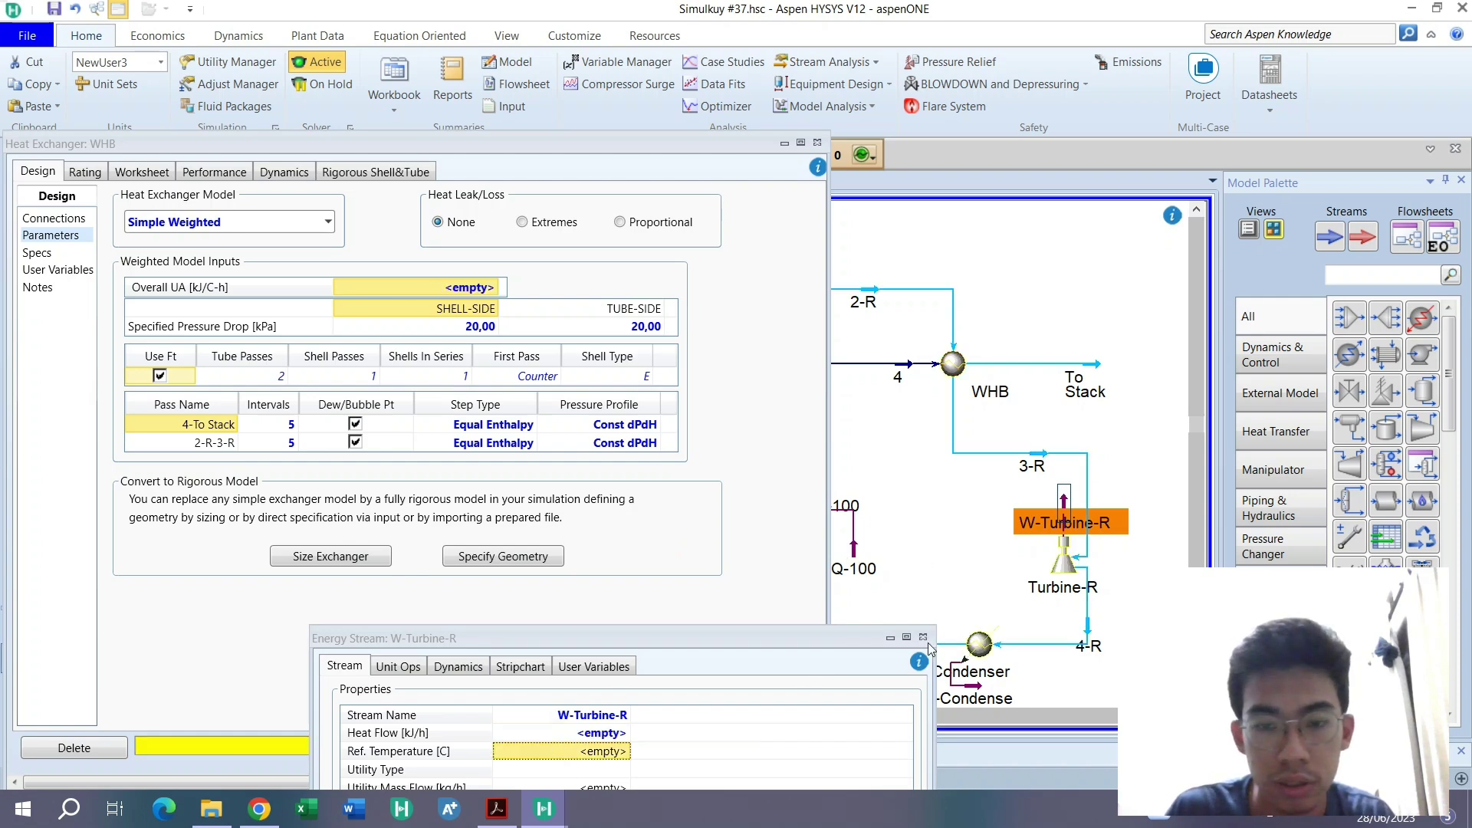
{"action": "left_click", "coordinate": [924, 638]}
Try a mass flow of 4,853e+005 kg/h for stream 2-R and reopen the WHB's properties
{"action": "double_click", "coordinate": [874, 291]}
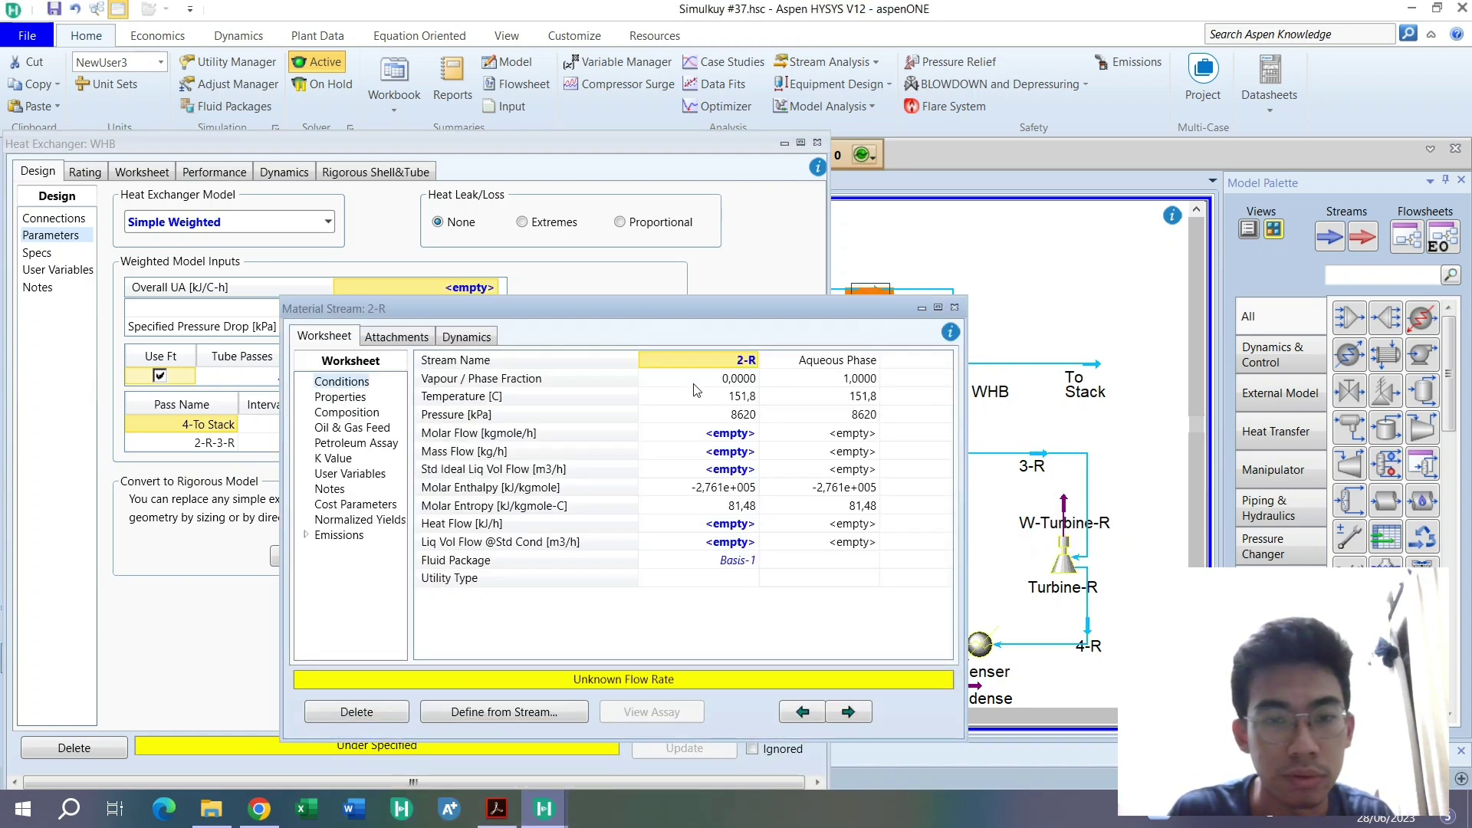
{"action": "left_click", "coordinate": [733, 451]}
{"action": "type", "text": "4,853e+005"}
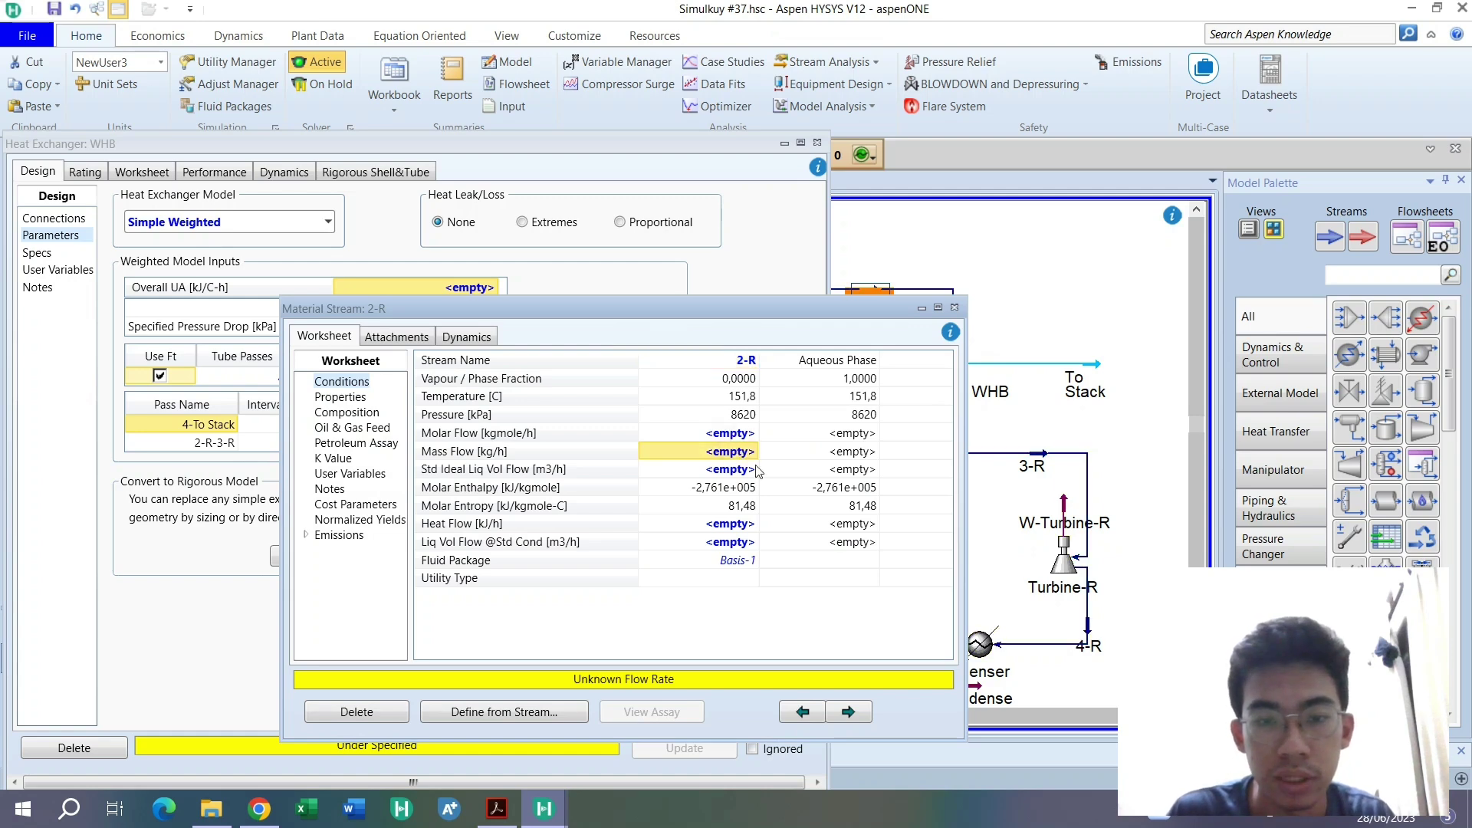
{"action": "left_click", "coordinate": [955, 308]}
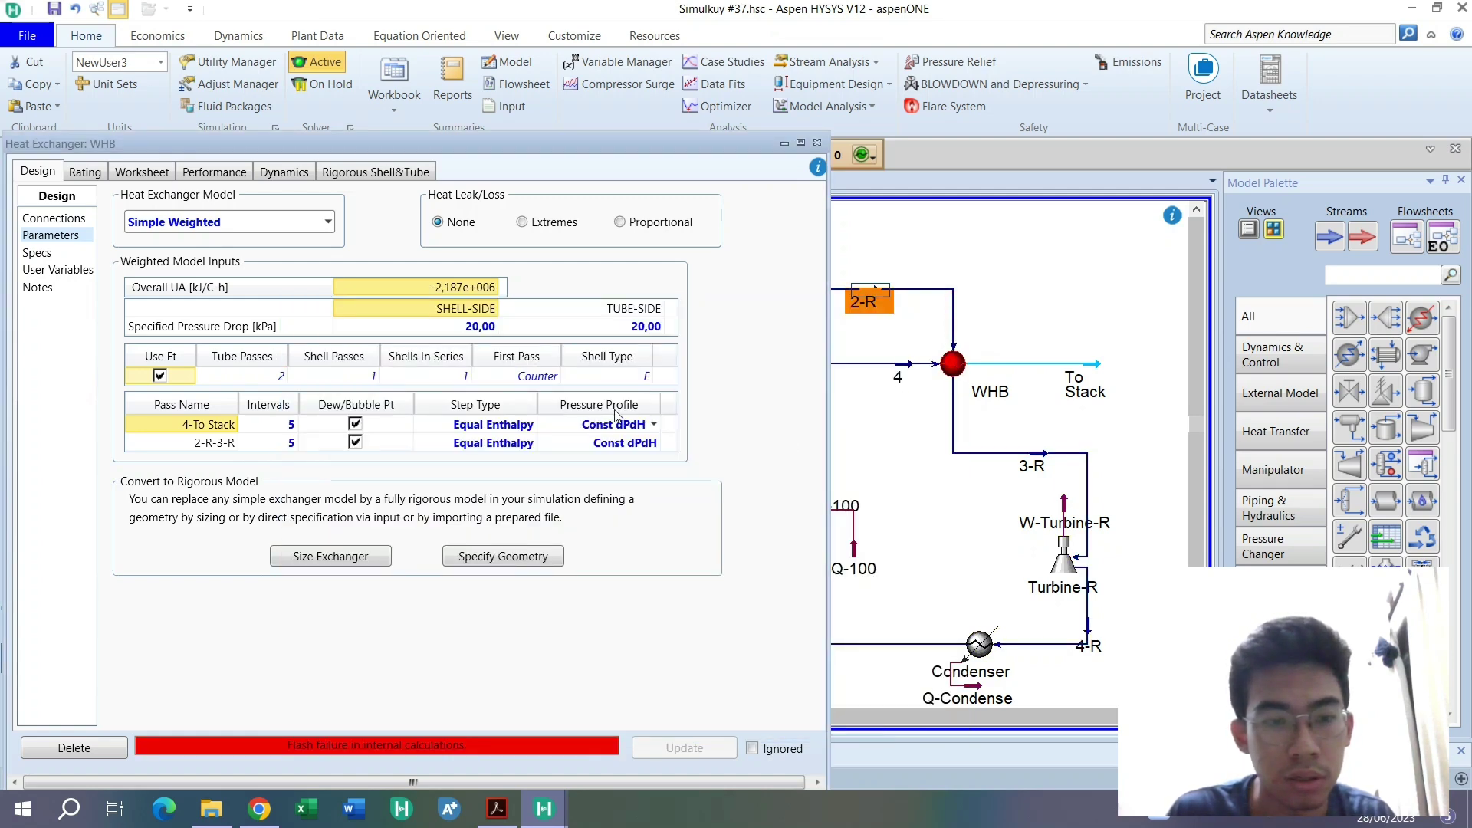
{"action": "left_click", "coordinate": [817, 143]}
{"action": "left_click", "coordinate": [954, 365]}
{"action": "double_click", "coordinate": [953, 365]}
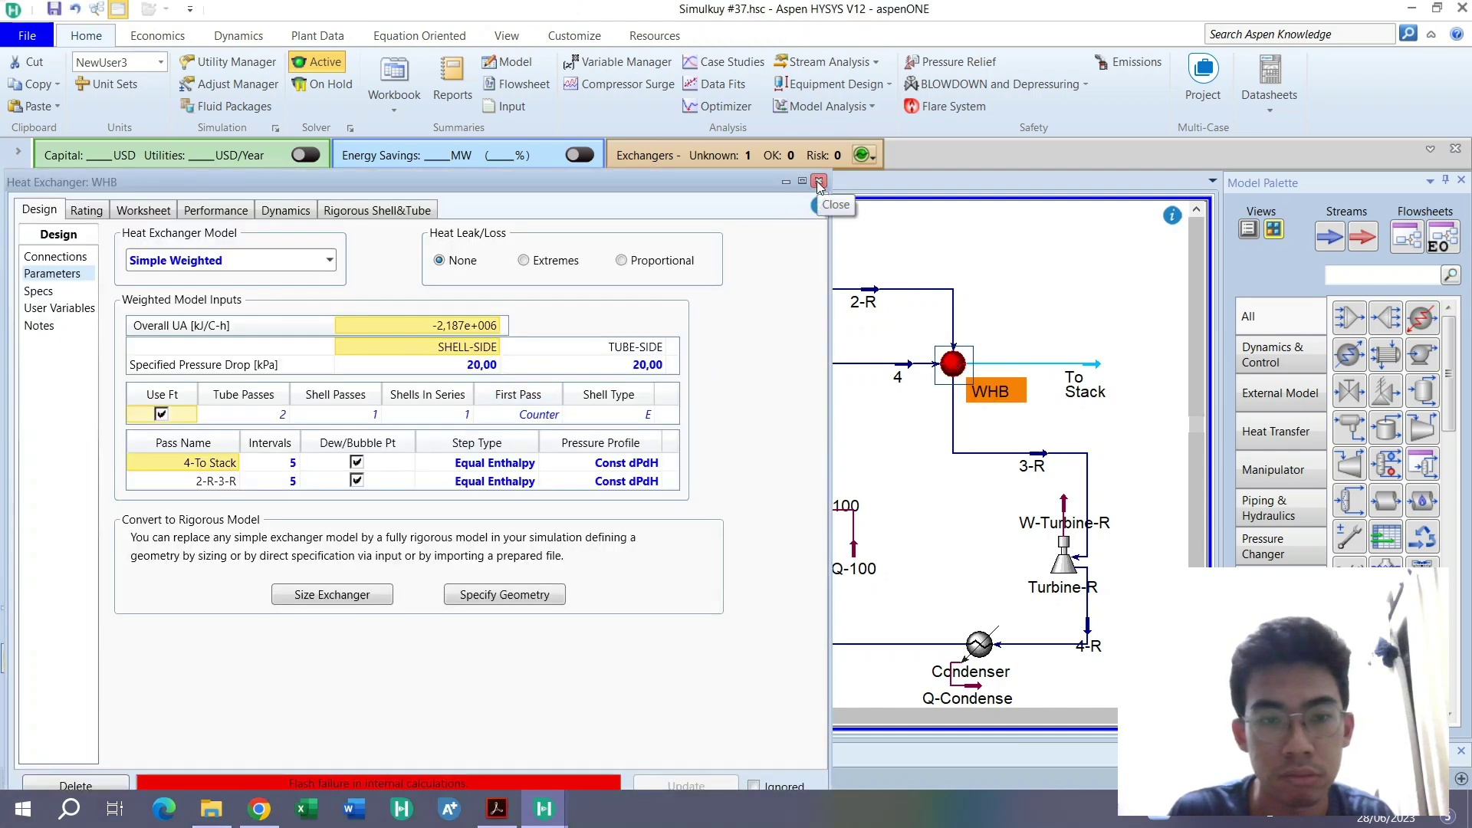
Try mass flows of 3,000e+004, 2,000e+004 and 1,000e+004 kg/h in turn for stream 2-R
{"action": "double_click", "coordinate": [882, 301]}
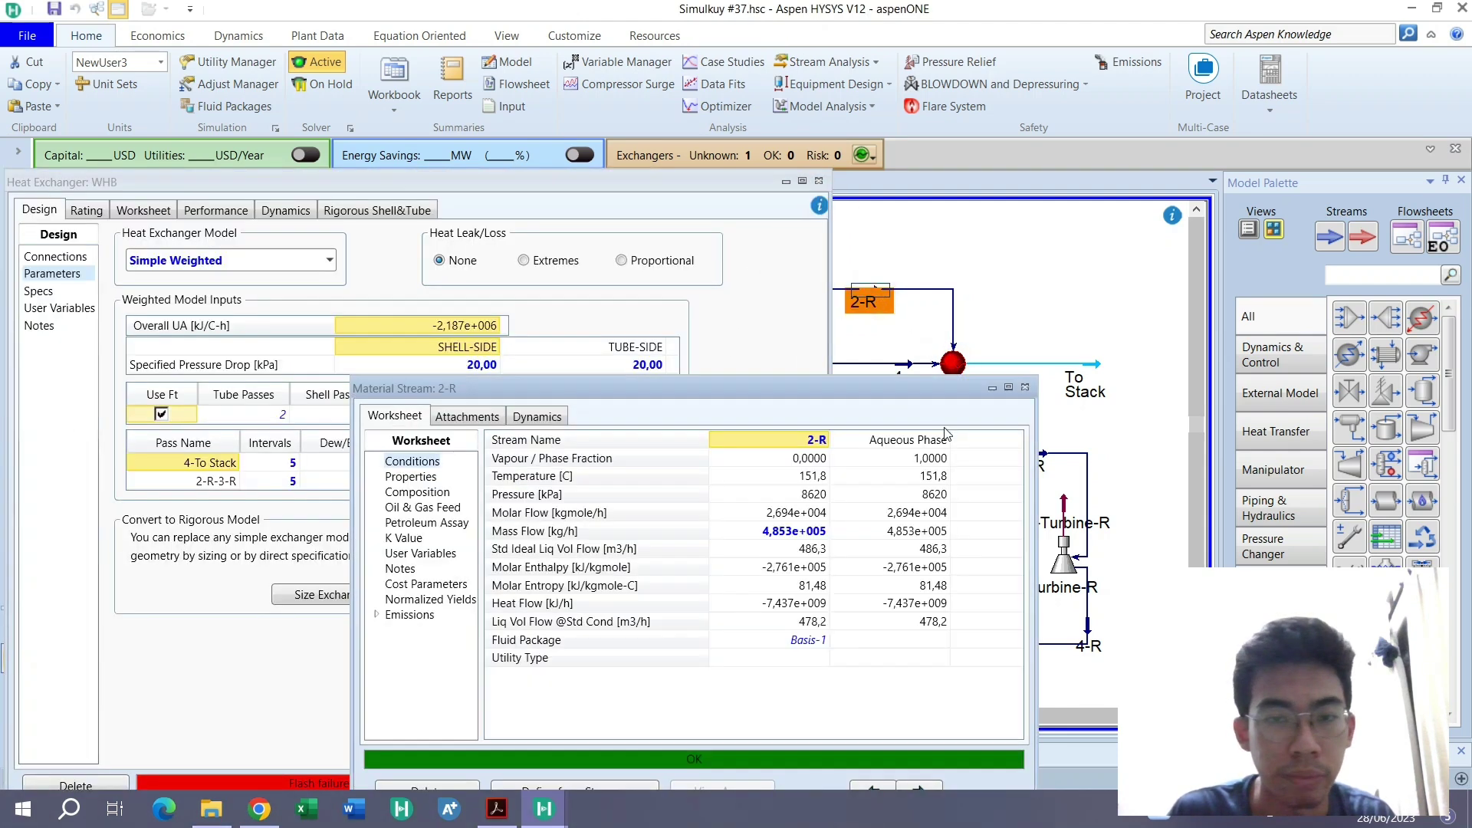
{"action": "left_click", "coordinate": [780, 532]}
{"action": "type", "text": "3"}
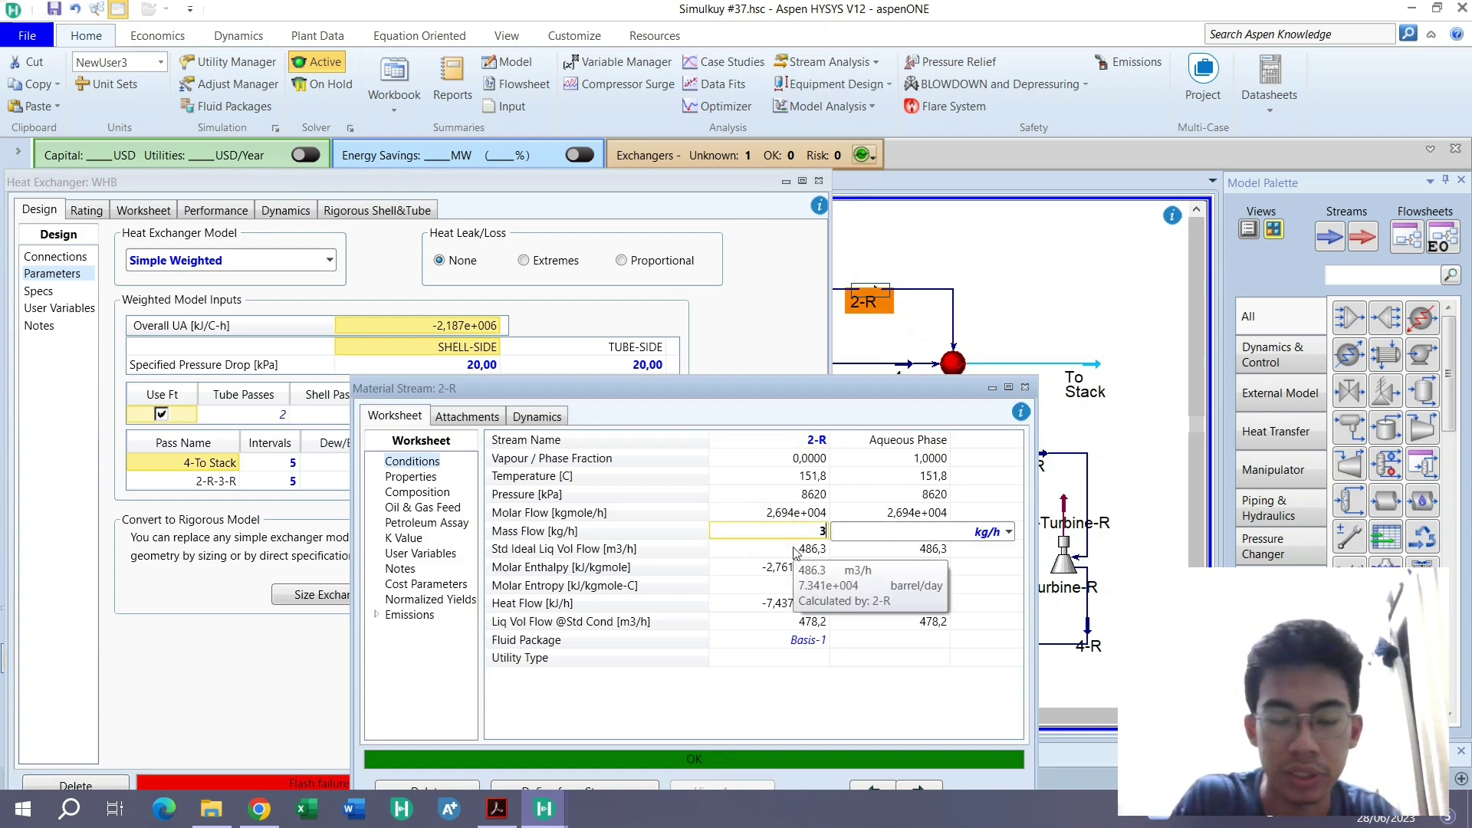
{"action": "type", "text": ",000e+0"}
{"action": "key", "text": "Return"}
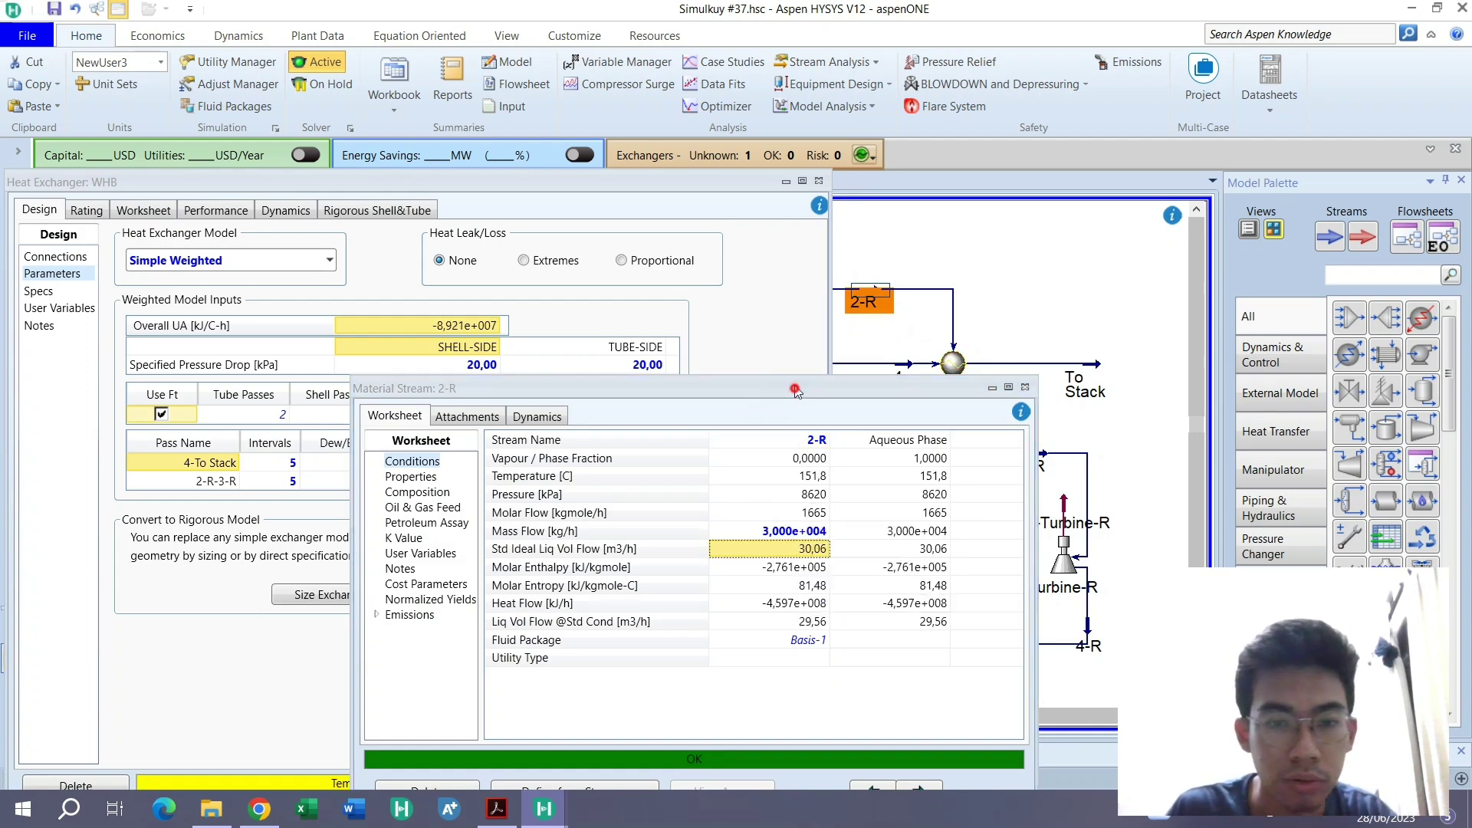
{"action": "left_click_drag", "start_coordinate": [795, 390], "coordinate": [914, 194]}
{"action": "left_click", "coordinate": [889, 335]}
{"action": "type", "text": "2,0"}
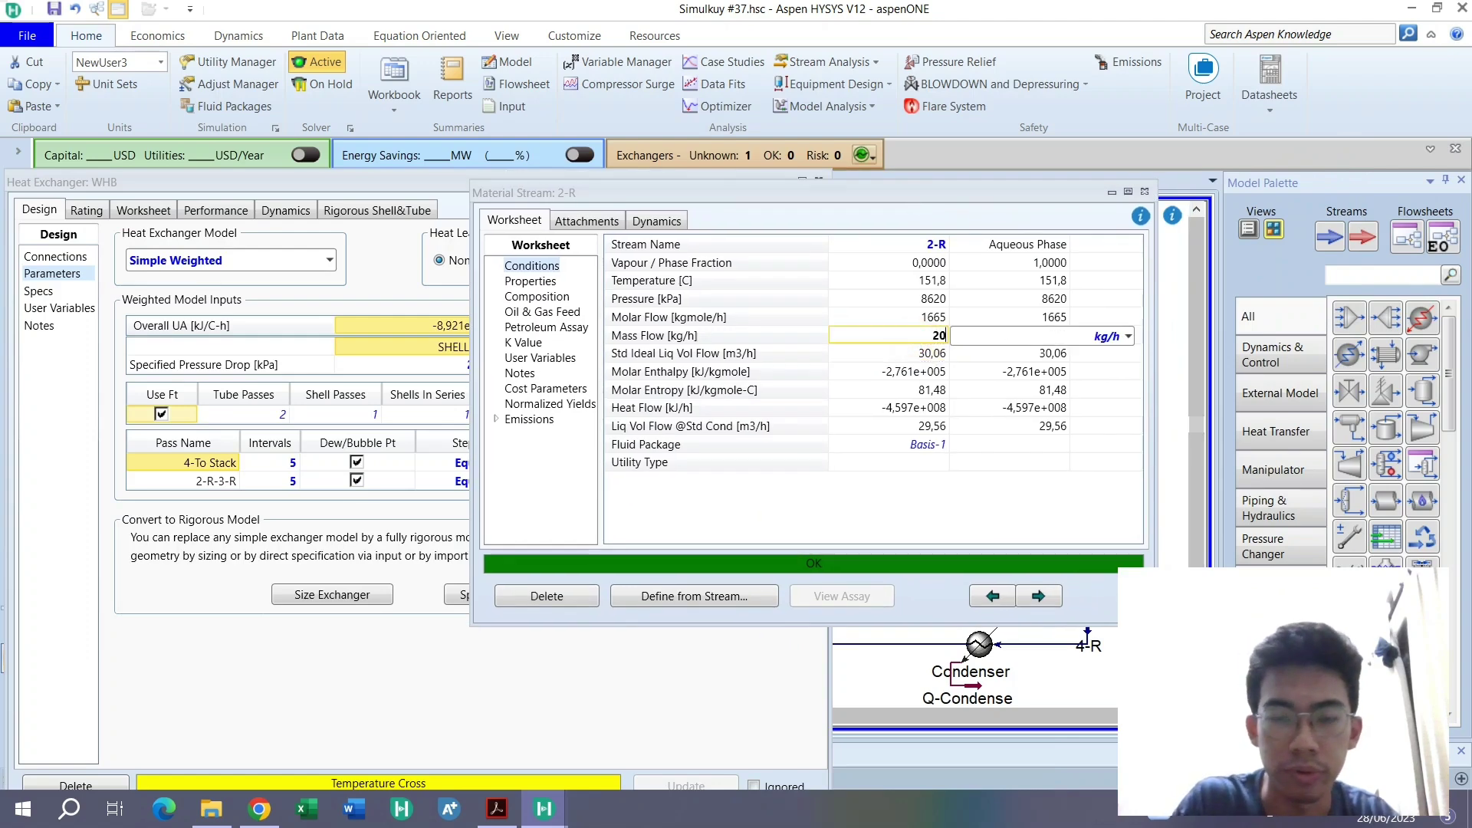
{"action": "type", "text": "00e+0"}
{"action": "key", "text": "Return"}
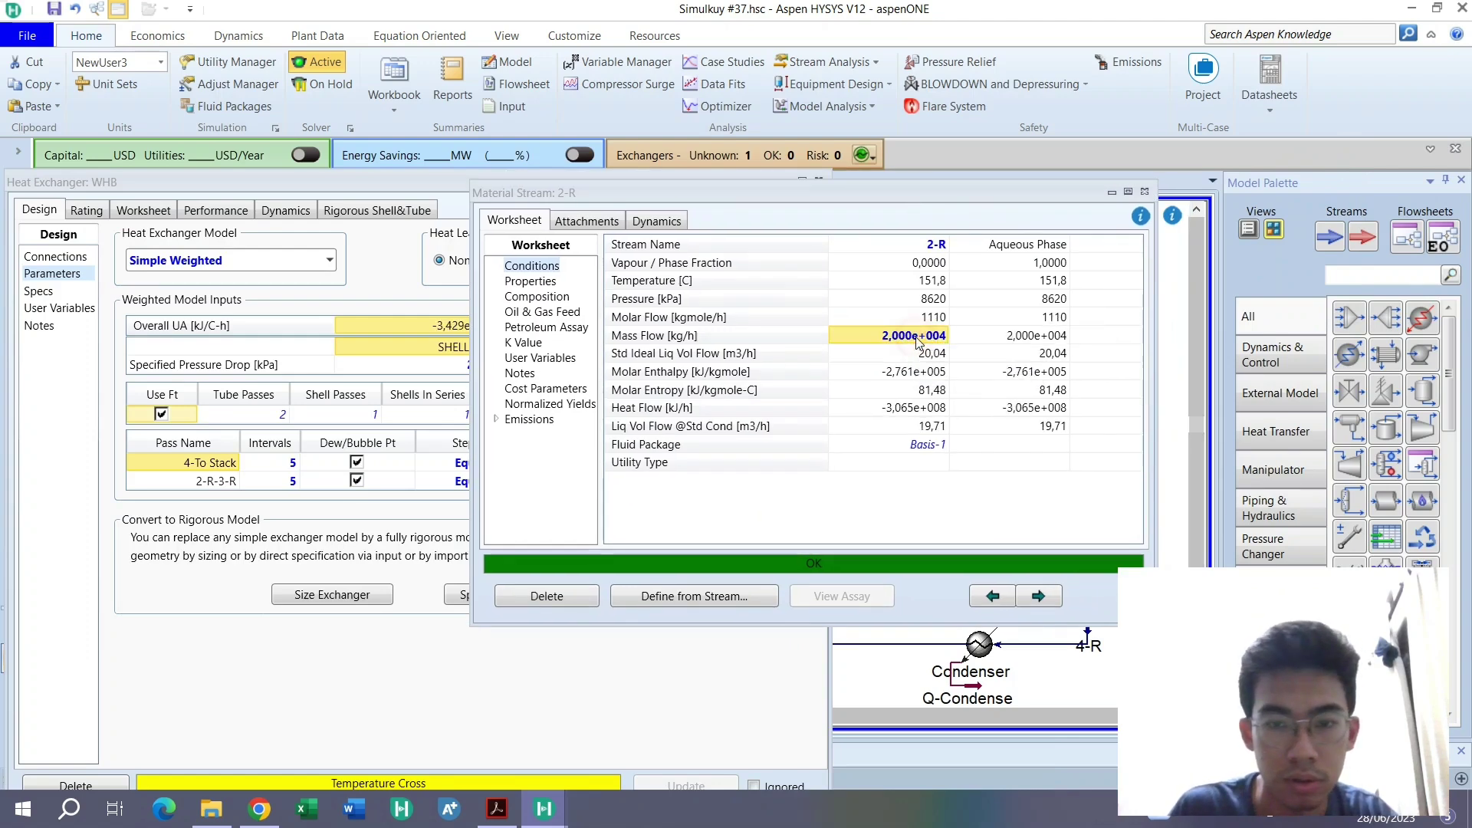
{"action": "type", "text": "1,000e+0"}
{"action": "key", "text": "Return"}
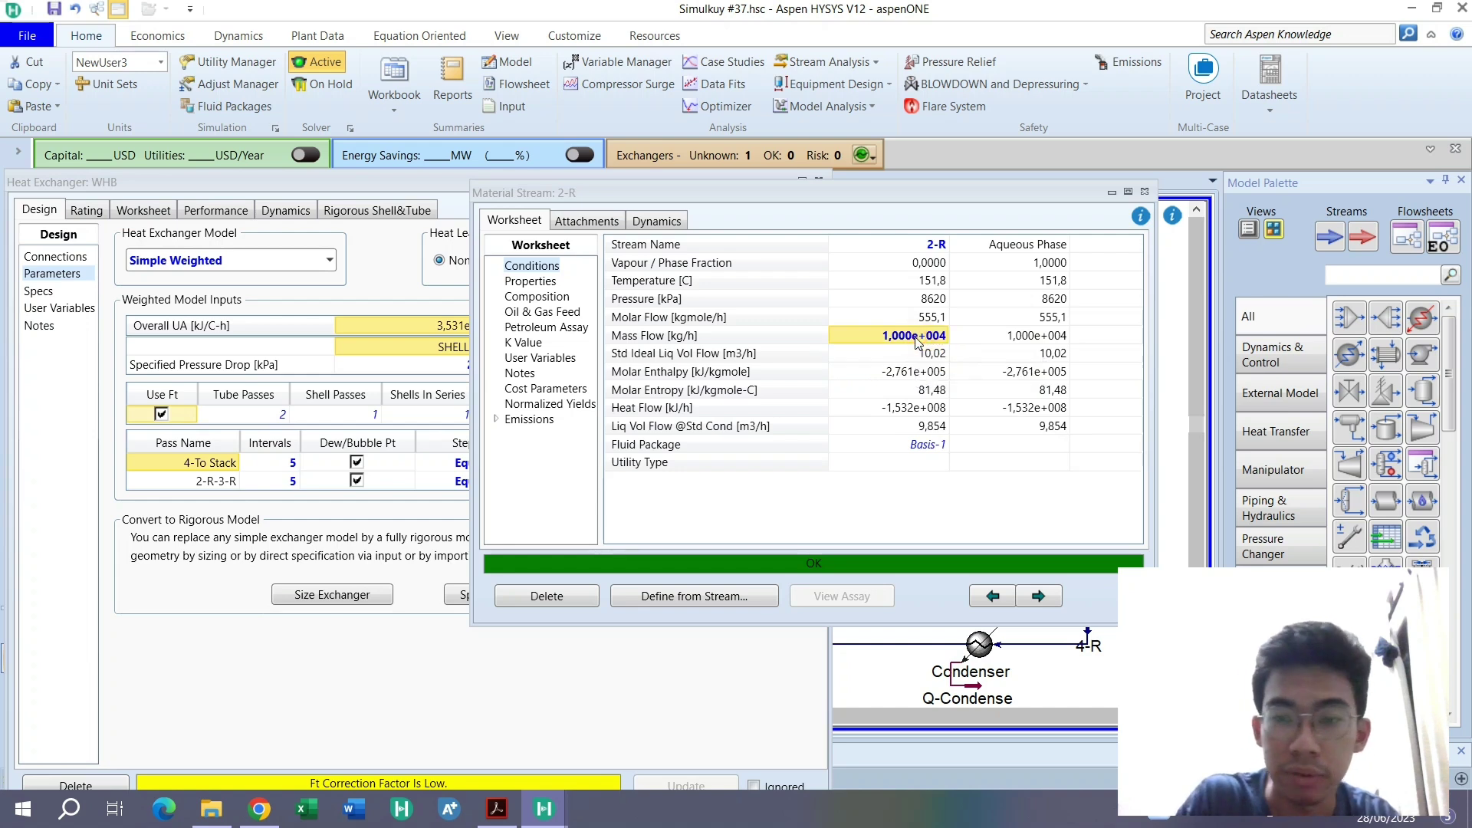
Try lower mass flows for stream 2-R, stepping through 8000, 7000, 5000, 4000 and 3000 kg/h
{"action": "type", "text": "8000"}
{"action": "key", "text": "Return"}
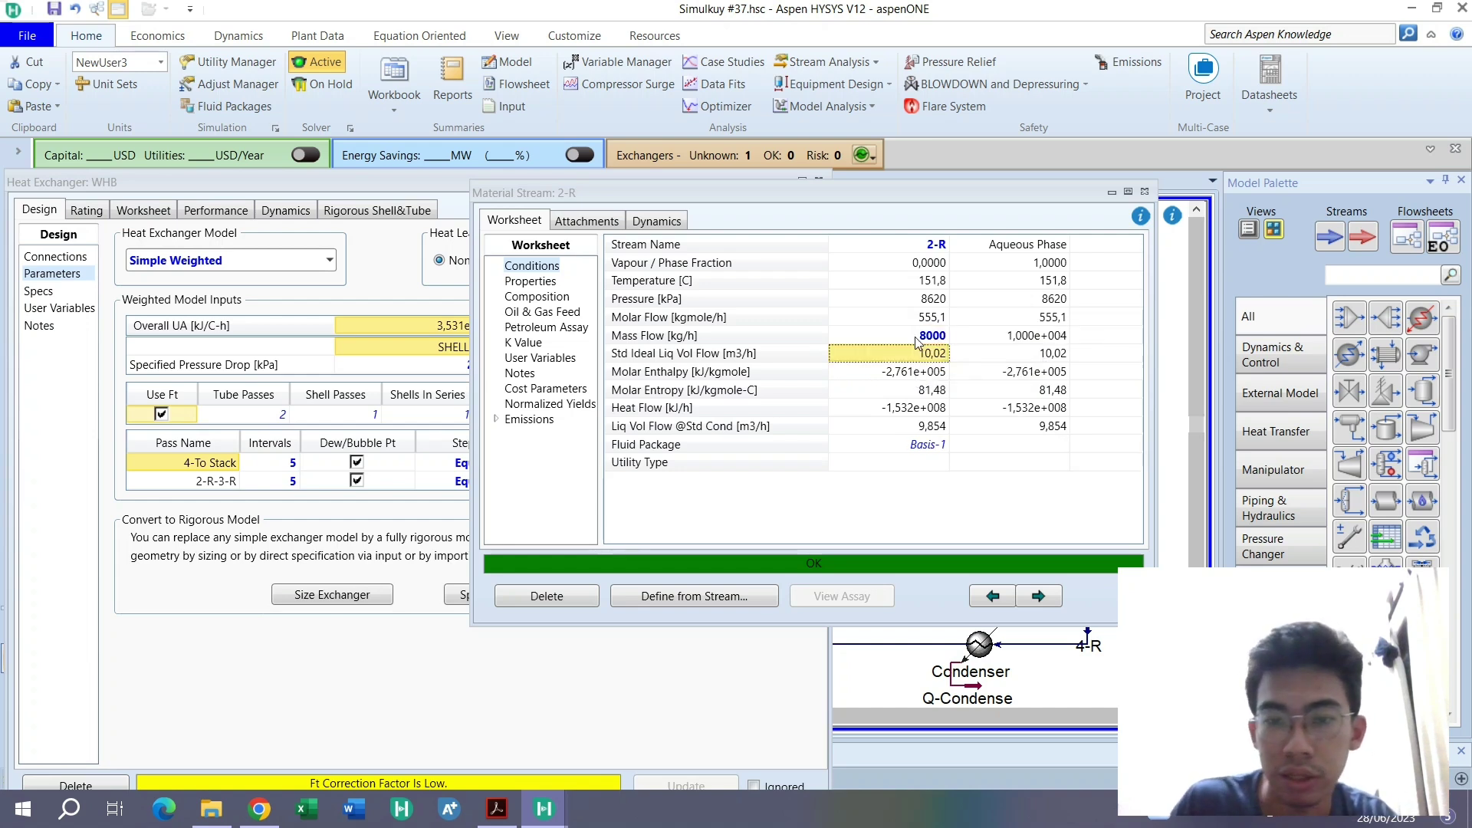
{"action": "left_click", "coordinate": [916, 337]}
{"action": "type", "text": "70"}
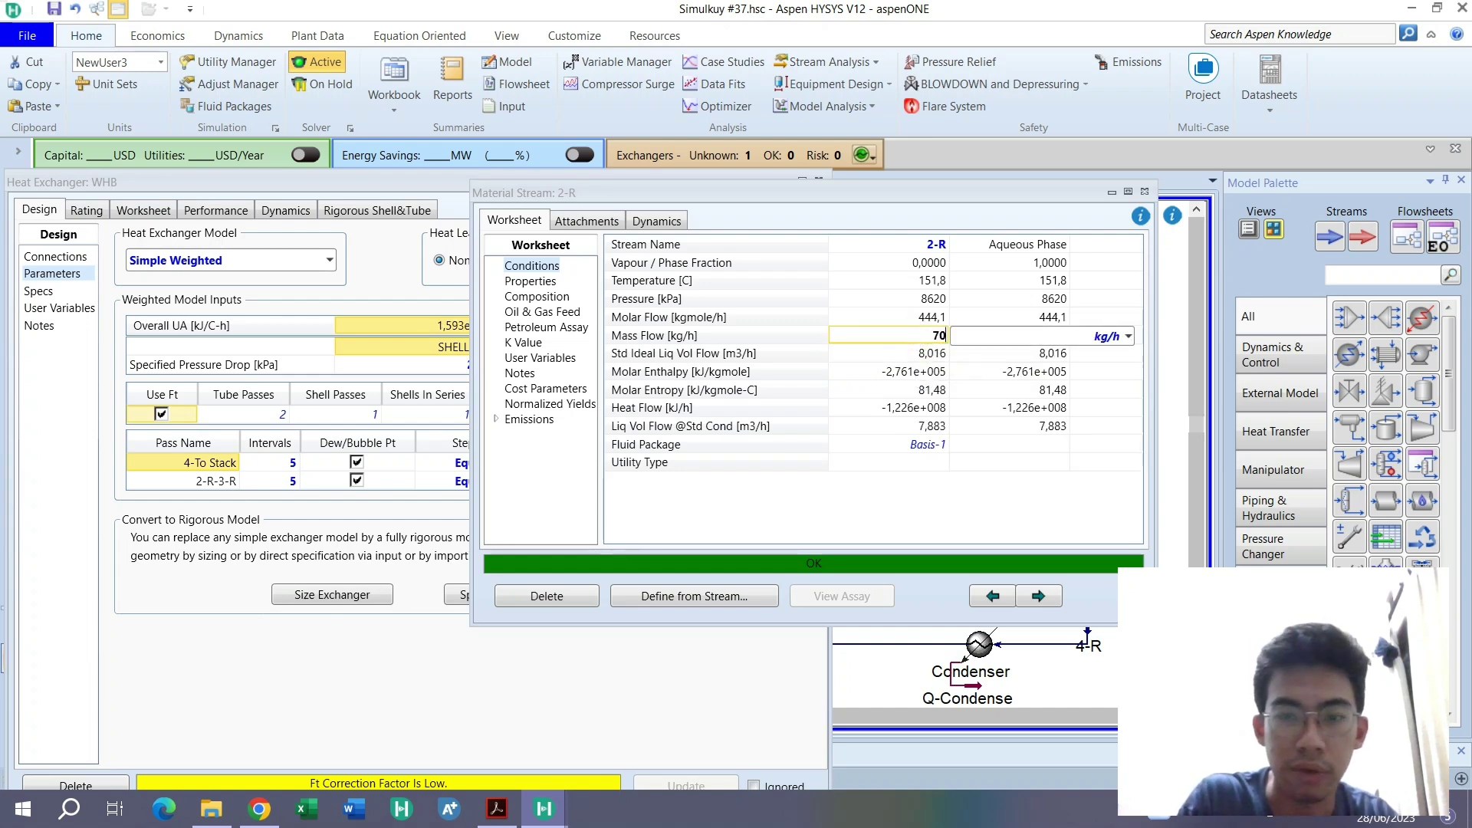
{"action": "type", "text": "00"}
{"action": "key", "text": "Return"}
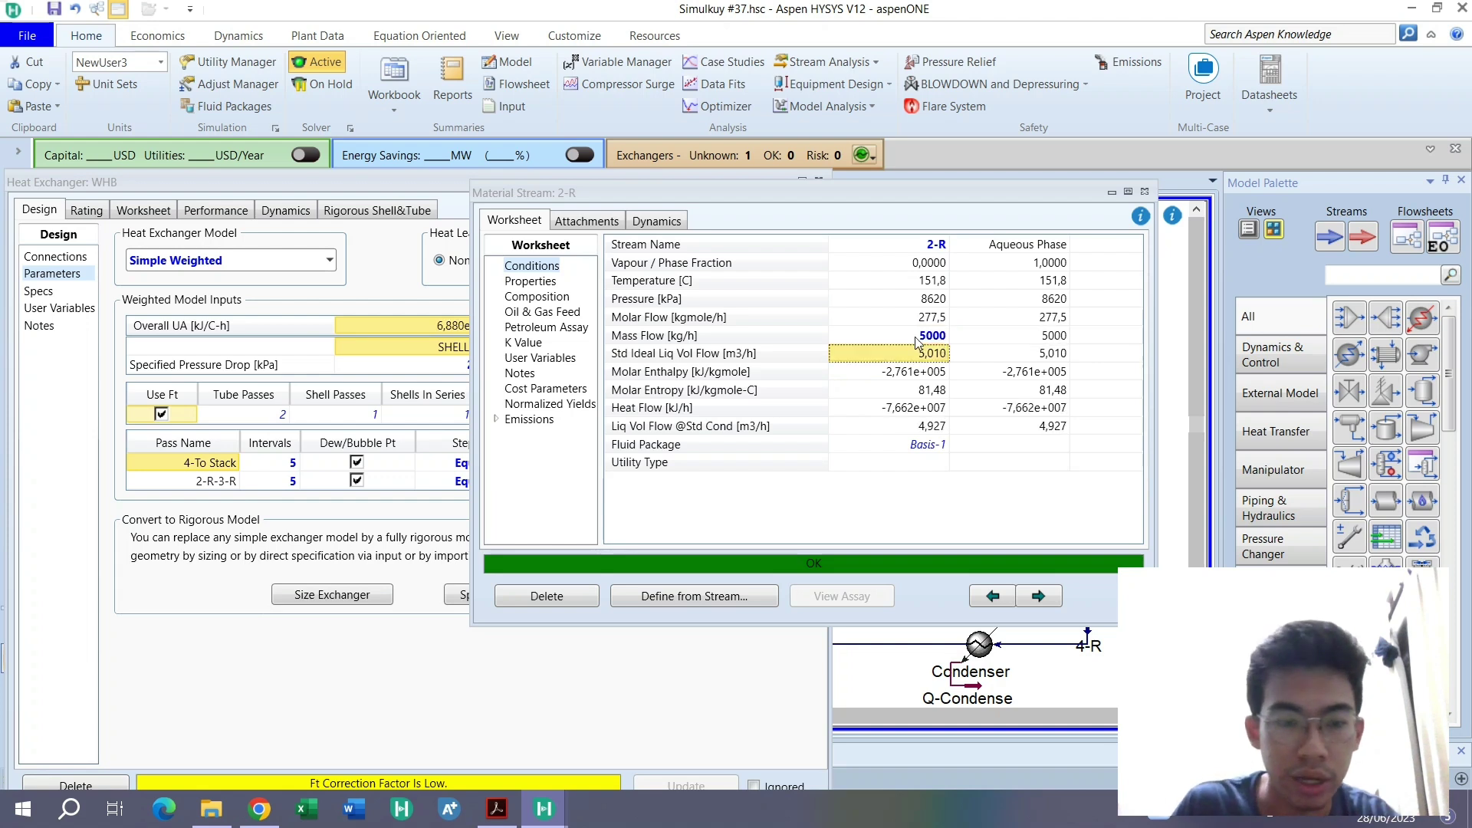
{"action": "type", "text": "4000"}
{"action": "key", "text": "Return"}
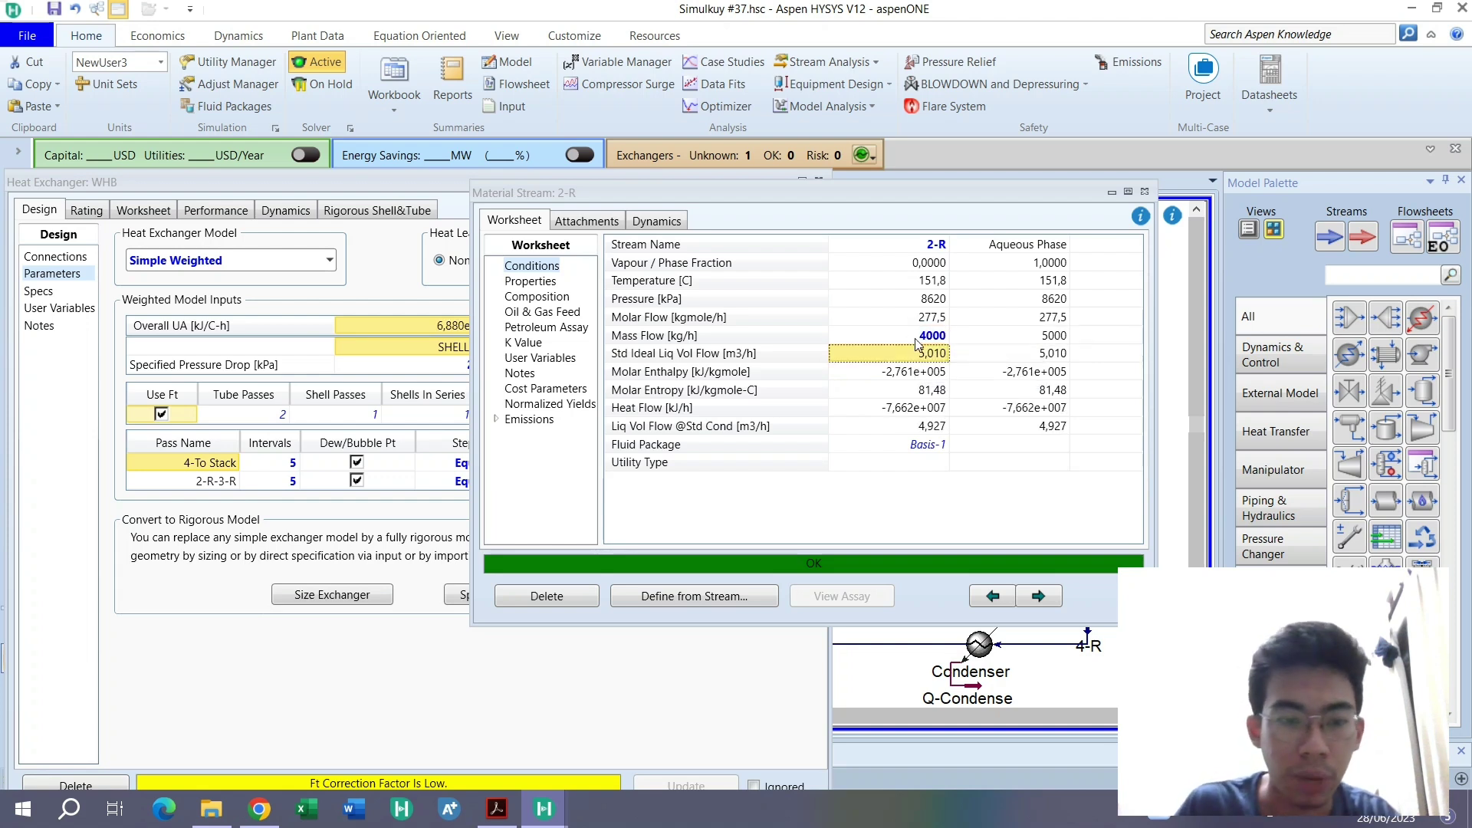
{"action": "left_click", "coordinate": [917, 339]}
{"action": "type", "text": "3000"}
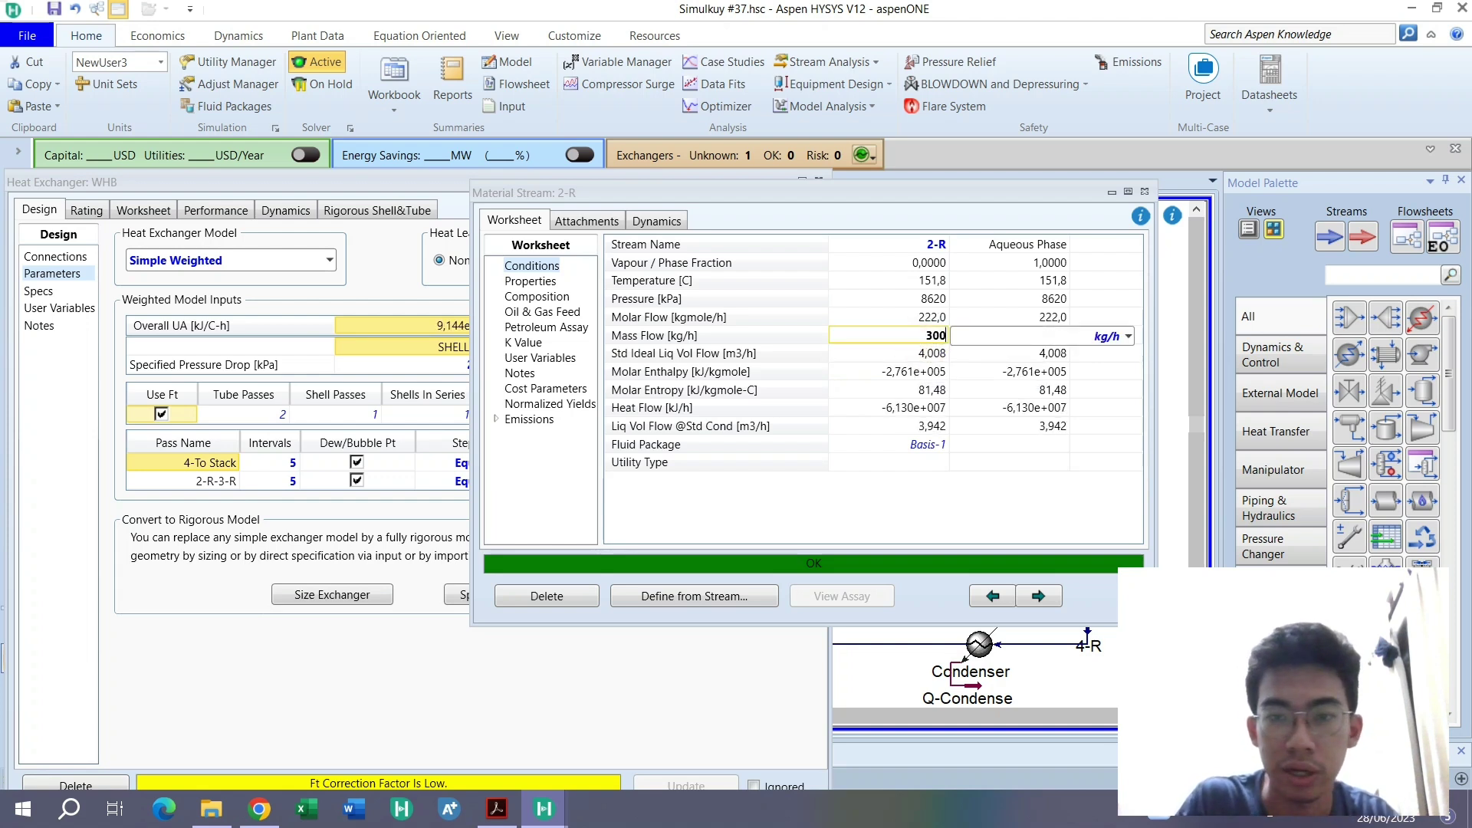
{"action": "key", "text": "Return"}
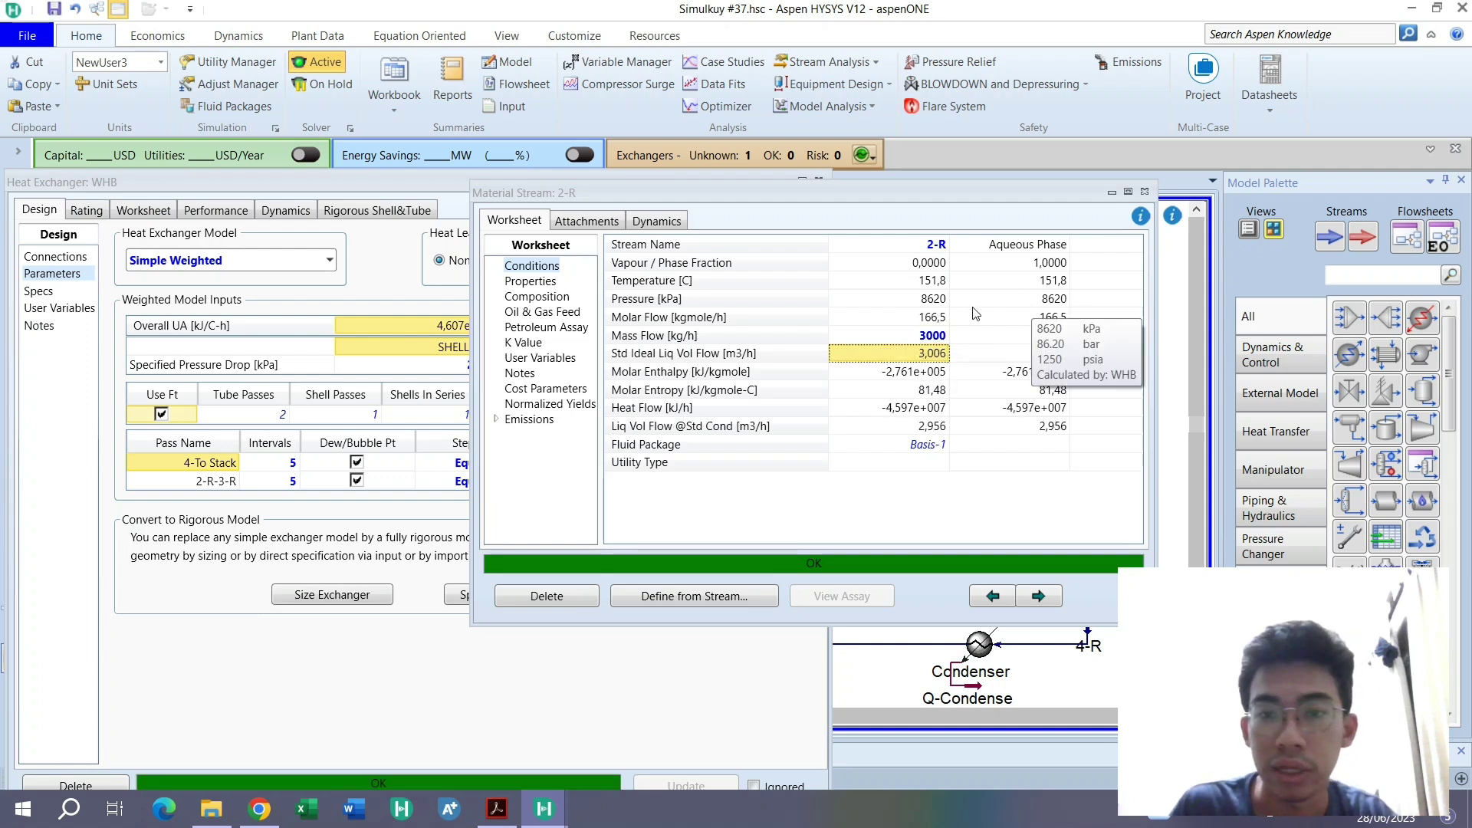
Set stream 2-R's mass flow to 3500 kg/h and close the stream's properties
{"action": "left_click", "coordinate": [917, 337]}
{"action": "type", "text": "3500"}
{"action": "key", "text": "Return"}
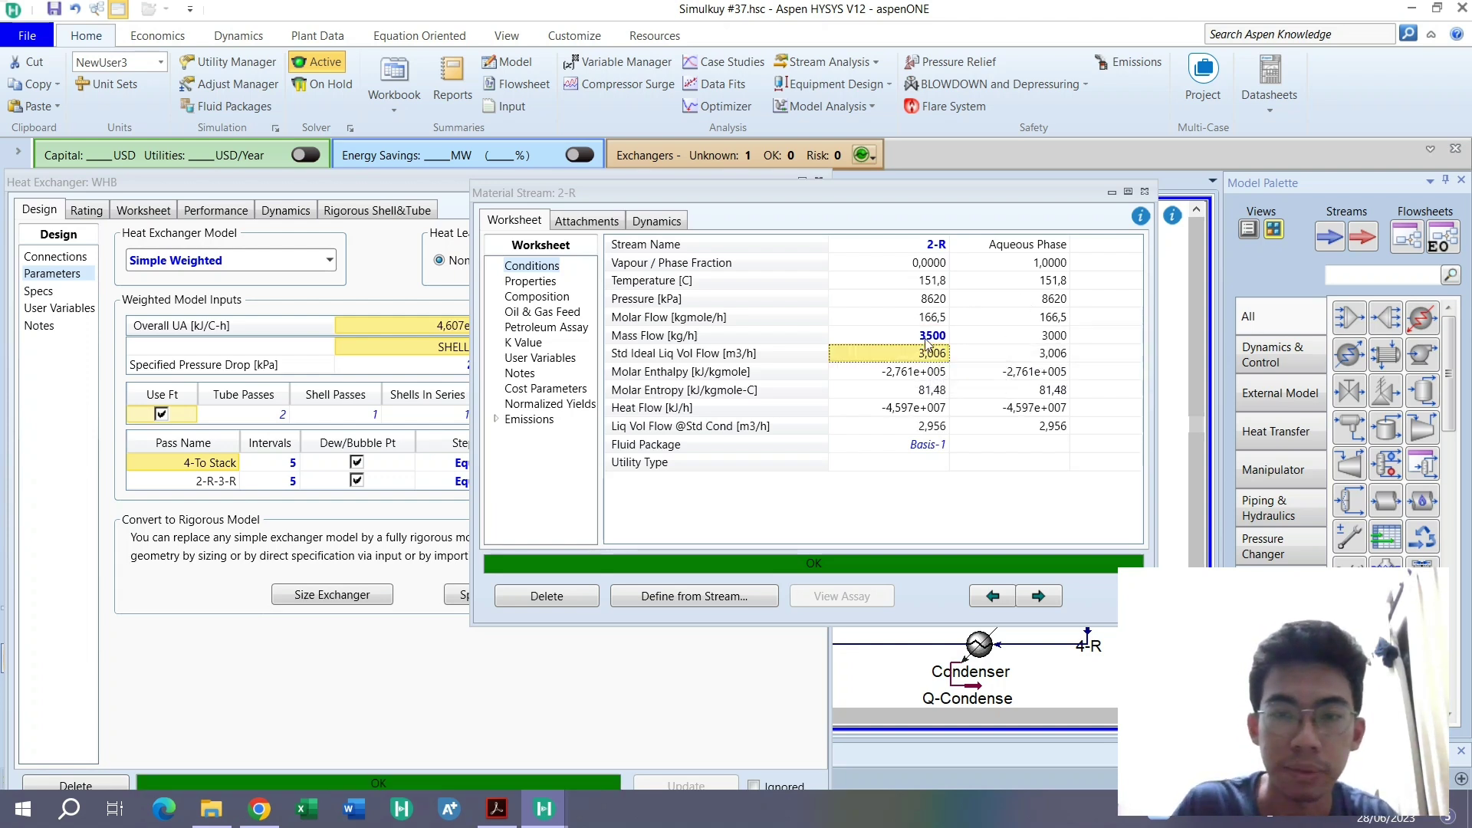
{"action": "left_click", "coordinate": [1143, 193]}
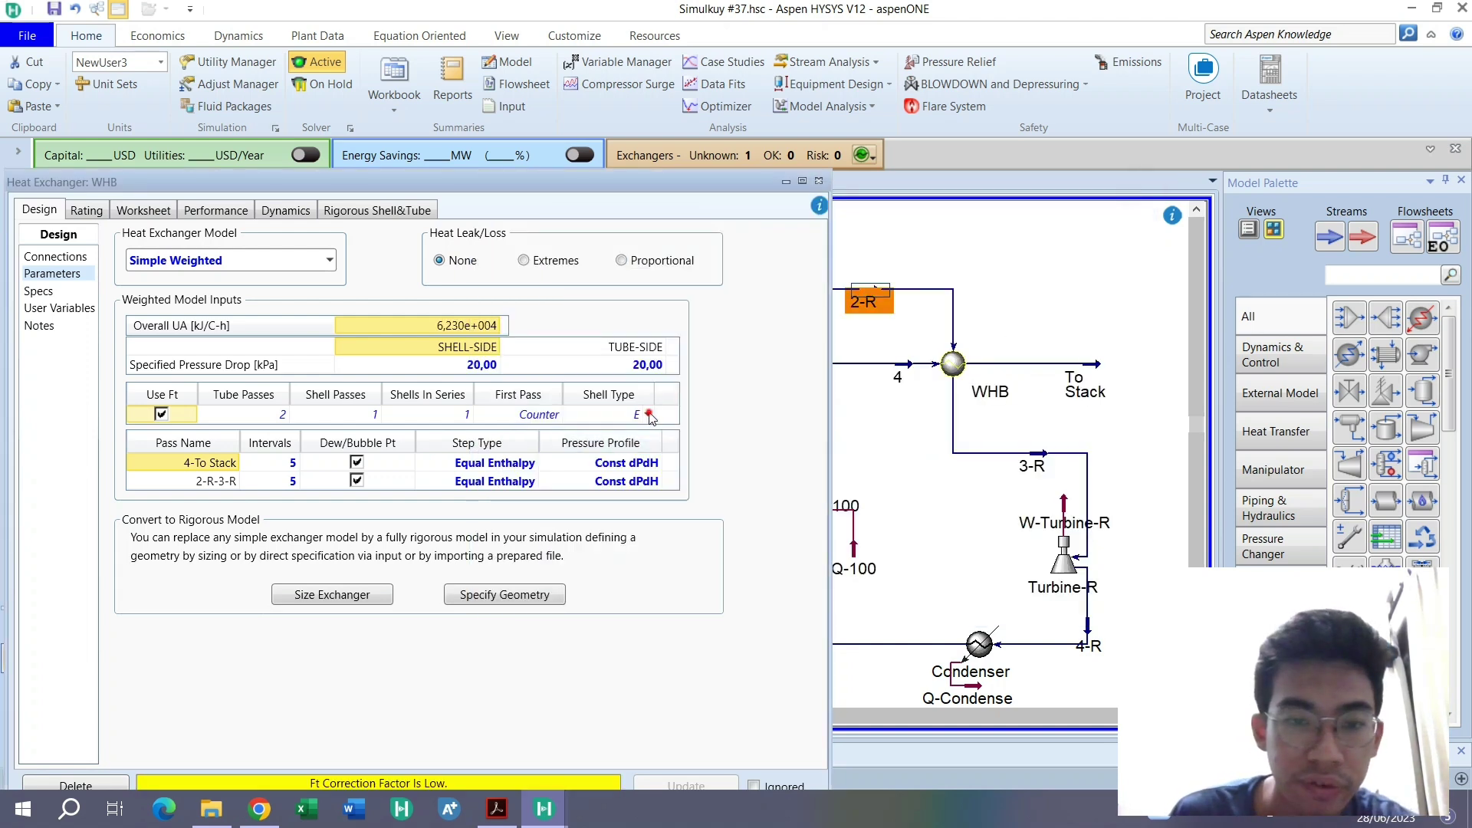
Change the WHB's shell type to F and close the exchanger's properties
{"action": "left_click", "coordinate": [650, 415]}
{"action": "left_click", "coordinate": [609, 439]}
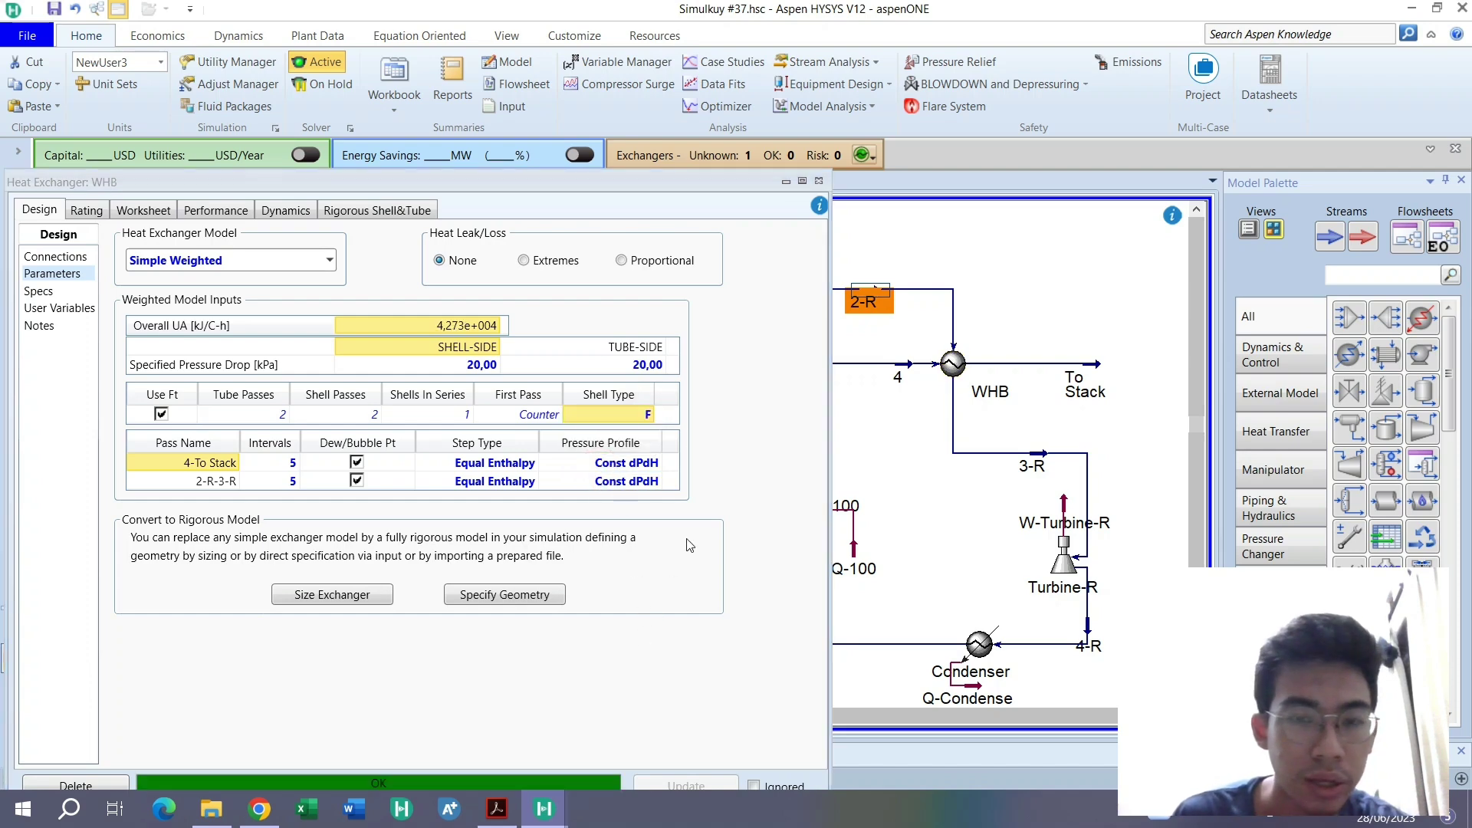
{"action": "left_click", "coordinate": [818, 181]}
Rename the pump P-100 as Pump and close its properties
{"action": "scroll", "coordinate": [703, 555], "scroll_direction": "up", "scroll_amount": 2}
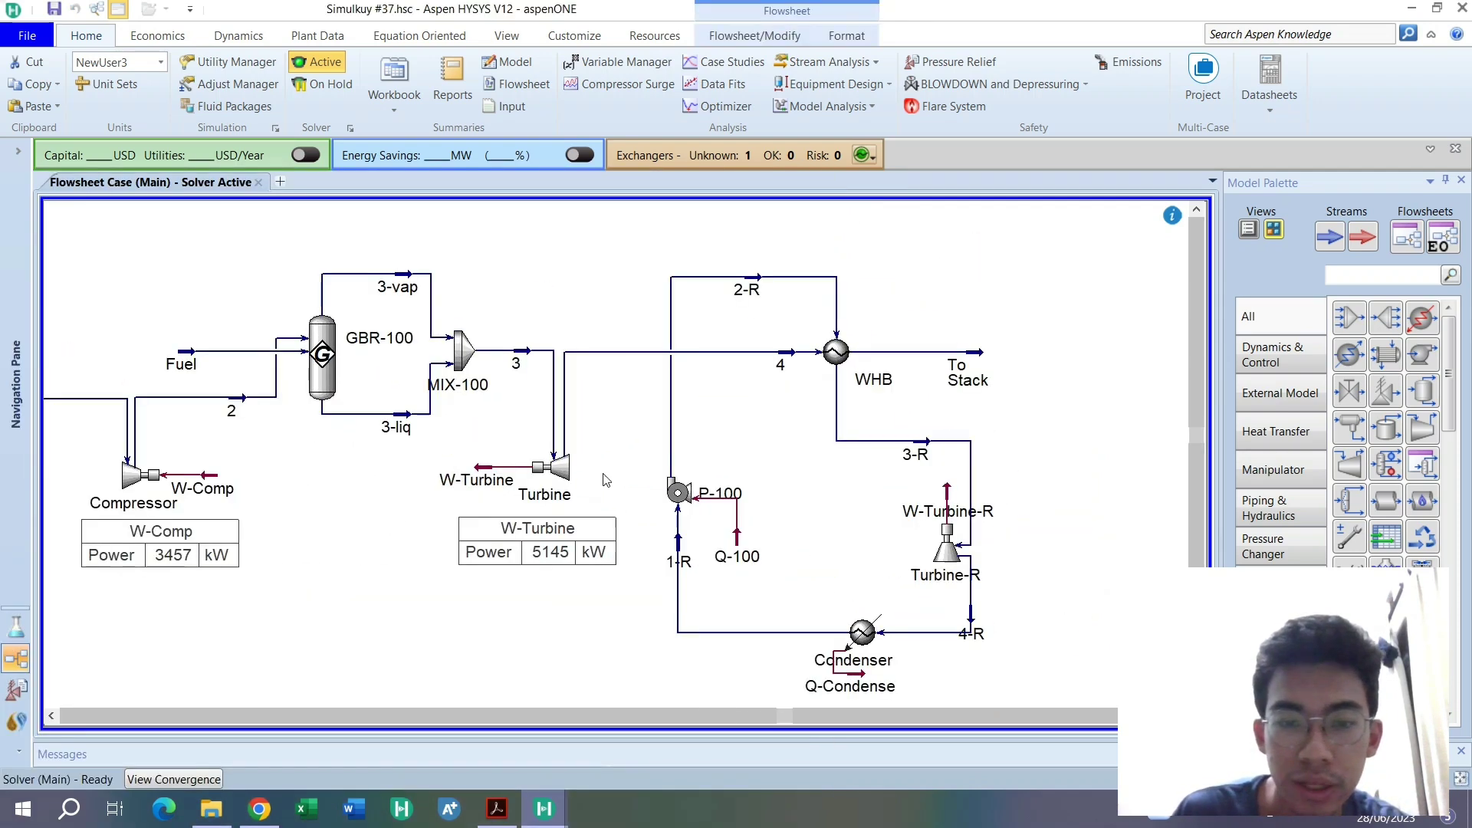
{"action": "double_click", "coordinate": [691, 506]}
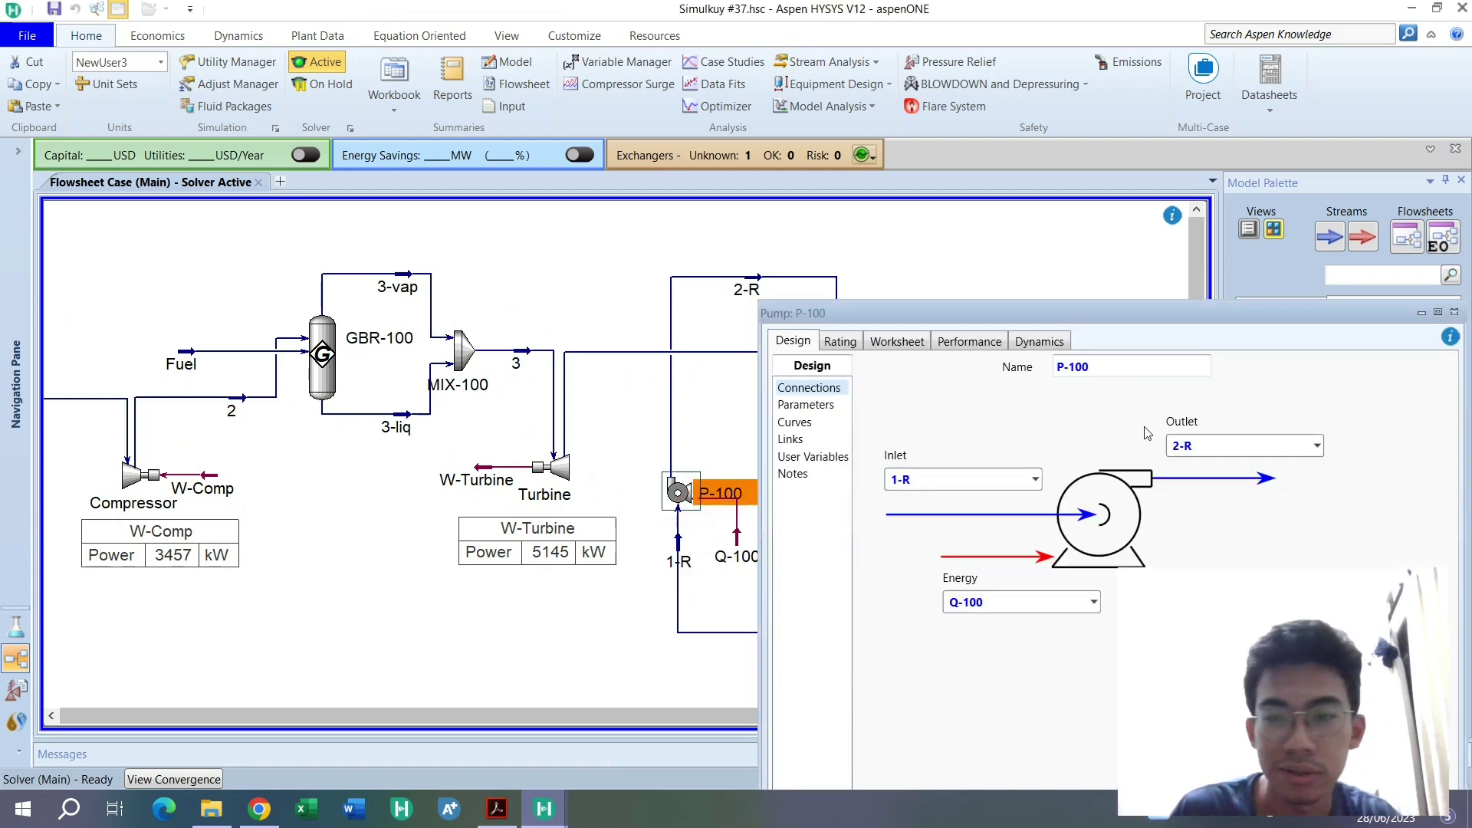
{"action": "left_click", "coordinate": [1102, 368]}
{"action": "type", "text": "Pump"}
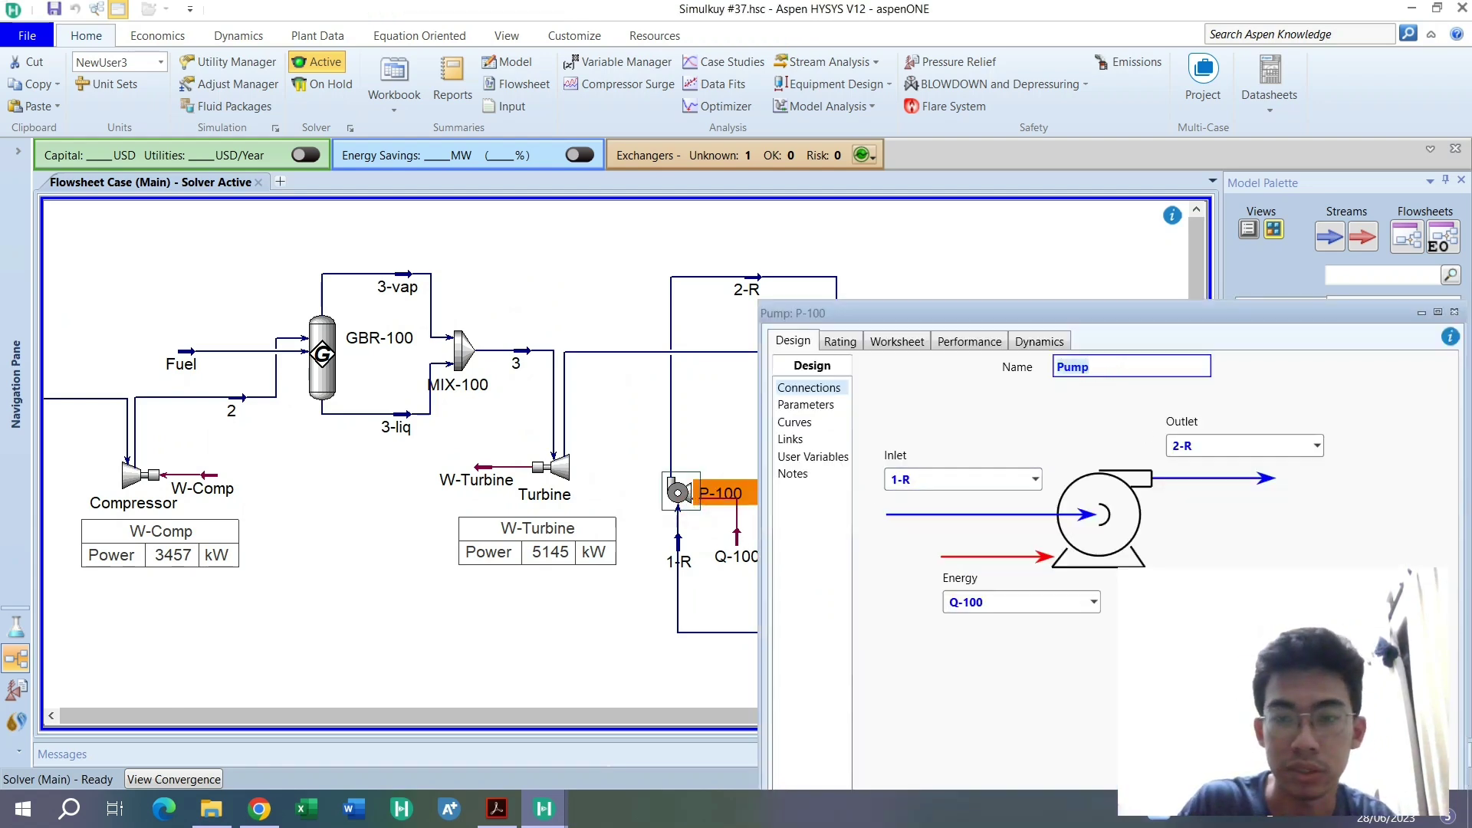
{"action": "key", "text": "Return"}
{"action": "left_click_drag", "start_coordinate": [1083, 310], "coordinate": [285, 196]}
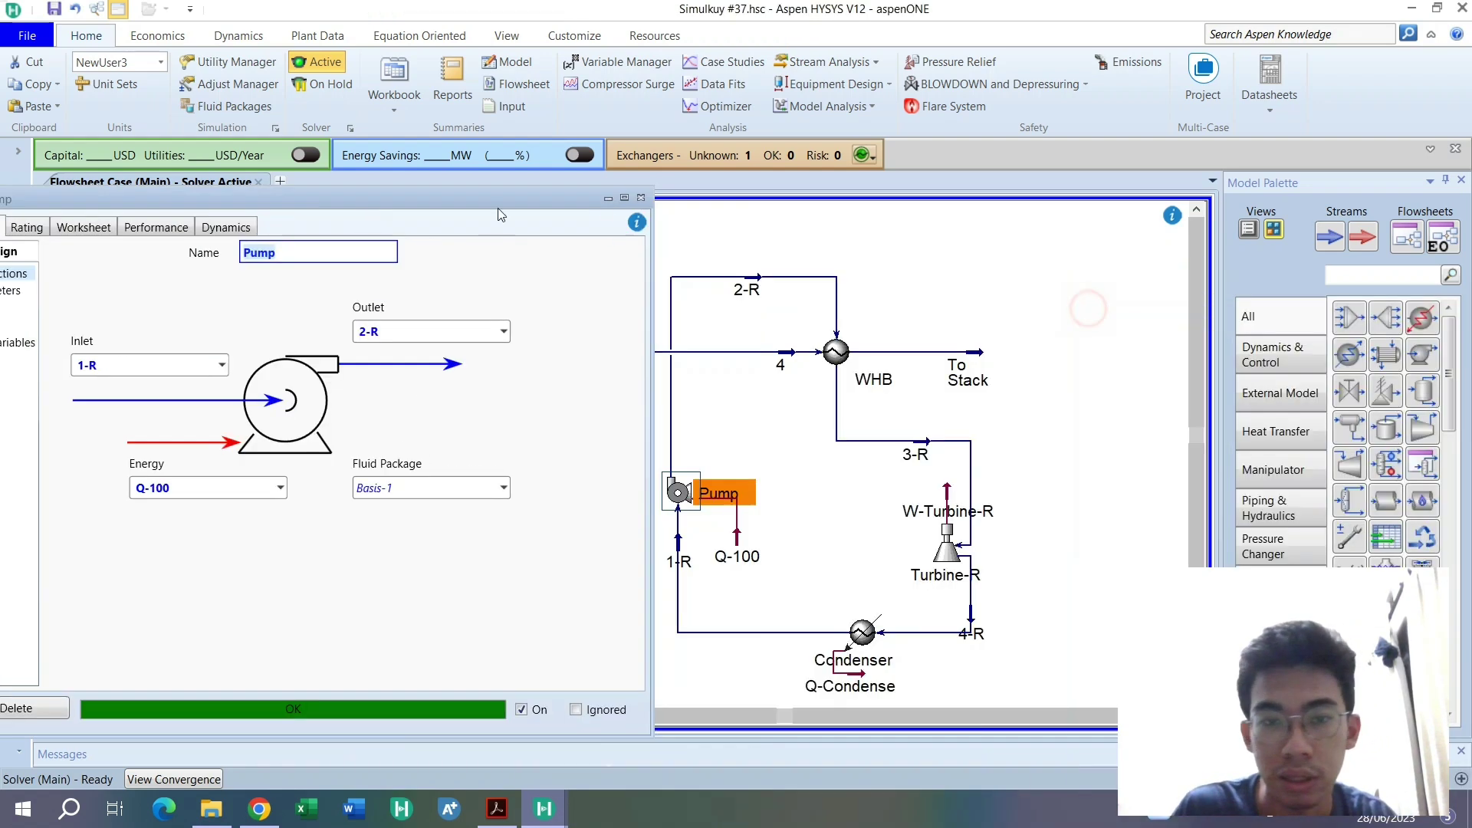
{"action": "left_click", "coordinate": [648, 196]}
Rename the pump's energy stream Q-100 as W-Pump
{"action": "left_click", "coordinate": [753, 554]}
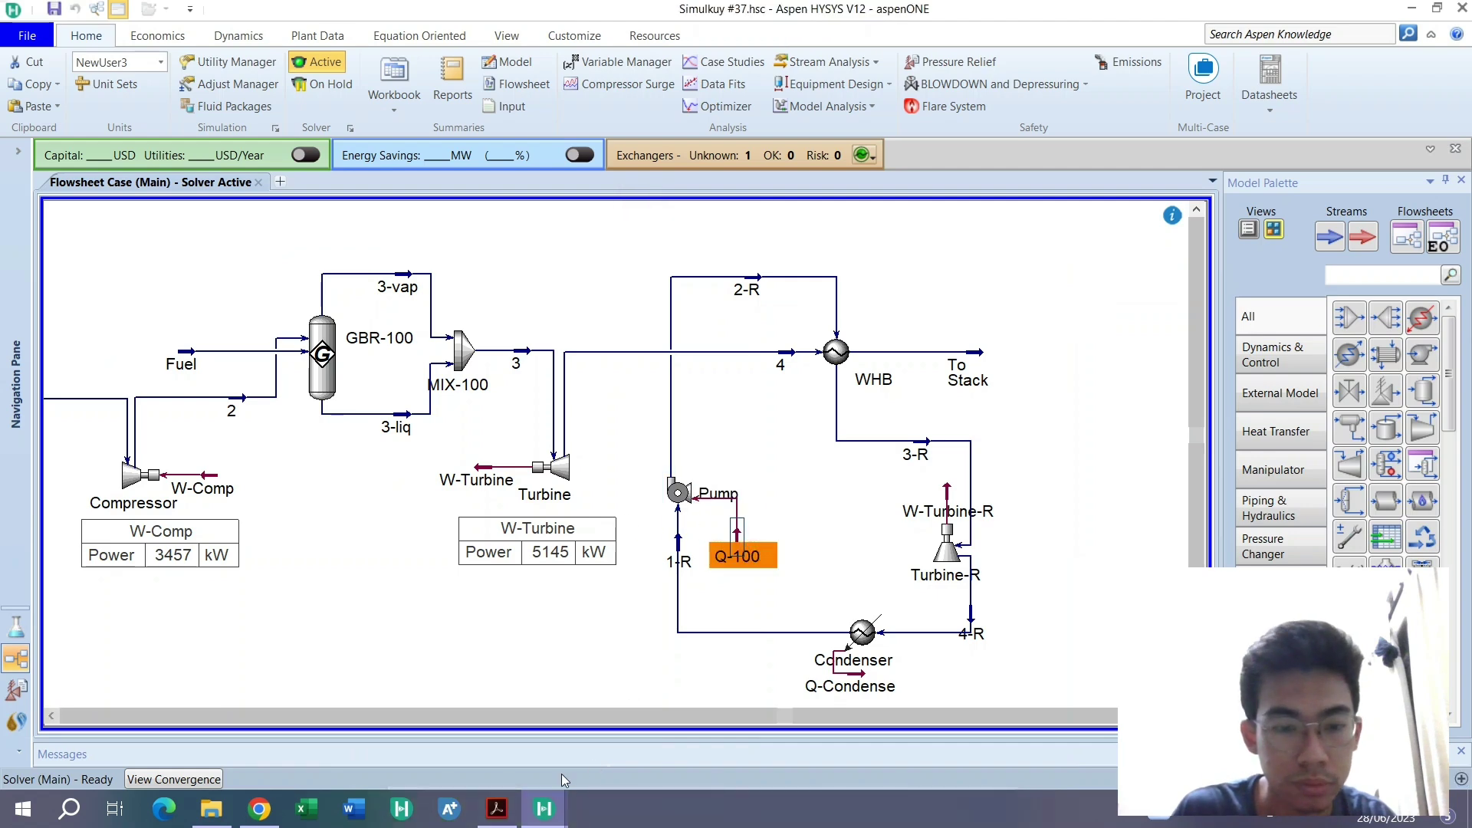
{"action": "left_click_drag", "start_coordinate": [578, 702], "coordinate": [314, 372]}
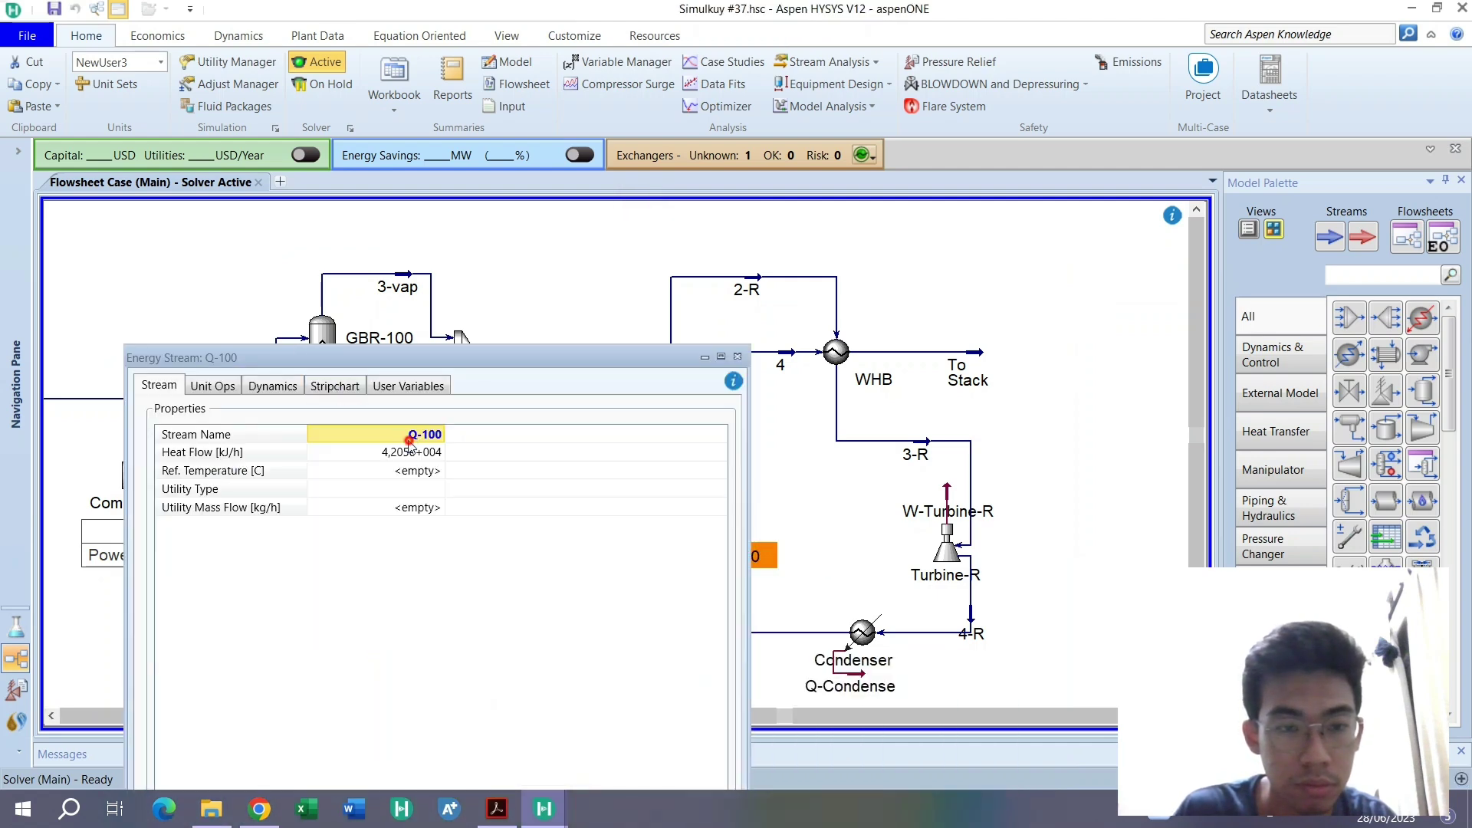
{"action": "type", "text": "W-Pump"}
{"action": "key", "text": "Return"}
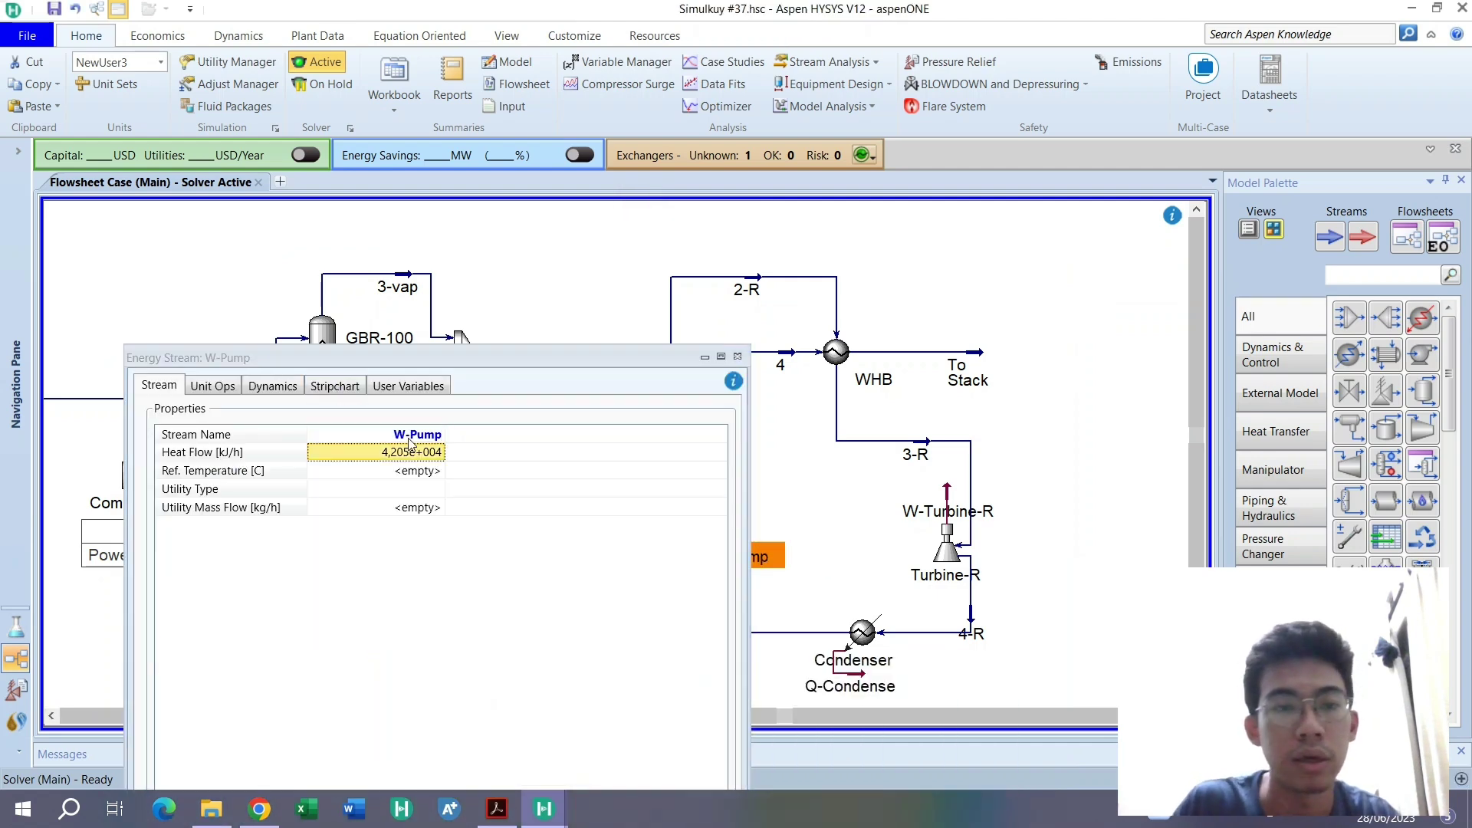
Close the W-Pump stream's properties, then review the Nett Power & Efisiensi spreadsheet and close it
{"action": "left_click", "coordinate": [738, 357]}
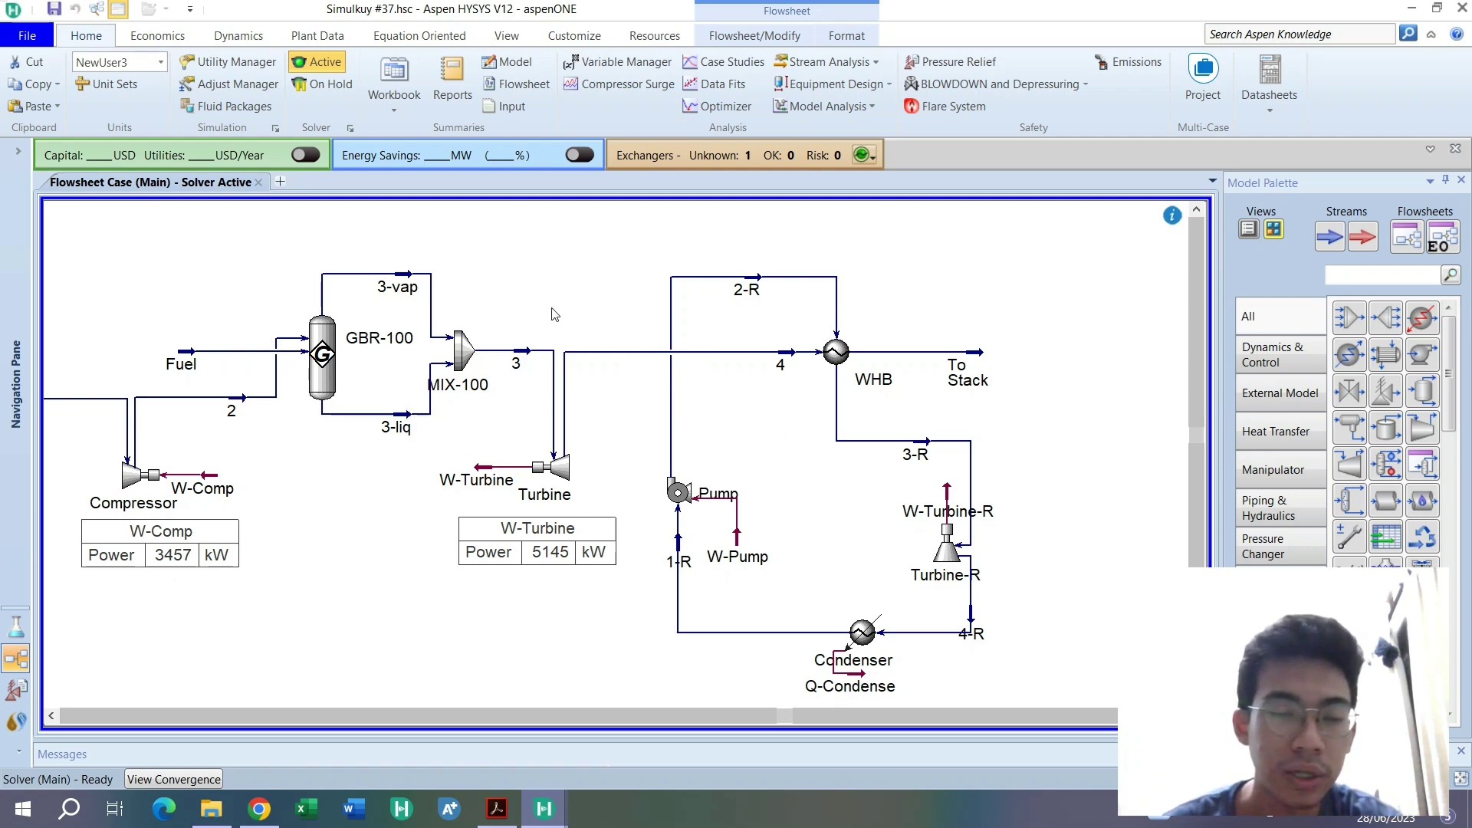
{"action": "scroll", "coordinate": [872, 521], "scroll_direction": "down", "scroll_amount": 2}
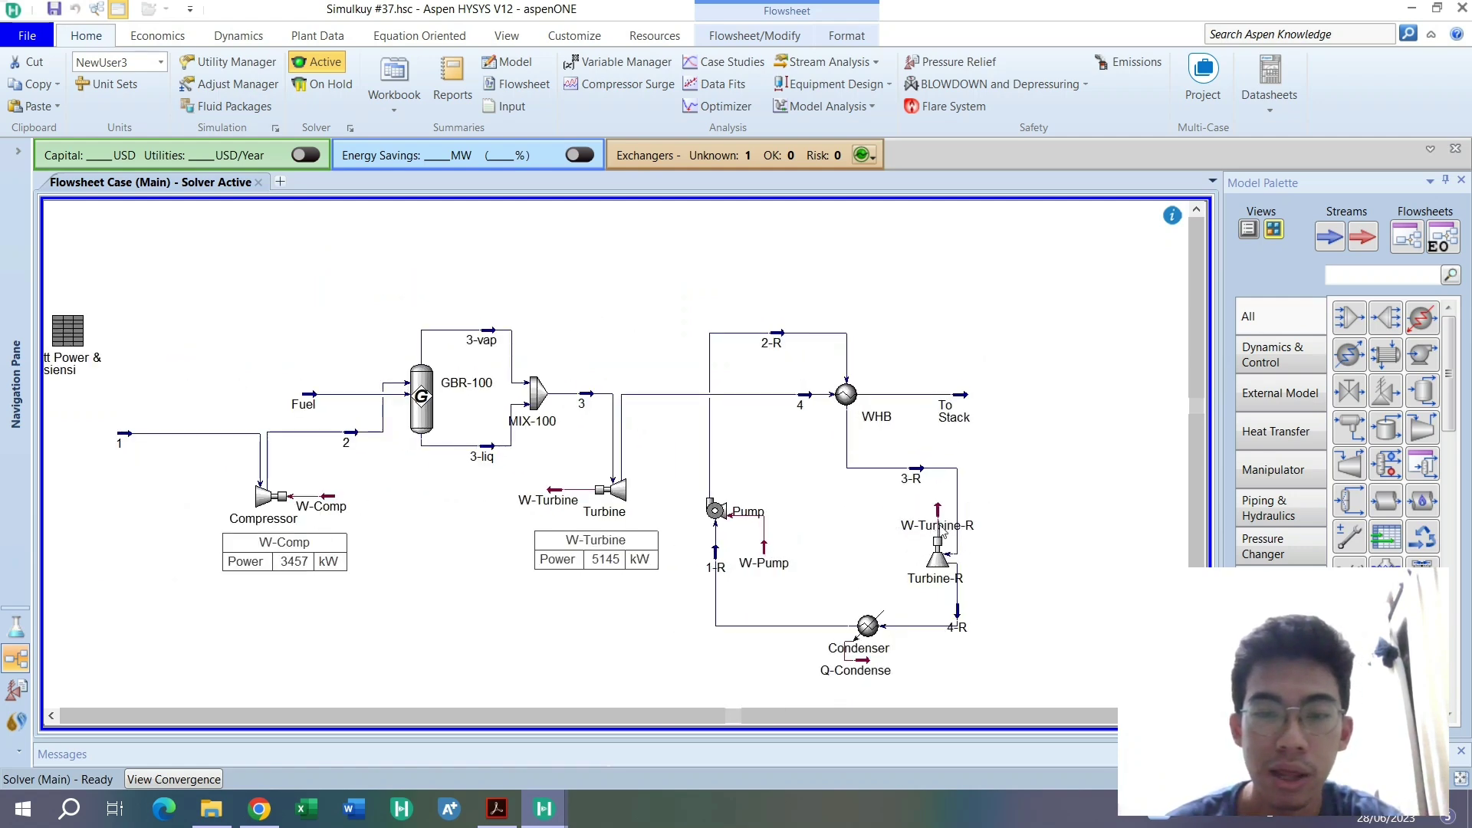
{"action": "left_click_drag", "start_coordinate": [733, 715], "coordinate": [850, 677]}
{"action": "scroll", "coordinate": [851, 677], "scroll_direction": "up", "scroll_amount": 1}
{"action": "mouse_move", "coordinate": [857, 489]}
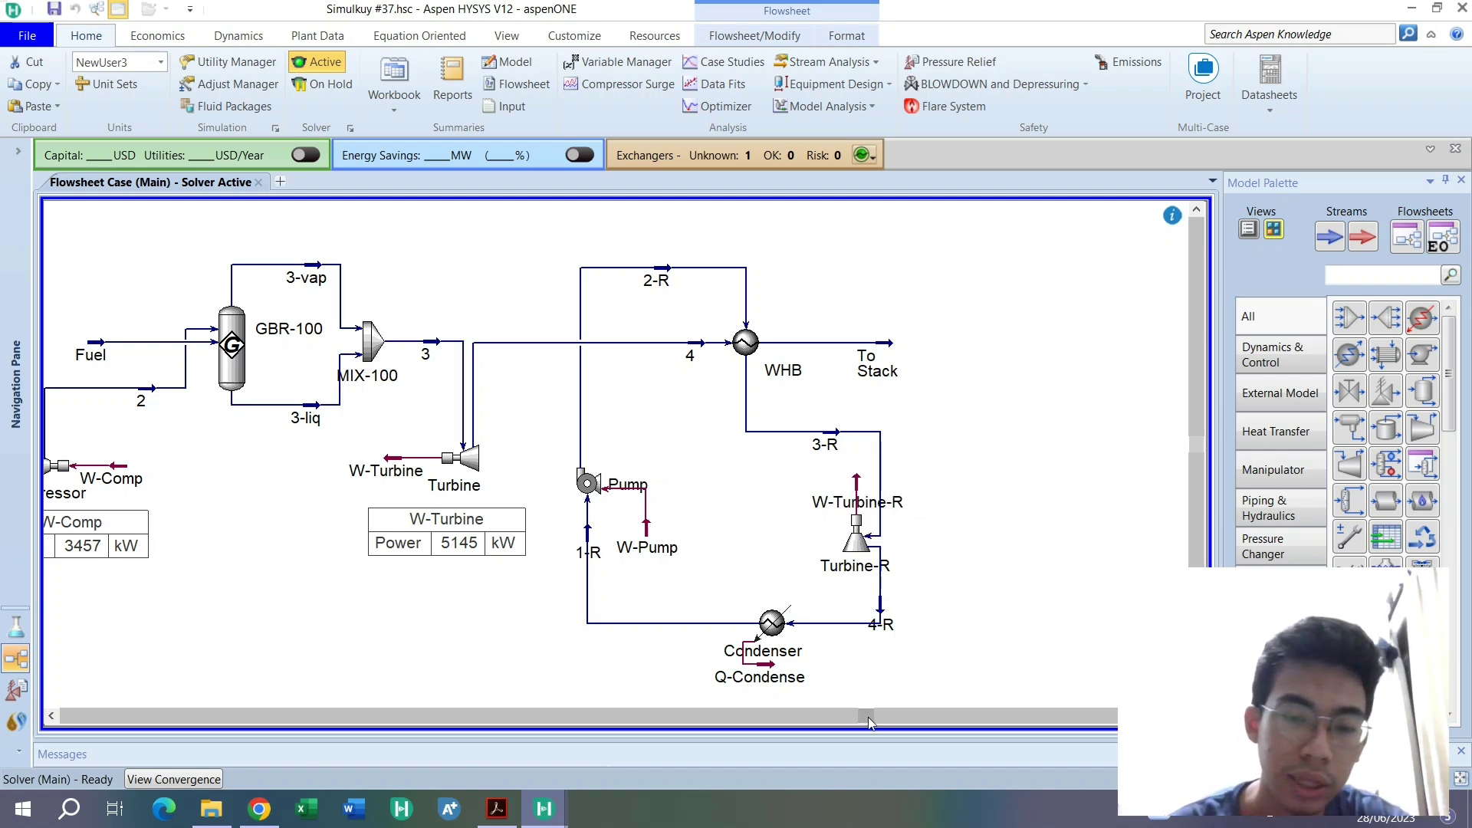
{"action": "left_click_drag", "start_coordinate": [869, 722], "coordinate": [500, 715]}
{"action": "double_click", "coordinate": [211, 270]}
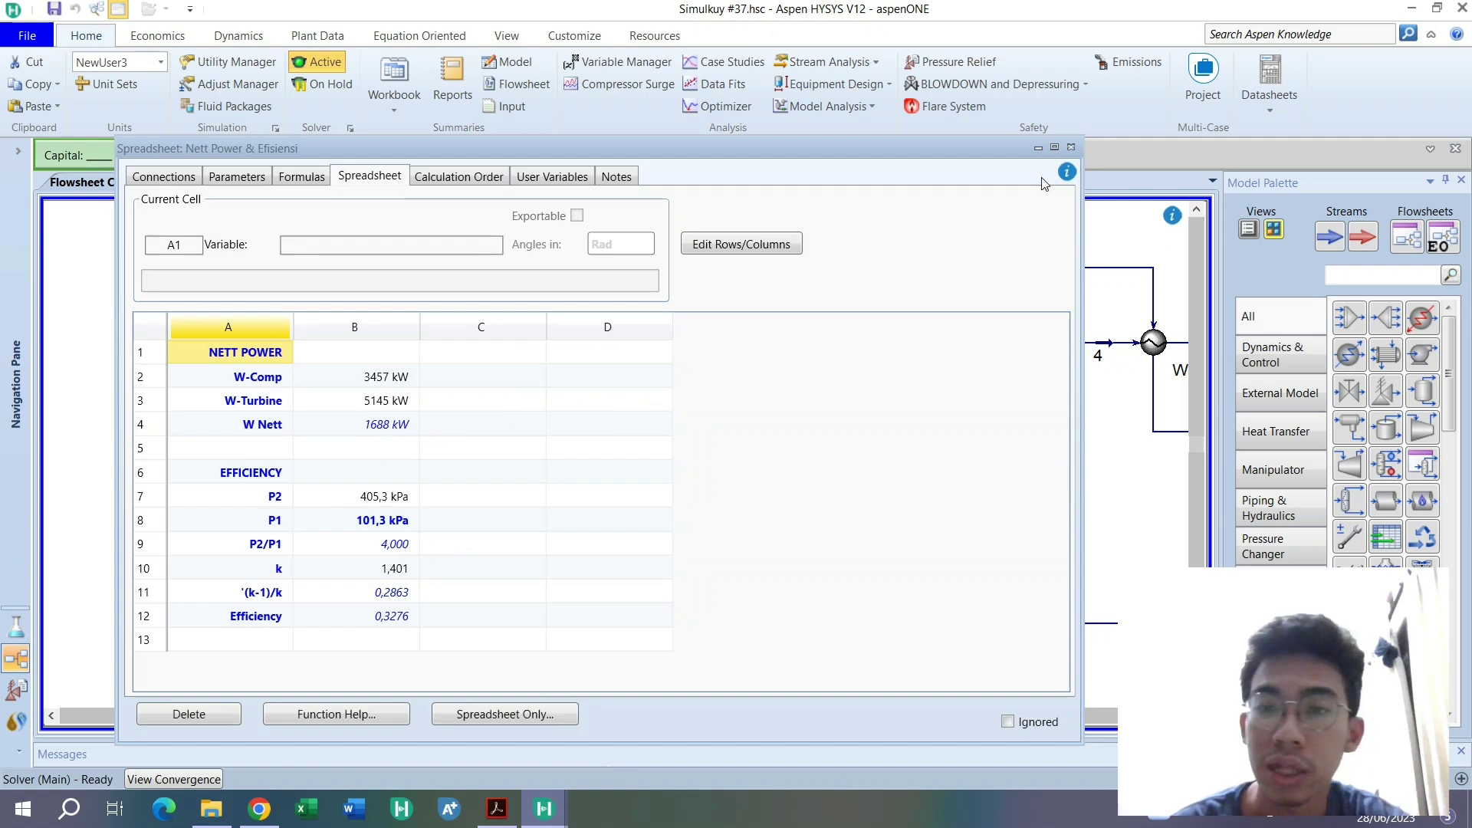
{"action": "left_click", "coordinate": [1071, 147]}
{"action": "left_click_drag", "start_coordinate": [504, 720], "coordinate": [862, 679]}
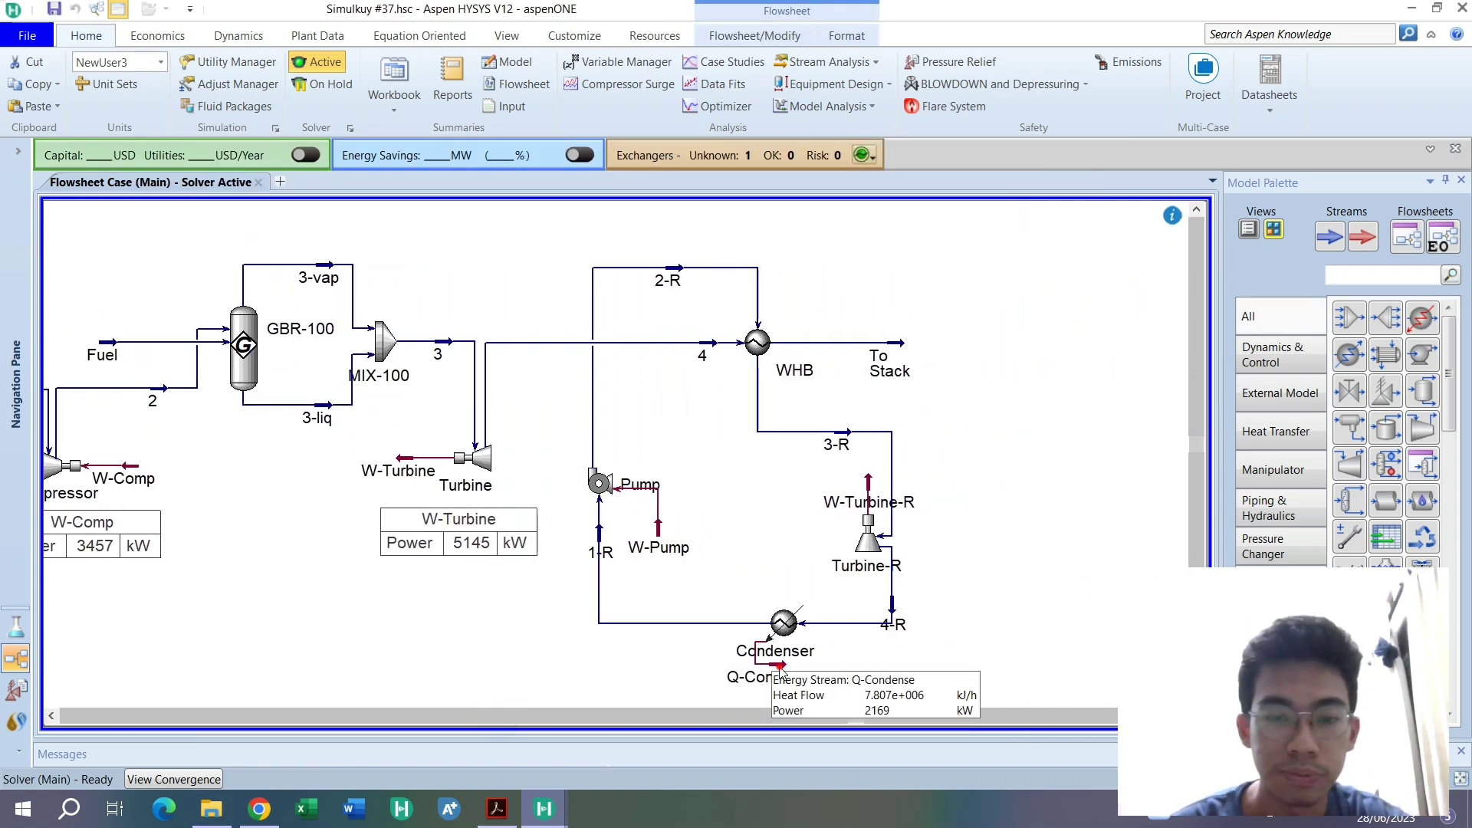
Move the Q-Condense energy stream slightly lower beneath the condenser and deselect it
{"action": "left_click_drag", "start_coordinate": [772, 676], "coordinate": [799, 693]}
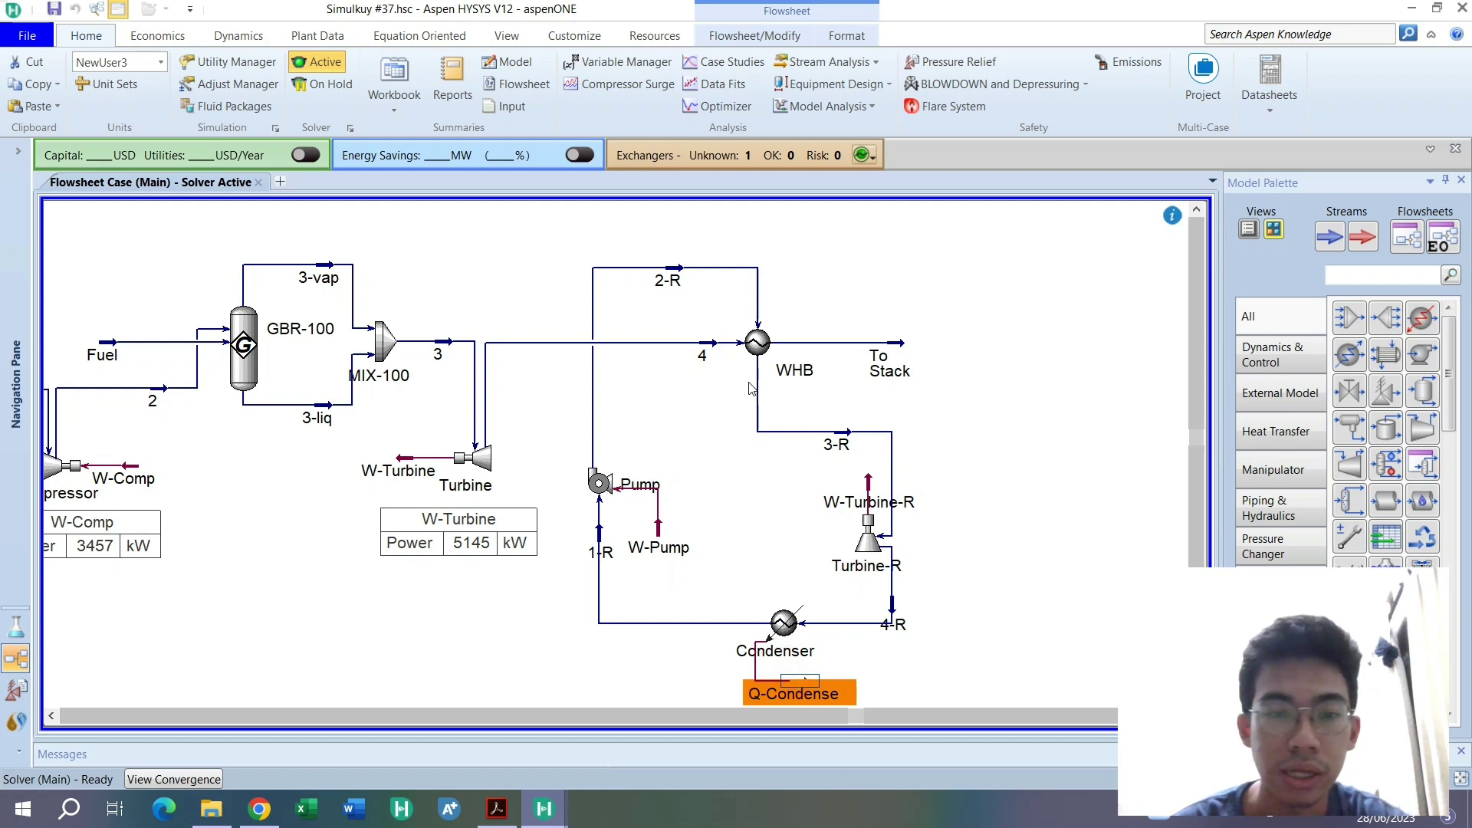
{"action": "mouse_move", "coordinate": [879, 542]}
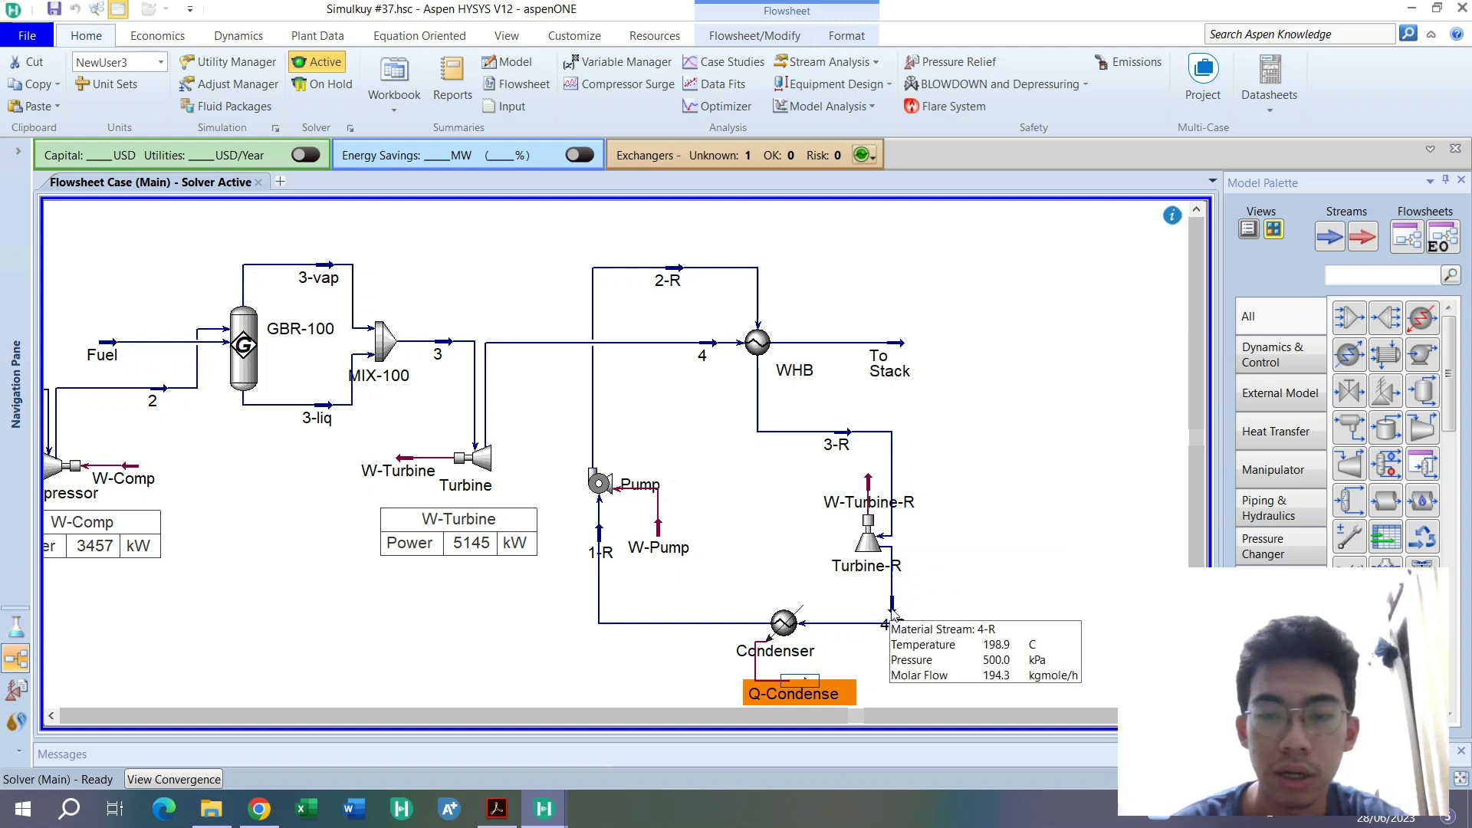
{"action": "left_click", "coordinate": [939, 496]}
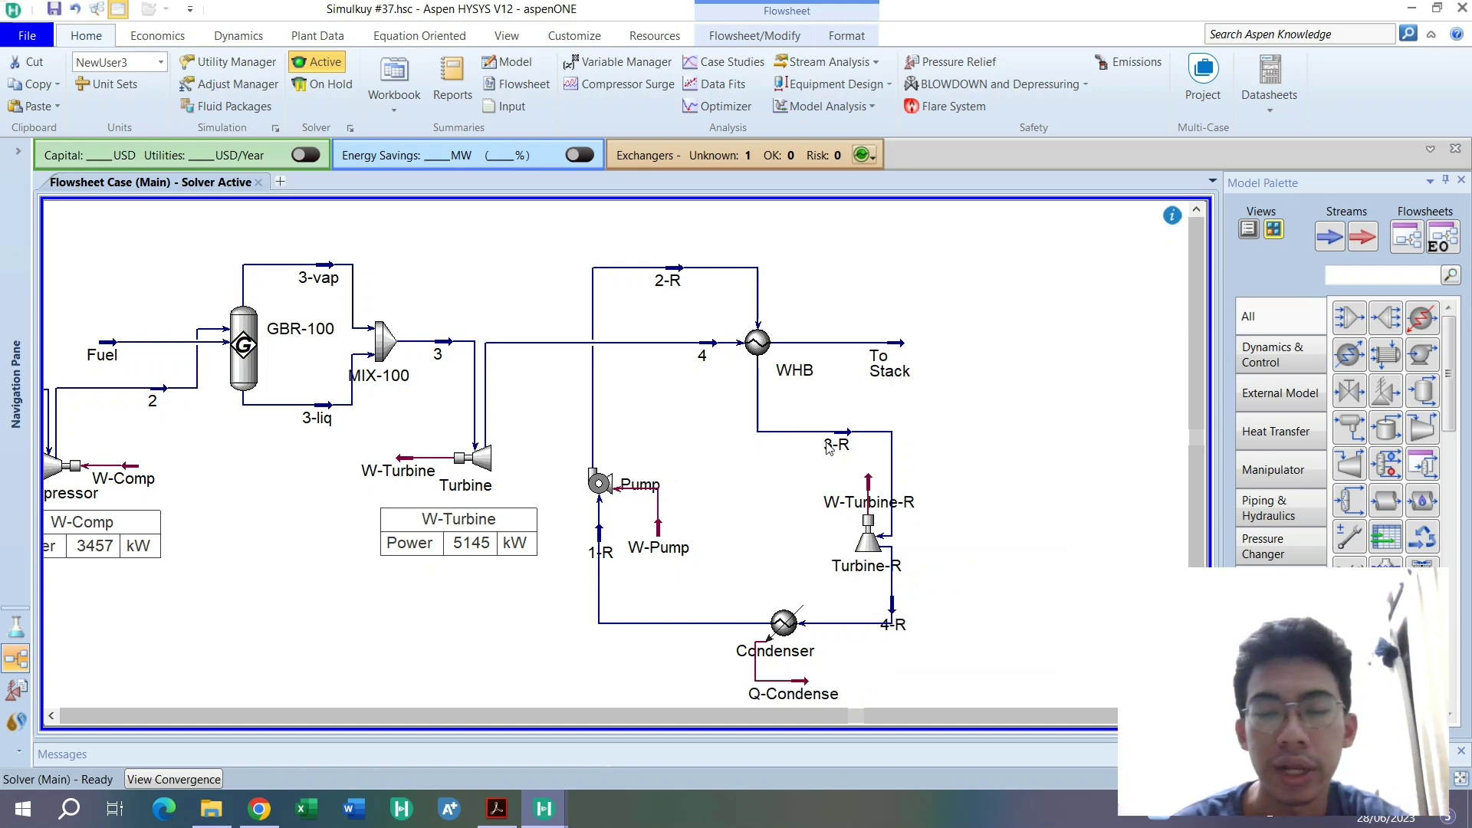
Check the conditions of streams 3-R and 2-R, closing stream 2-R's properties when done
{"action": "mouse_move", "coordinate": [666, 290]}
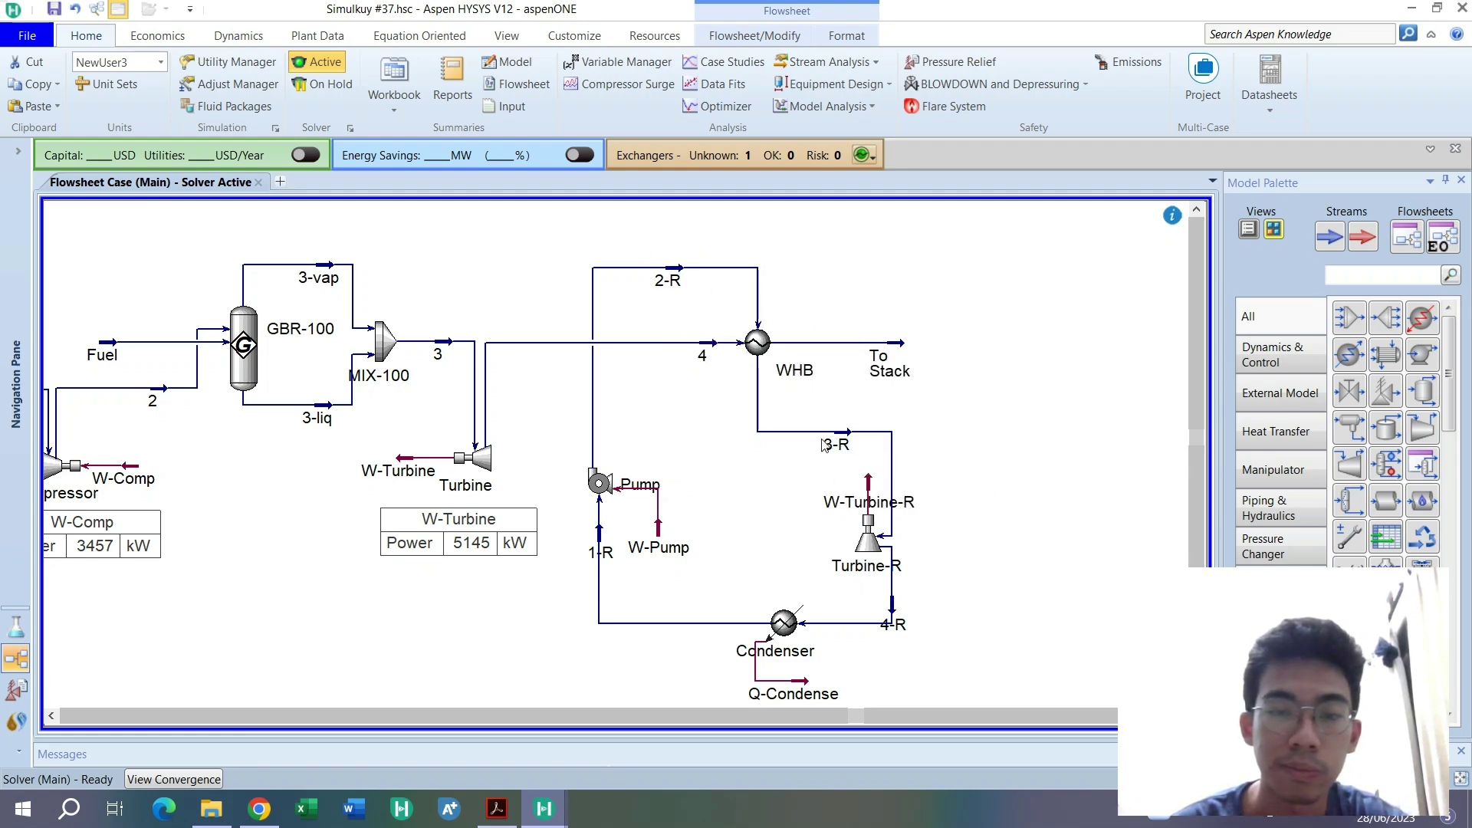
{"action": "mouse_move", "coordinate": [832, 448]}
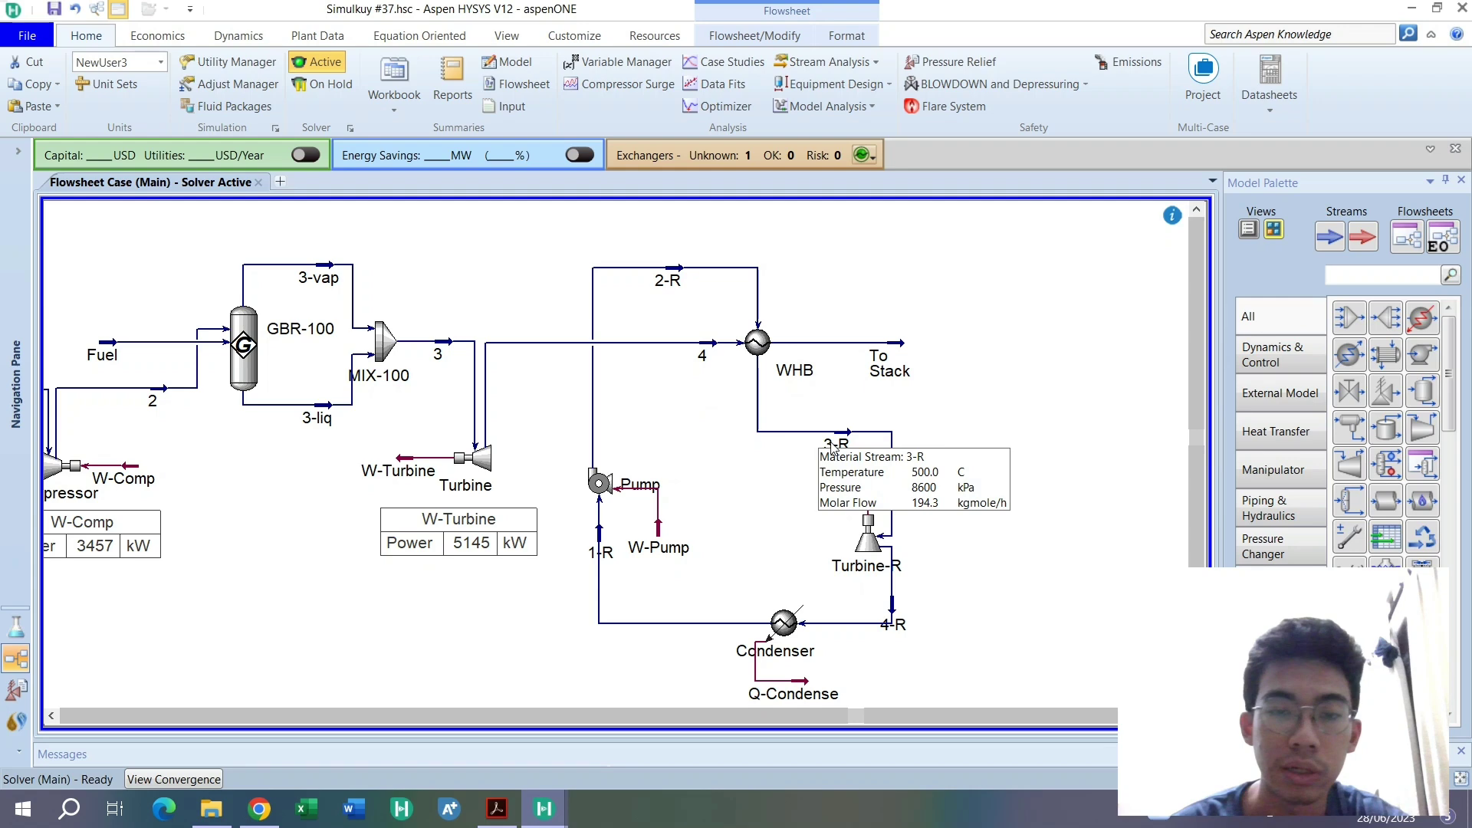
{"action": "double_click", "coordinate": [686, 280]}
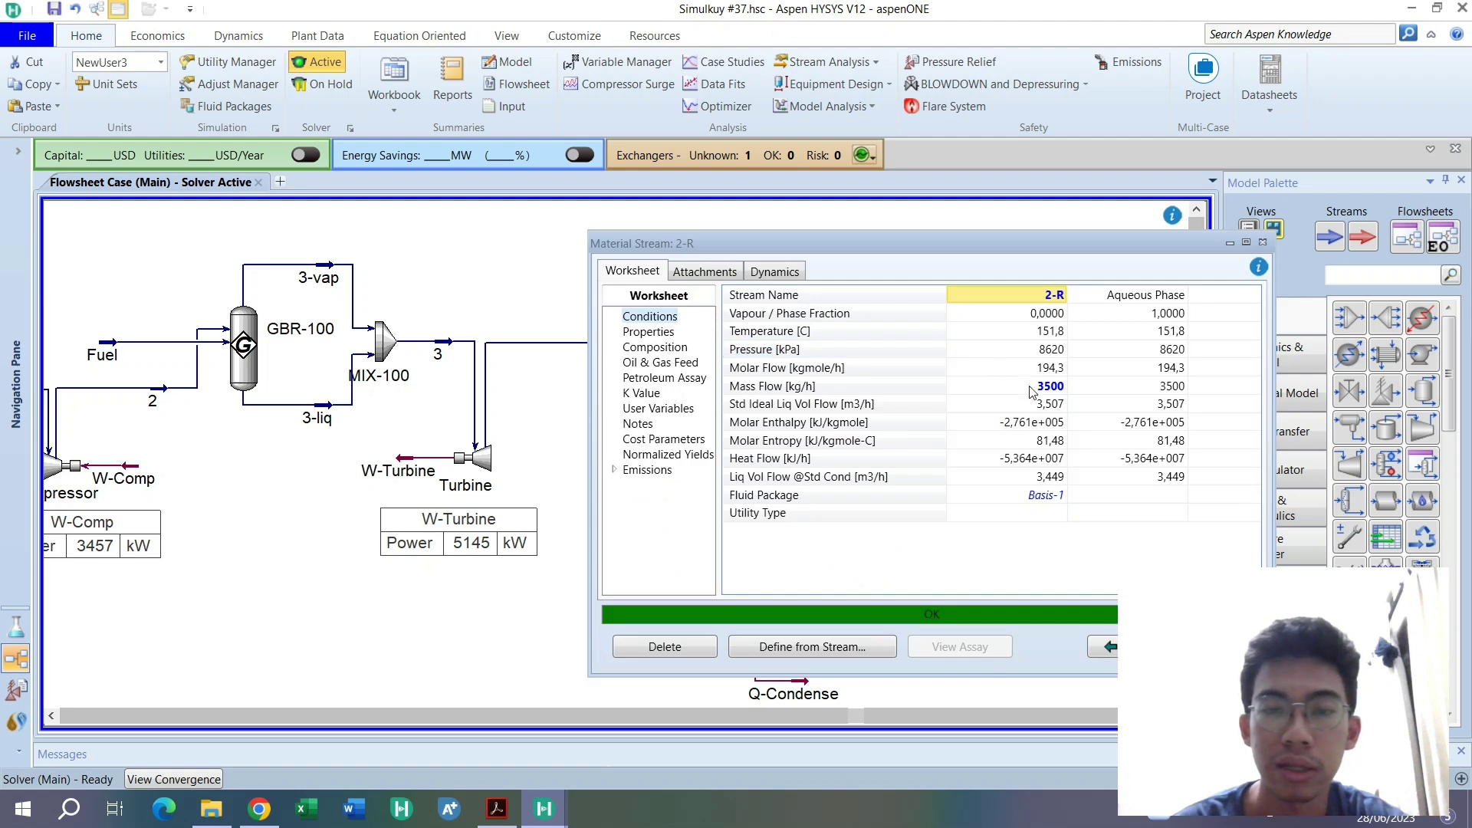
{"action": "left_click", "coordinate": [1262, 242]}
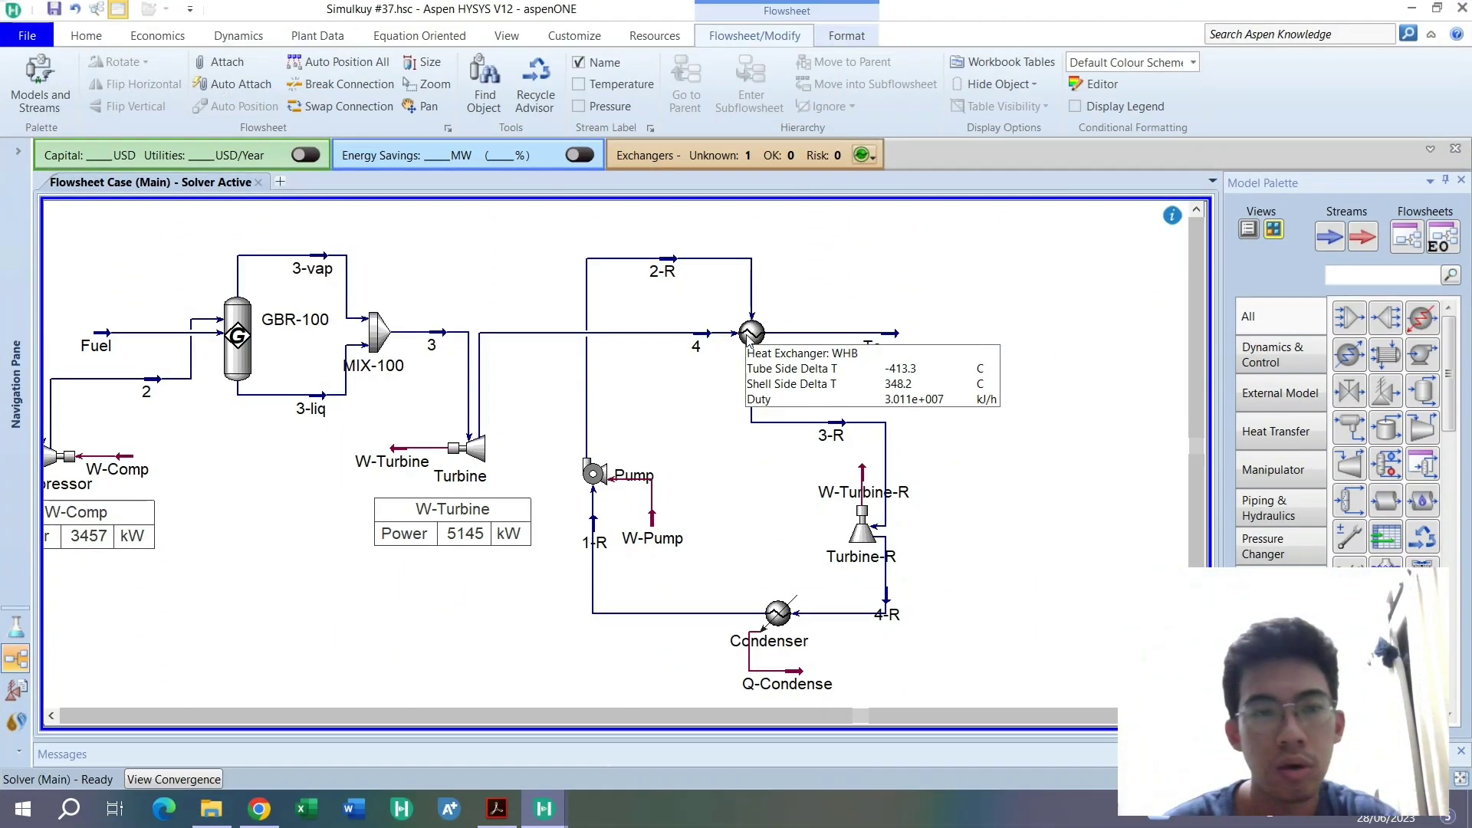
Open the WHB's stream conditions and try a mass flow of 11500 kg/h for stream 2-R
{"action": "double_click", "coordinate": [749, 334]}
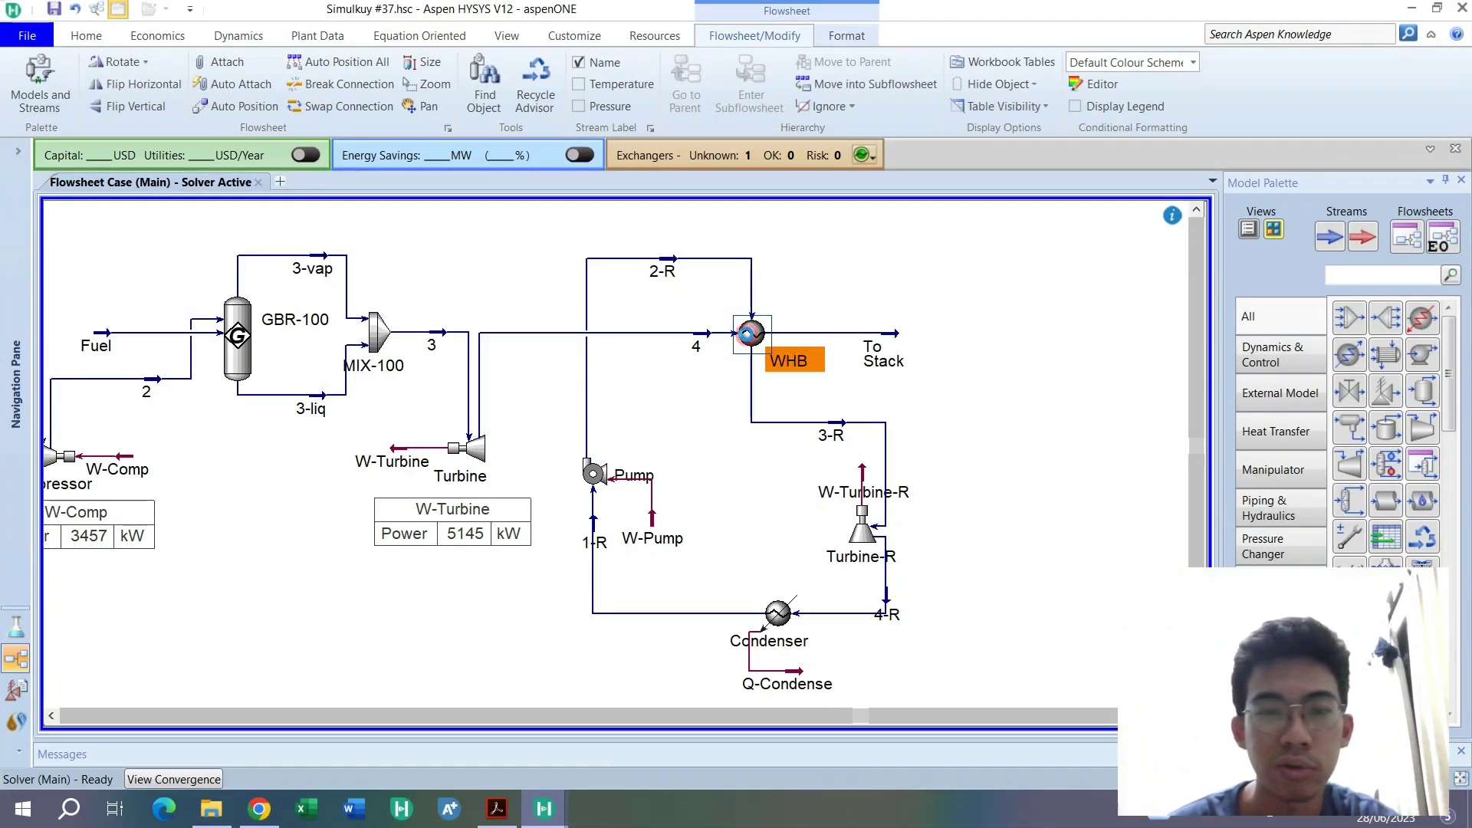
{"action": "left_click", "coordinate": [786, 443]}
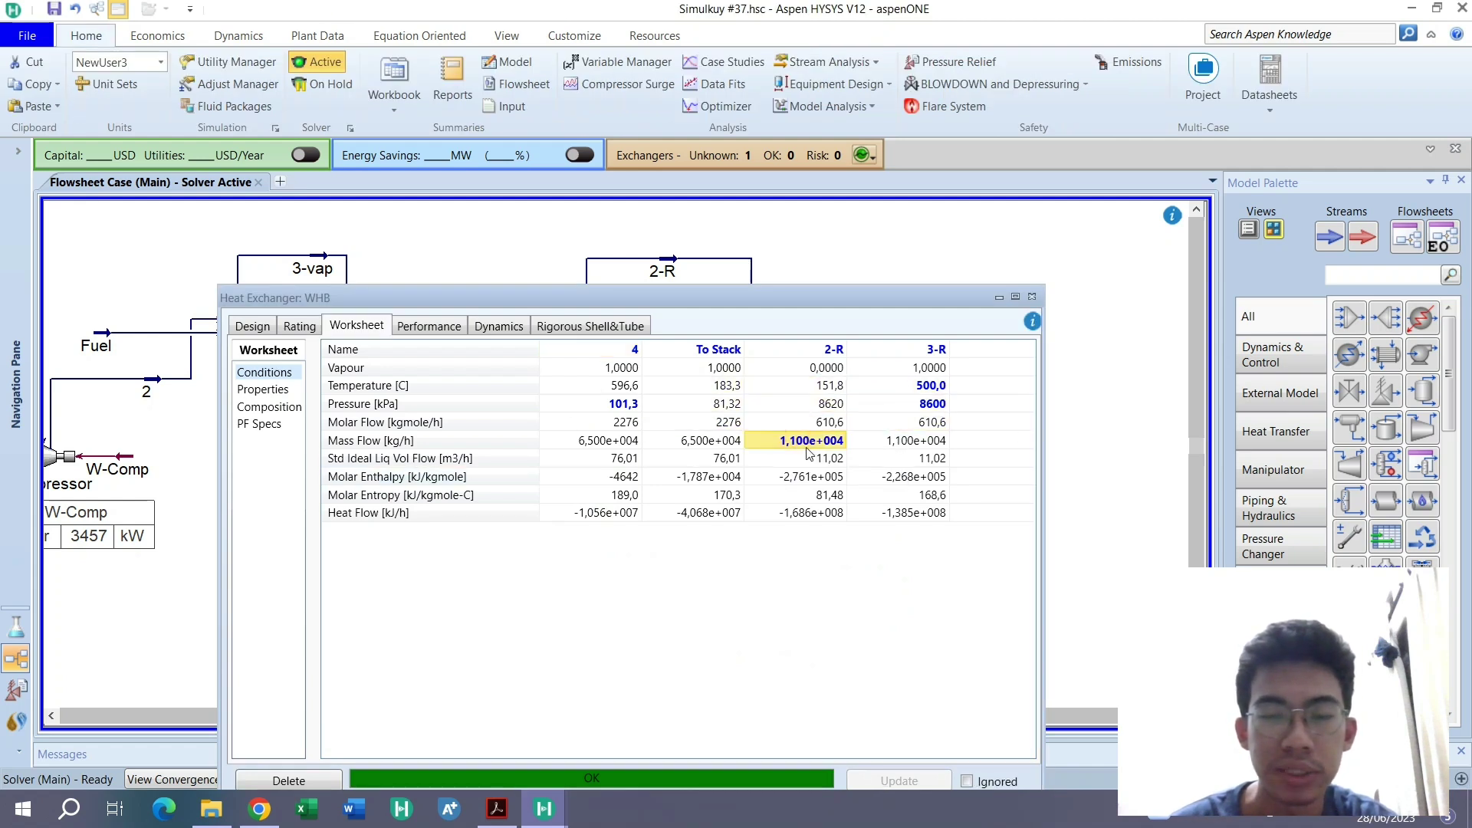
{"action": "left_click", "coordinate": [737, 388]}
{"action": "left_click", "coordinate": [755, 393]}
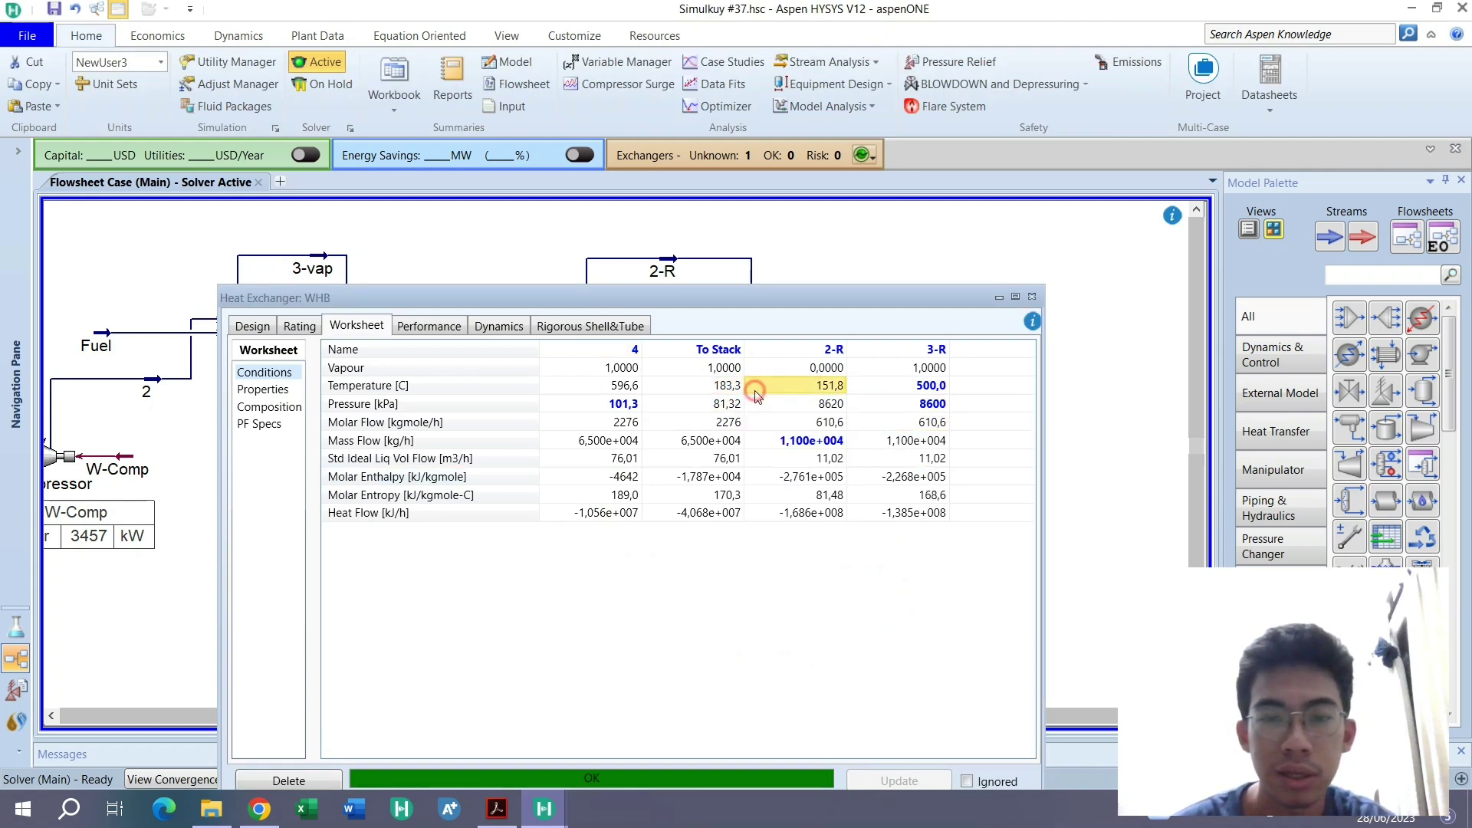
{"action": "left_click", "coordinate": [734, 390]}
{"action": "left_click", "coordinate": [756, 393]}
{"action": "left_click", "coordinate": [782, 436]}
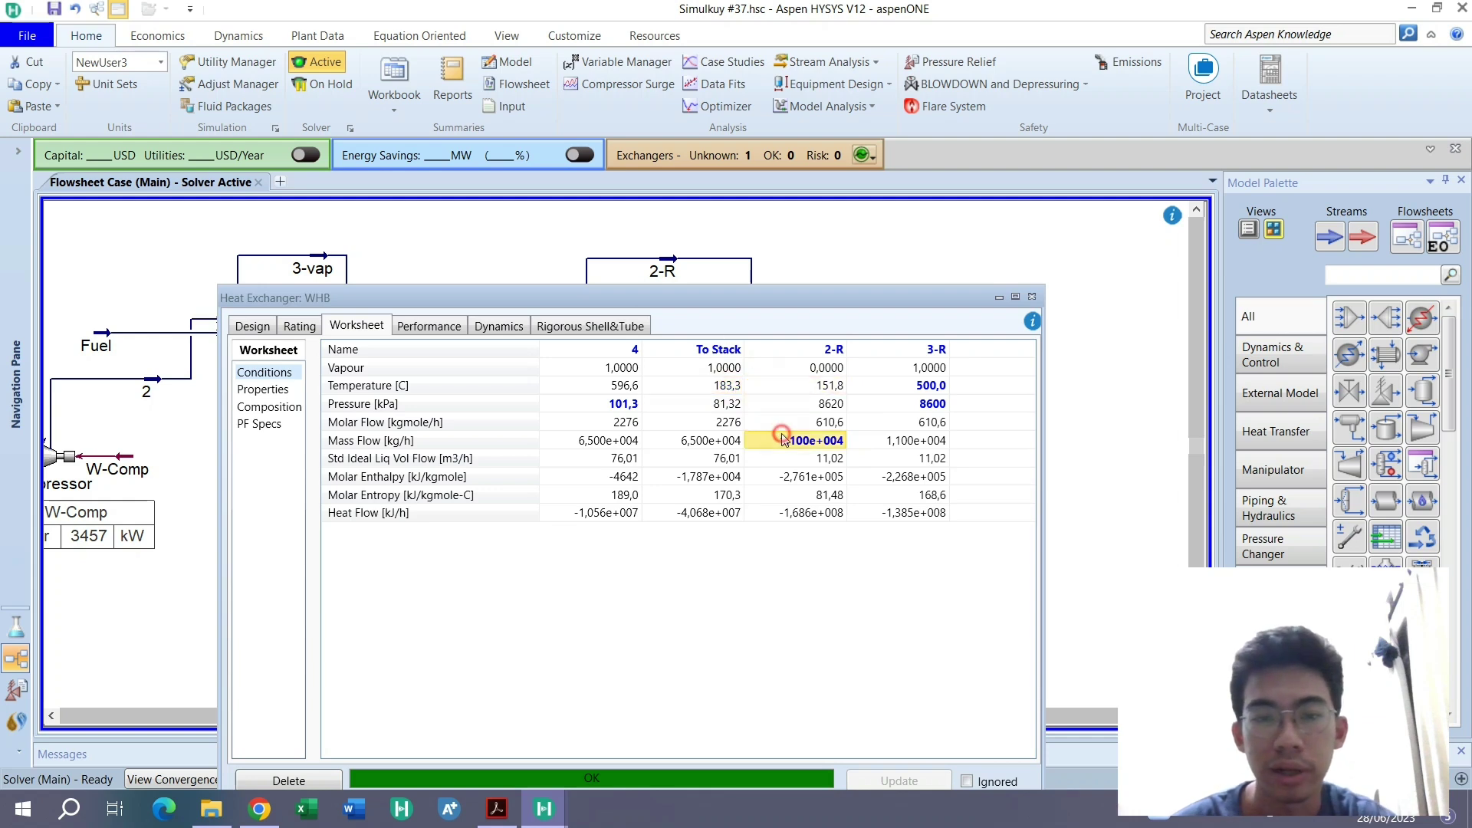
{"action": "type", "text": "11500"}
{"action": "key", "text": "Return"}
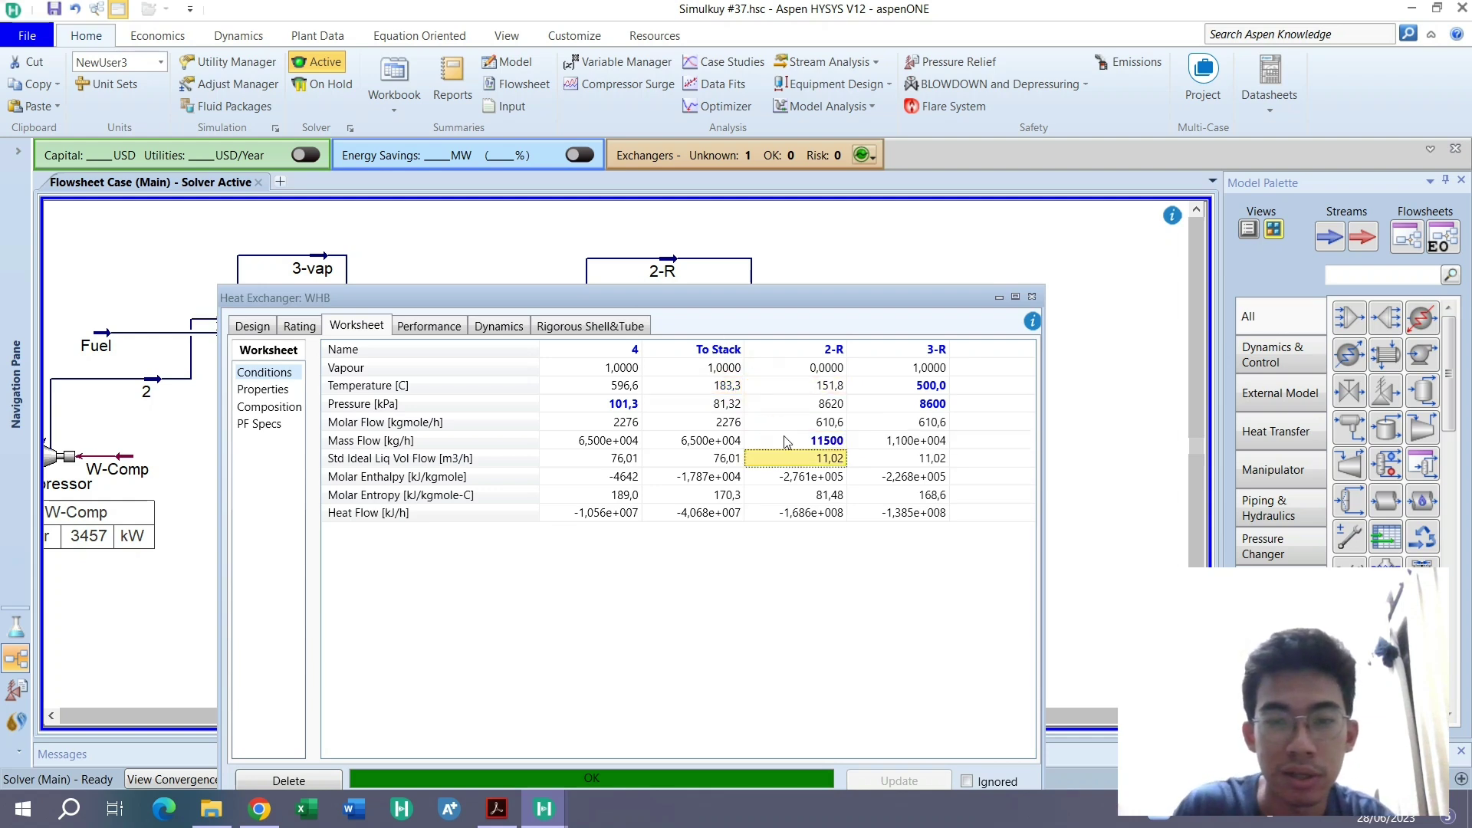
Try mass flows of 11300 and 11200 kg/h for stream 2-R in the WHB's stream conditions
{"action": "type", "text": "11"}
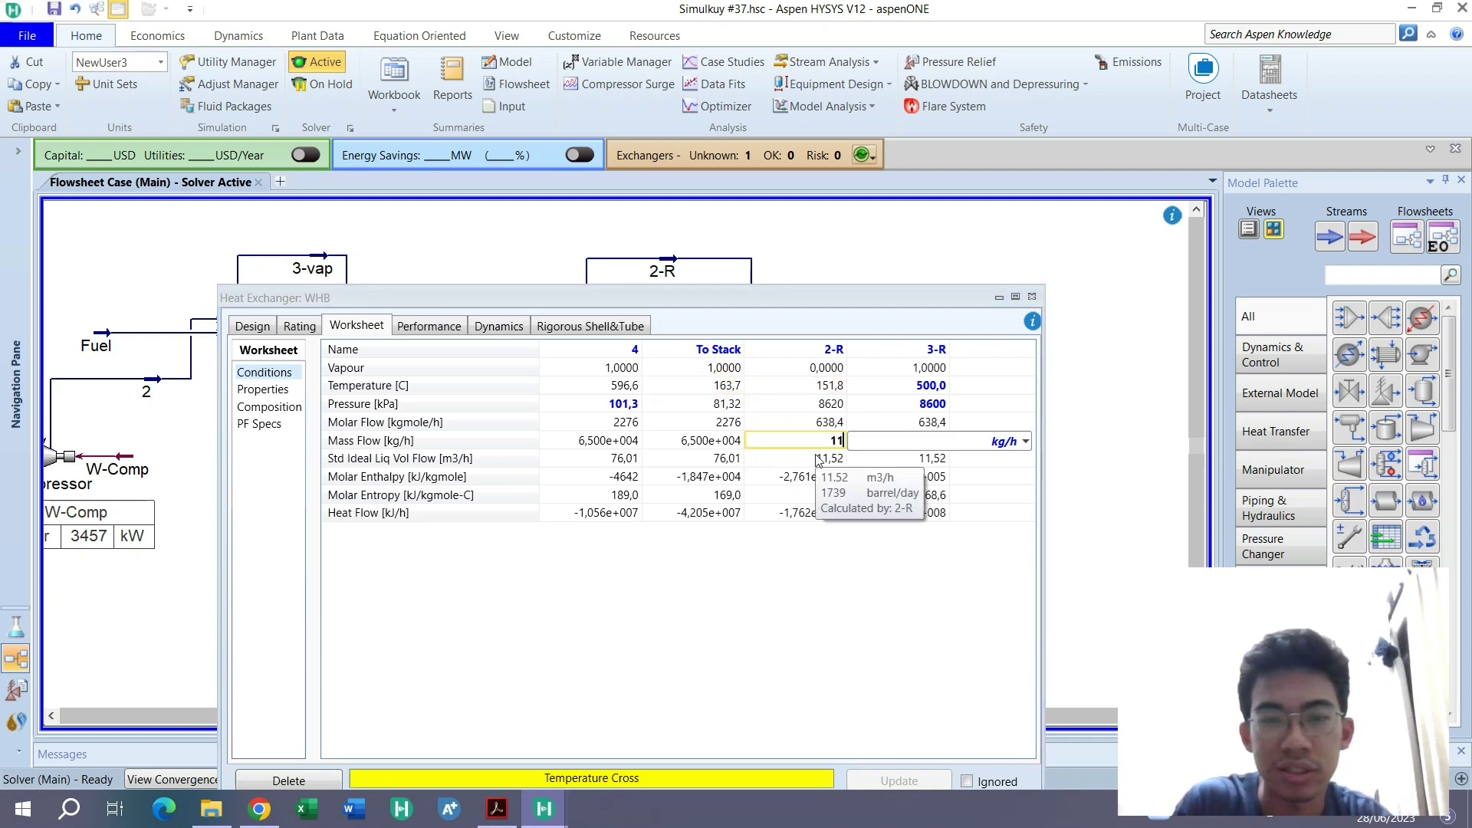
{"action": "type", "text": "300"}
{"action": "key", "text": "Return"}
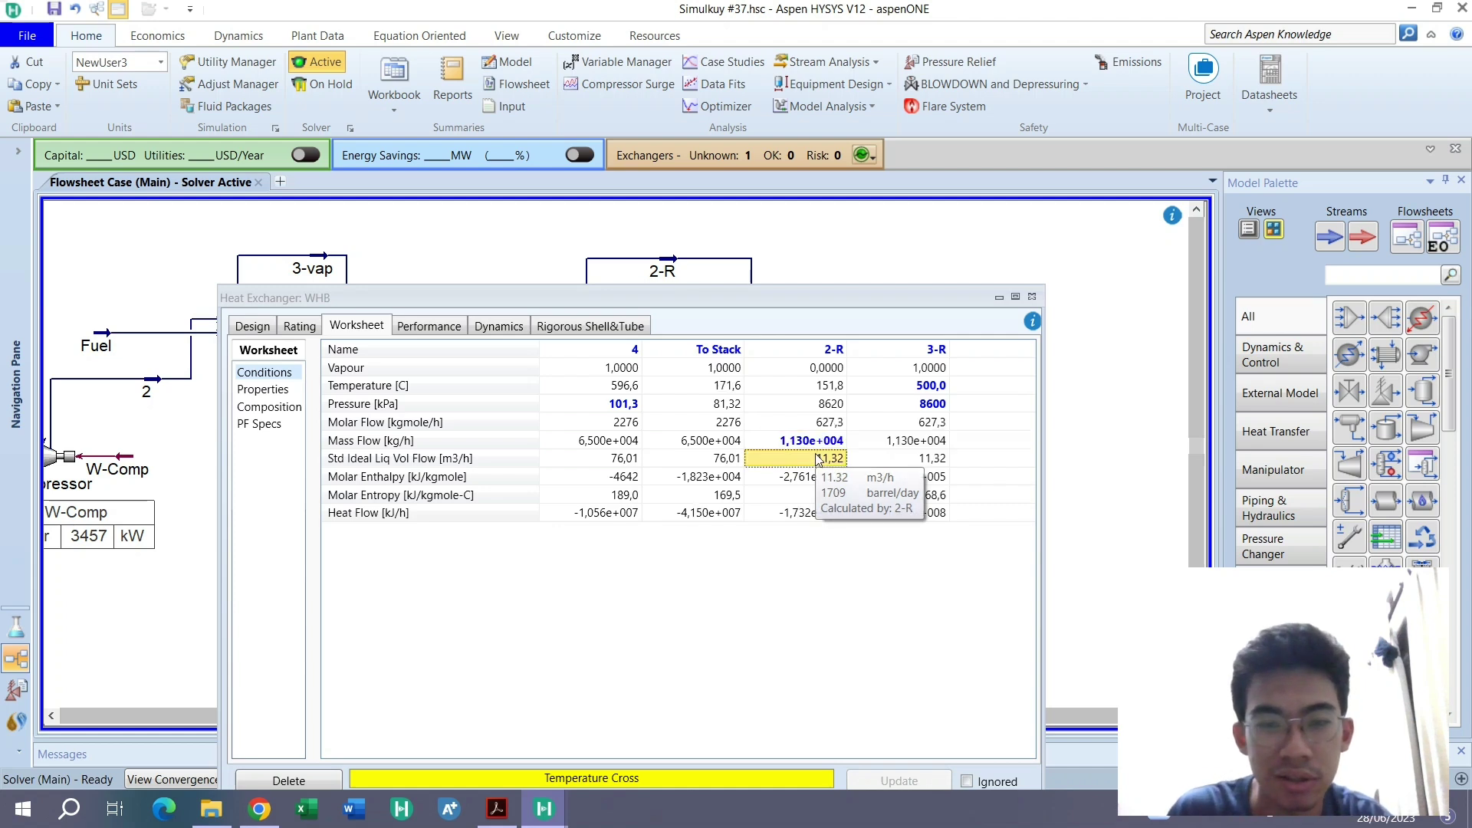
{"action": "left_click", "coordinate": [805, 440]}
{"action": "type", "text": "11200"}
{"action": "key", "text": "Return"}
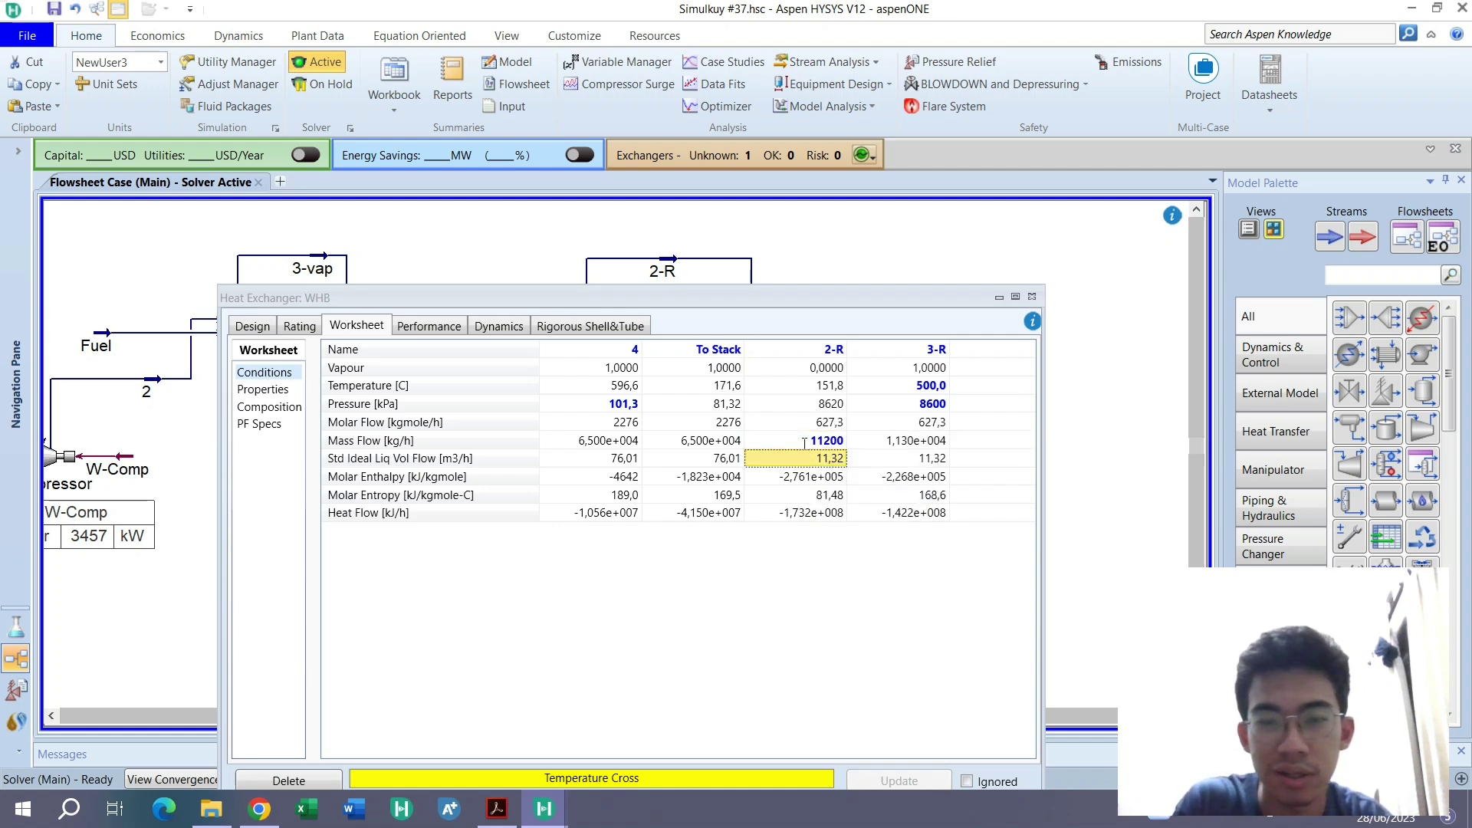
Set stream 2-R's mass flow to 11000 kg/h in the WHB's stream conditions
{"action": "left_click", "coordinate": [804, 442]}
{"action": "type", "text": "1,1"}
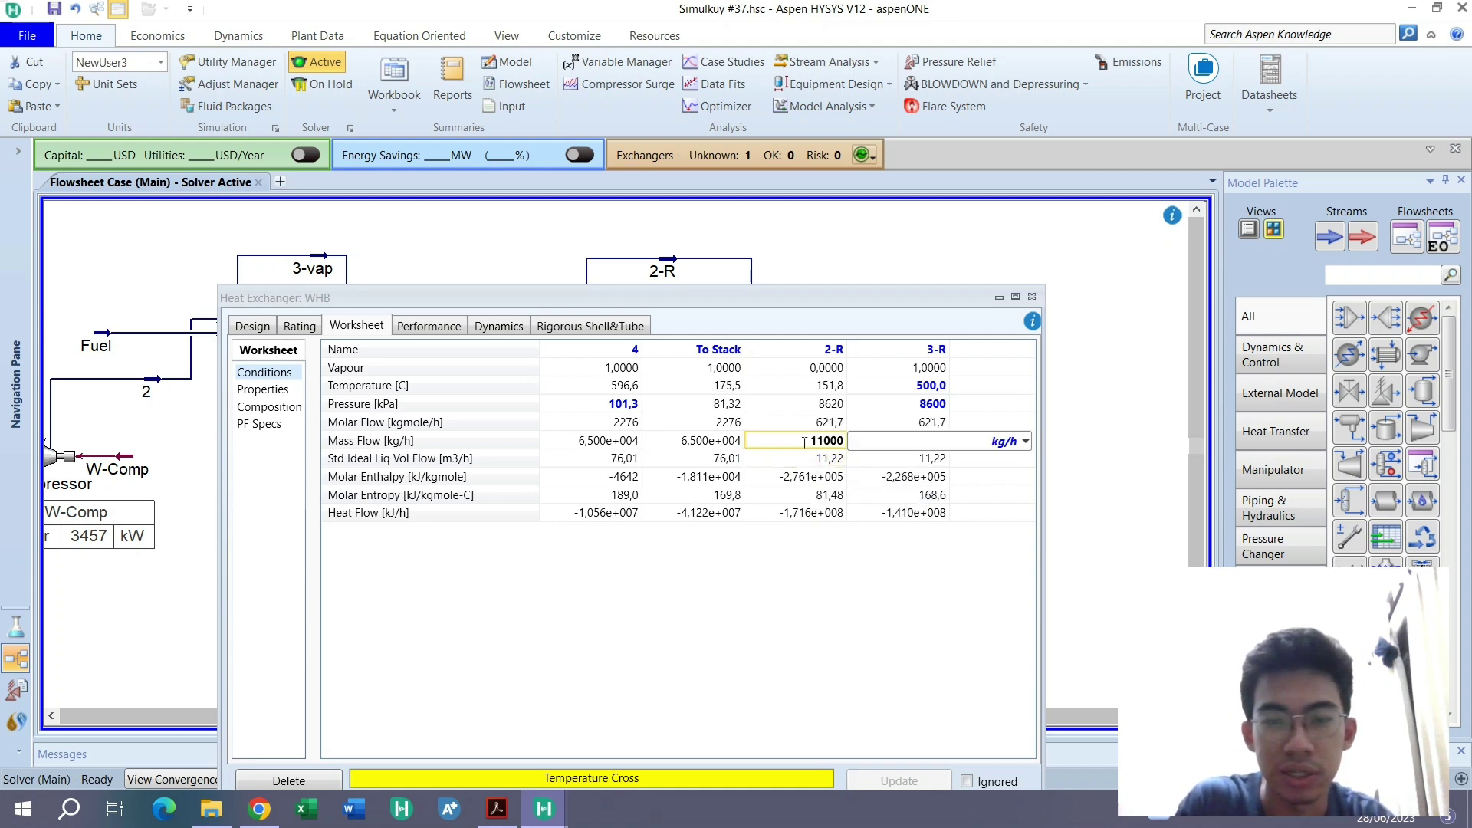
{"action": "type", "text": "00e+0"}
{"action": "key", "text": "Return"}
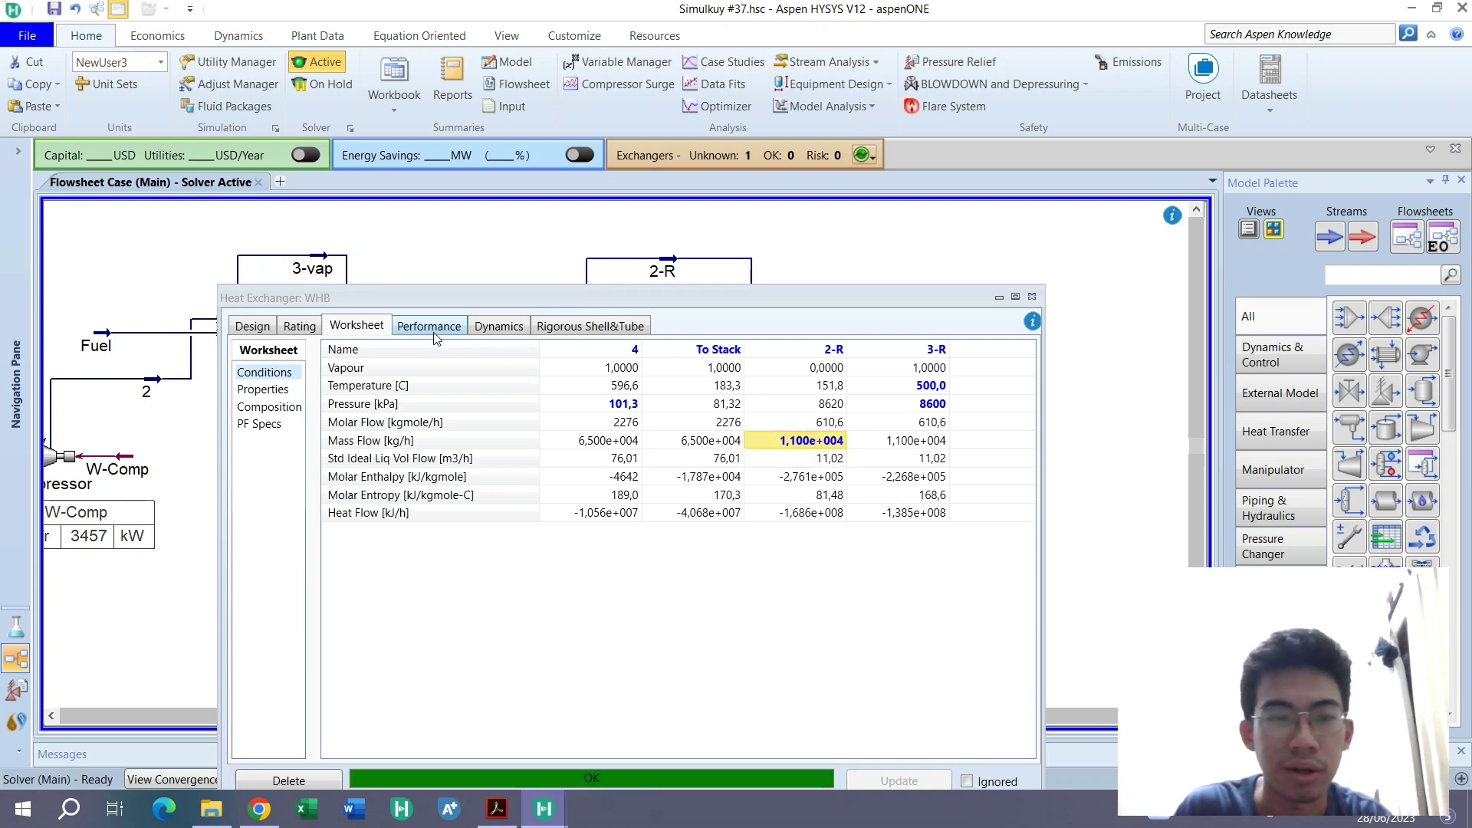
Examine the WHB's minimum approach and LMTD in its performance details
{"action": "left_click", "coordinate": [432, 326]}
{"action": "left_click", "coordinate": [542, 461]}
{"action": "left_click", "coordinate": [543, 449]}
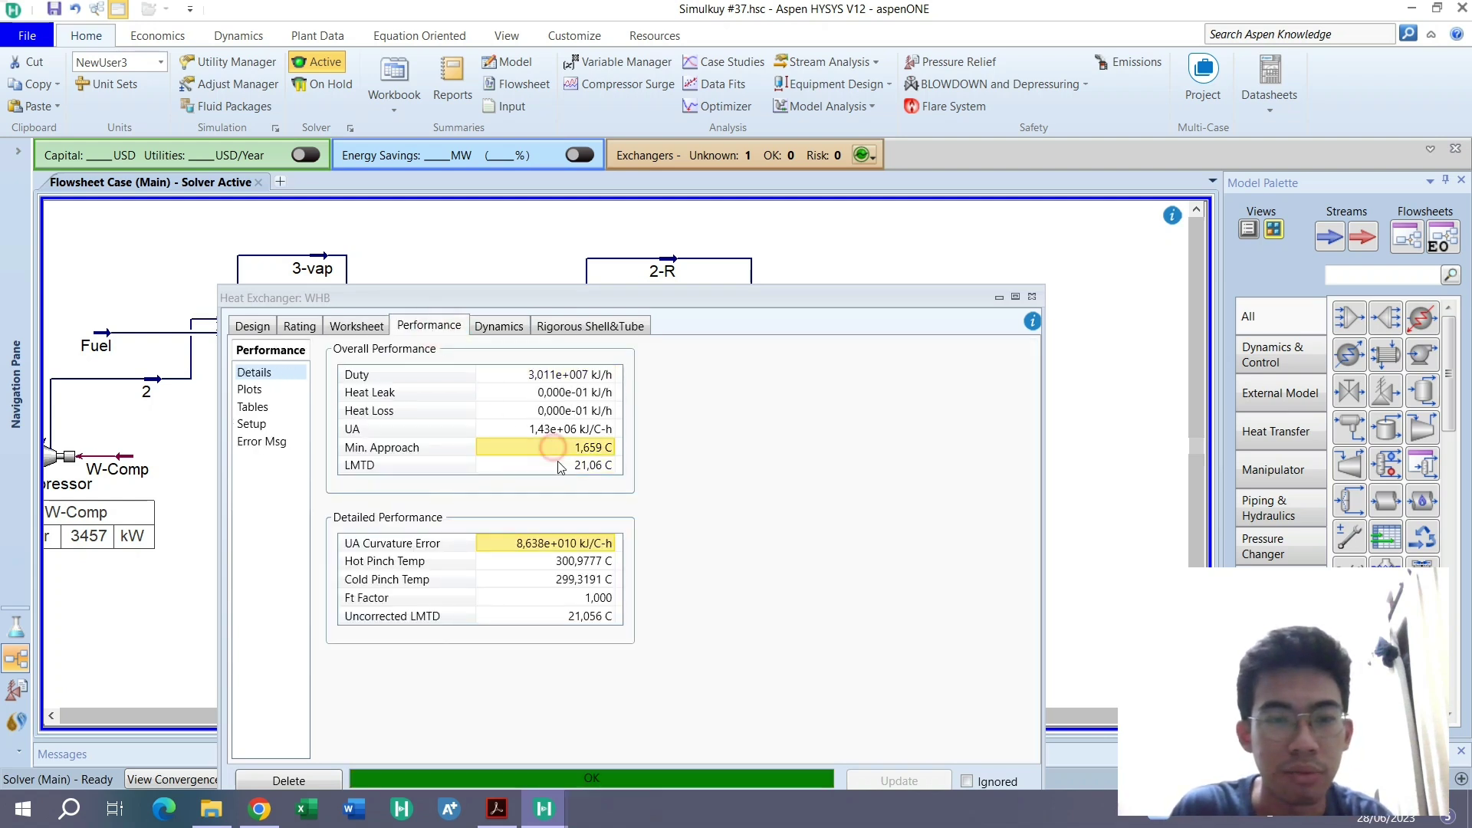
{"action": "left_click", "coordinate": [546, 464]}
{"action": "left_click", "coordinate": [543, 448]}
Try a mass flow of 10500 kg/h for stream 2-R and check the WHB's minimum approach
{"action": "left_click", "coordinate": [383, 327]}
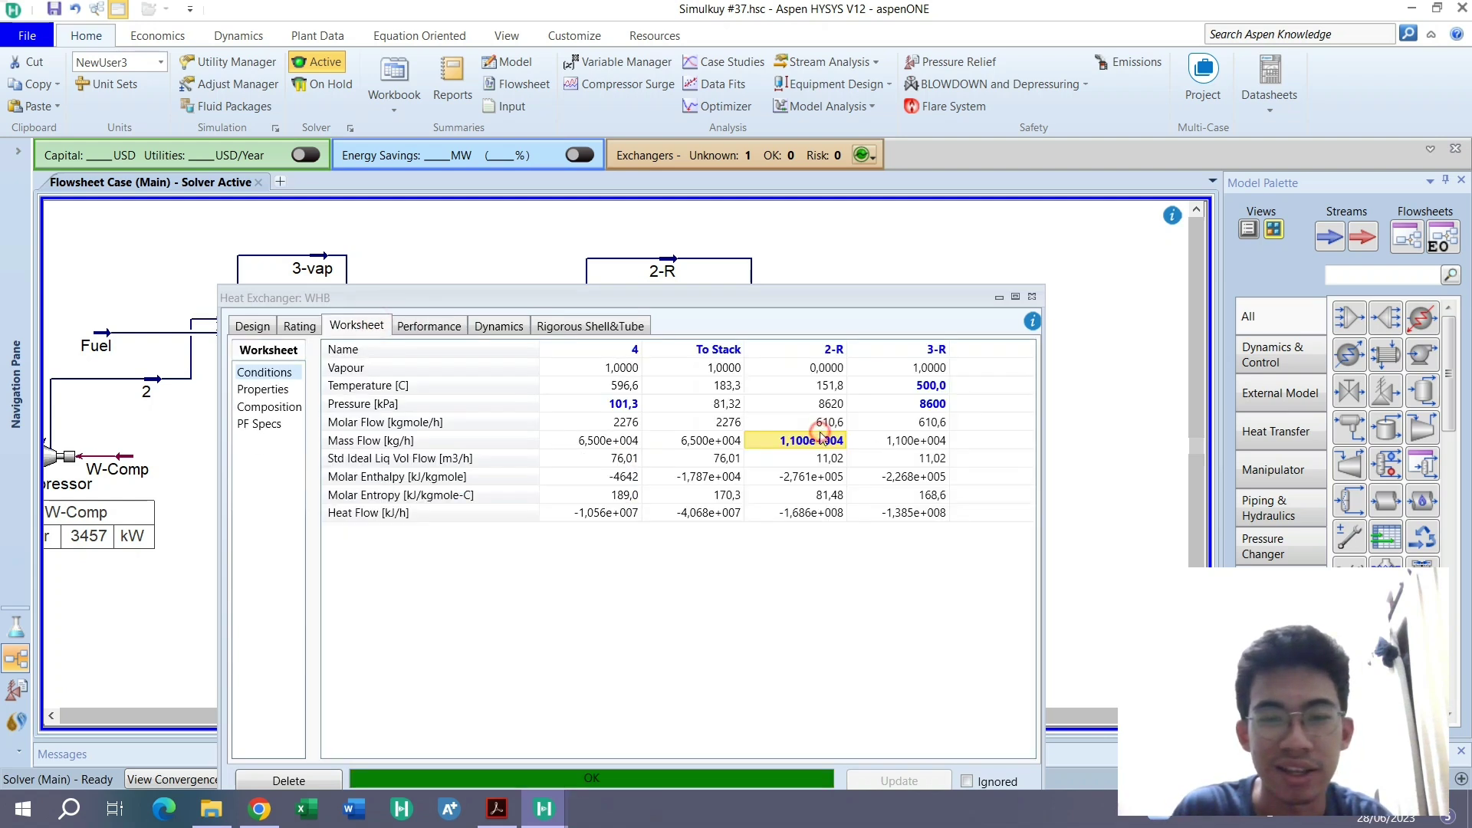
{"action": "type", "text": "10500"}
{"action": "key", "text": "Return"}
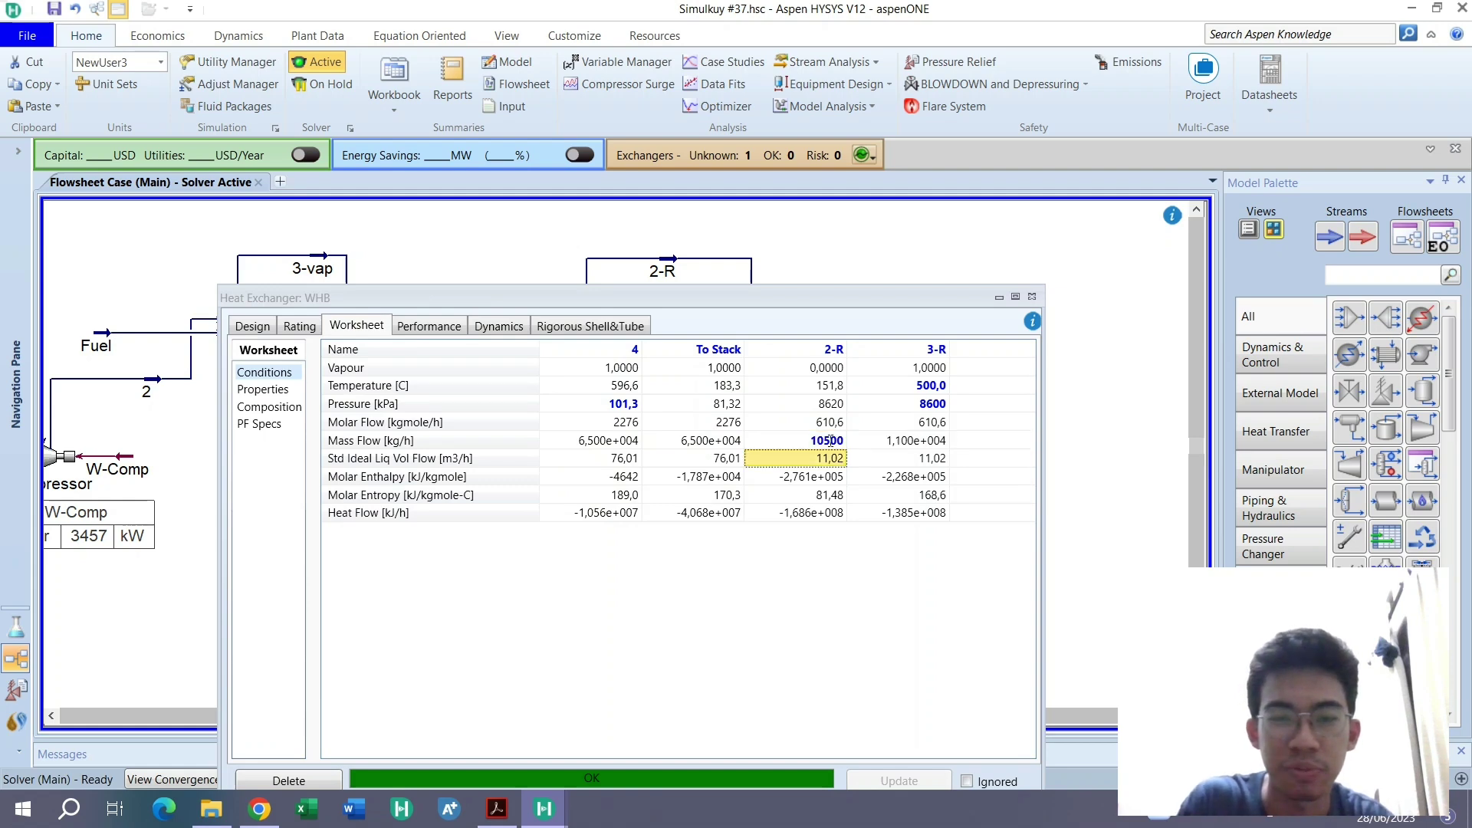
{"action": "left_click", "coordinate": [430, 326]}
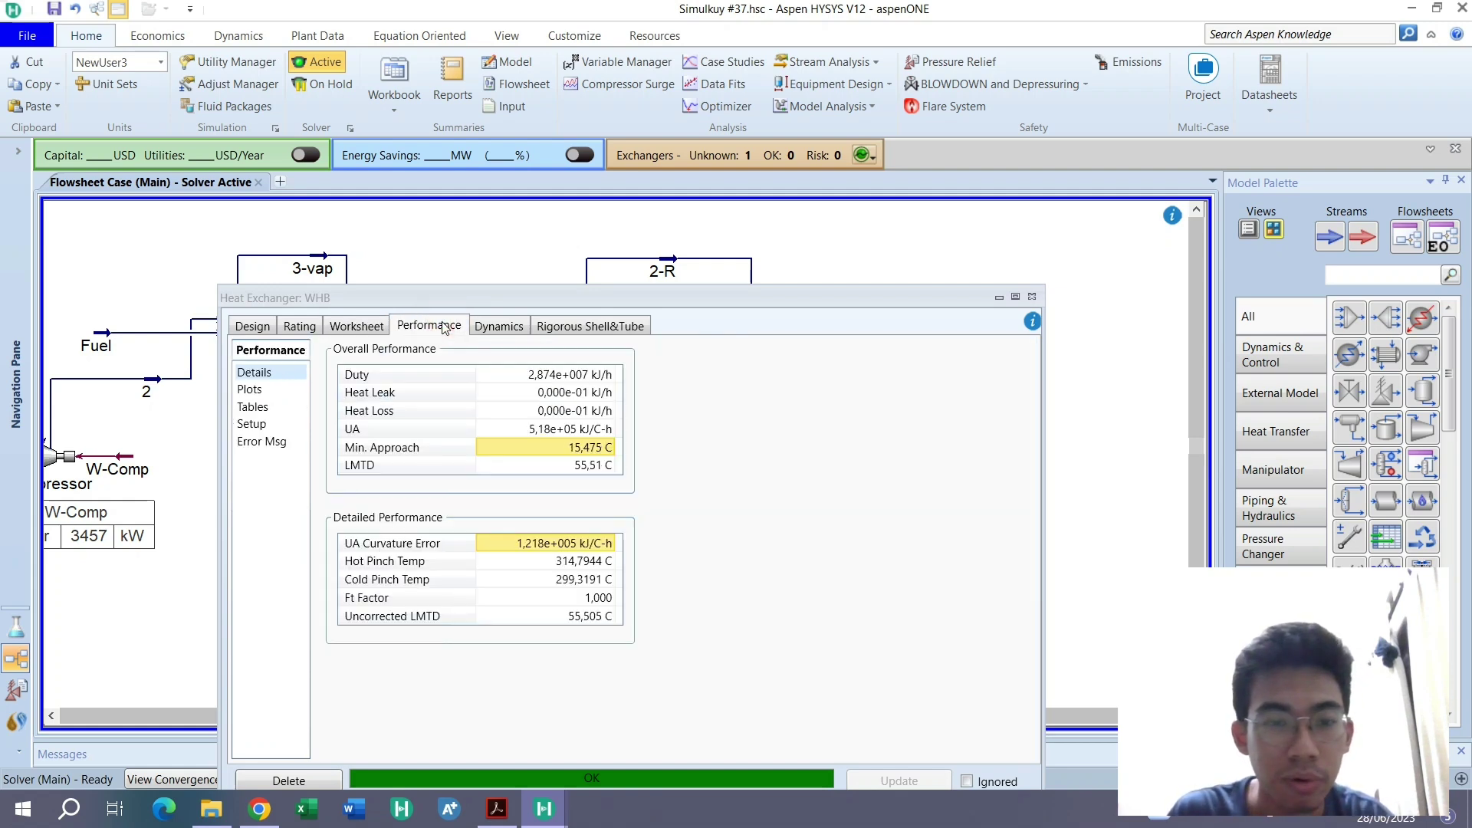
Set stream 2-R's mass flow to 10800 kg/h, check the WHB's minimum approach, and close the exchanger's properties
{"action": "left_click", "coordinate": [360, 324]}
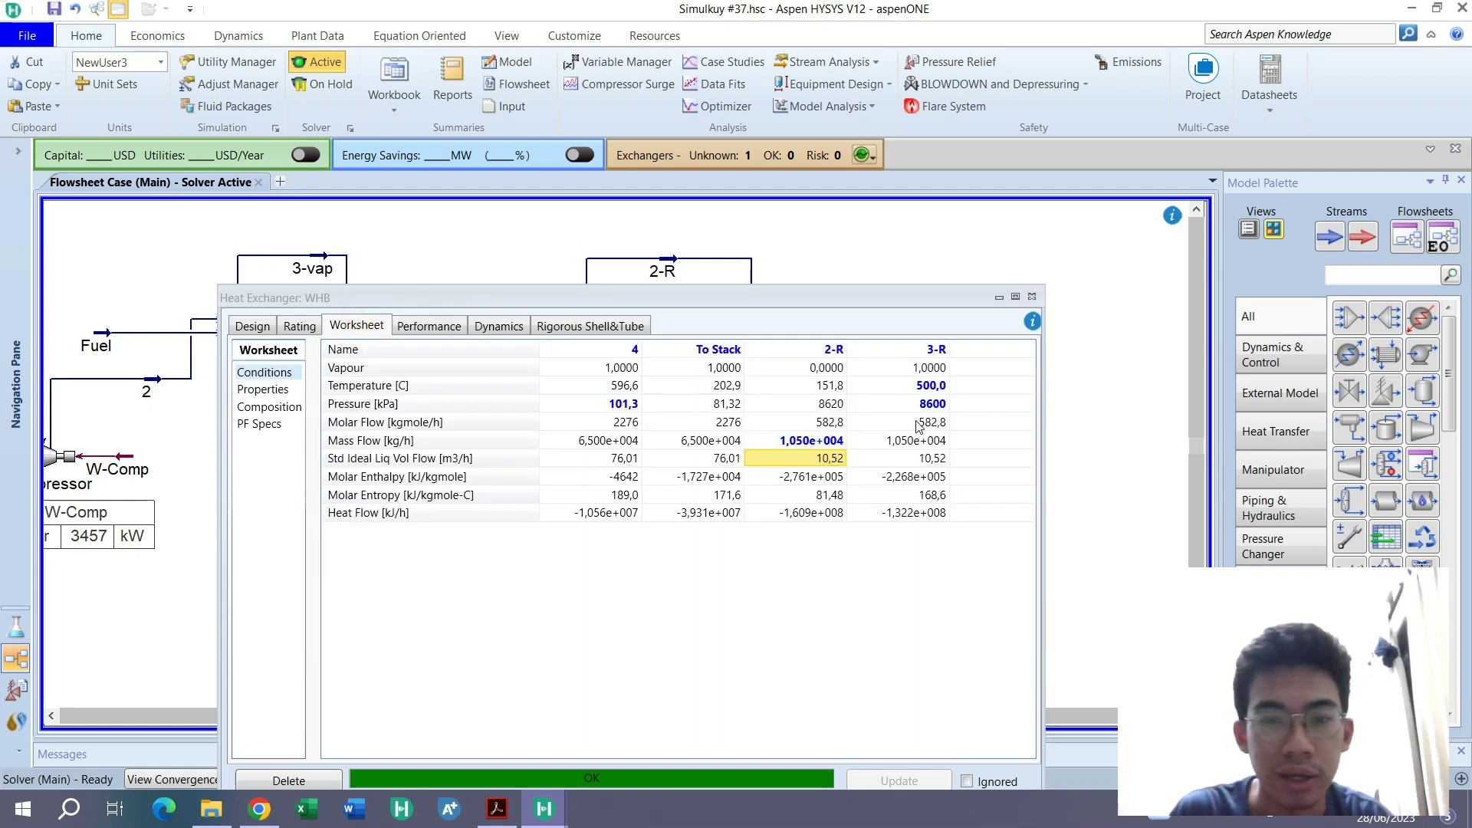
{"action": "left_click", "coordinate": [813, 441]}
{"action": "type", "text": "10800"}
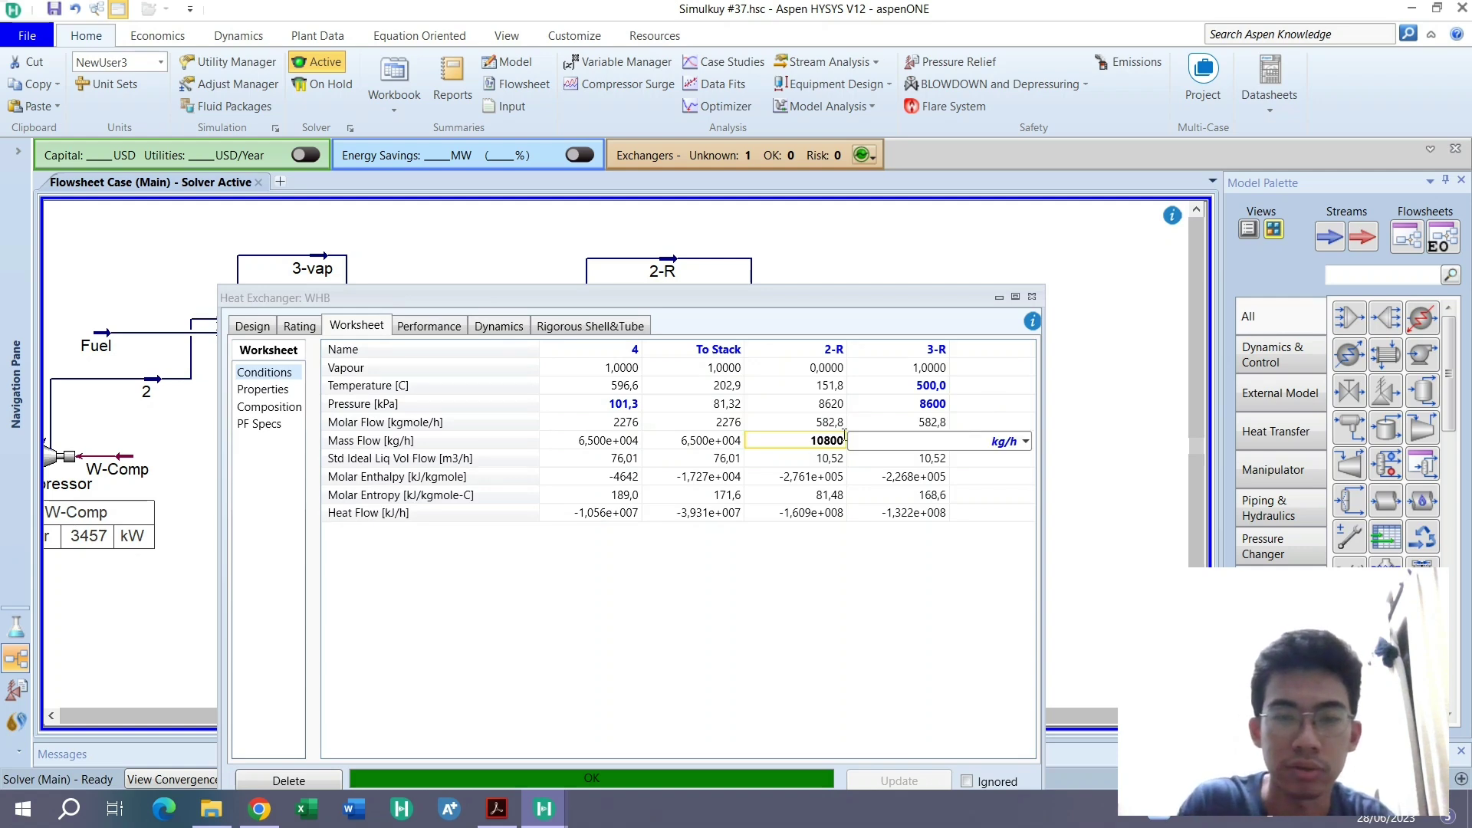
{"action": "key", "text": "Return"}
{"action": "left_click", "coordinate": [430, 326]}
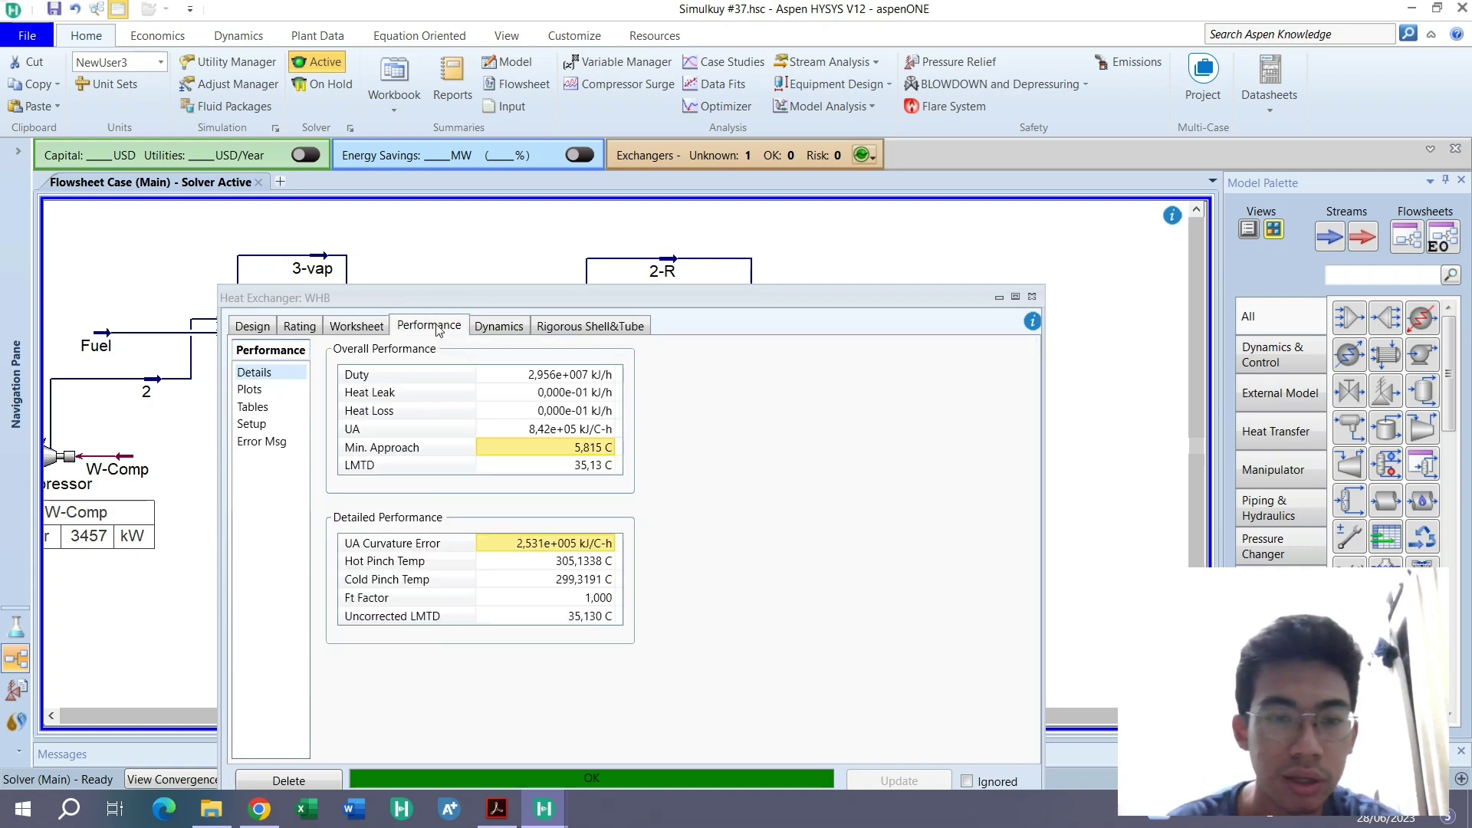
{"action": "left_click", "coordinate": [357, 325]}
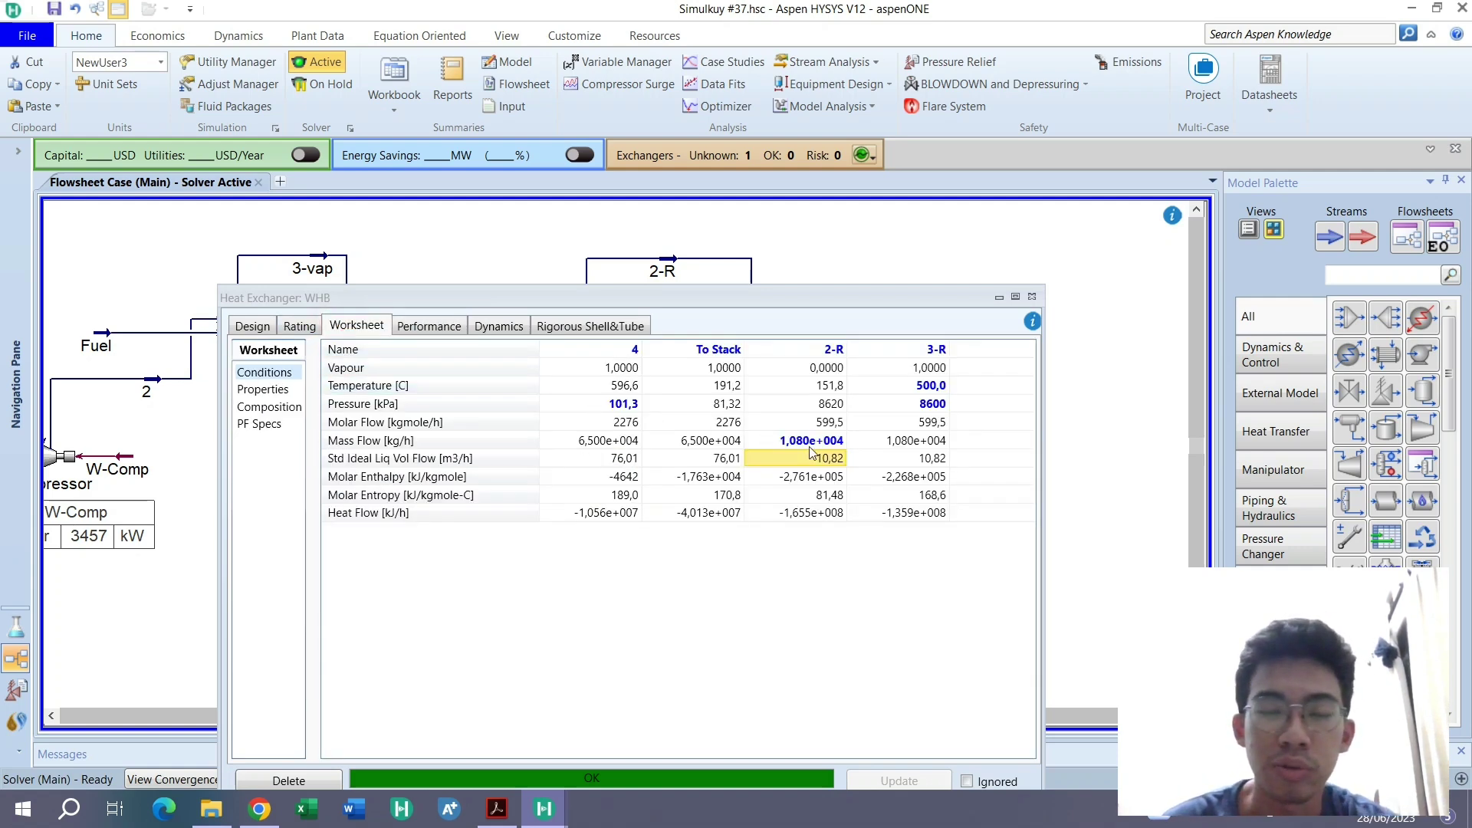
{"action": "left_click", "coordinate": [826, 464]}
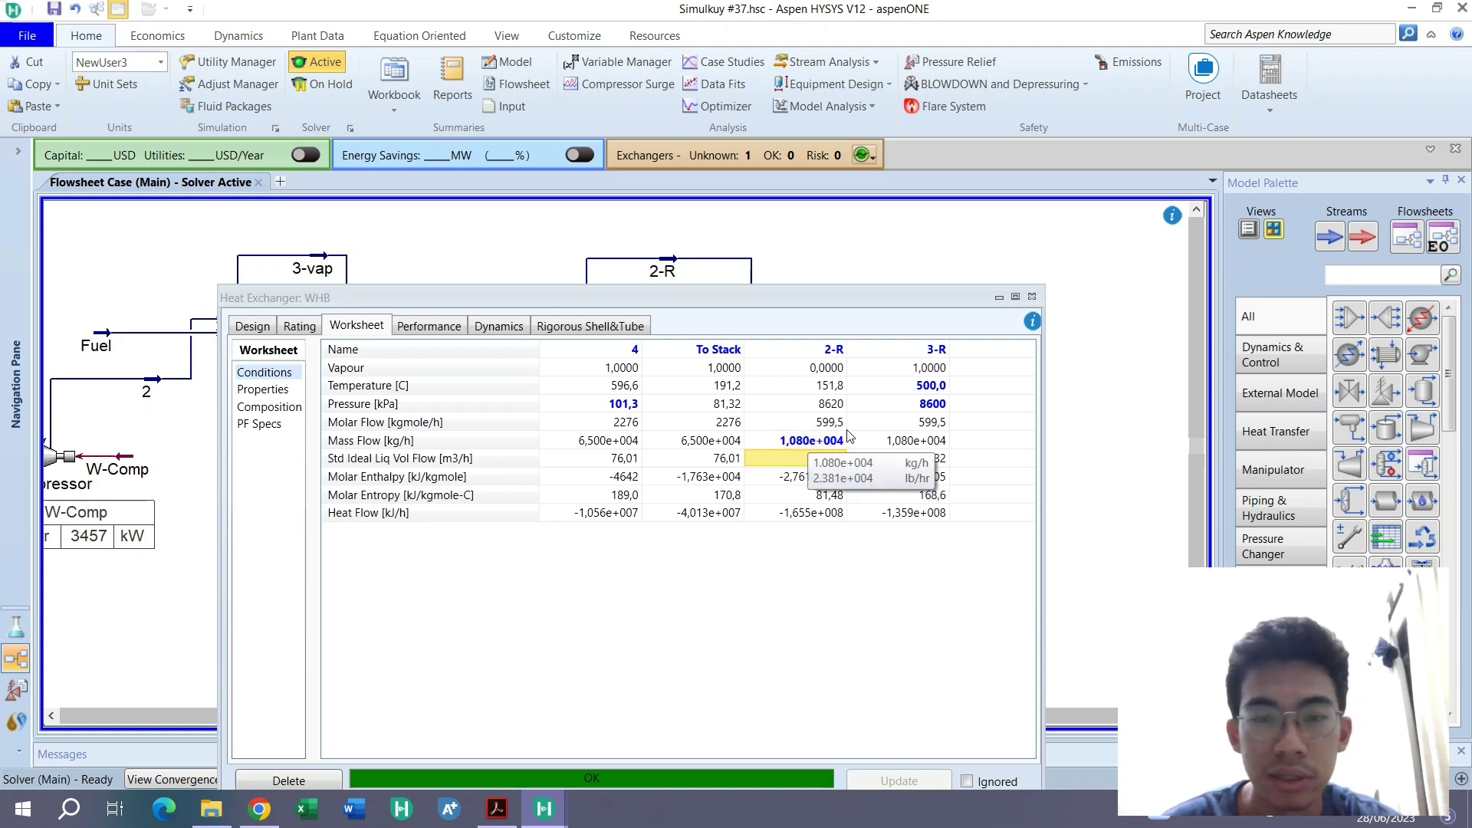
{"action": "left_click", "coordinate": [1032, 296]}
Check the mass flow in stream 2-R's conditions and close the stream's properties
{"action": "mouse_move", "coordinate": [861, 476]}
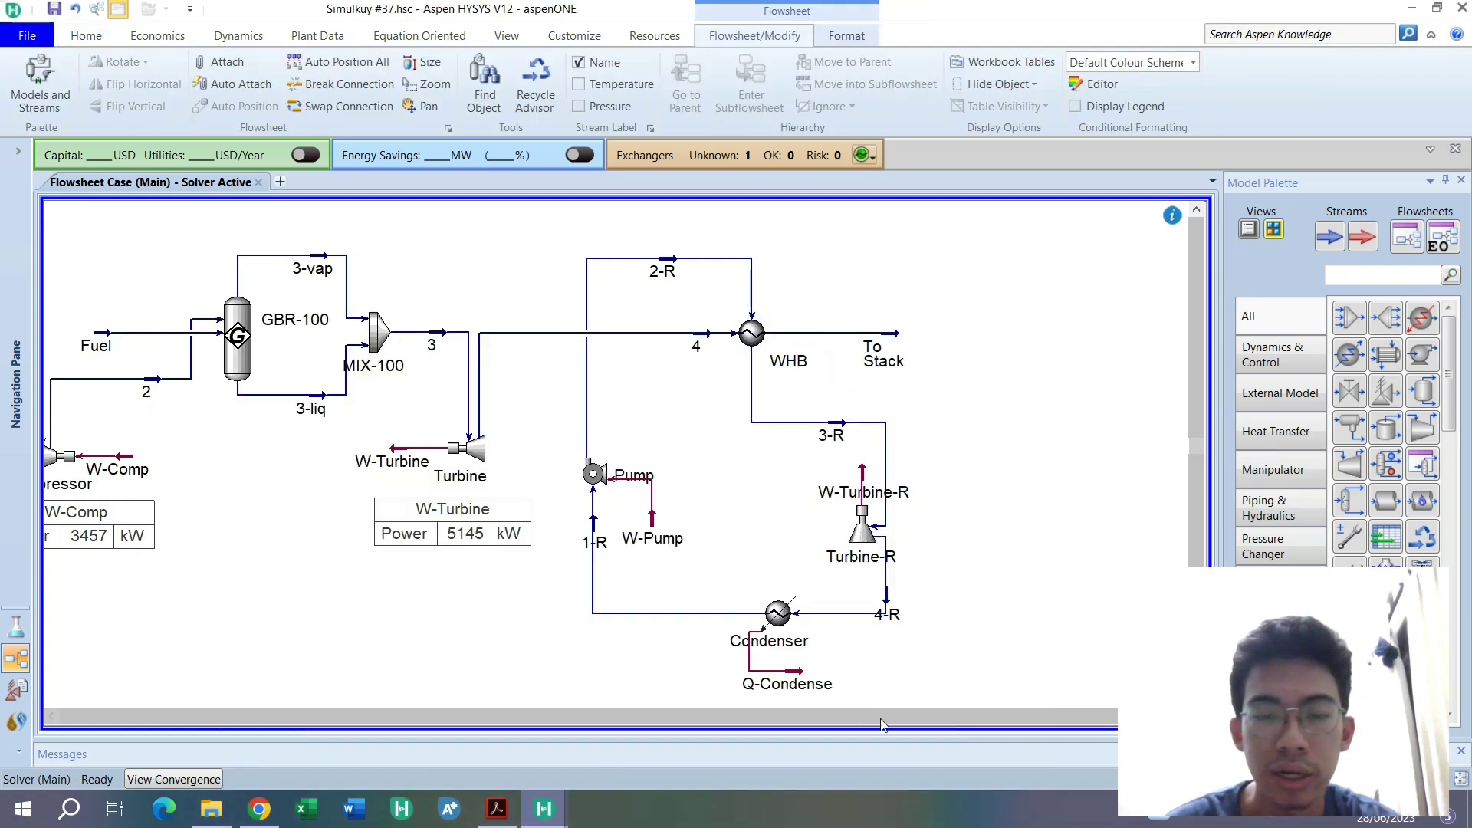
{"action": "left_click_drag", "start_coordinate": [861, 715], "coordinate": [969, 411]}
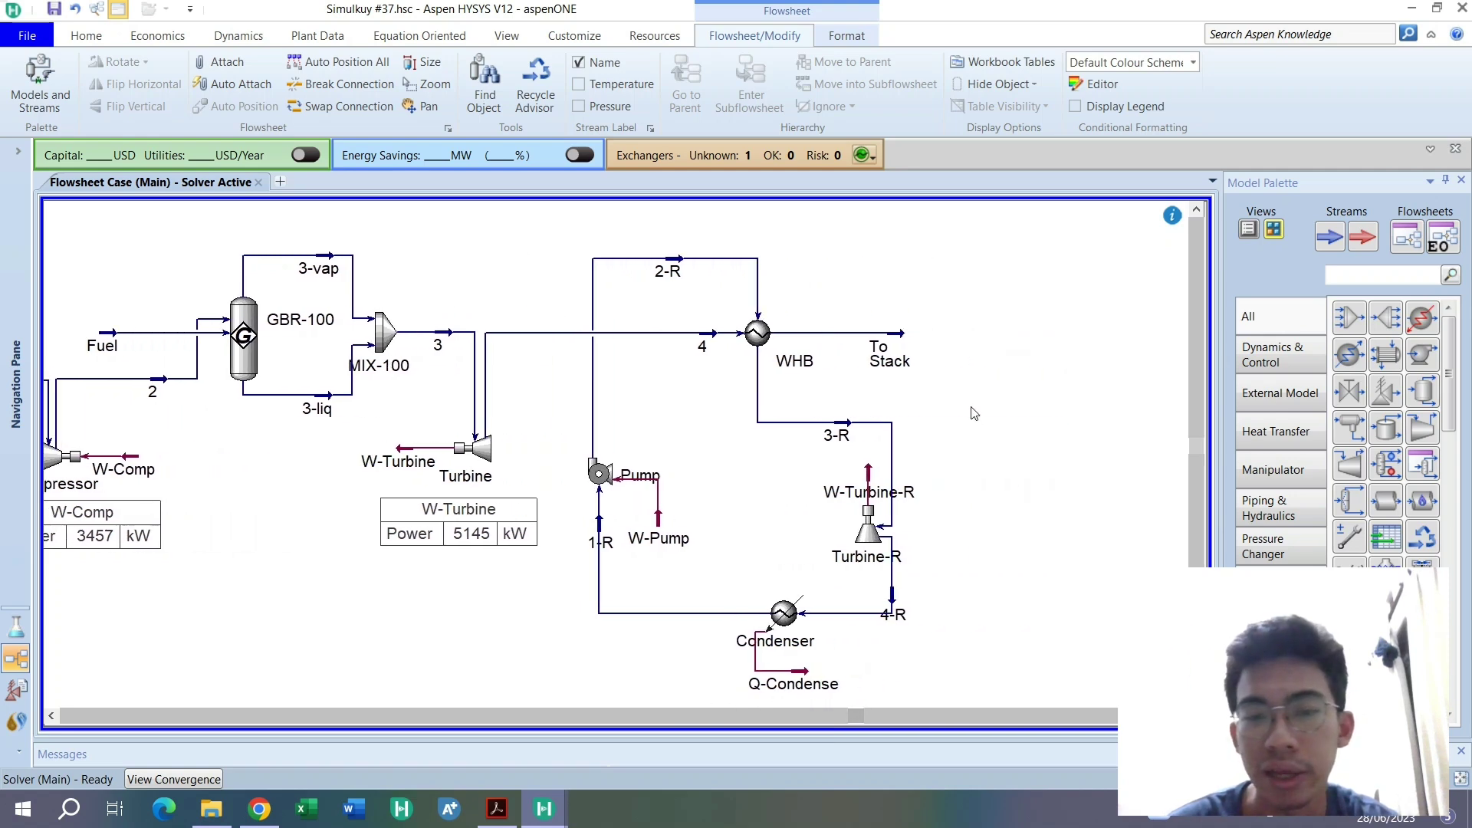
{"action": "scroll", "coordinate": [743, 607], "scroll_direction": "down", "scroll_amount": 1}
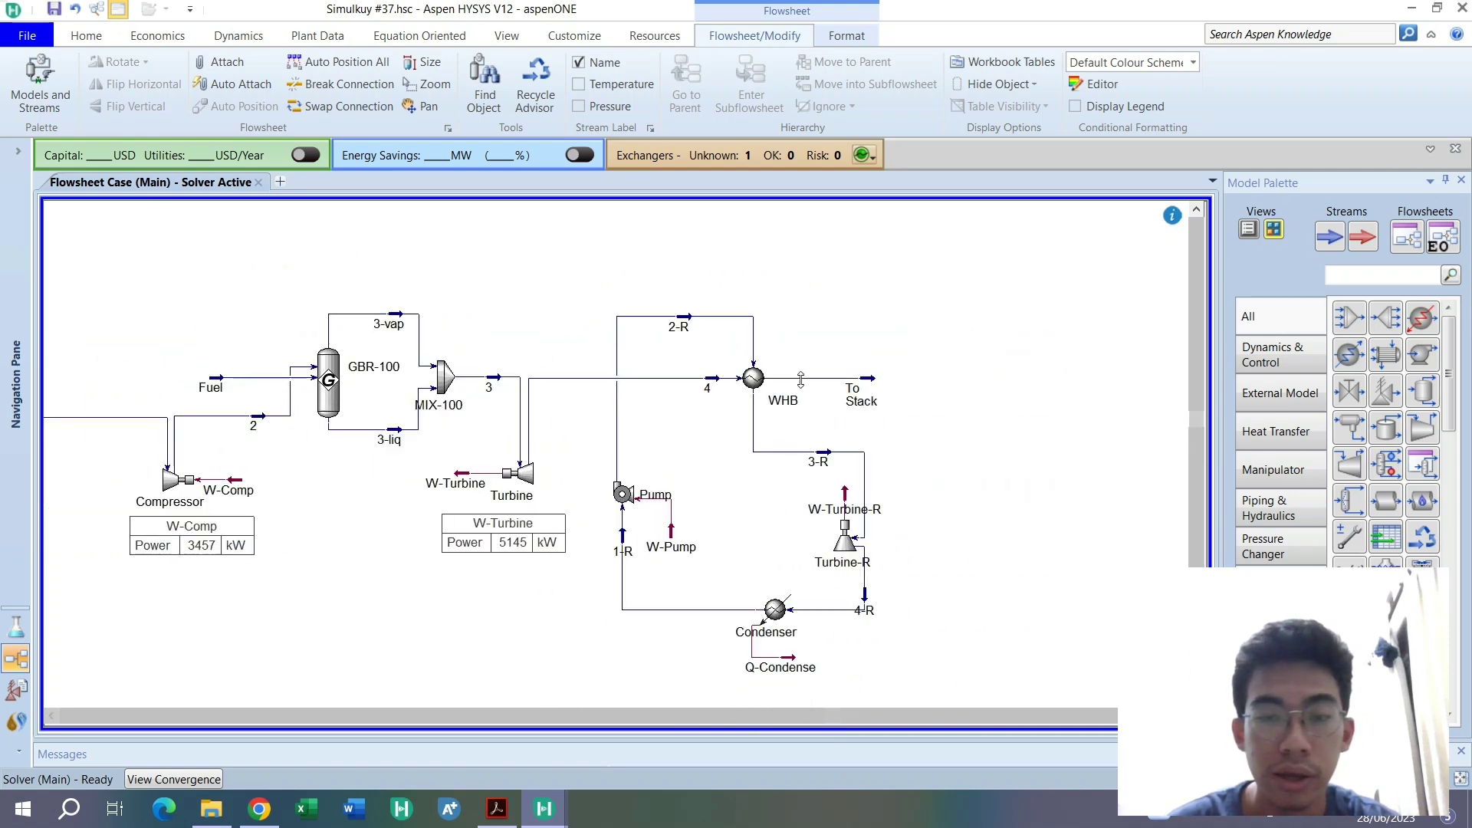
{"action": "left_click", "coordinate": [682, 328]}
{"action": "double_click", "coordinate": [683, 328]}
{"action": "left_click", "coordinate": [733, 422]}
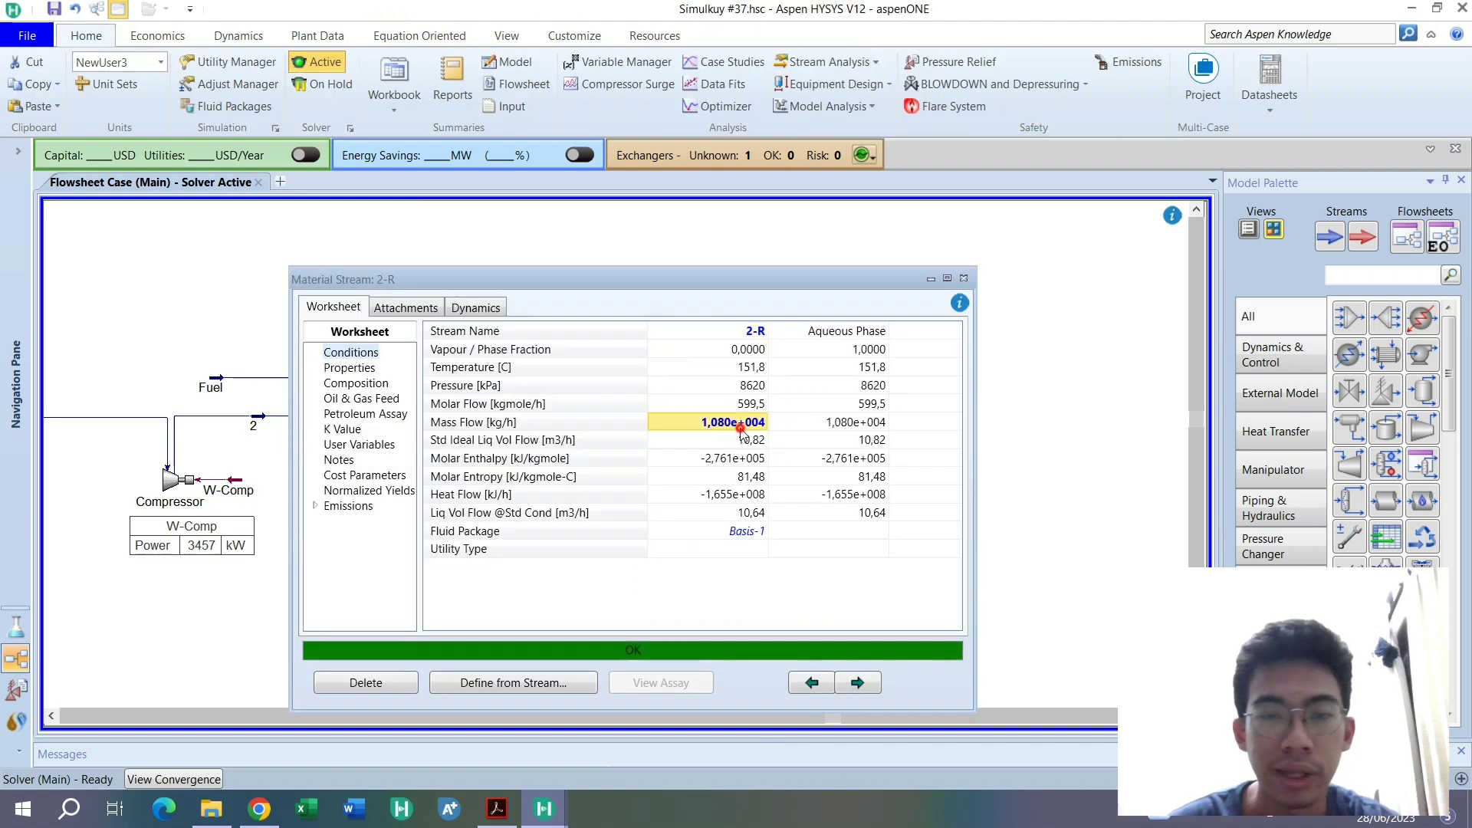
{"action": "left_click", "coordinate": [963, 279]}
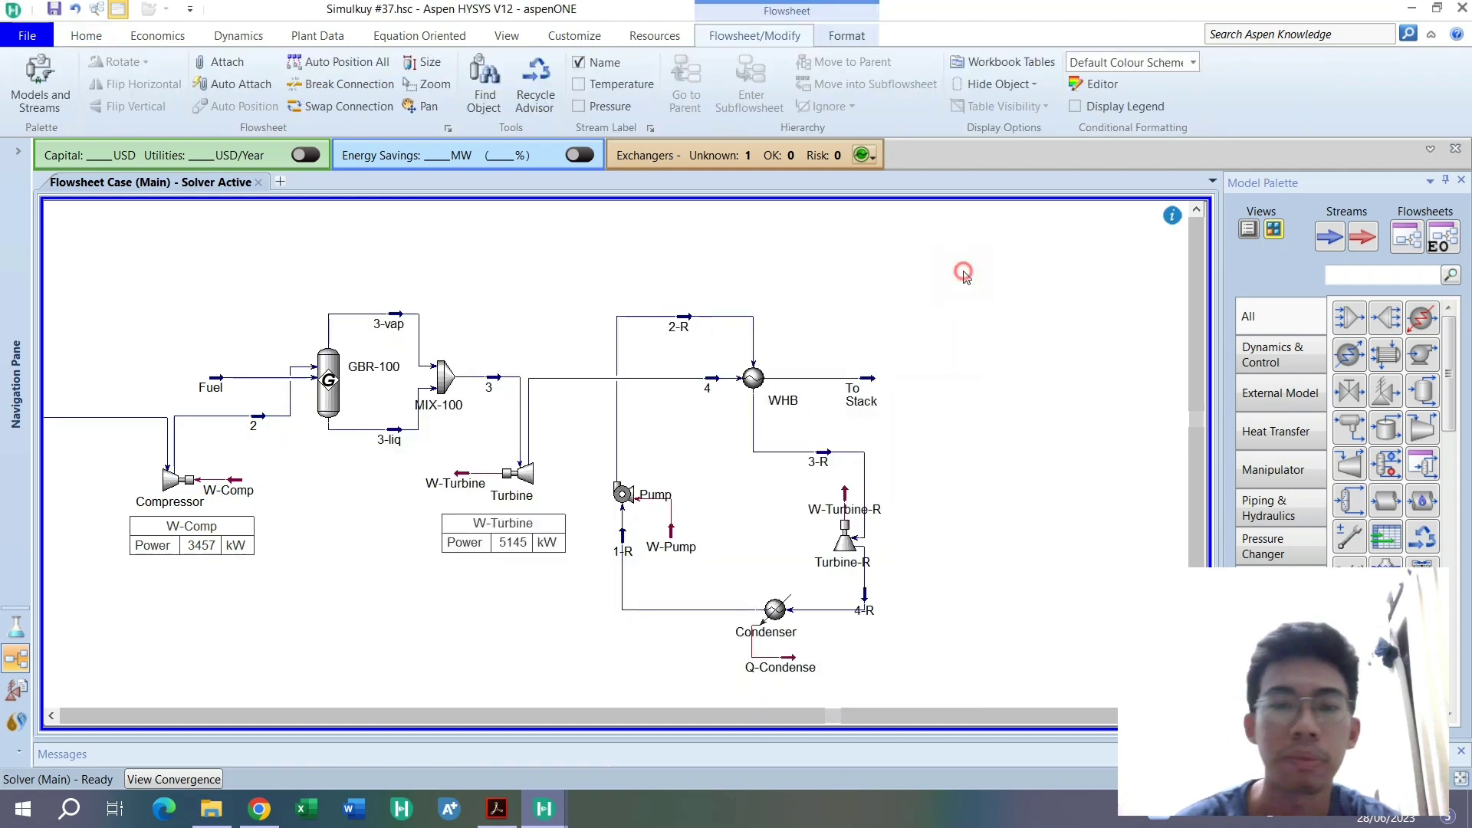